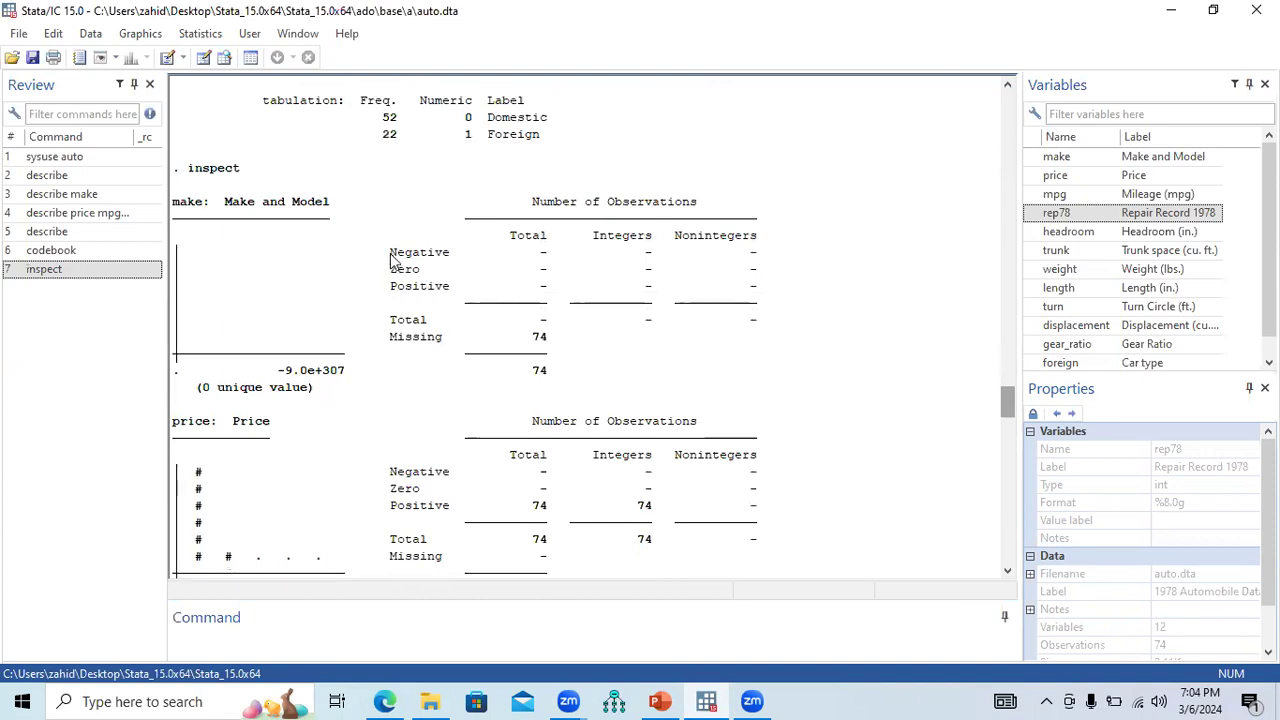
- Examine the inspect results for make and price, highlighting the sign categories, total and missing rows, and price's minimum and maximum
drag(392, 258, 448, 292)
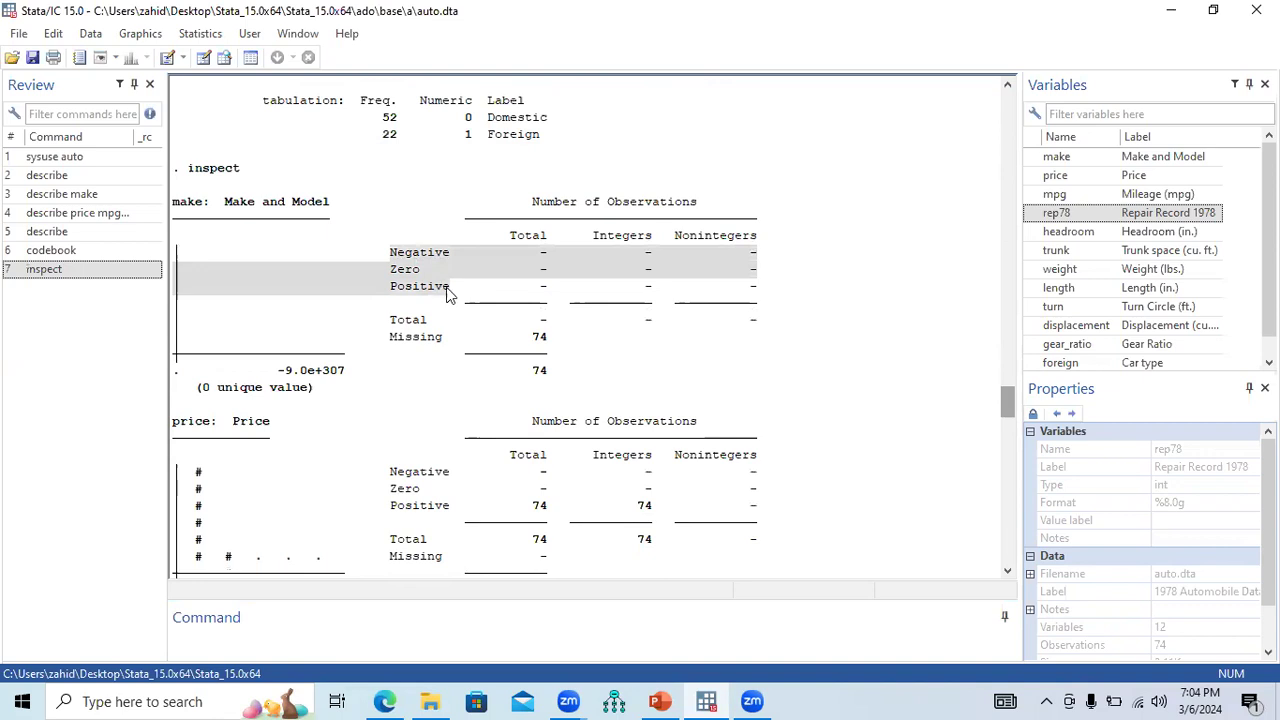
drag(384, 320, 554, 347)
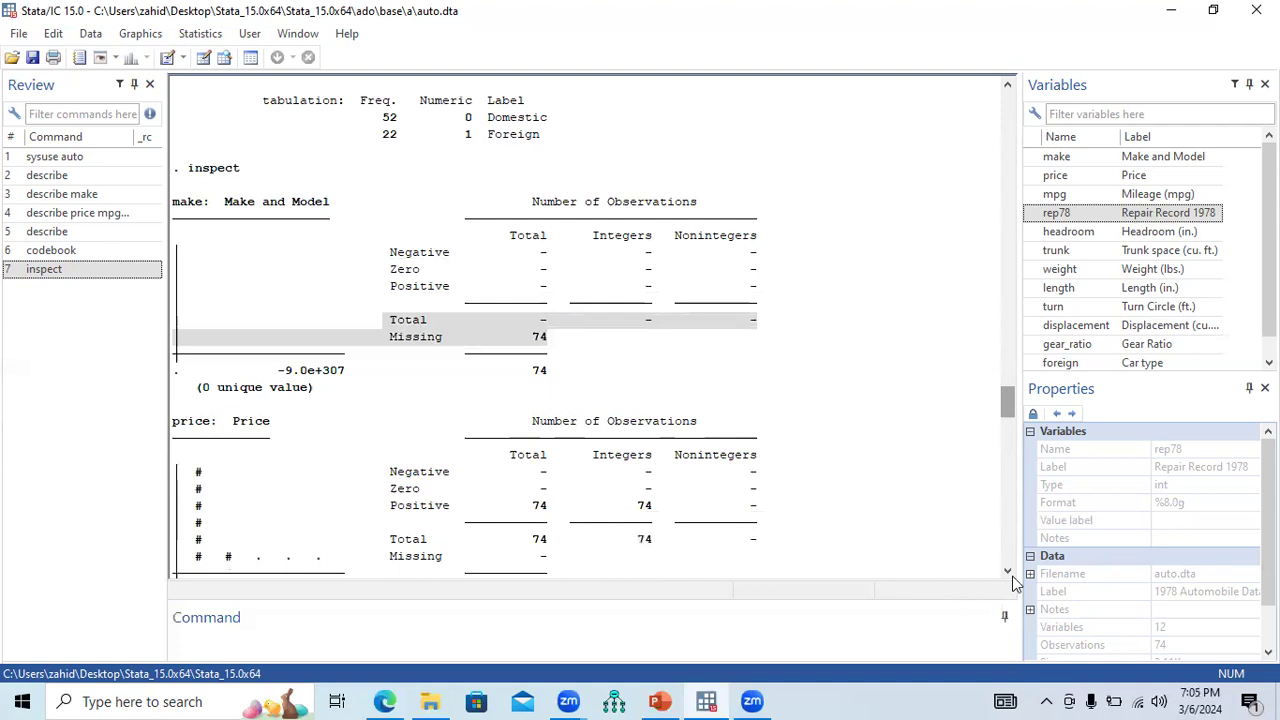
scroll(1008, 575, down, 1)
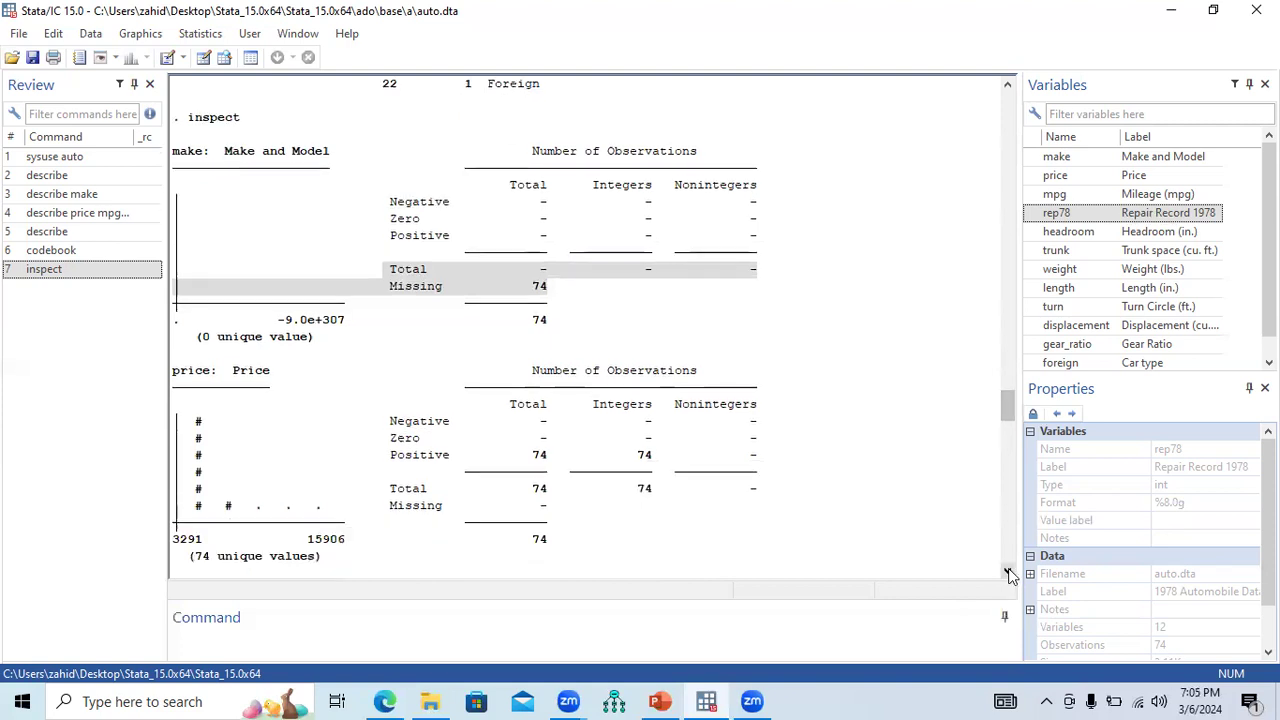
scroll(451, 503, down, 1)
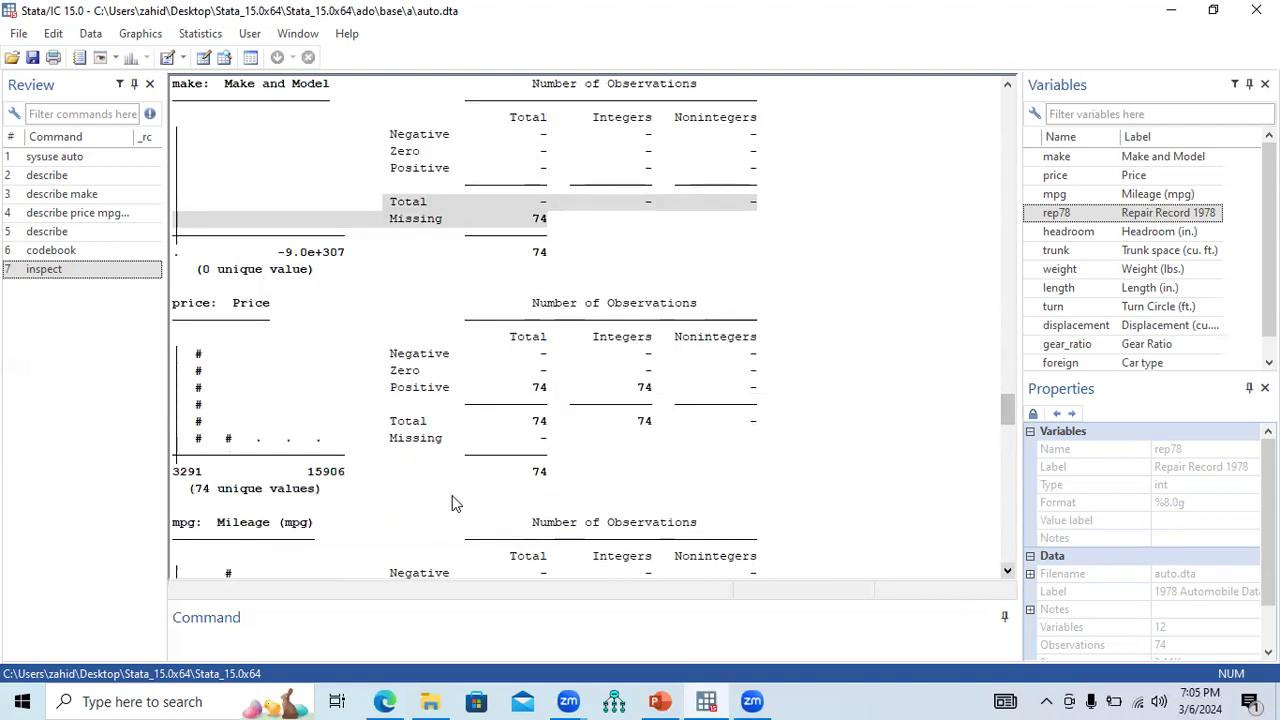
double_click(200, 474)
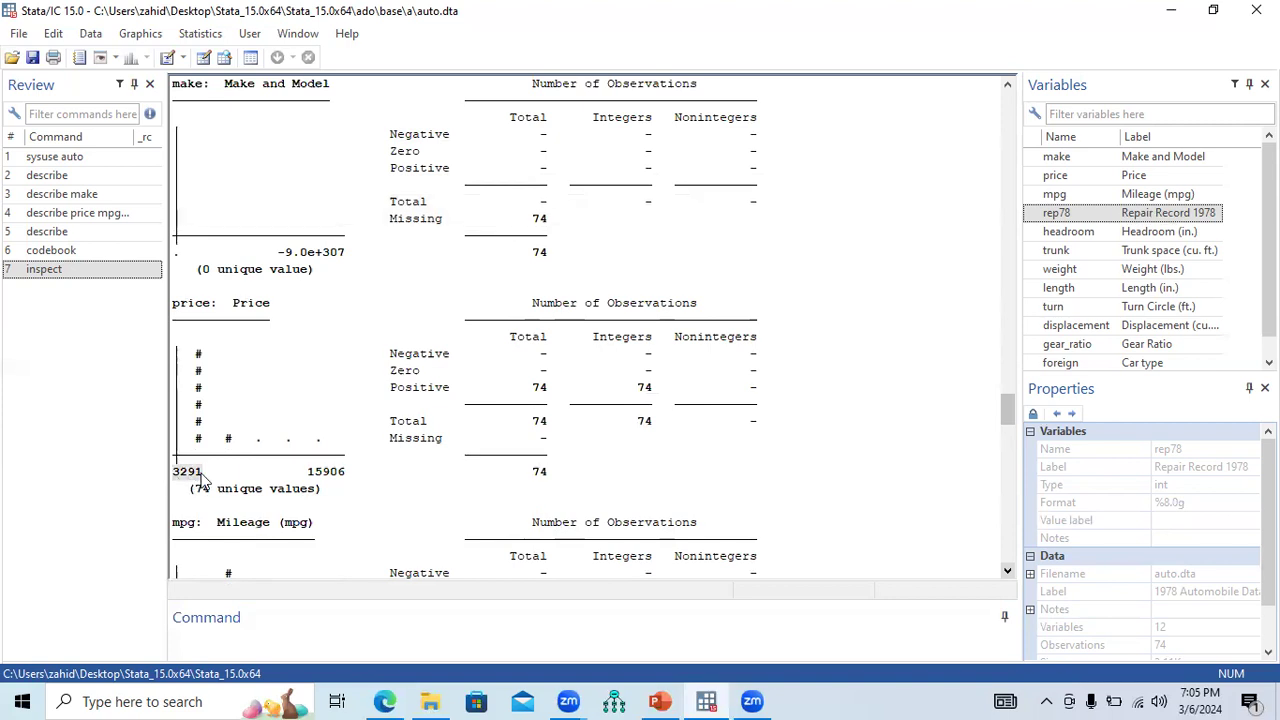
double_click(338, 475)
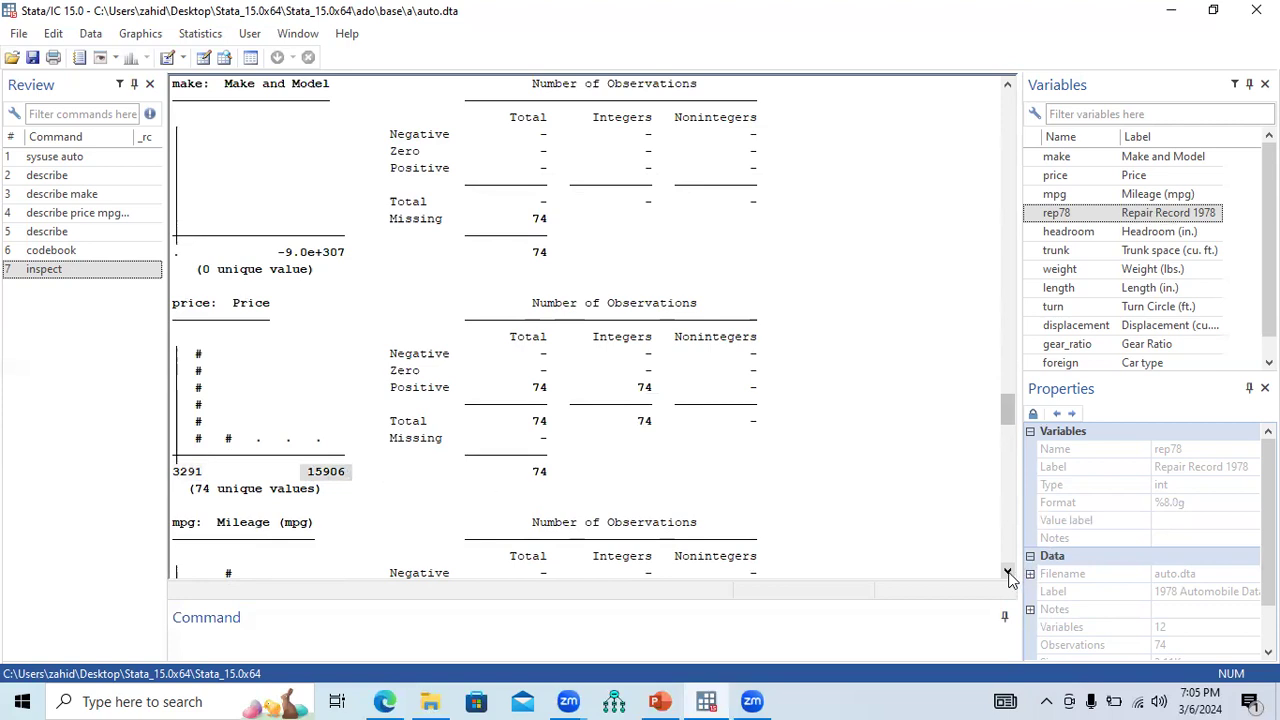
- Examine the inspect results from mpg through turn, including the mpg histogram and headroom's number of unique values
click(1008, 573)
click(1008, 573)
click(1008, 573)
click(1008, 573)
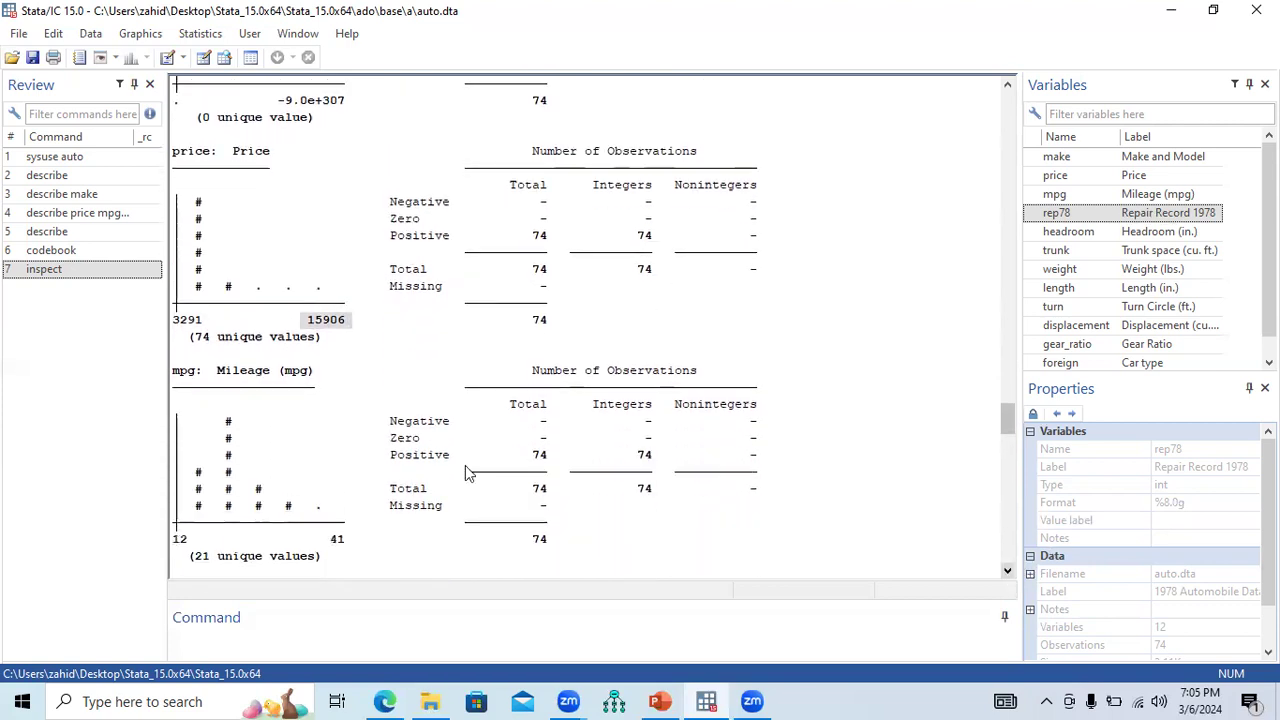
drag(227, 428, 238, 507)
drag(197, 570, 252, 550)
mouse_move(296, 253)
mouse_down()
mouse_move(207, 243)
mouse_move(312, 252)
mouse_up()
drag(202, 460, 320, 459)
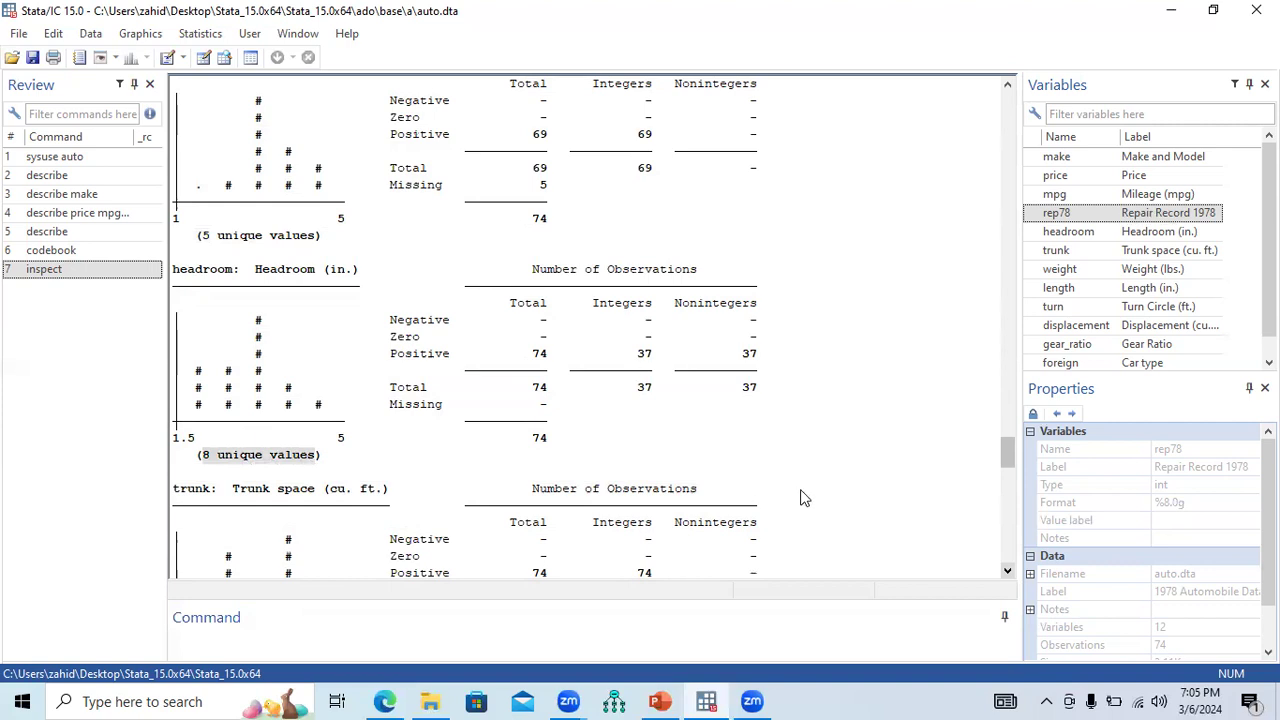
click(1008, 570)
drag(1008, 570, 1012, 570)
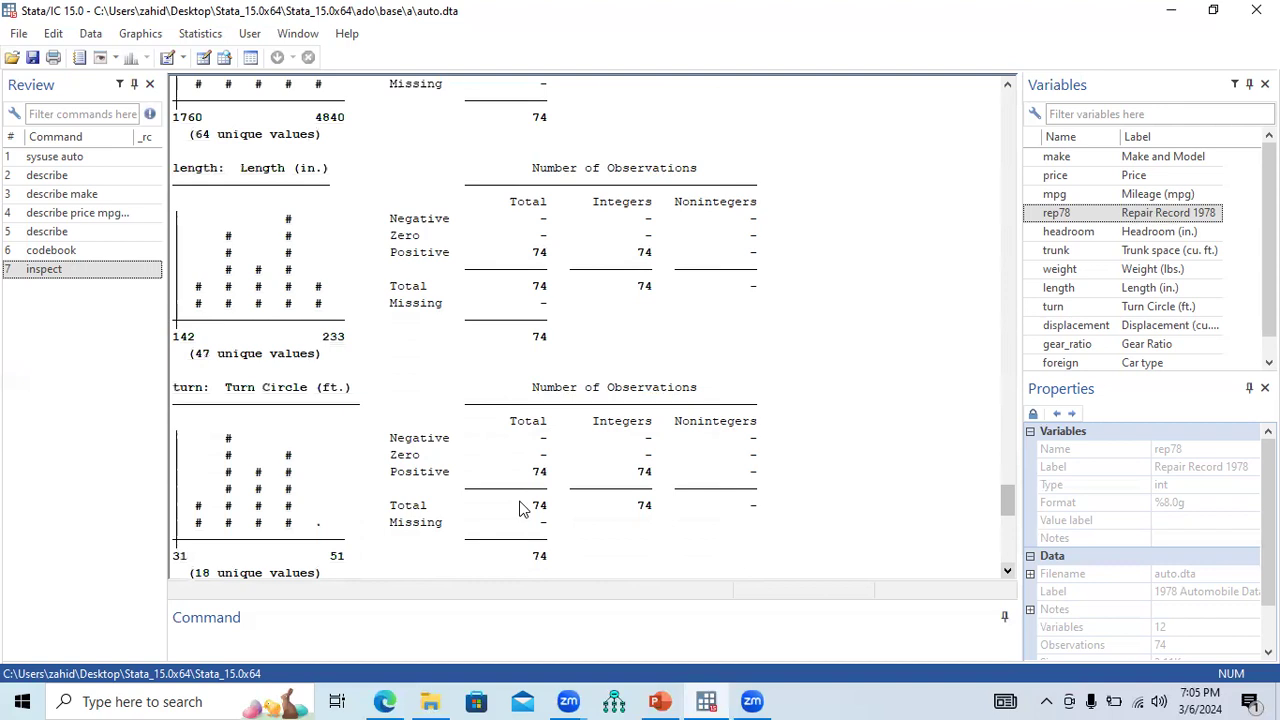
- Review the list command's description on the PowerPoint slide, switch back to Stata and run list for all variables
click(660, 701)
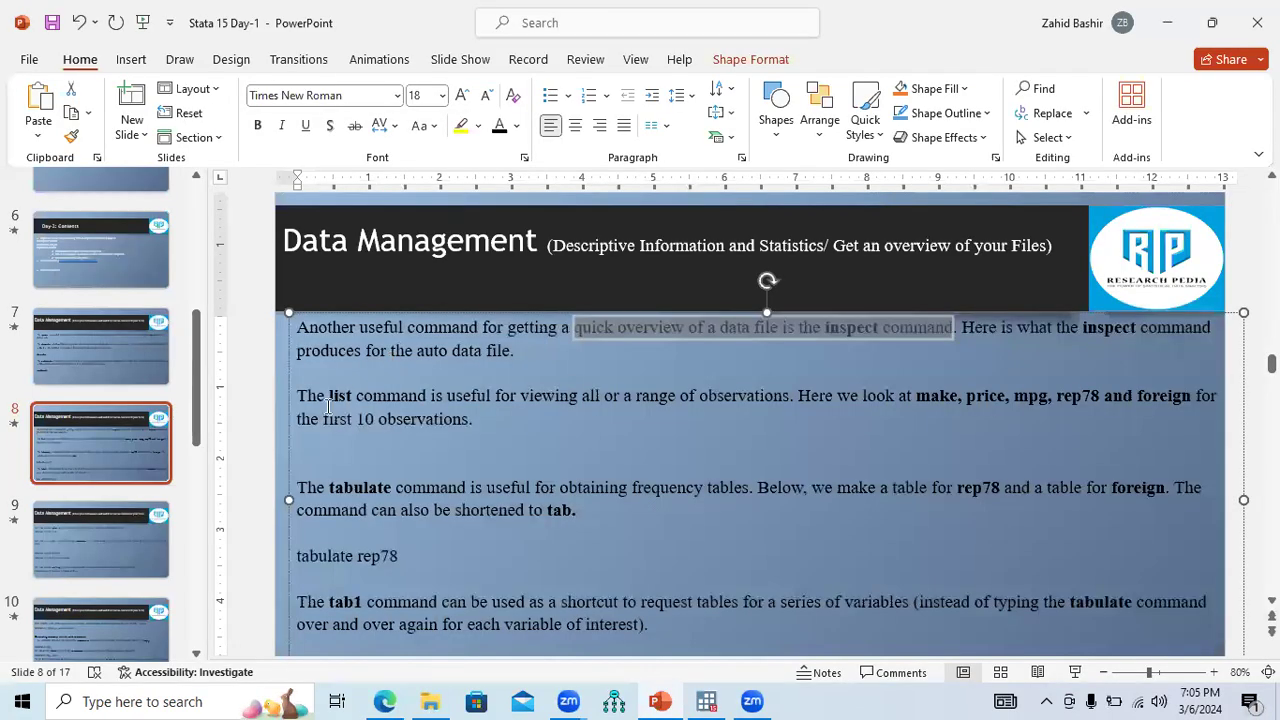
drag(325, 398, 1100, 413)
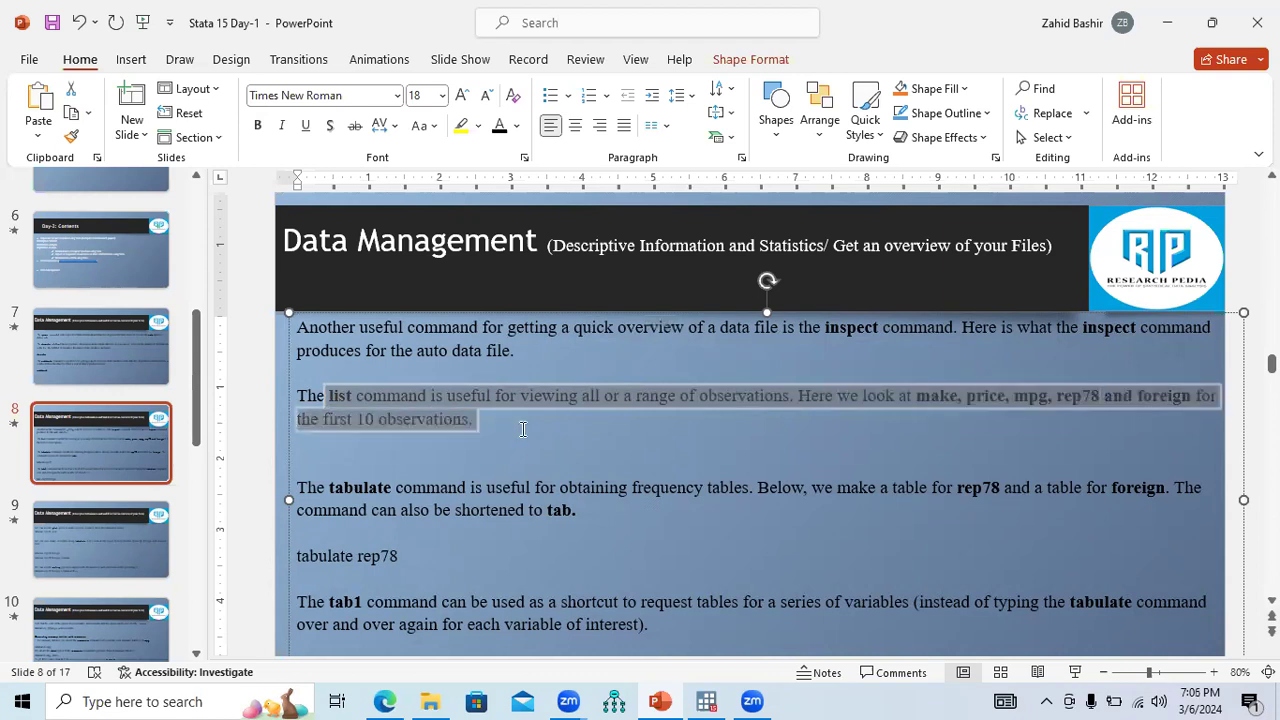
click(708, 701)
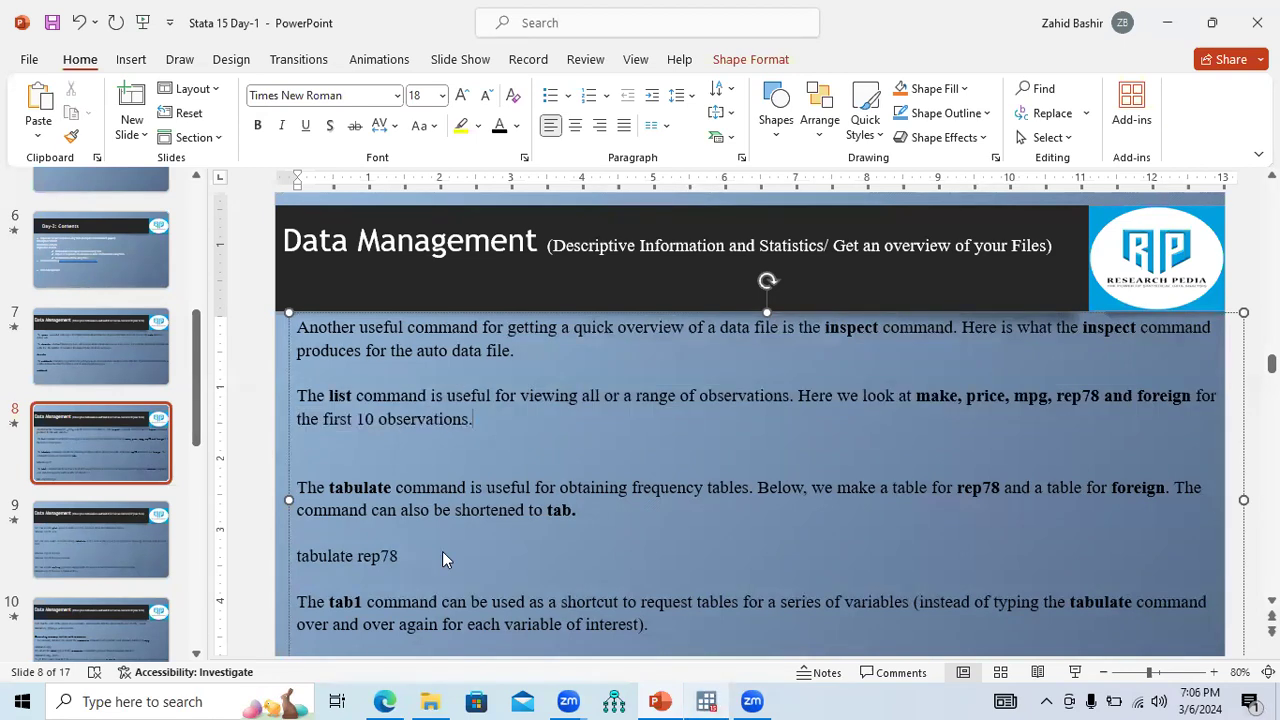
key(alt+Tab)
key(Return)
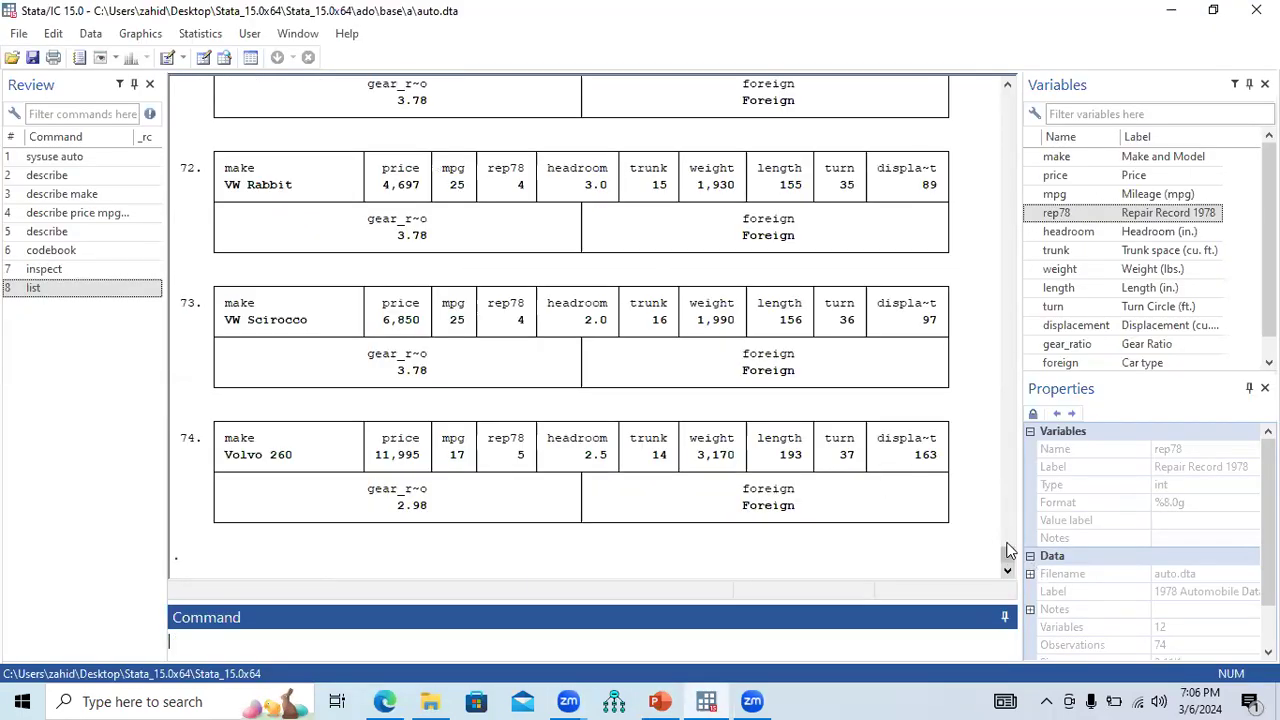
- Look through the listed car observations, checking the last records and those in the middle of the dataset
scroll(1008, 540, up, 8)
scroll(1006, 493, up, 10)
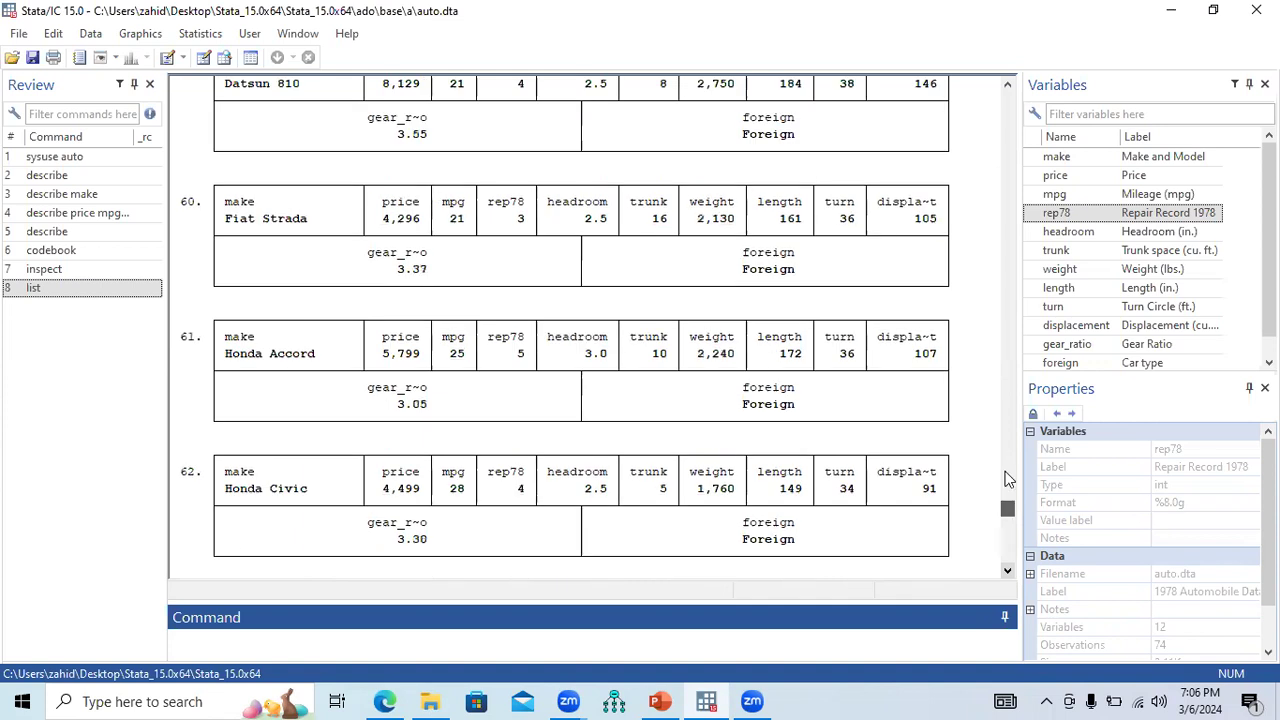
scroll(1001, 546, down, 13)
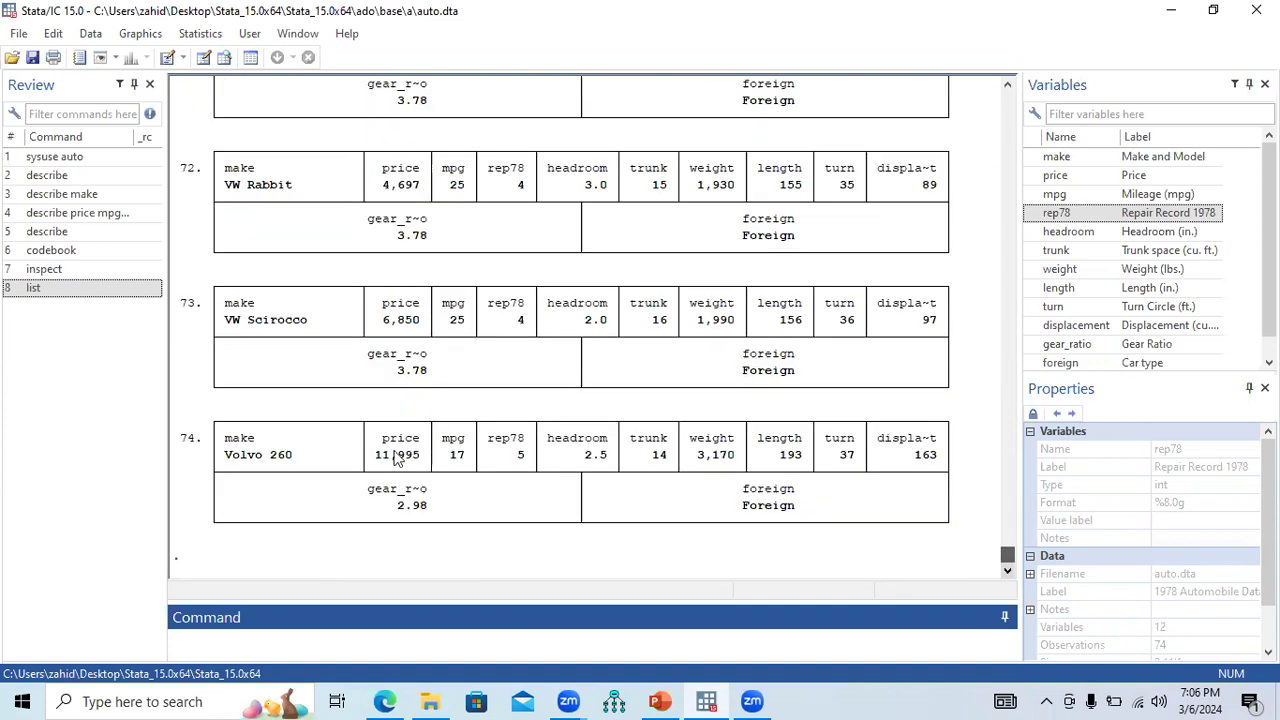
click(279, 470)
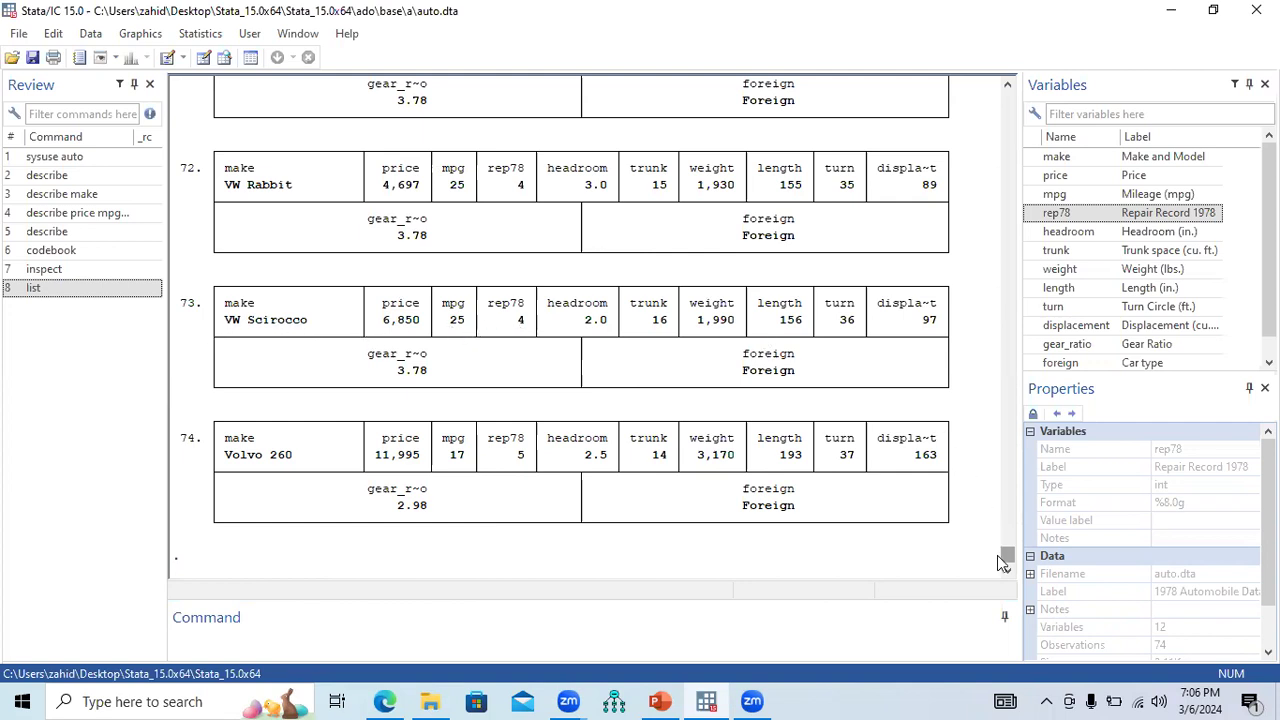
drag(1003, 555, 1005, 409)
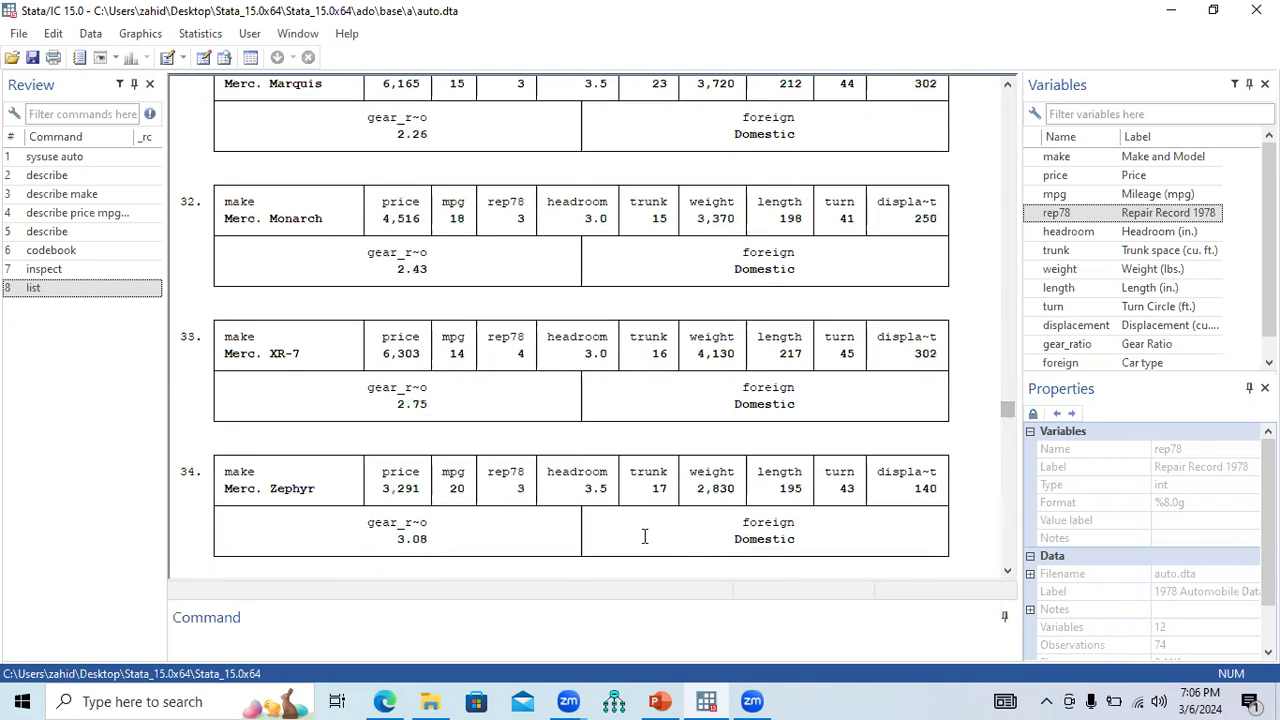
- Switch to the PowerPoint slide and read the description of tabulate and its short form tab
key(alt+Tab)
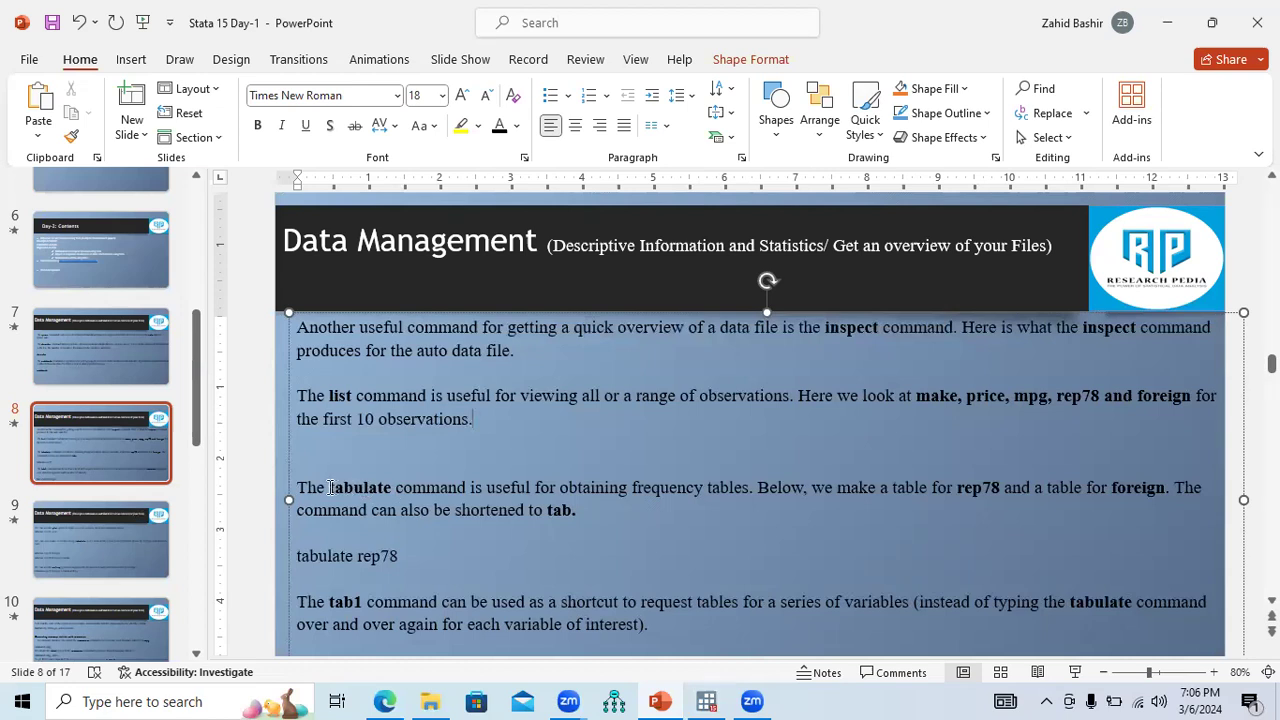
drag(329, 487, 391, 487)
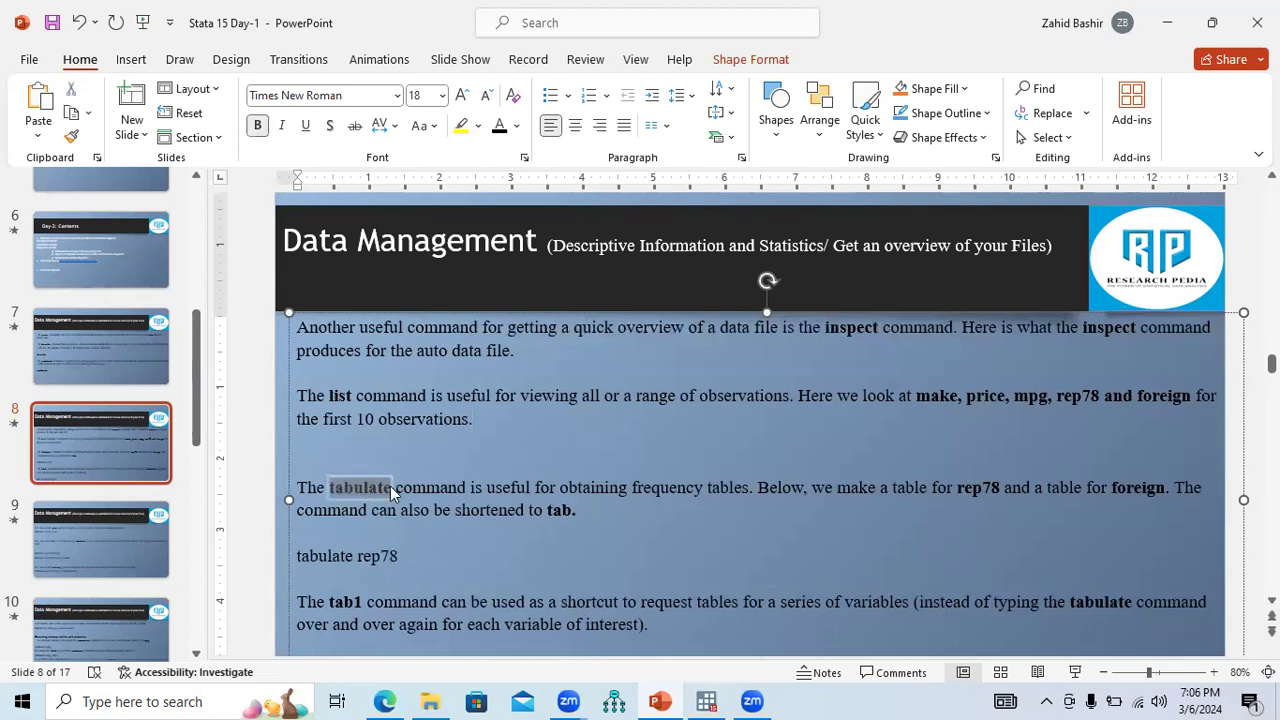
click(576, 511)
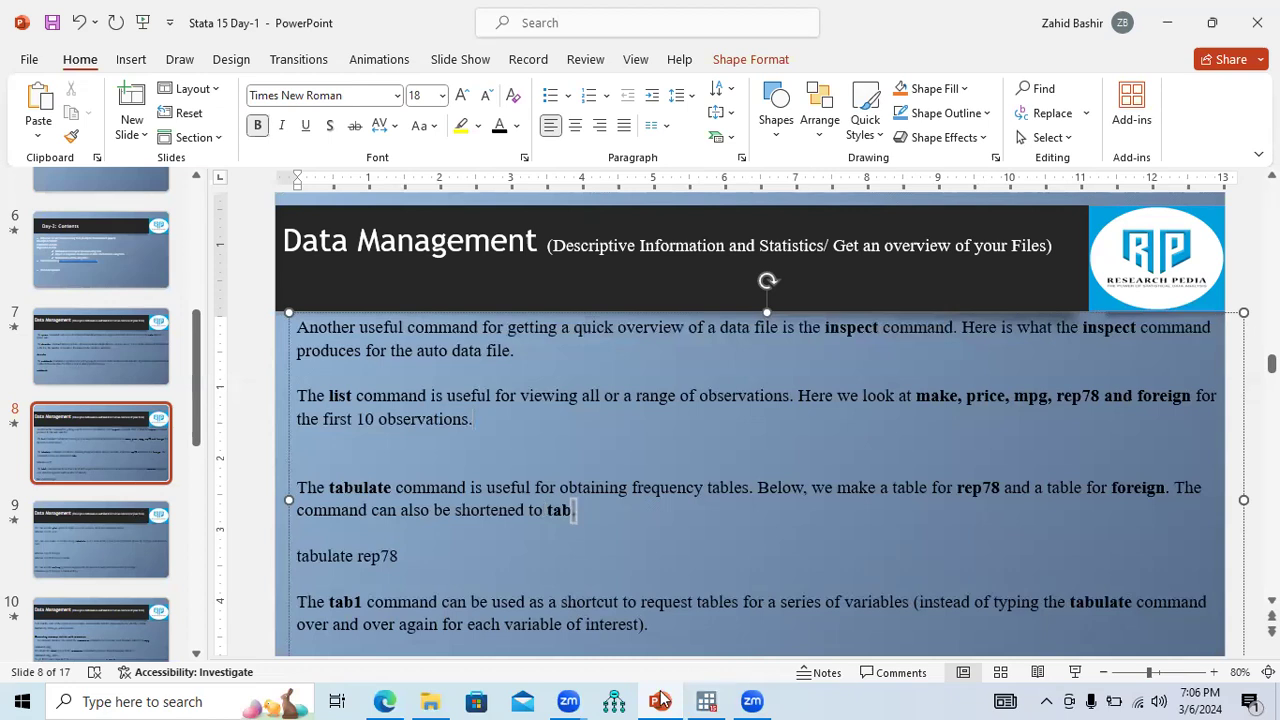
- Switch to Stata and try to run the tab command without any variables
click(706, 701)
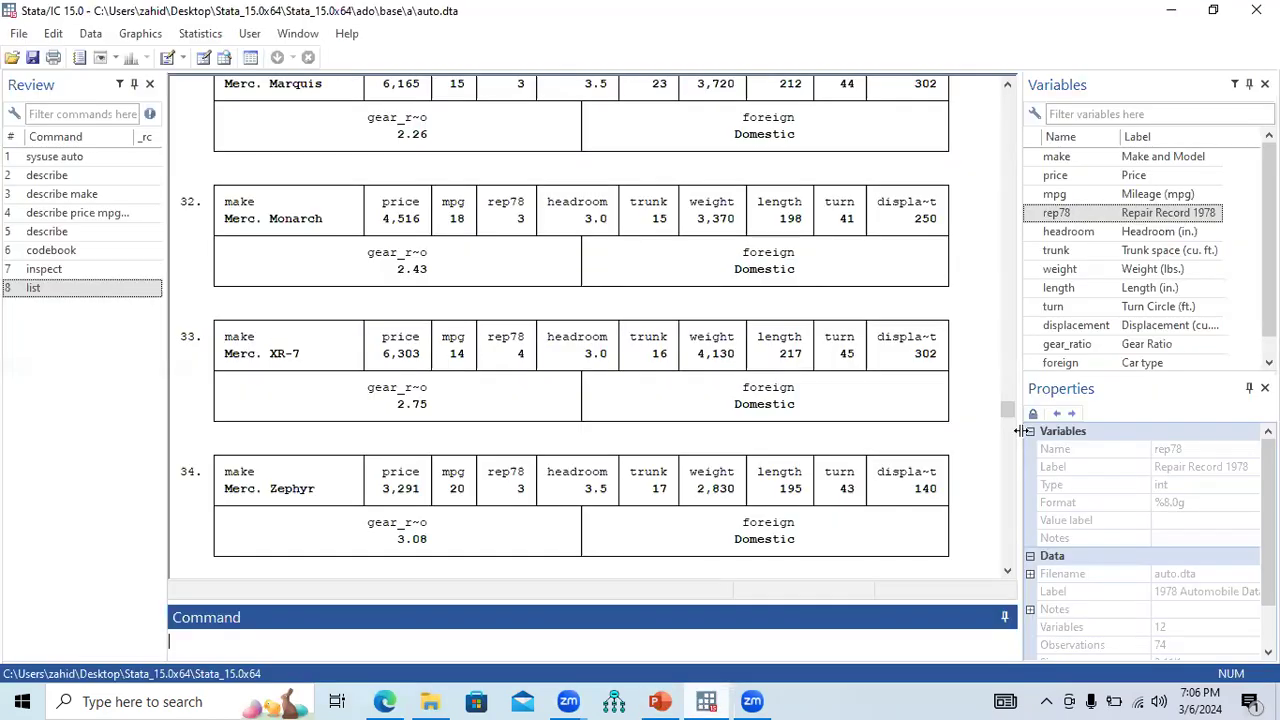
click(1007, 563)
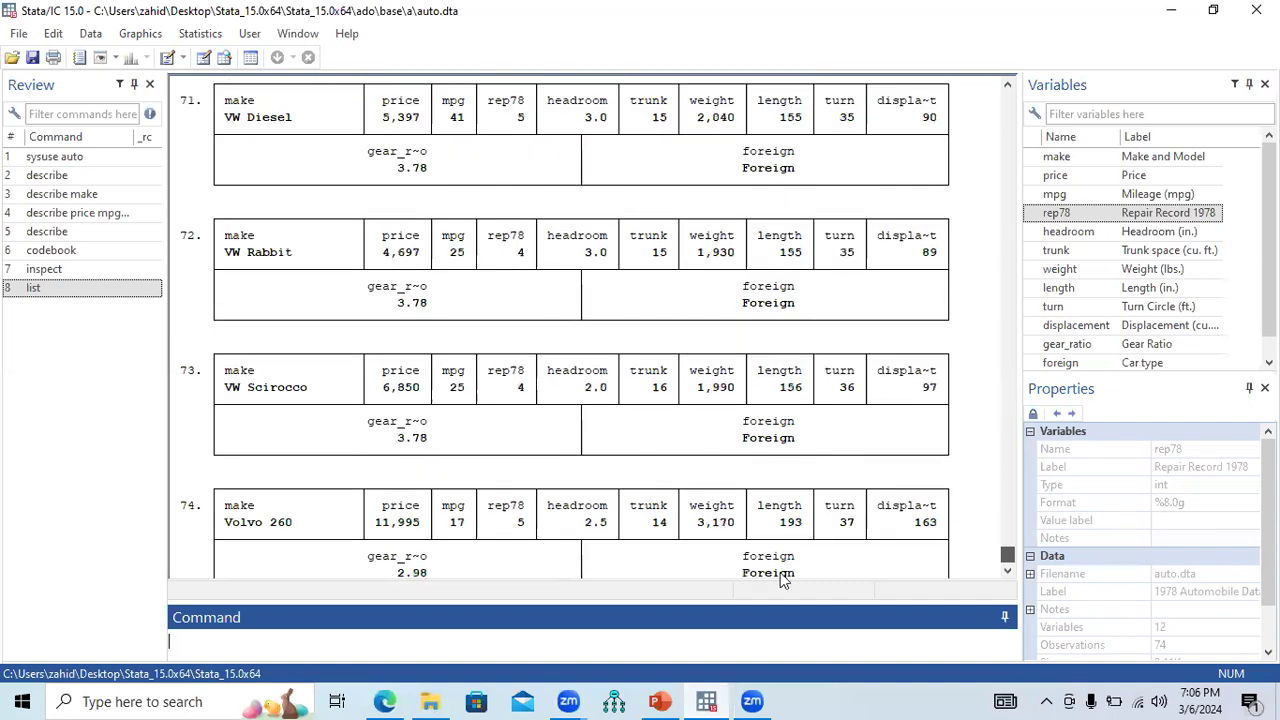
click(536, 638)
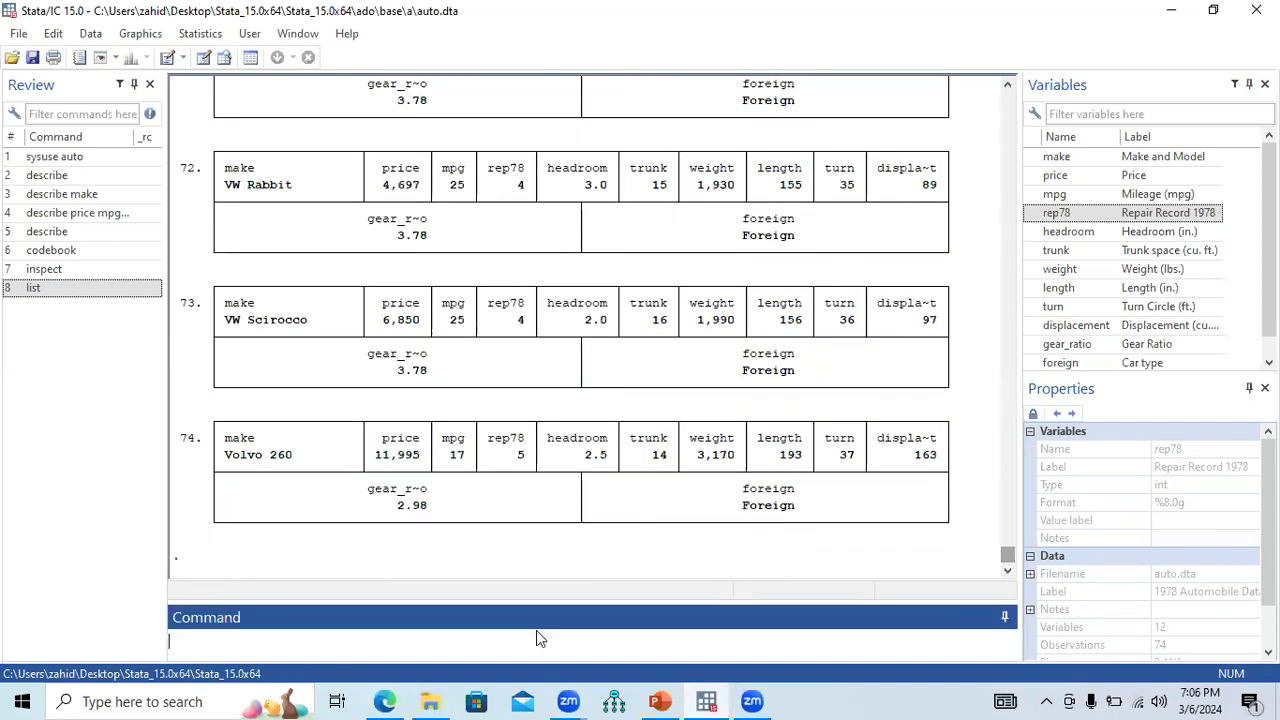
text(tab)
key(Return)
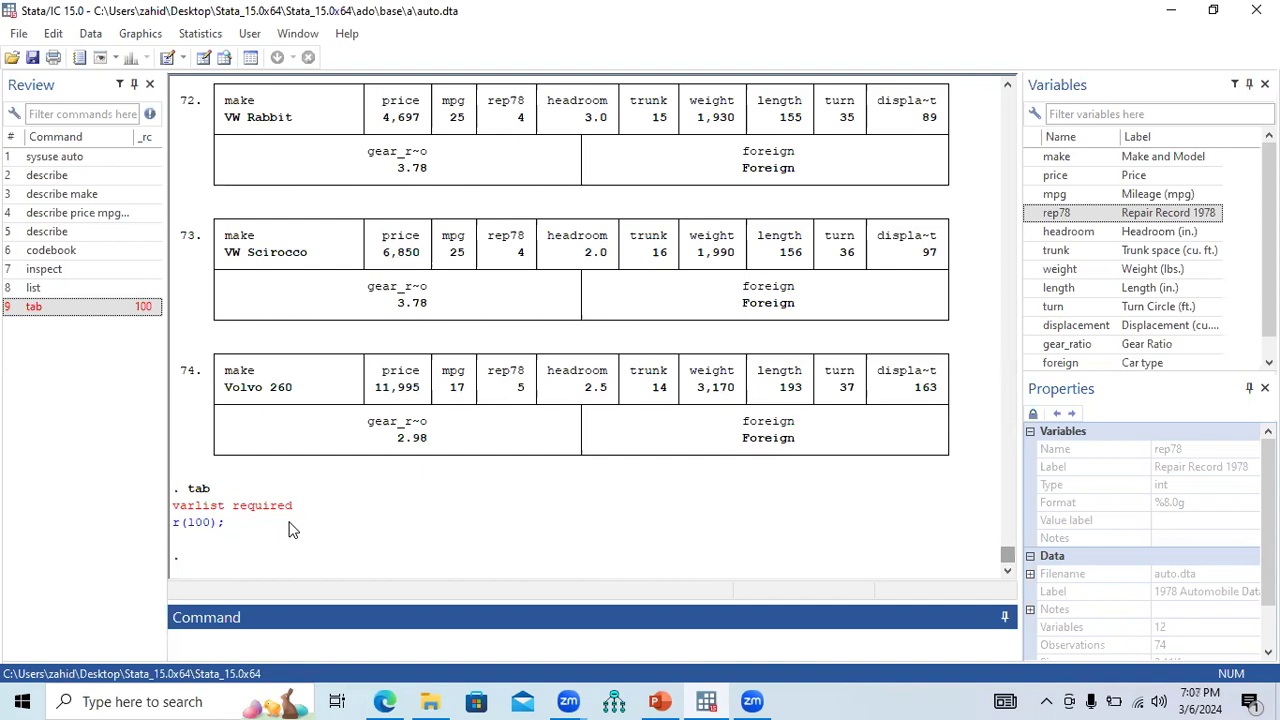
- Try to tabulate make, price, mpg and rep78 together in a single tab command
text(ab)
double_click(1033, 163)
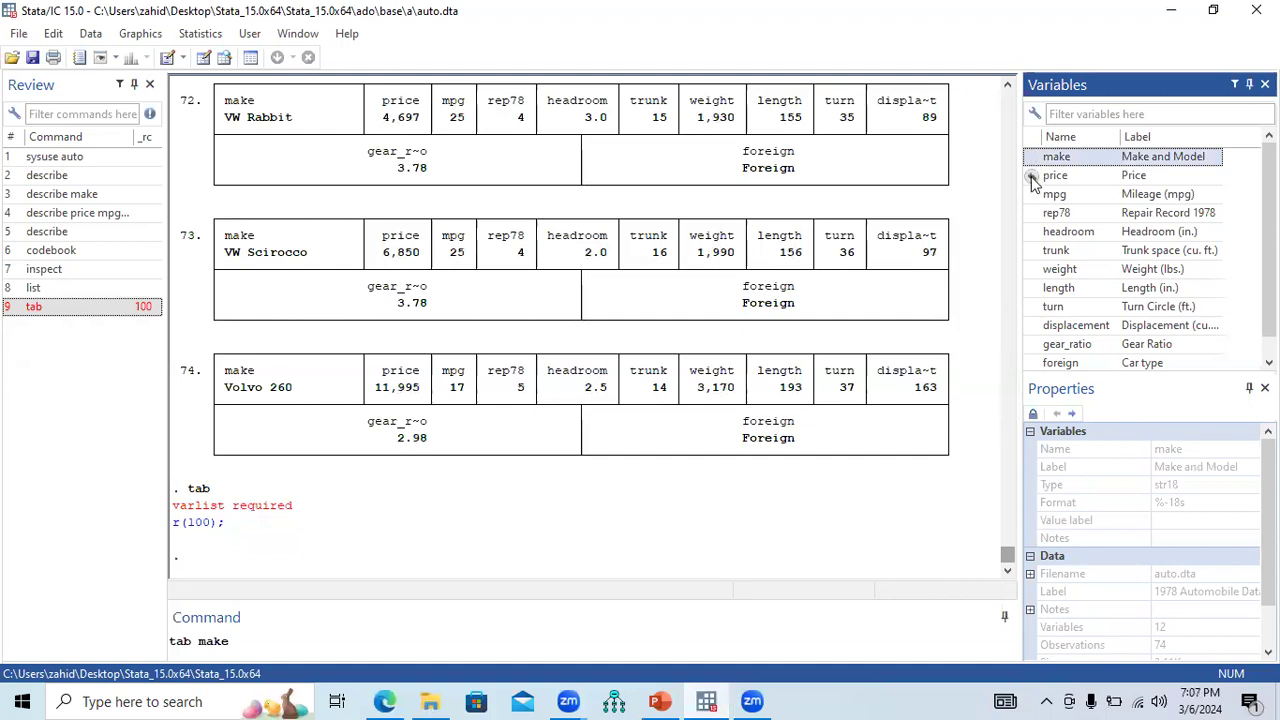
double_click(1033, 178)
double_click(1035, 196)
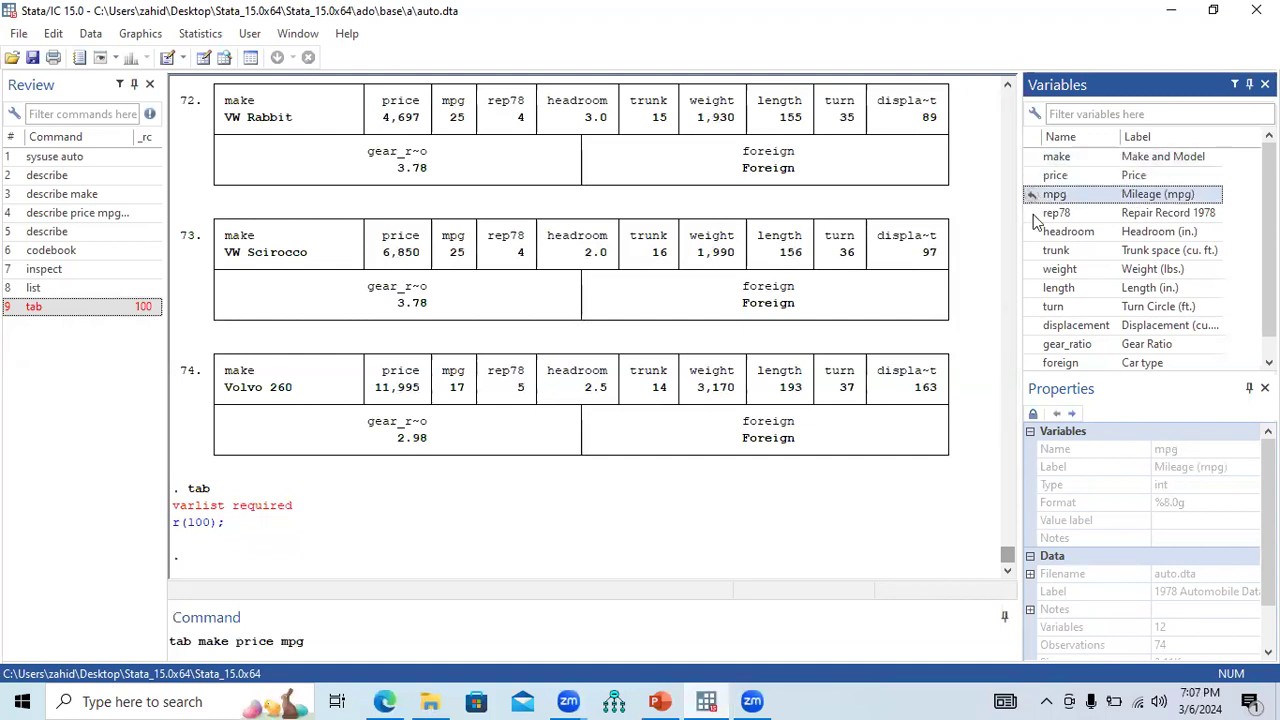
double_click(1033, 214)
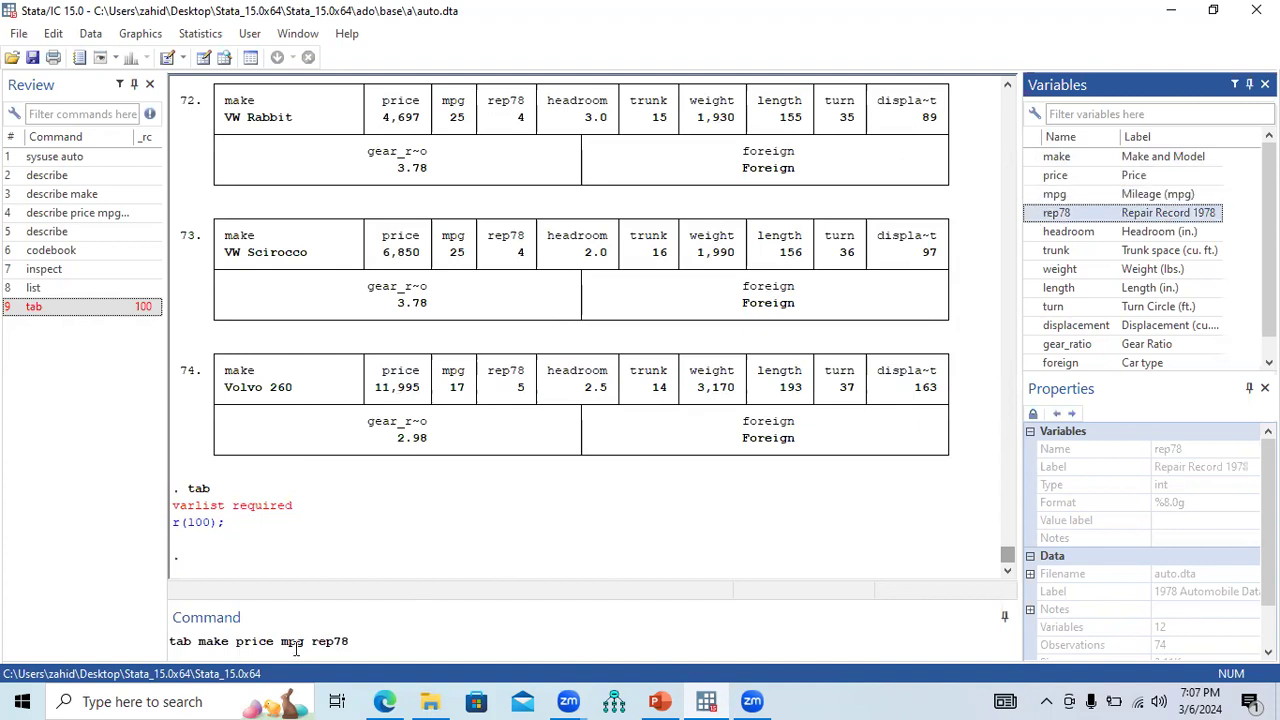
click(237, 643)
shift+click(349, 643)
drag(200, 643, 343, 643)
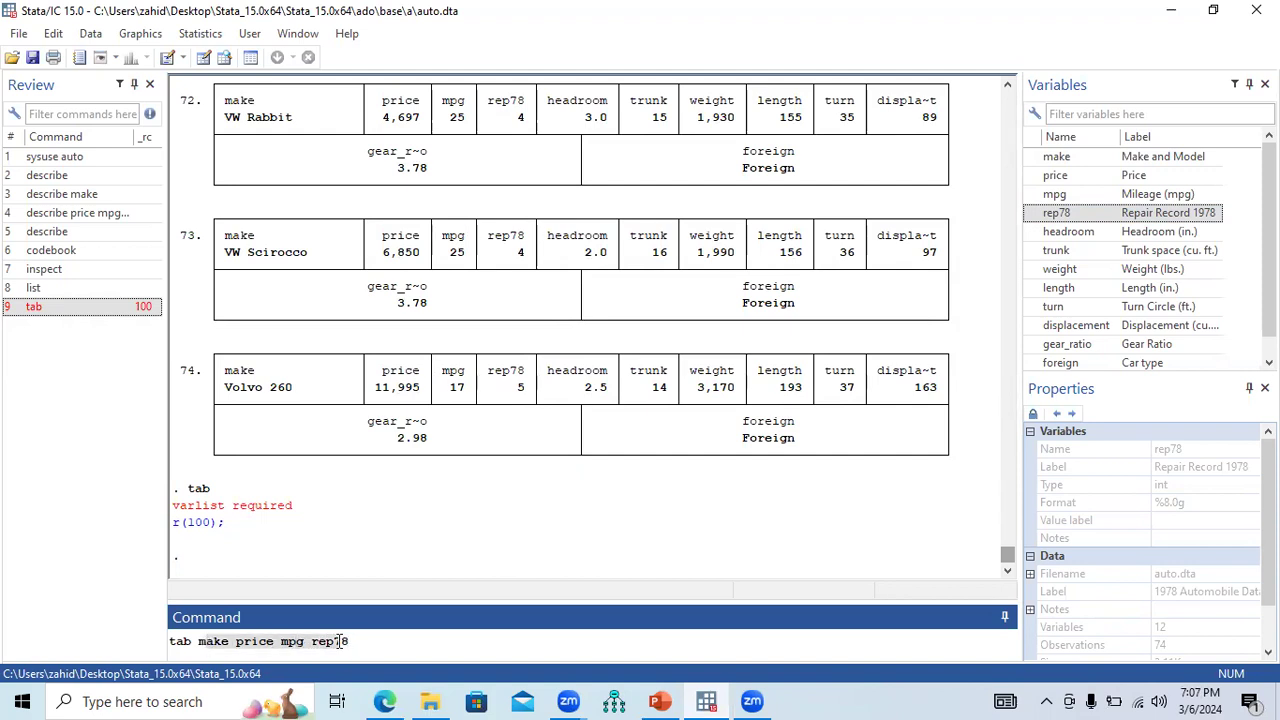
click(363, 643)
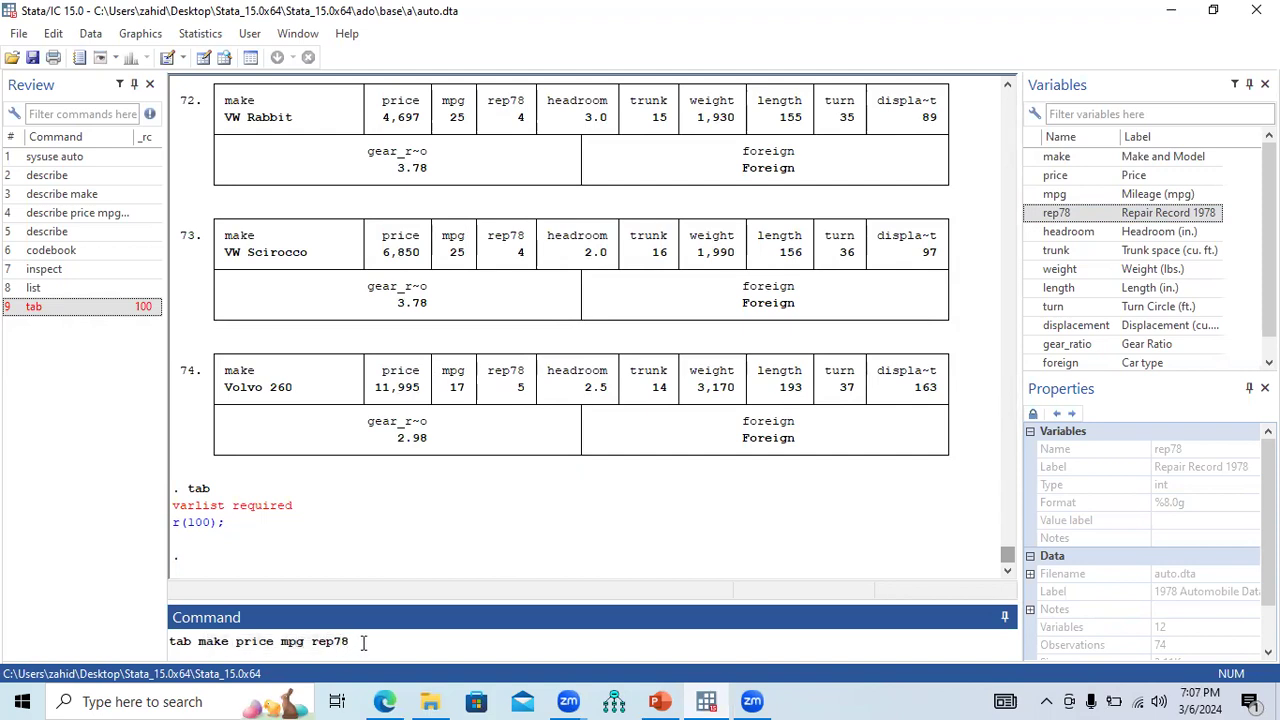
key(Return)
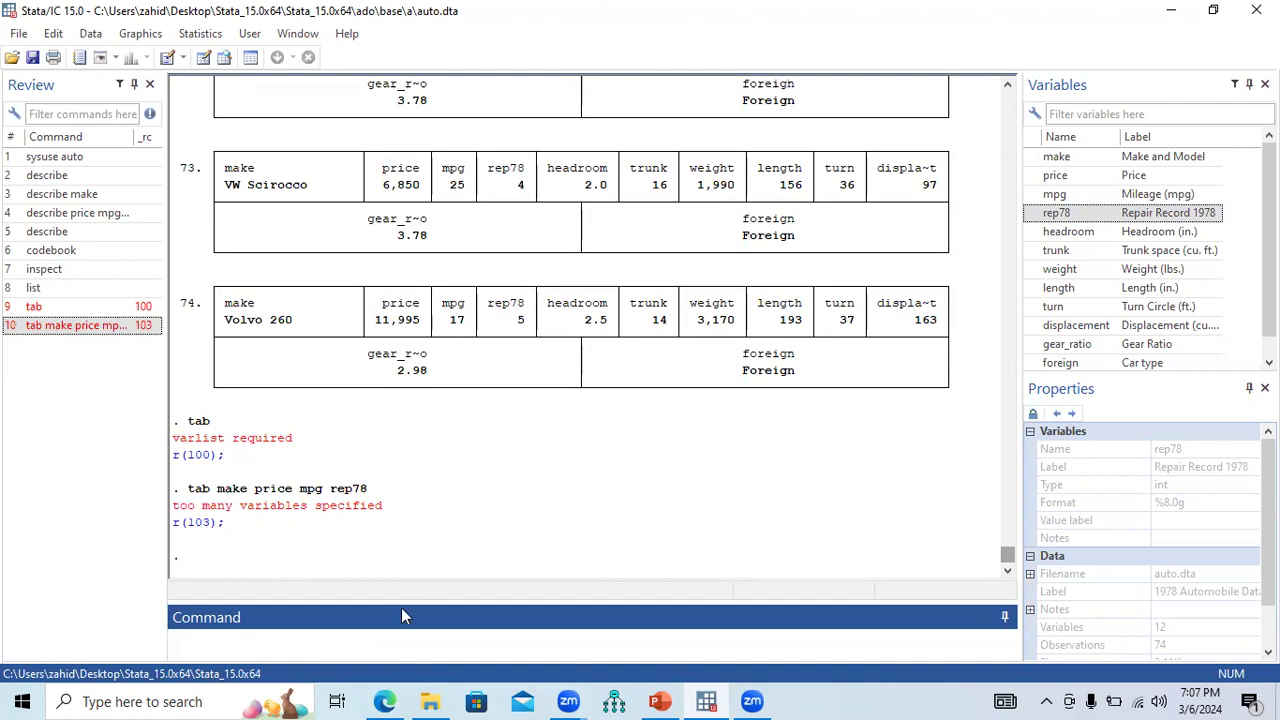
- Run tab for the make variable alone and review its frequency table back to the first row
text(ab make)
key(Return)
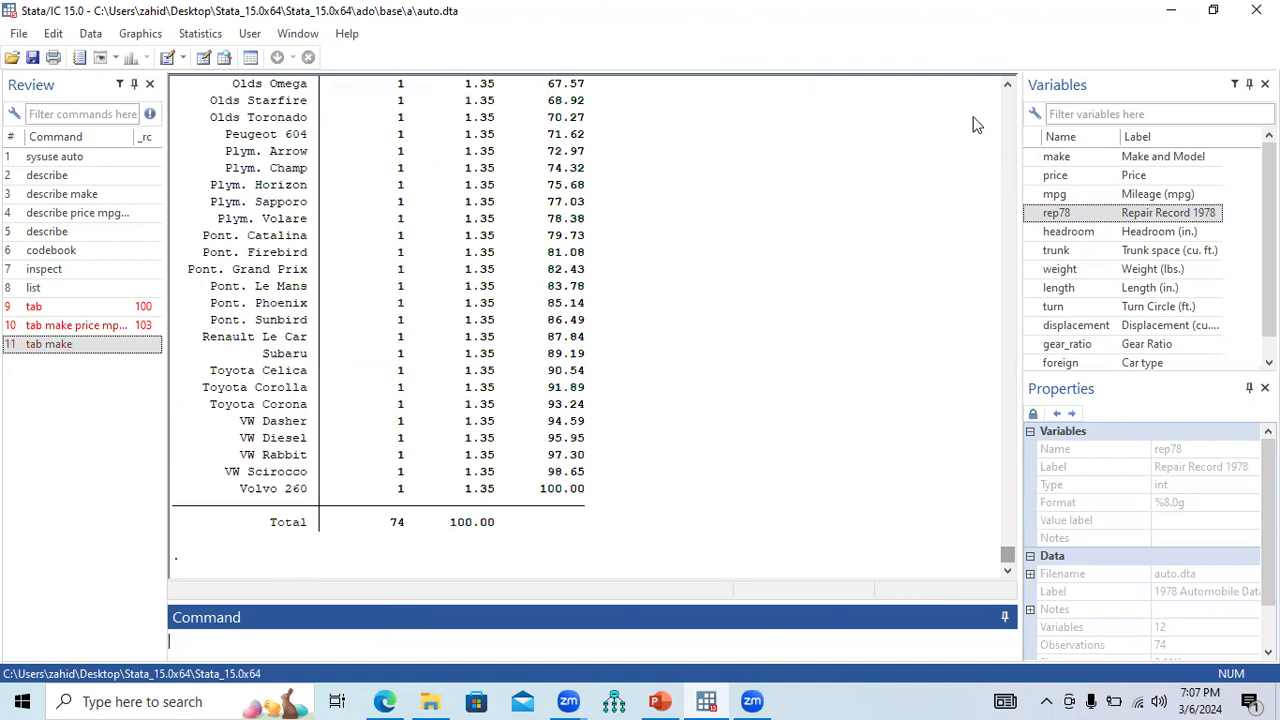
click(1007, 87)
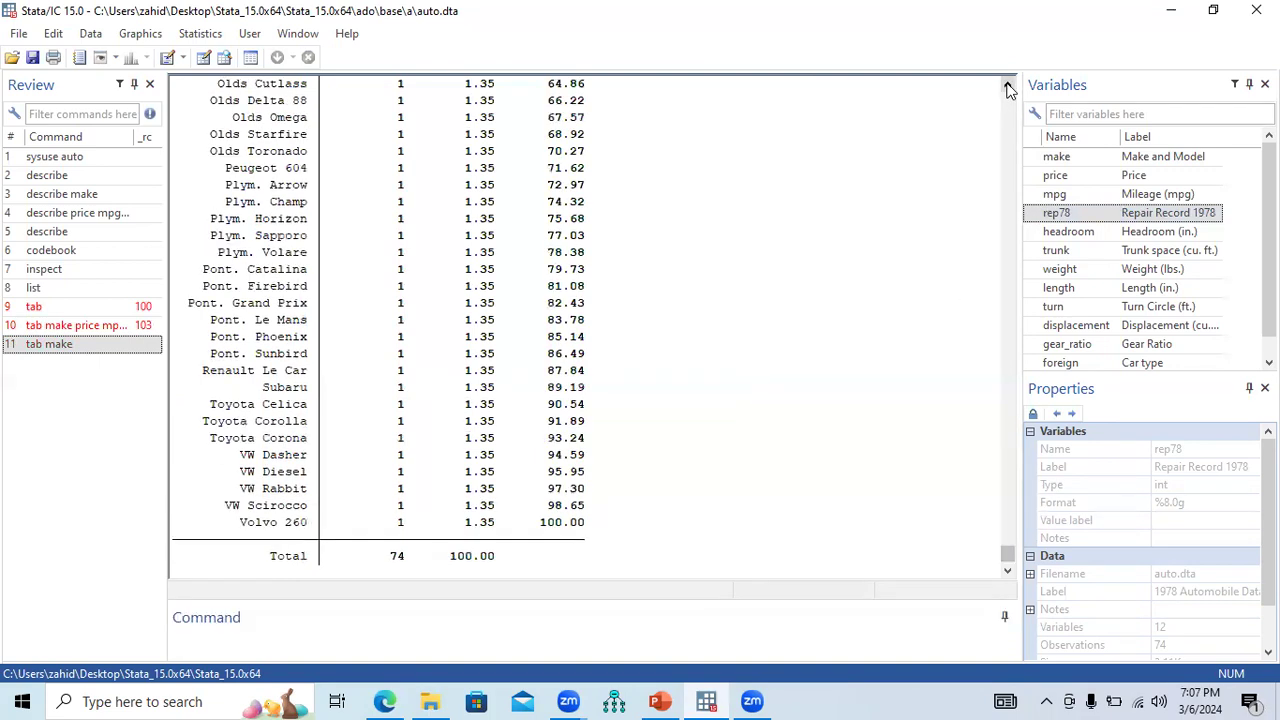
click(1007, 87)
click(1007, 87)
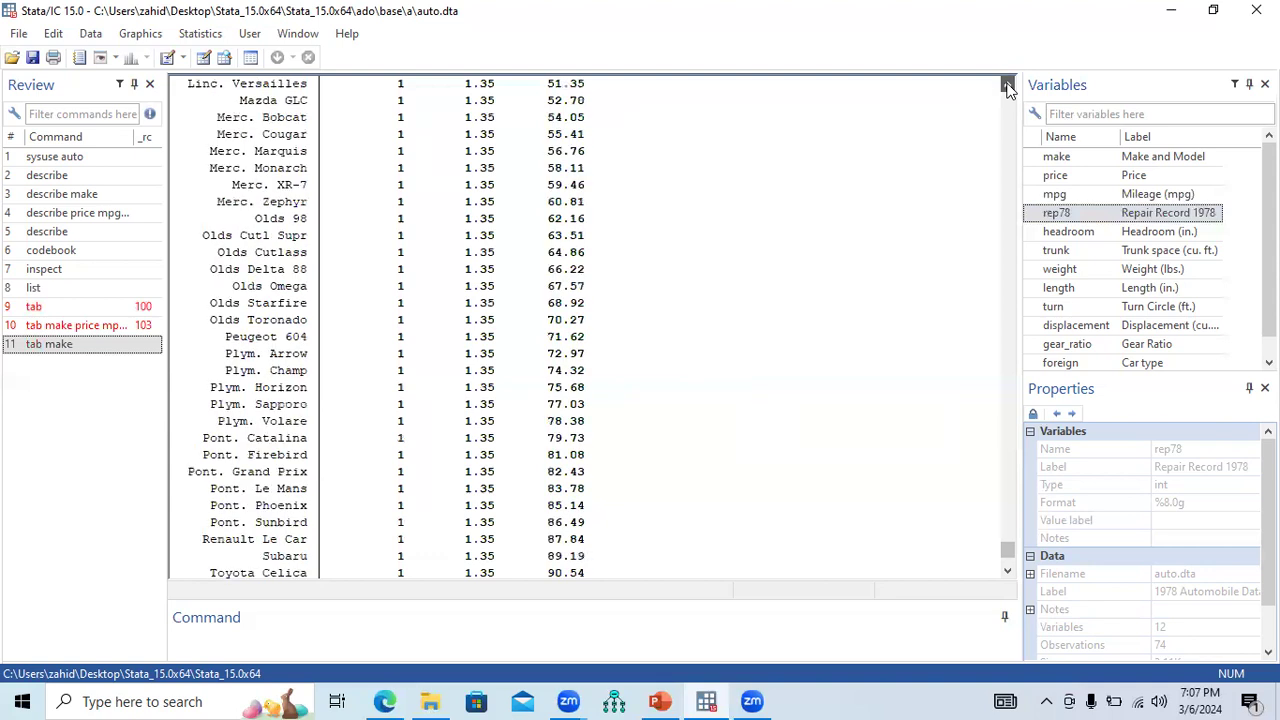
click(1007, 87)
click(1007, 87)
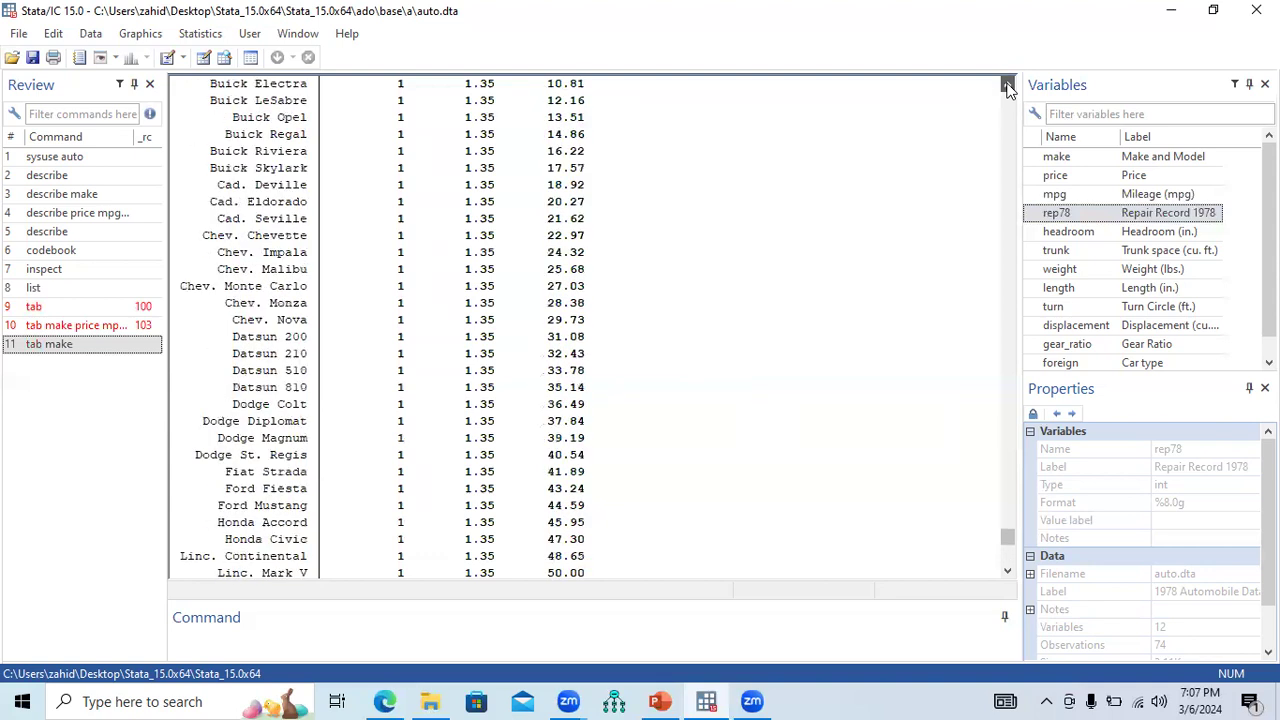
click(1007, 87)
click(1007, 87)
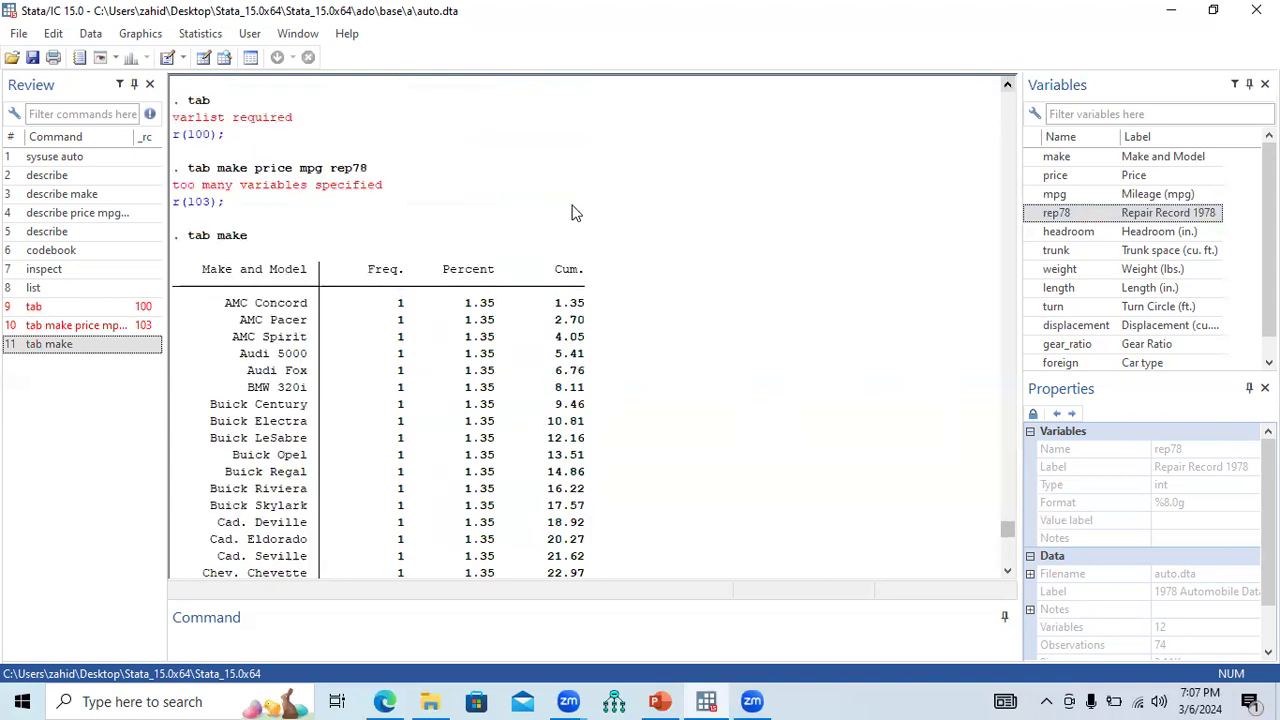
- Examine the frequency, percent and cumulative columns of the make frequency table
double_click(390, 270)
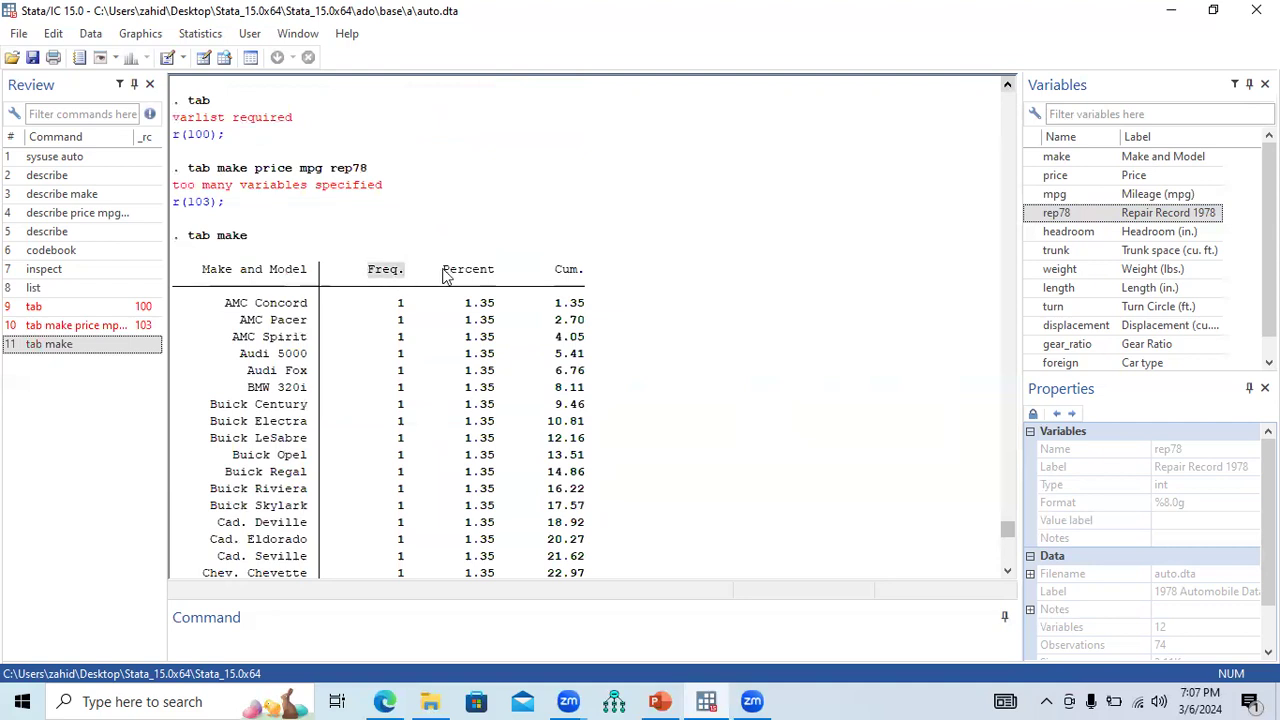
double_click(490, 270)
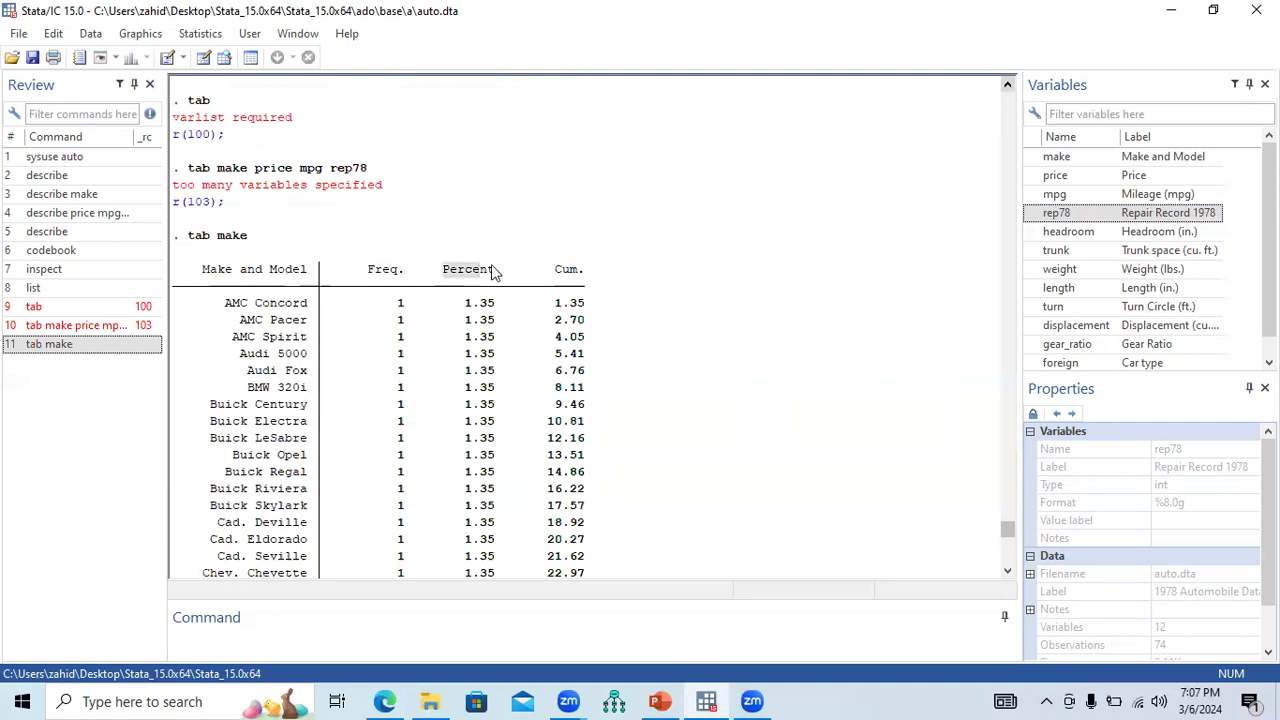
double_click(569, 270)
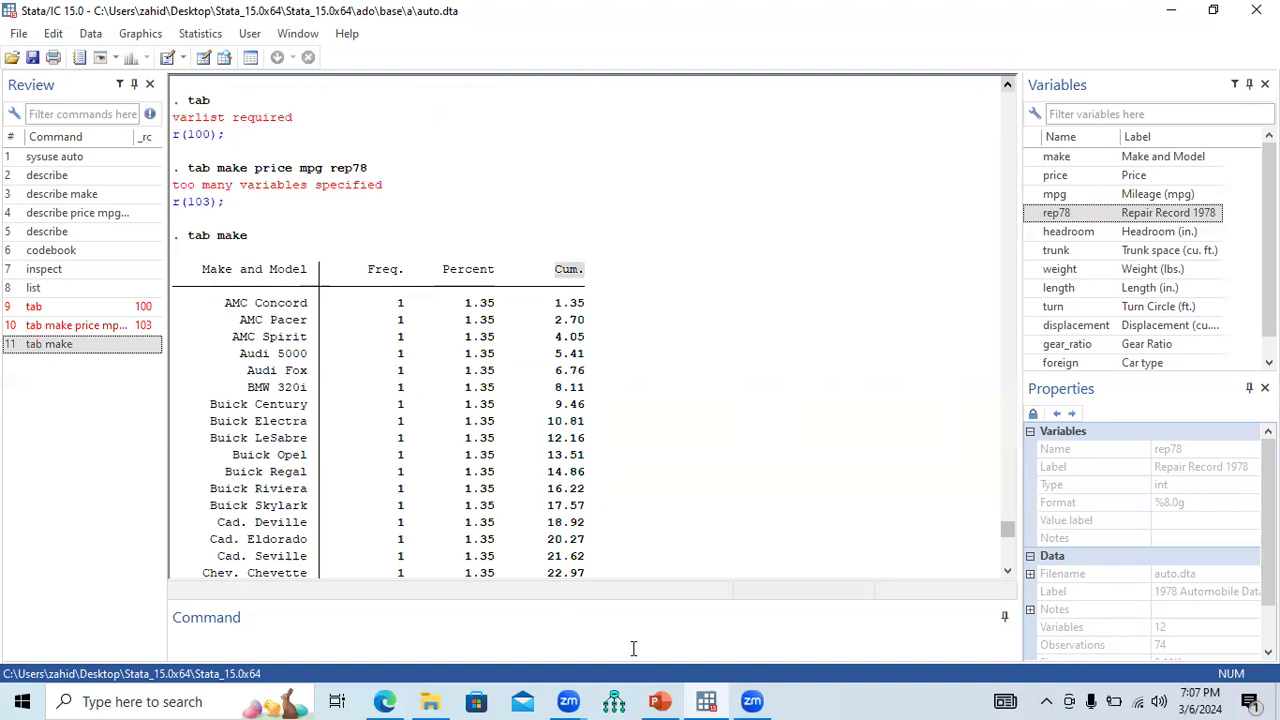
- Switch to the PowerPoint slide and reread the list command's note on the first 10 observations
key(alt+Tab)
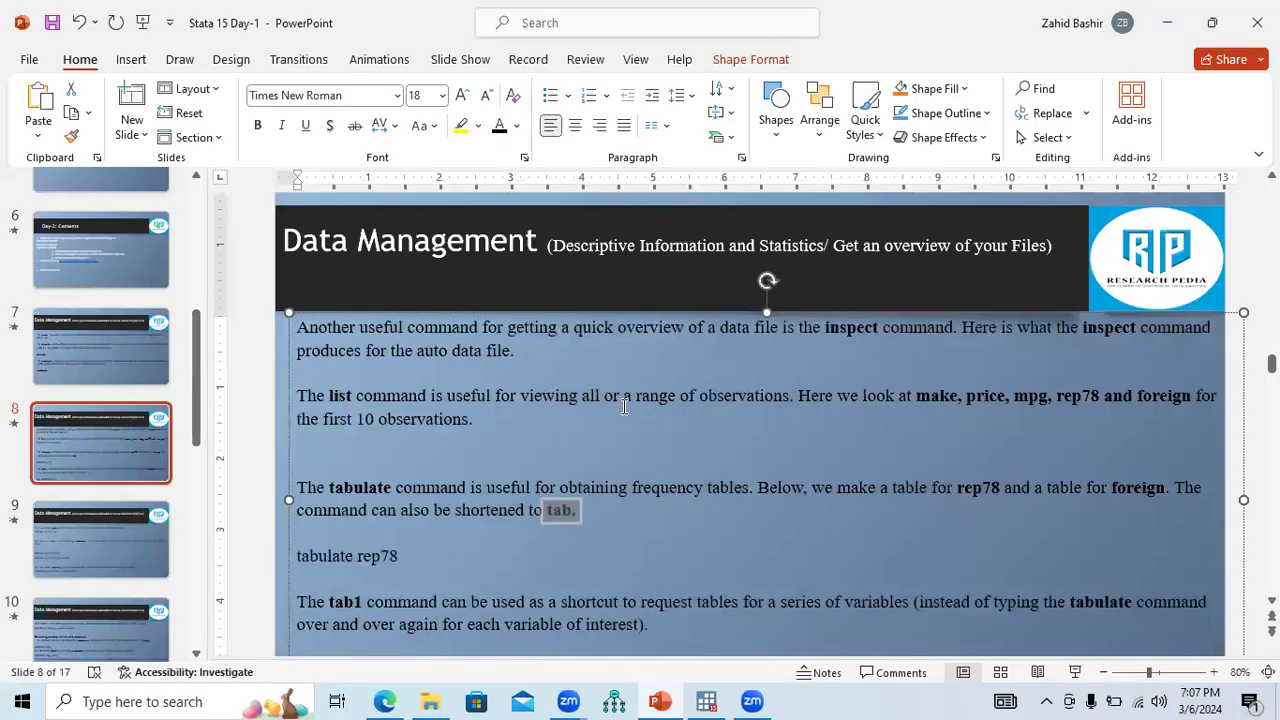
drag(357, 420, 470, 420)
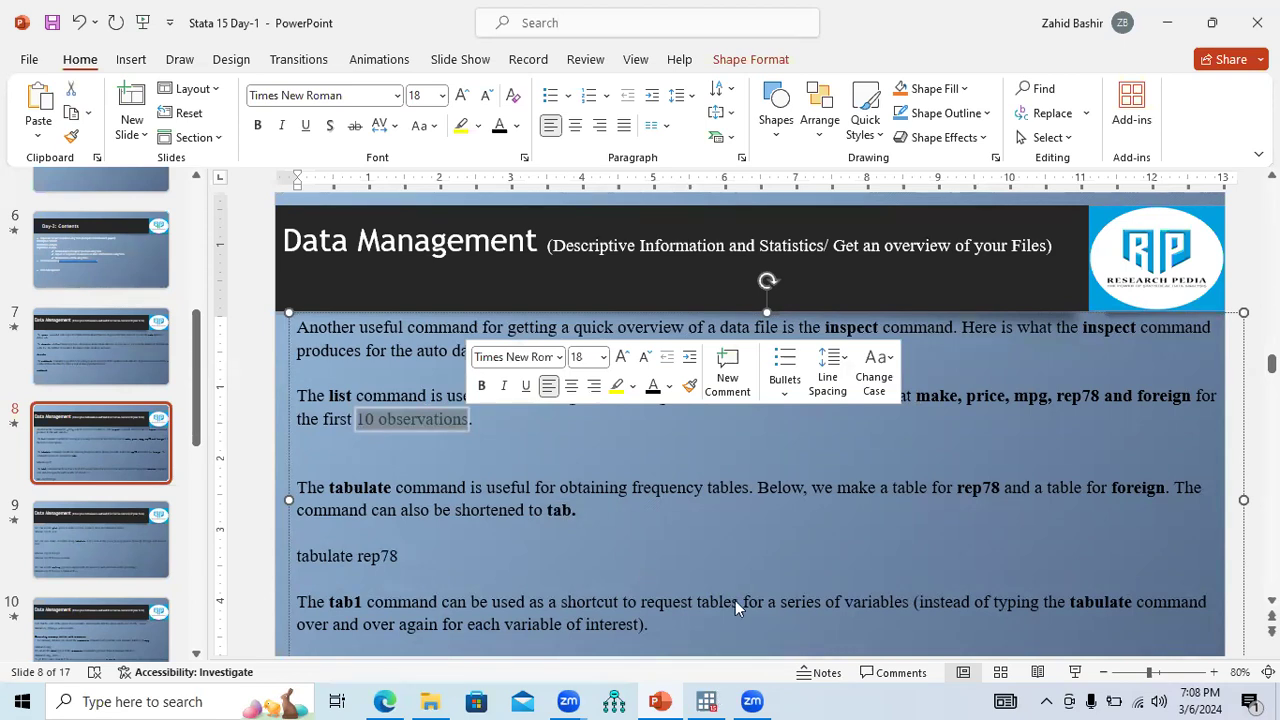
click(494, 423)
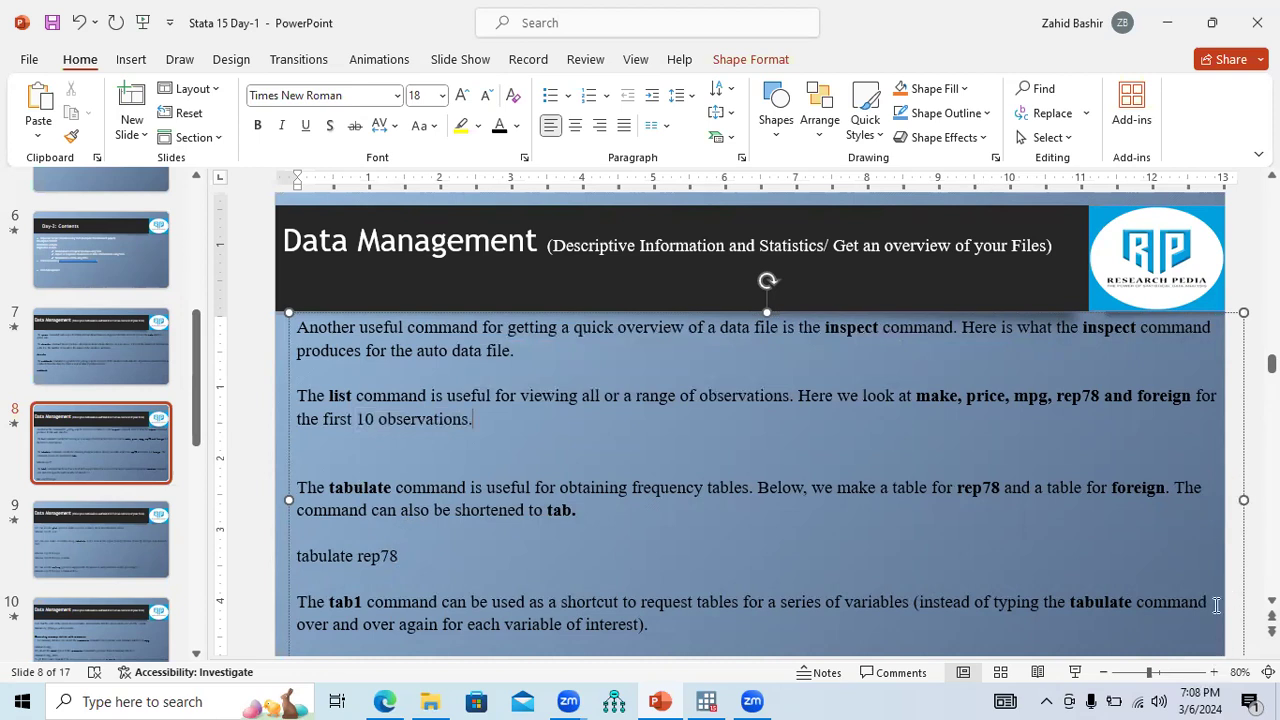
- Read the slide's description of tab1 for a series of variables and compare it with the tab short form
click(330, 601)
double_click(358, 602)
drag(782, 607, 895, 605)
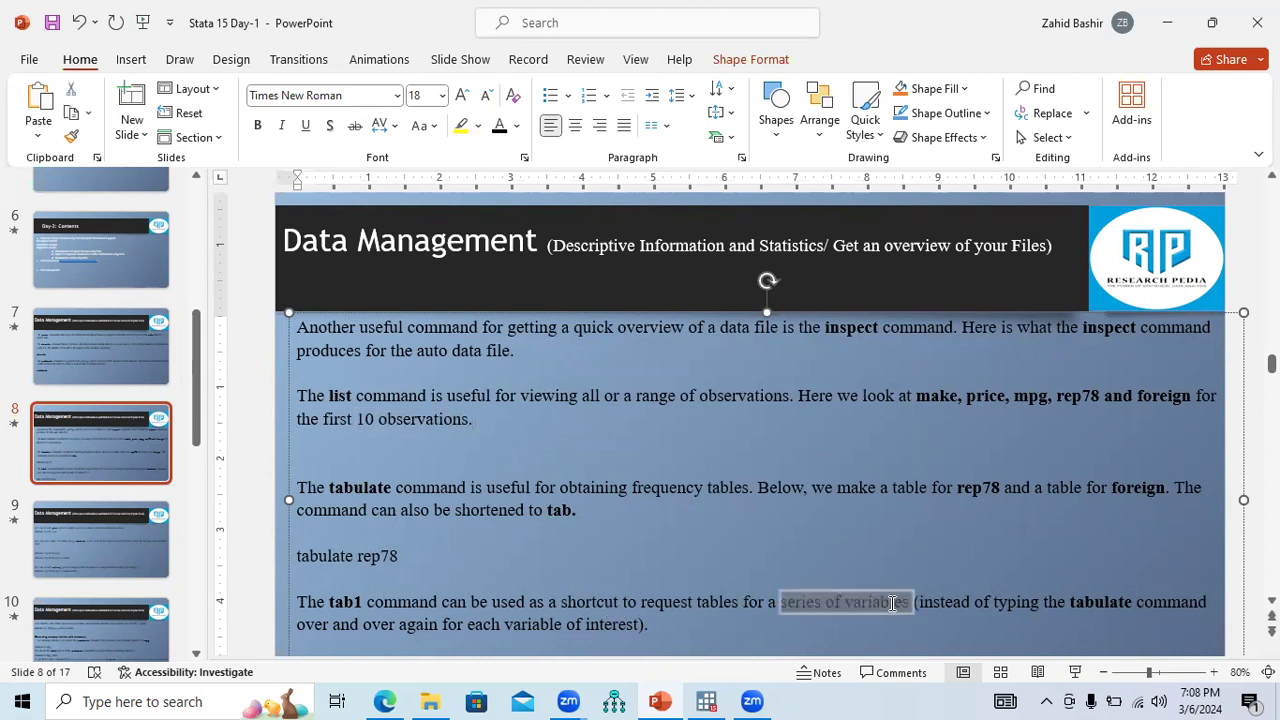
click(560, 512)
double_click(553, 513)
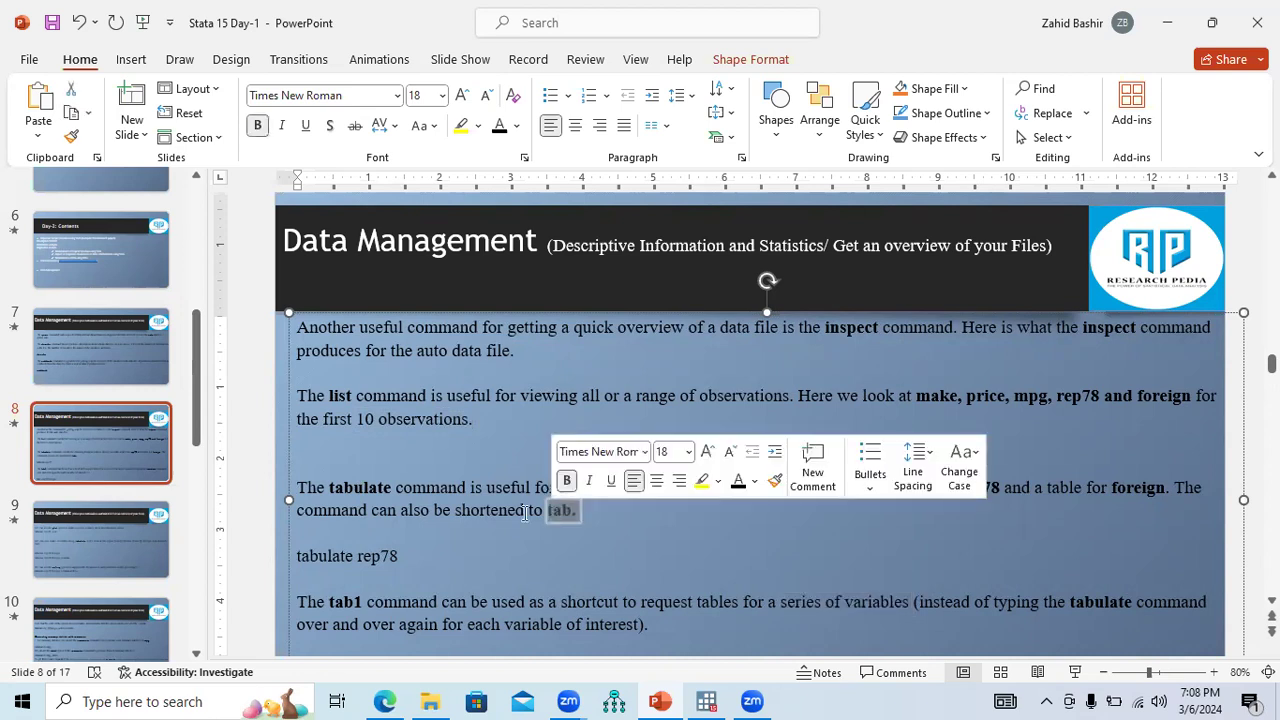
click(545, 510)
click(576, 510)
key(BackSpace)
key(ctrl+z)
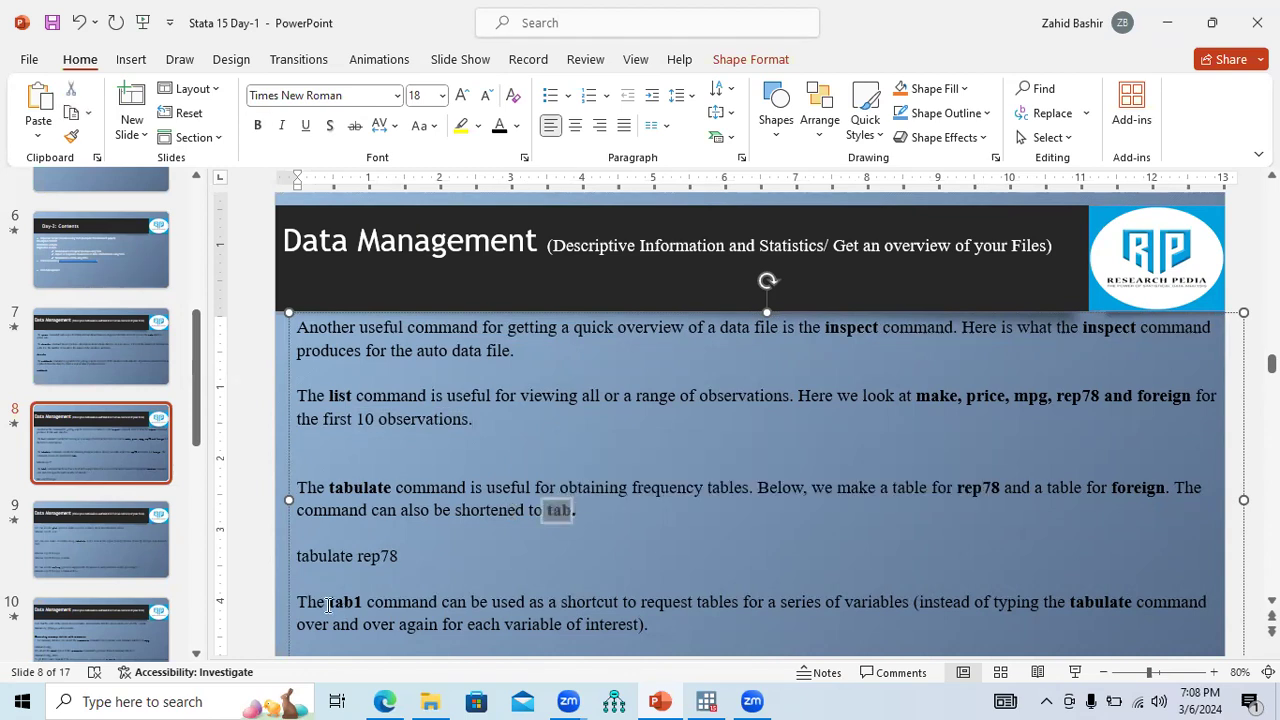
double_click(359, 601)
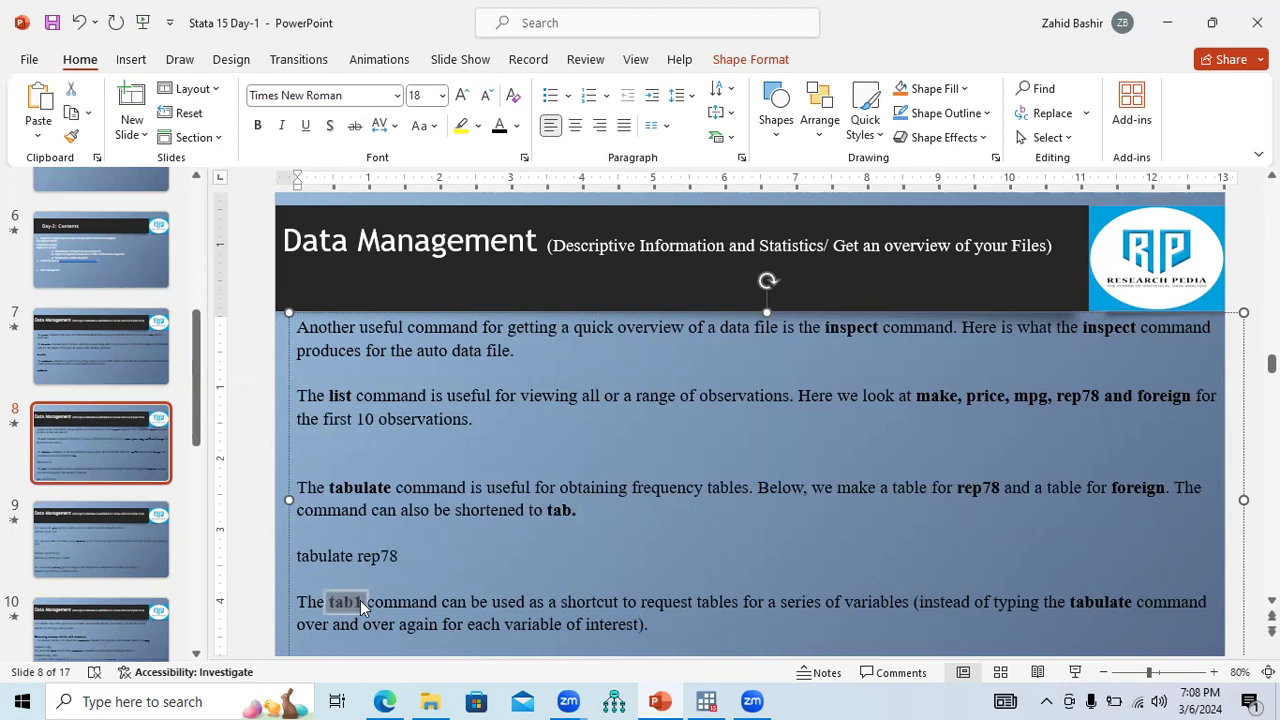
drag(769, 601, 877, 598)
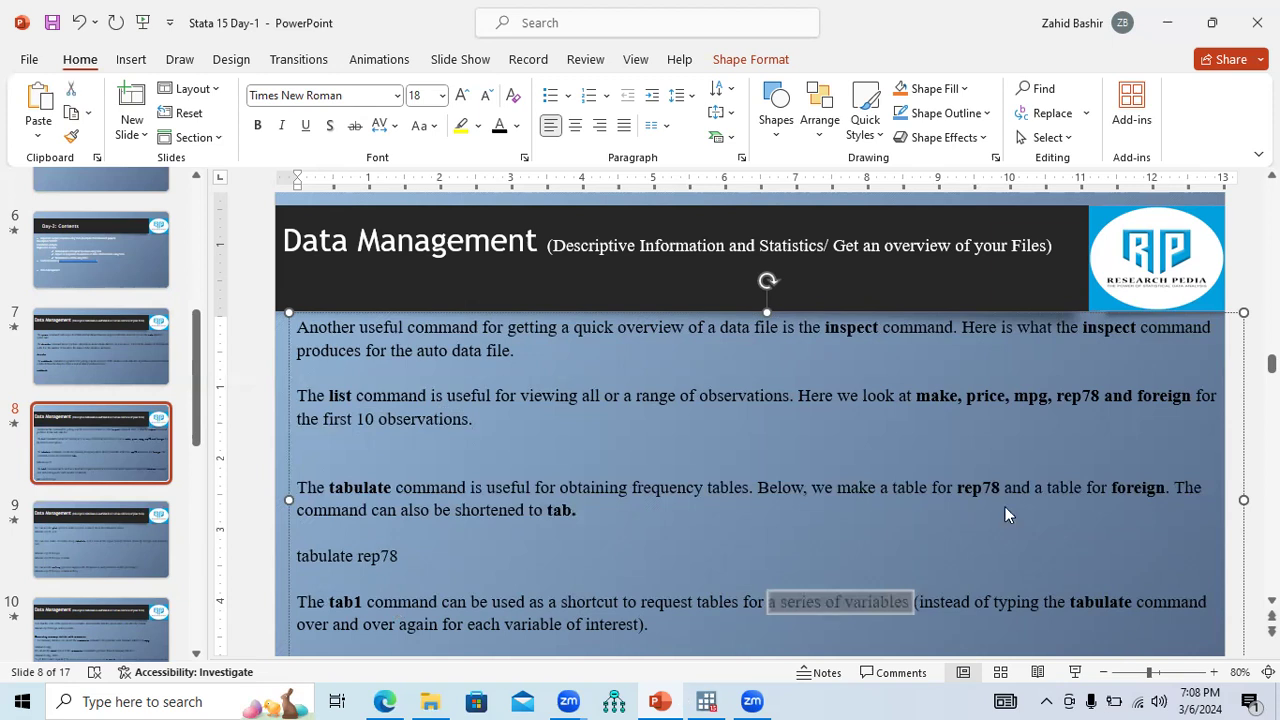
- Switch to Stata and try to run the tab1 command without any variables
key(alt+Tab)
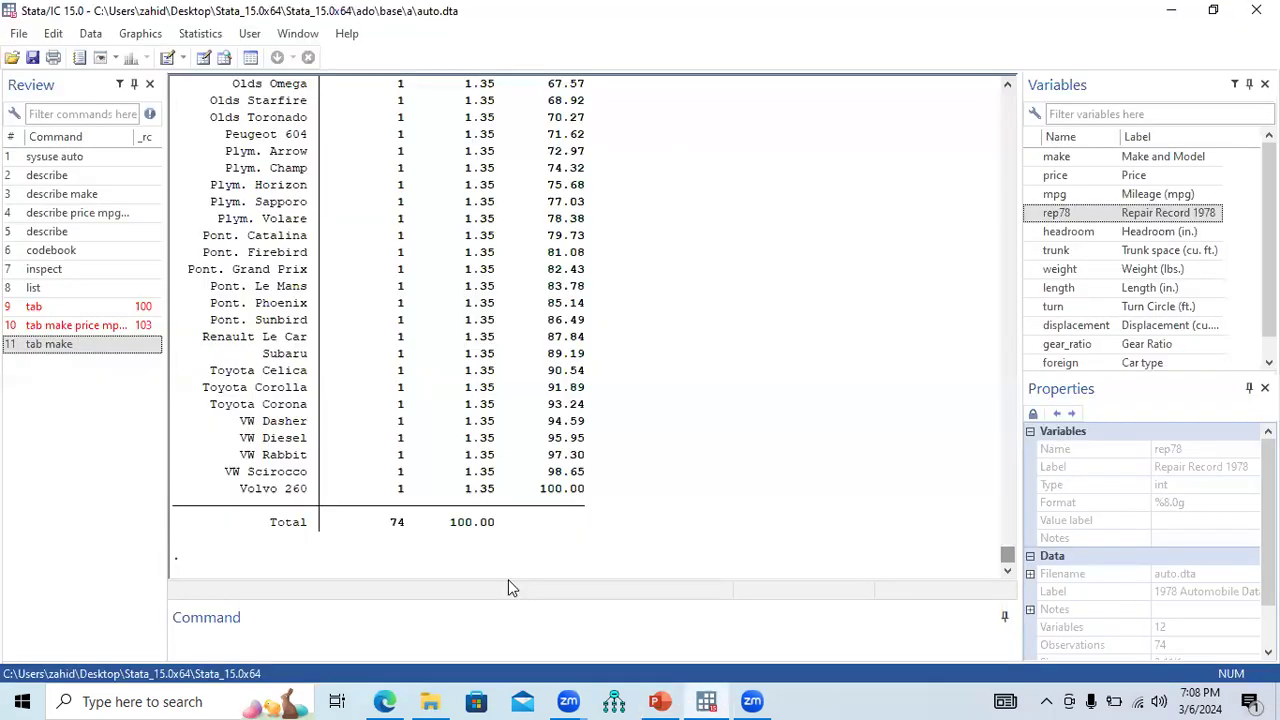
click(405, 640)
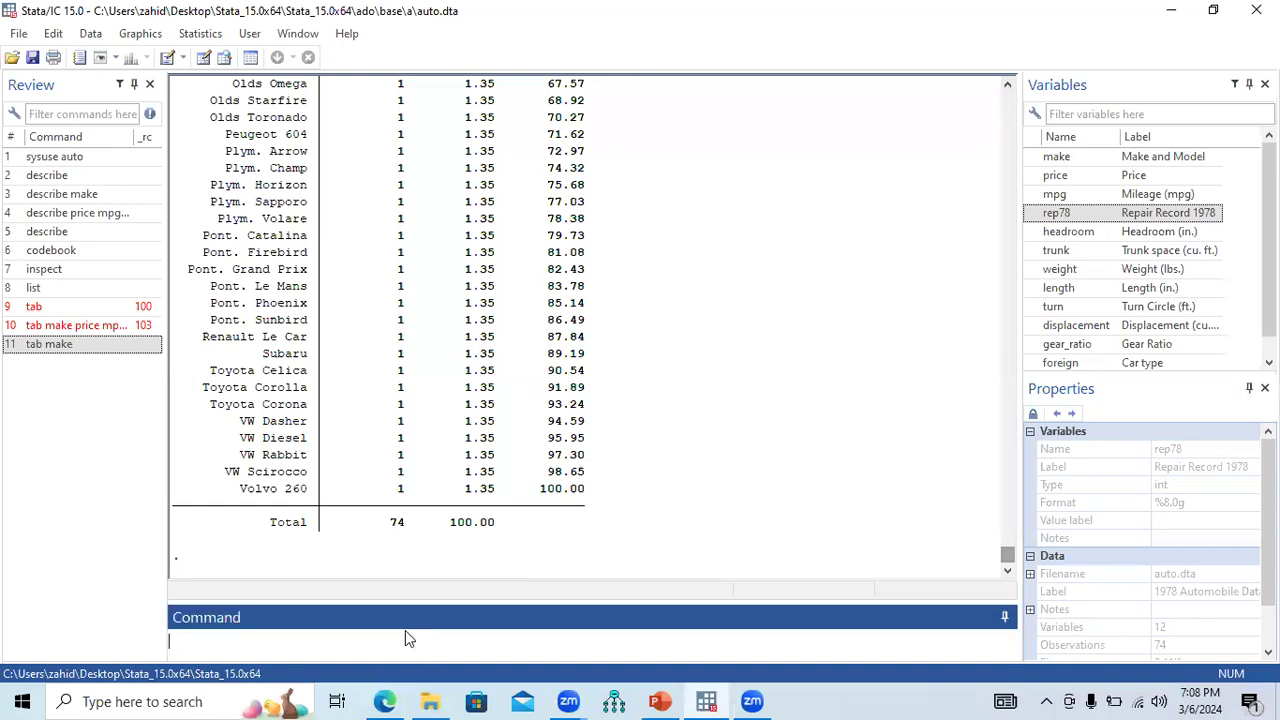
text(tab1)
key(Return)
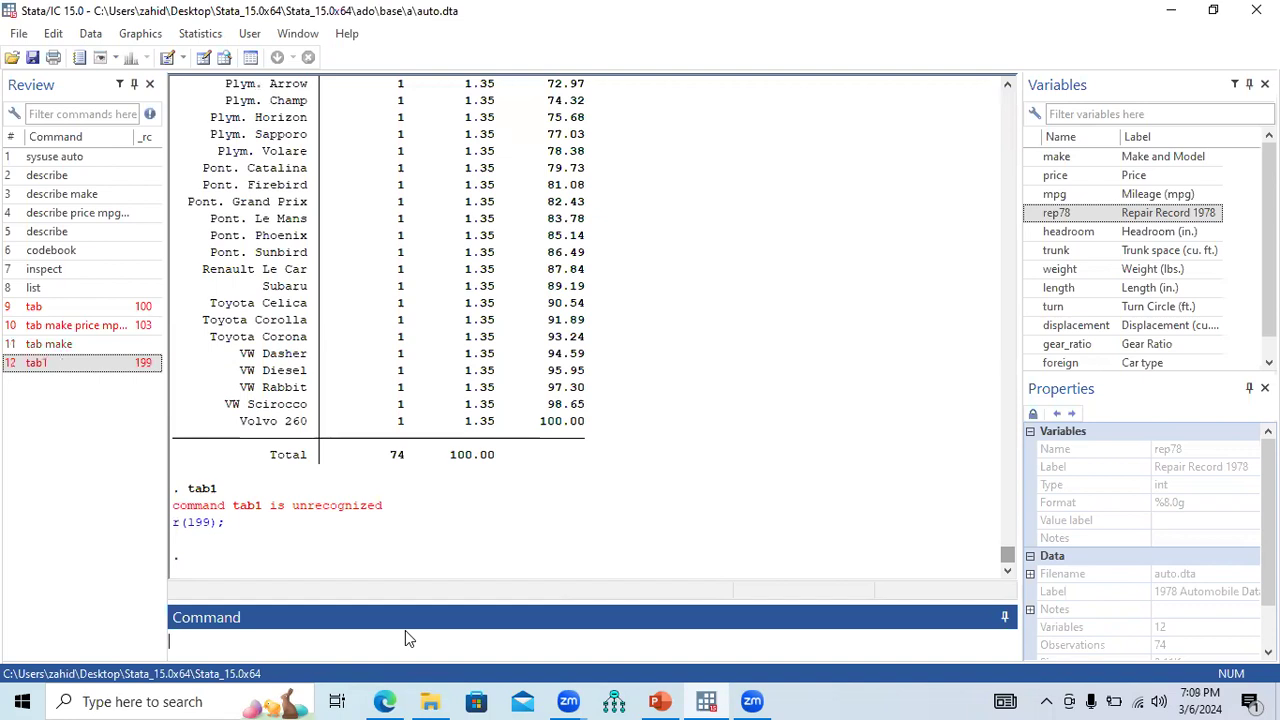
- Try to tabulate make, price and mpg together with a single tab1 command
text(tab)
key(BackSpace)
text(1)
click(1032, 157)
click(1032, 175)
click(1032, 194)
key(Return)
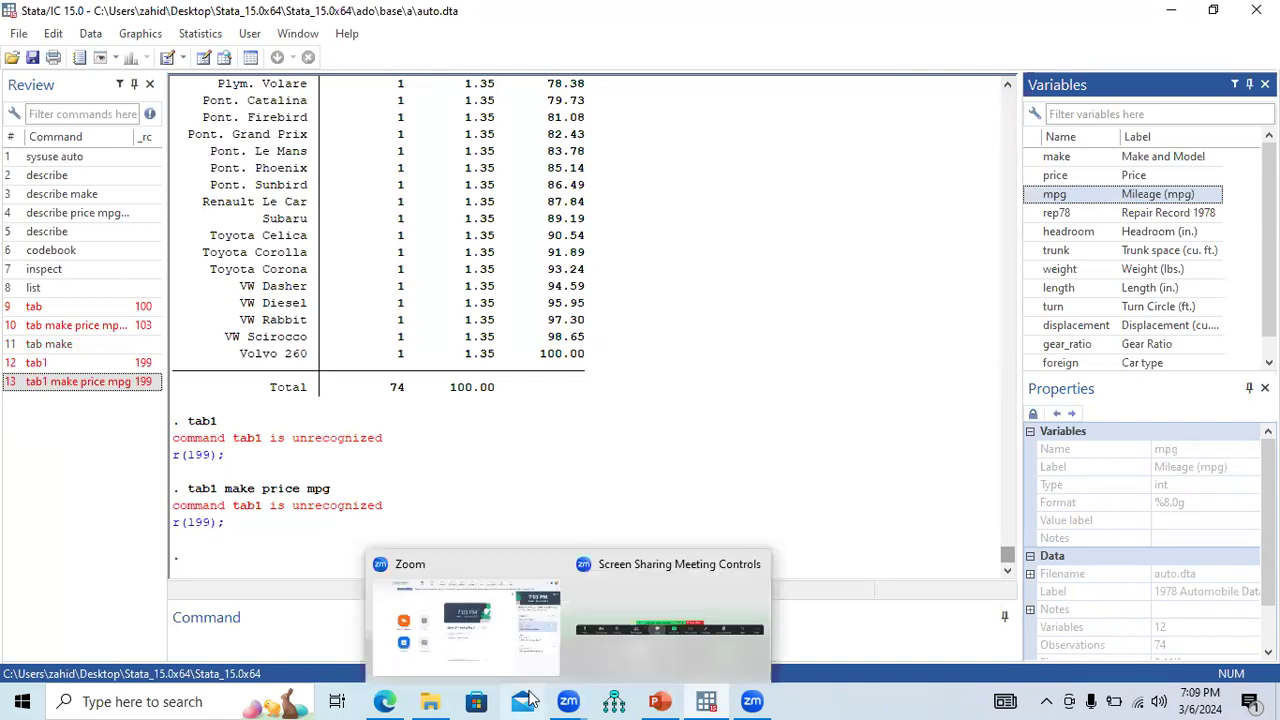
click(388, 701)
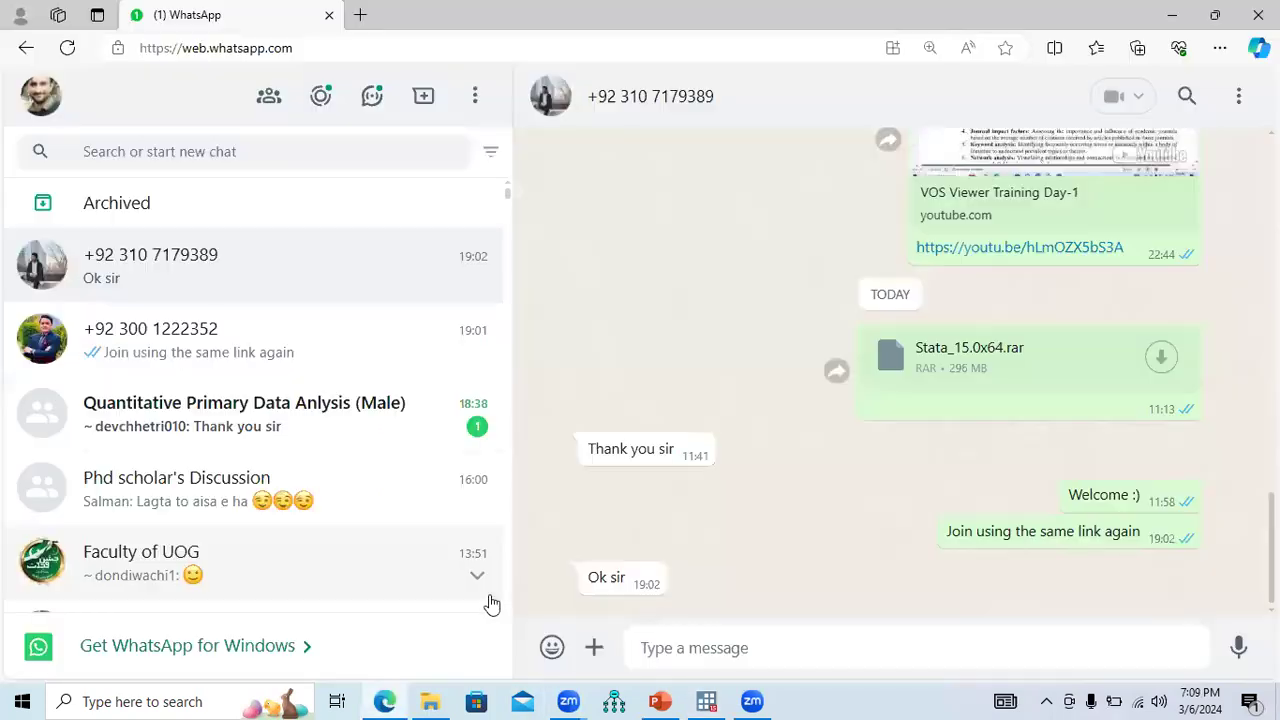
click(568, 701)
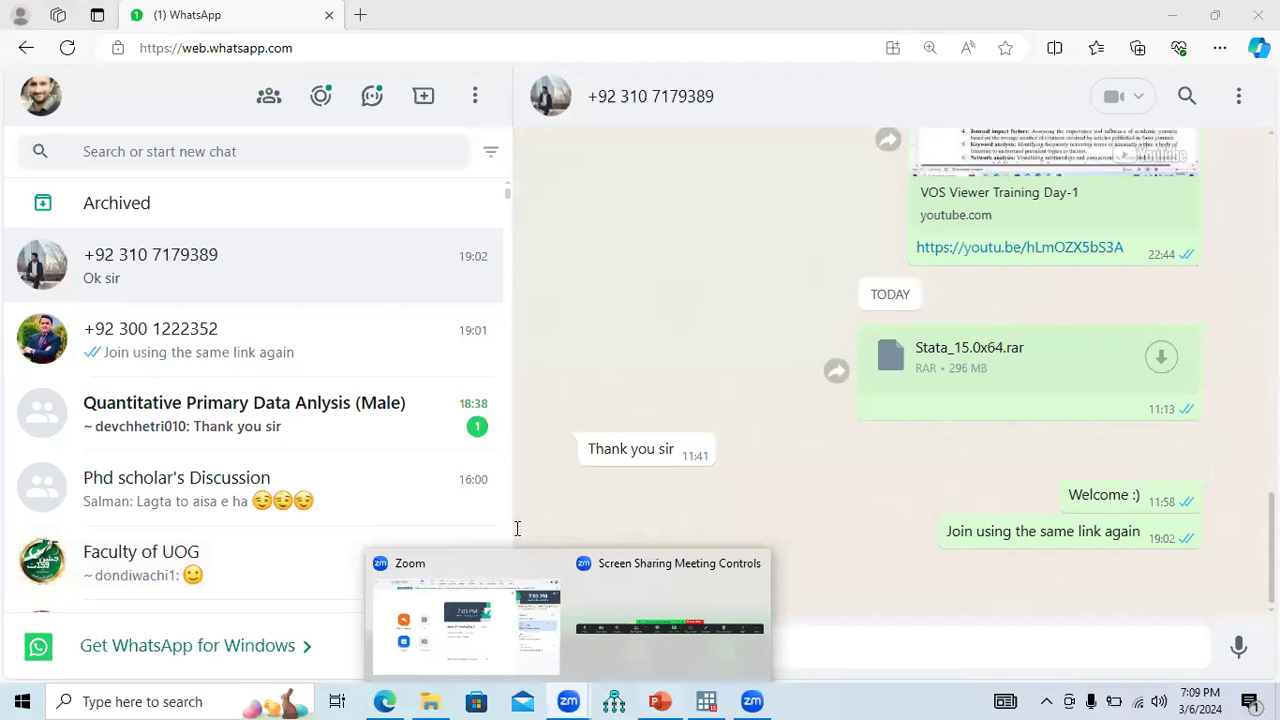
- Switch to PowerPoint, go to slide 9 and read the plot option's example, tabulate rep78, plot
key(alt+Tab)
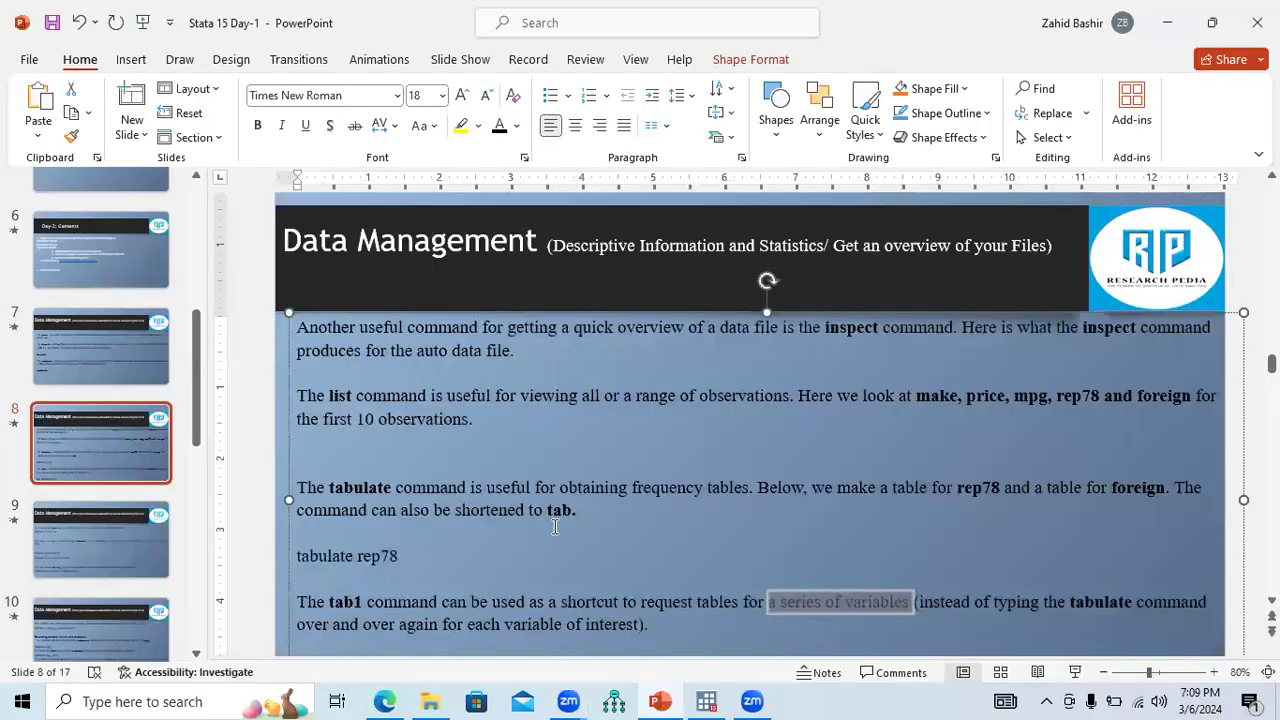
click(139, 518)
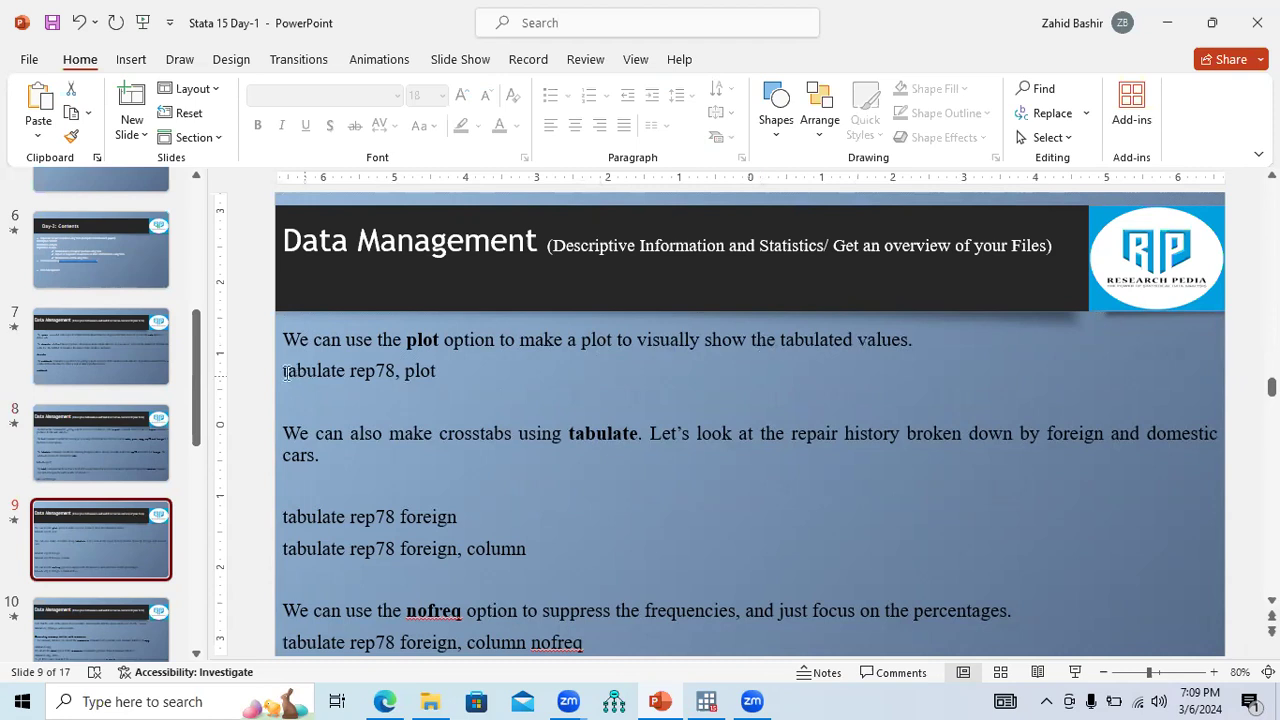
drag(288, 373, 438, 372)
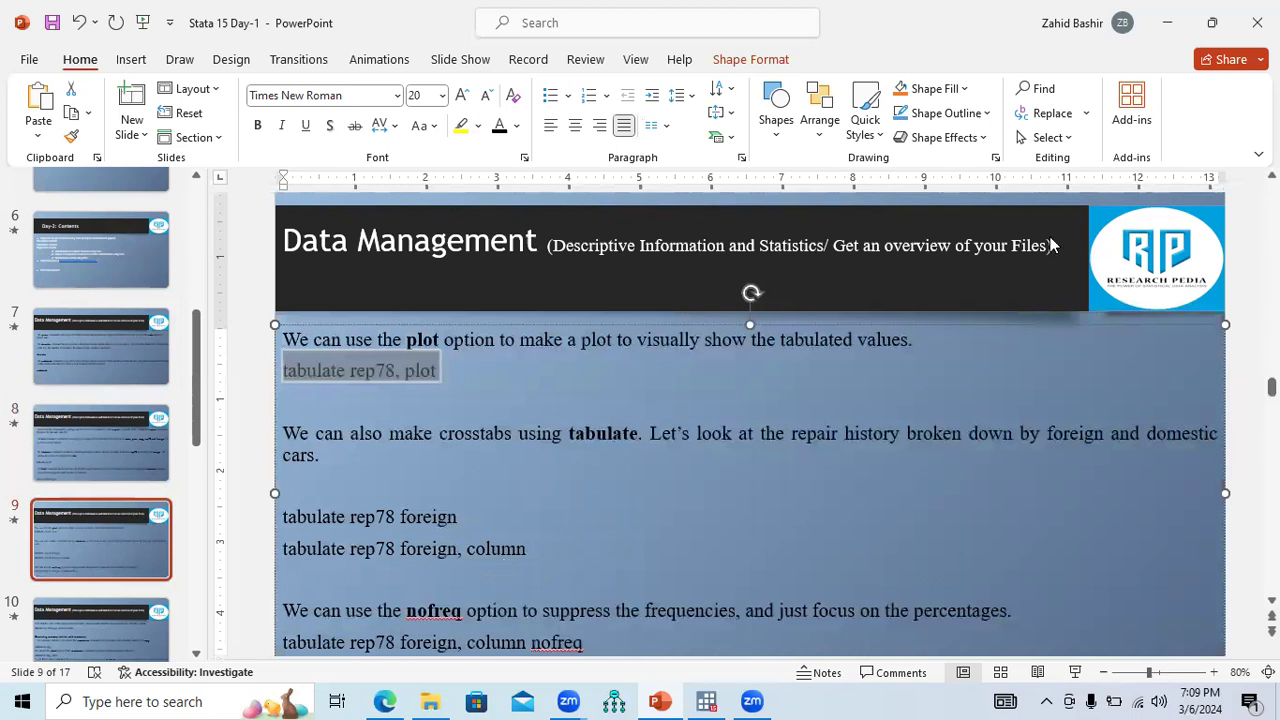
- Switch to Stata and run tab for rep78 with the plot option, checking the syntax against the slide
key(alt+Tab)
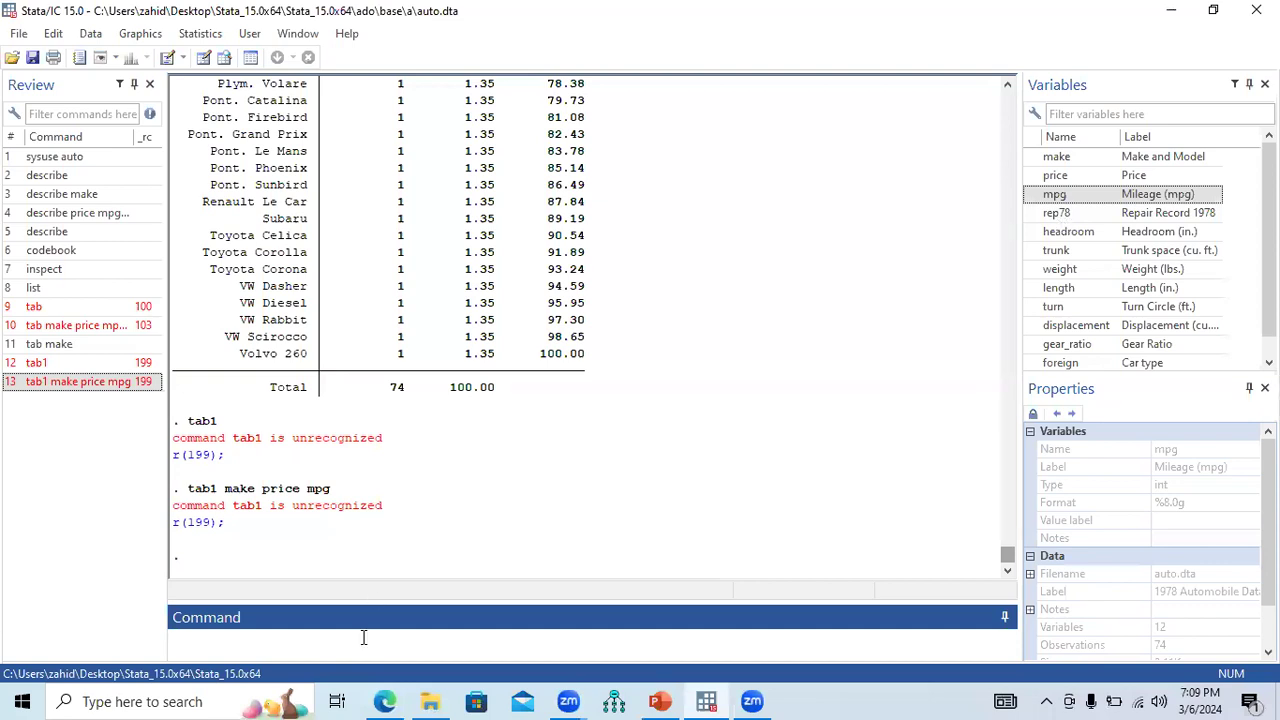
text(tab)
mouse_move(1033, 218)
click(1033, 218)
click(277, 641)
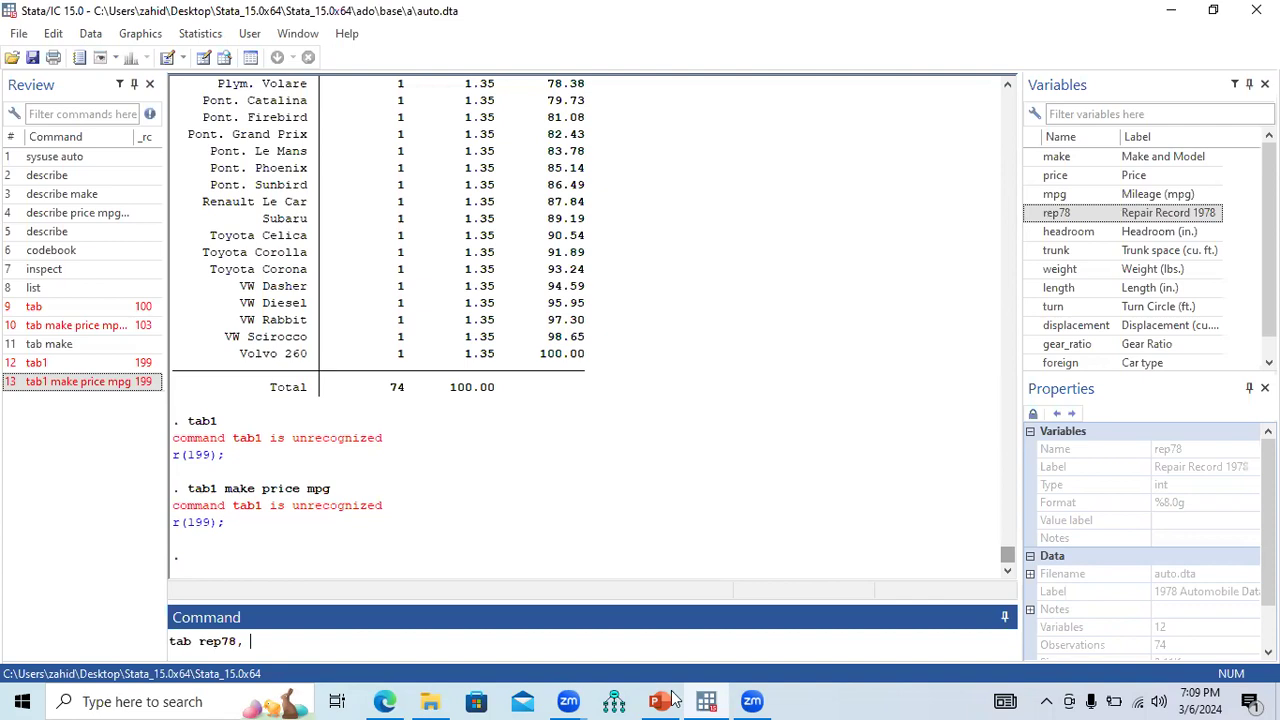
key(alt+Tab)
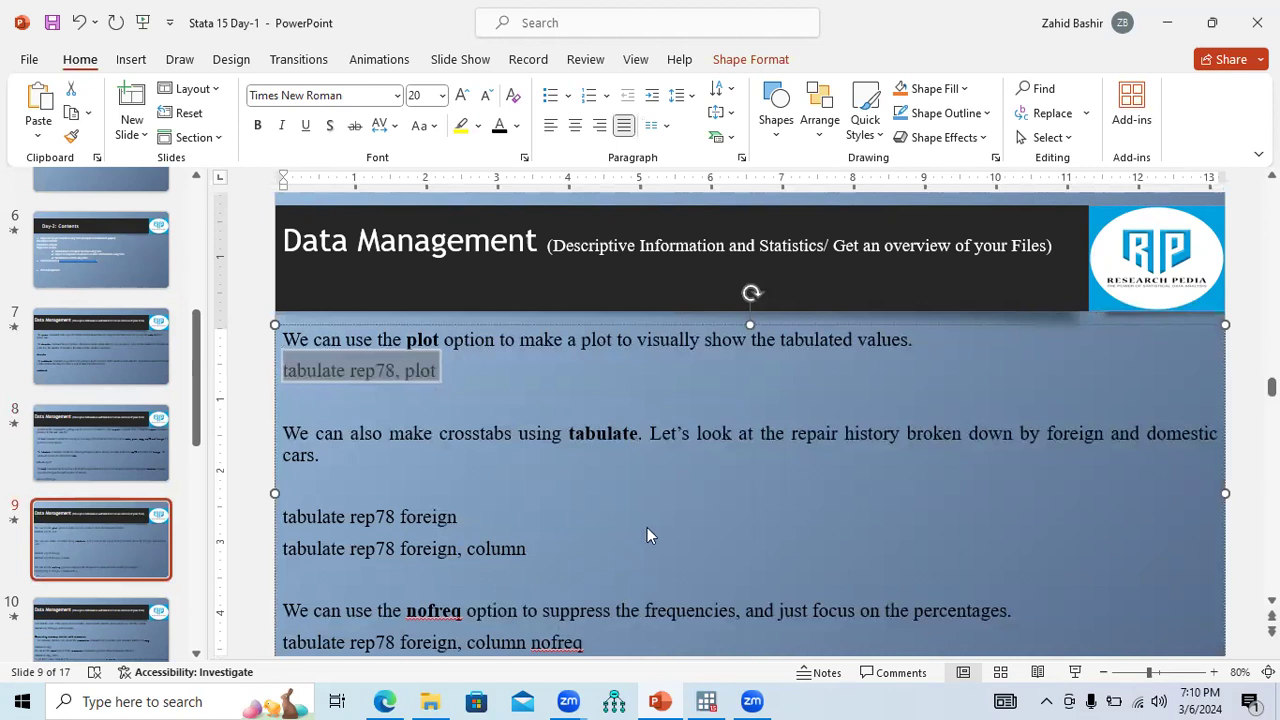
key(alt+Tab)
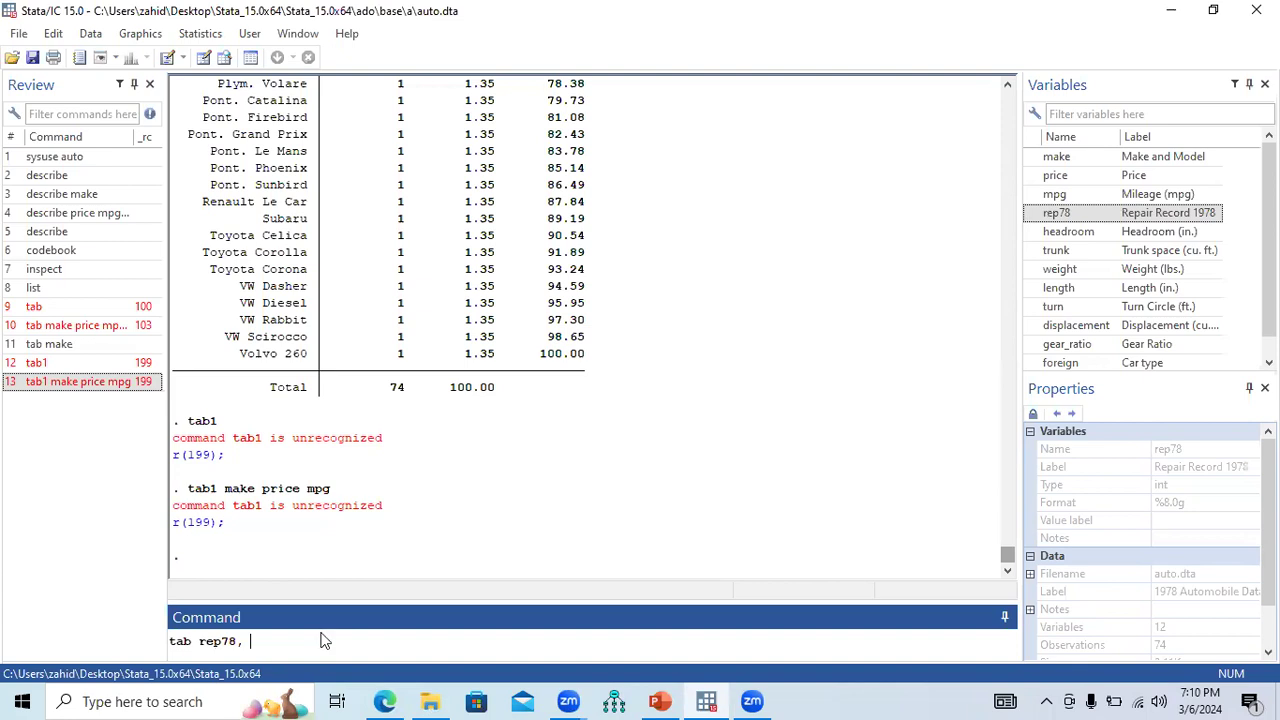
text(plot)
key(Return)
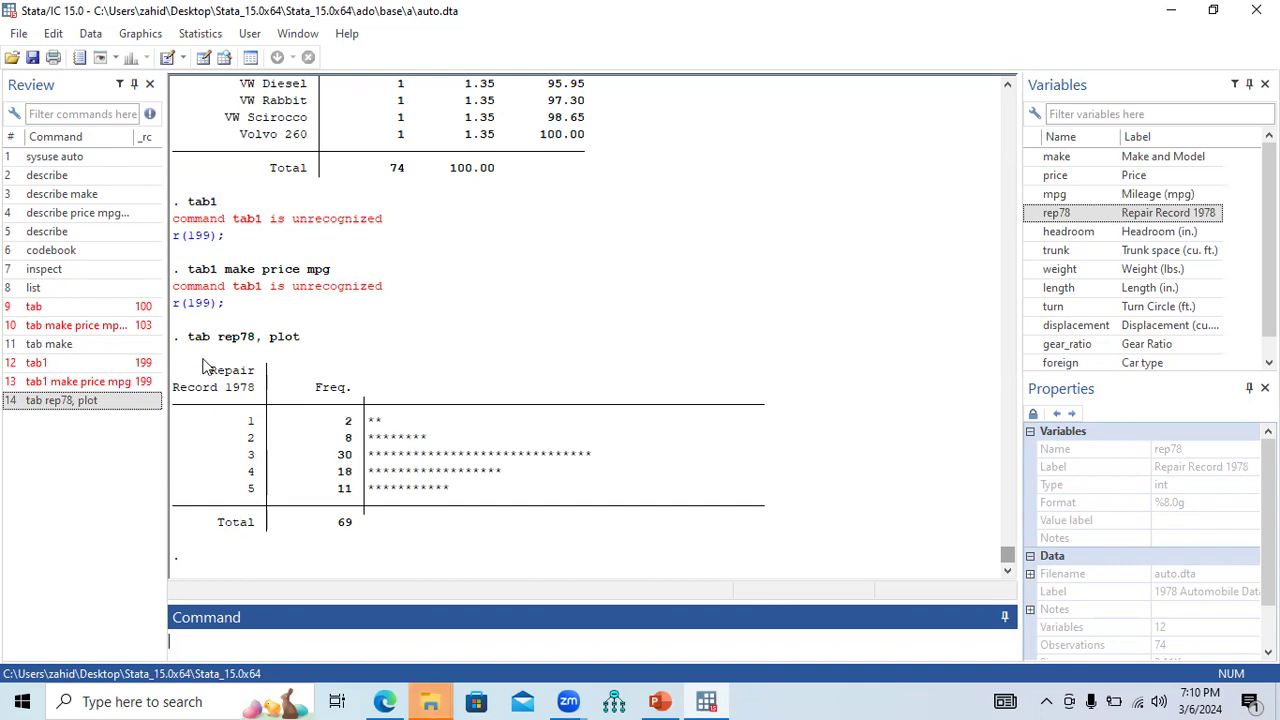
drag(185, 337, 305, 343)
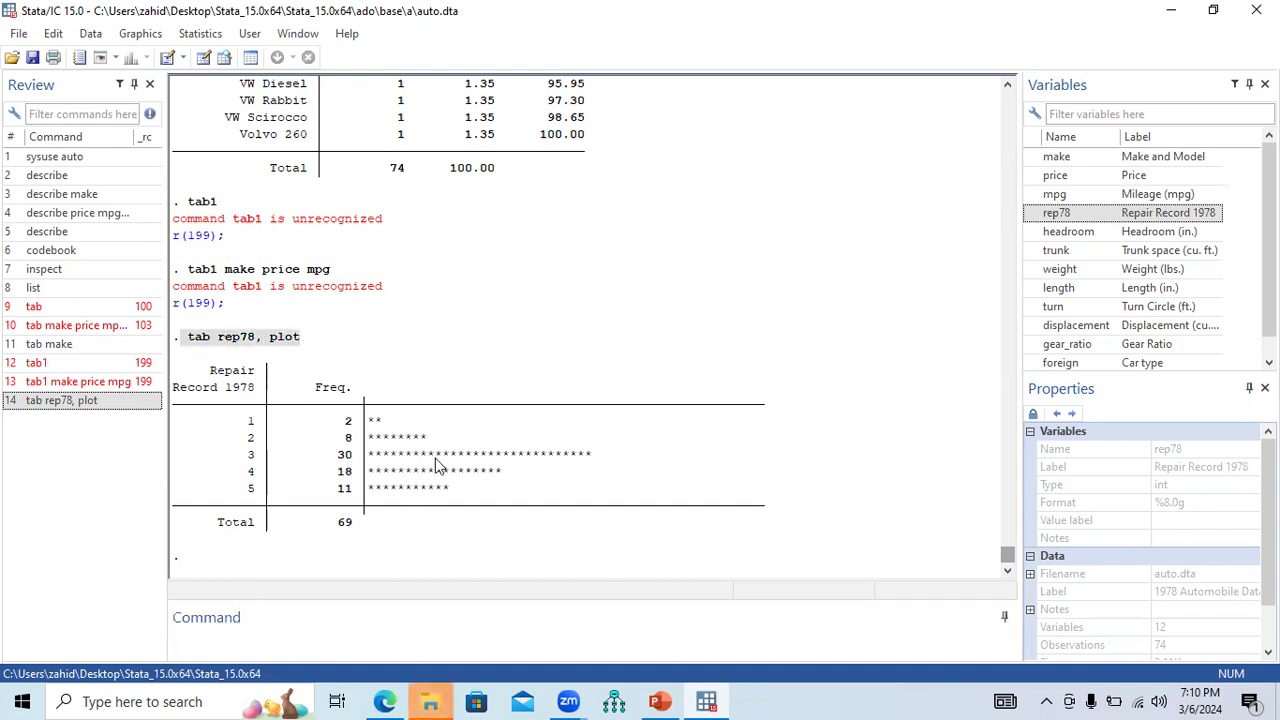
- Read the crosstab description on the PowerPoint slide and run tabulate rep78 foreign in Stata
click(659, 701)
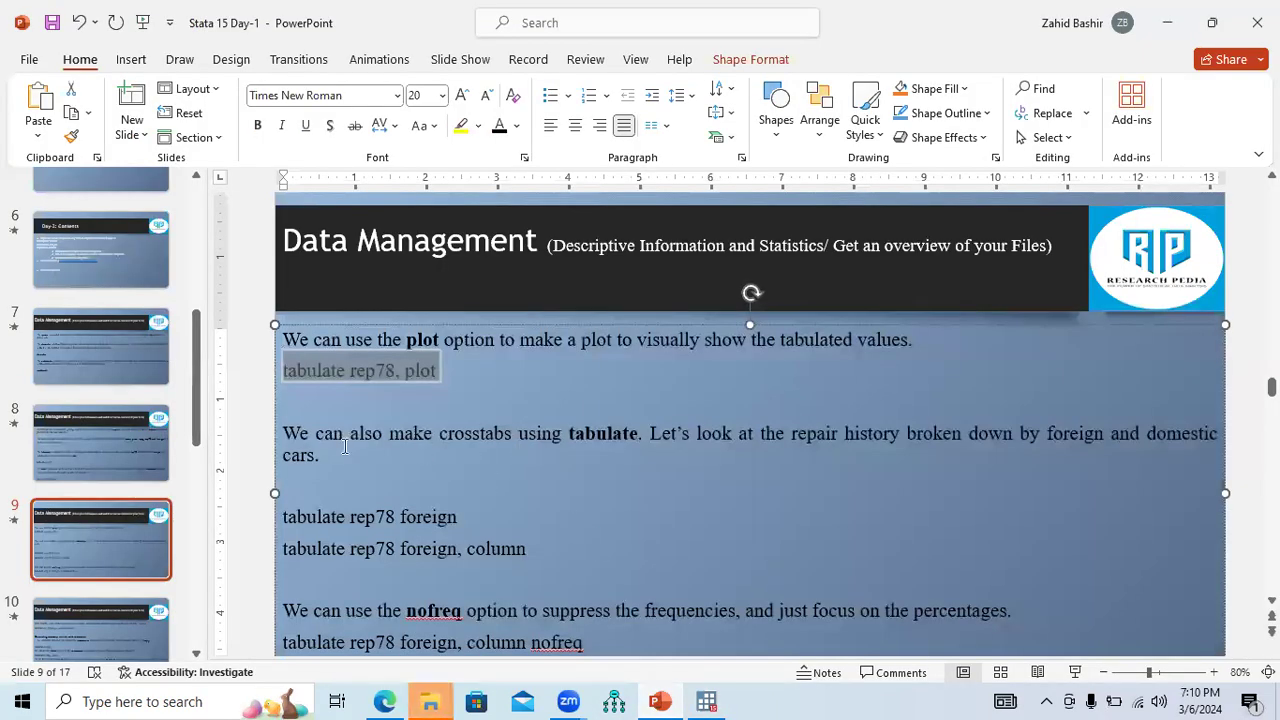
drag(394, 433, 1057, 446)
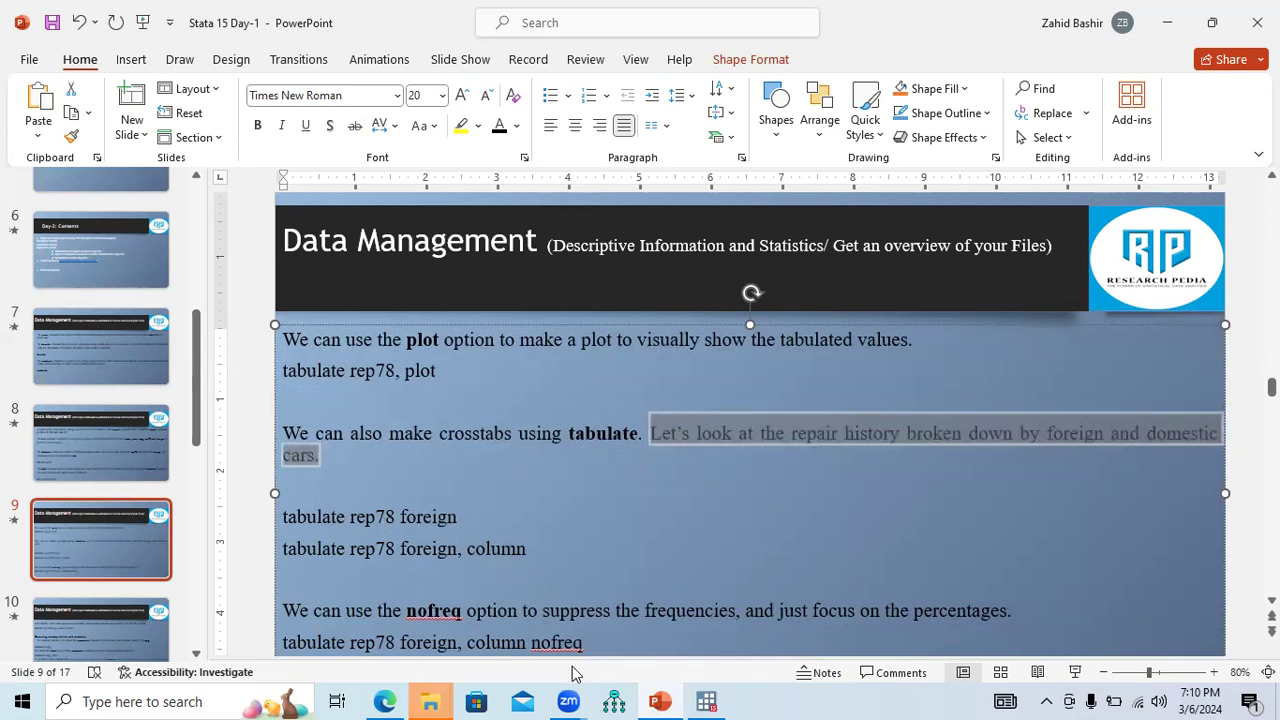
click(706, 701)
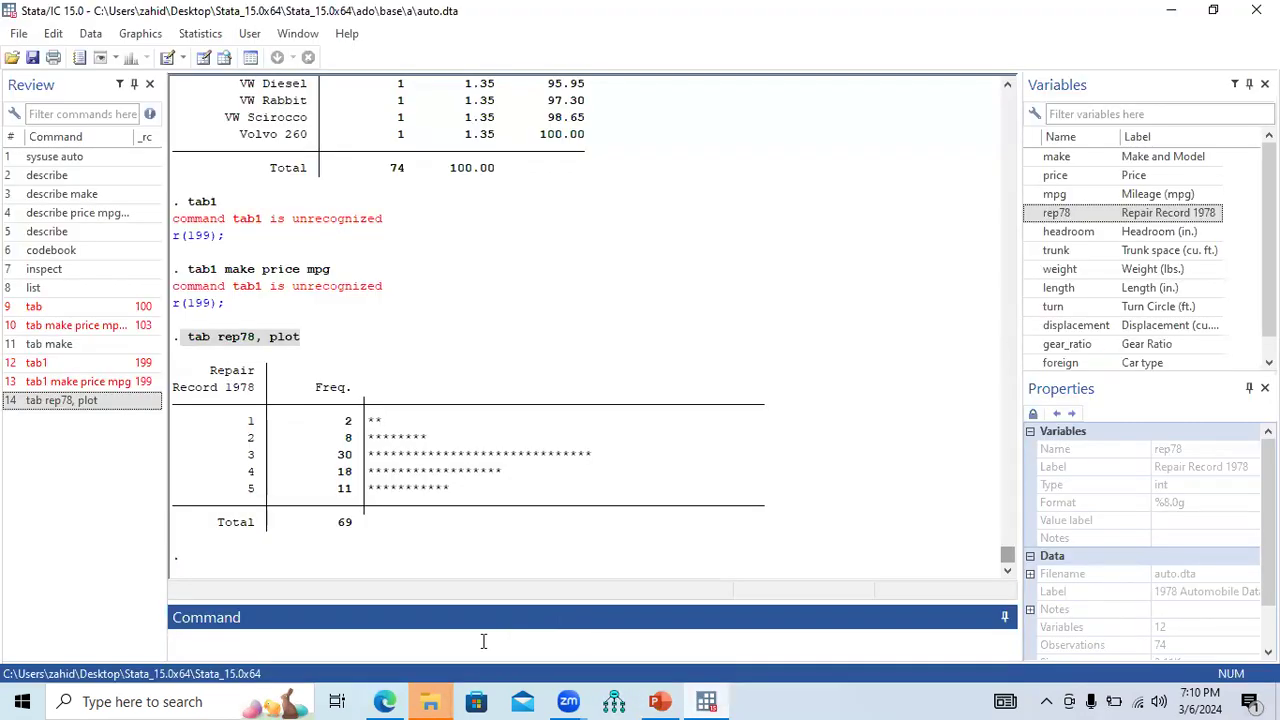
text(tabulate)
click(1031, 216)
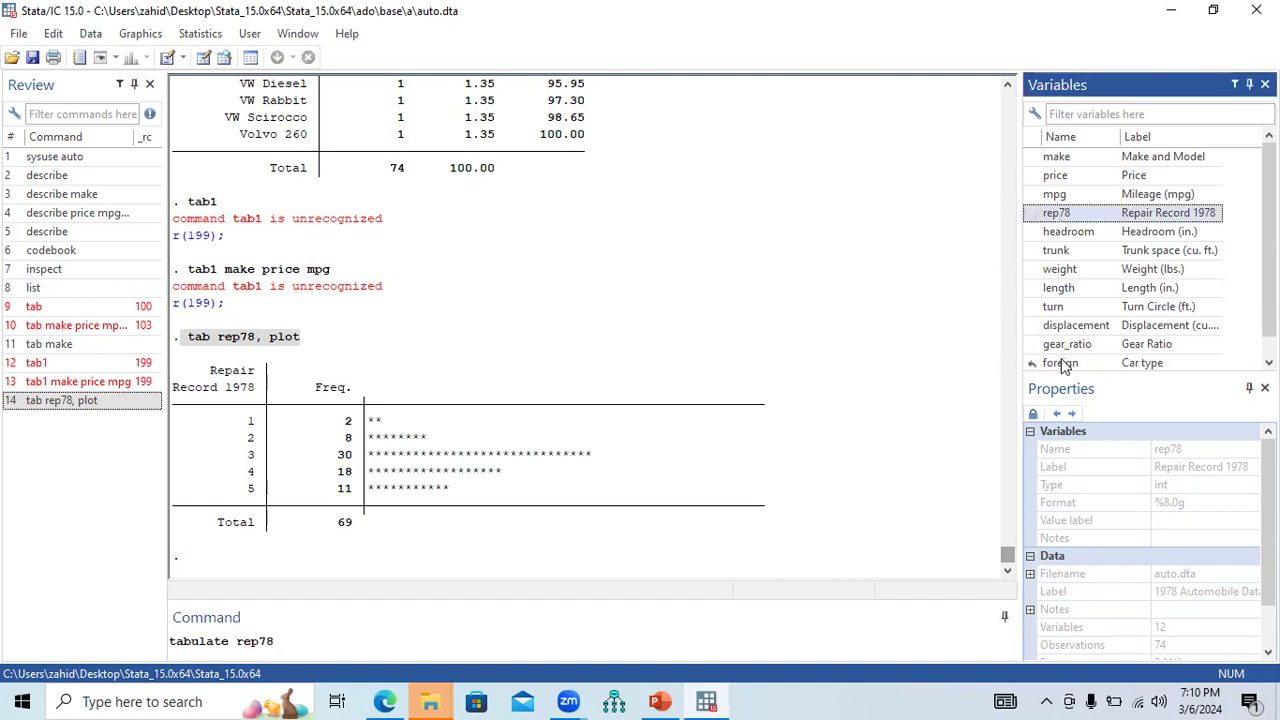
click(1031, 364)
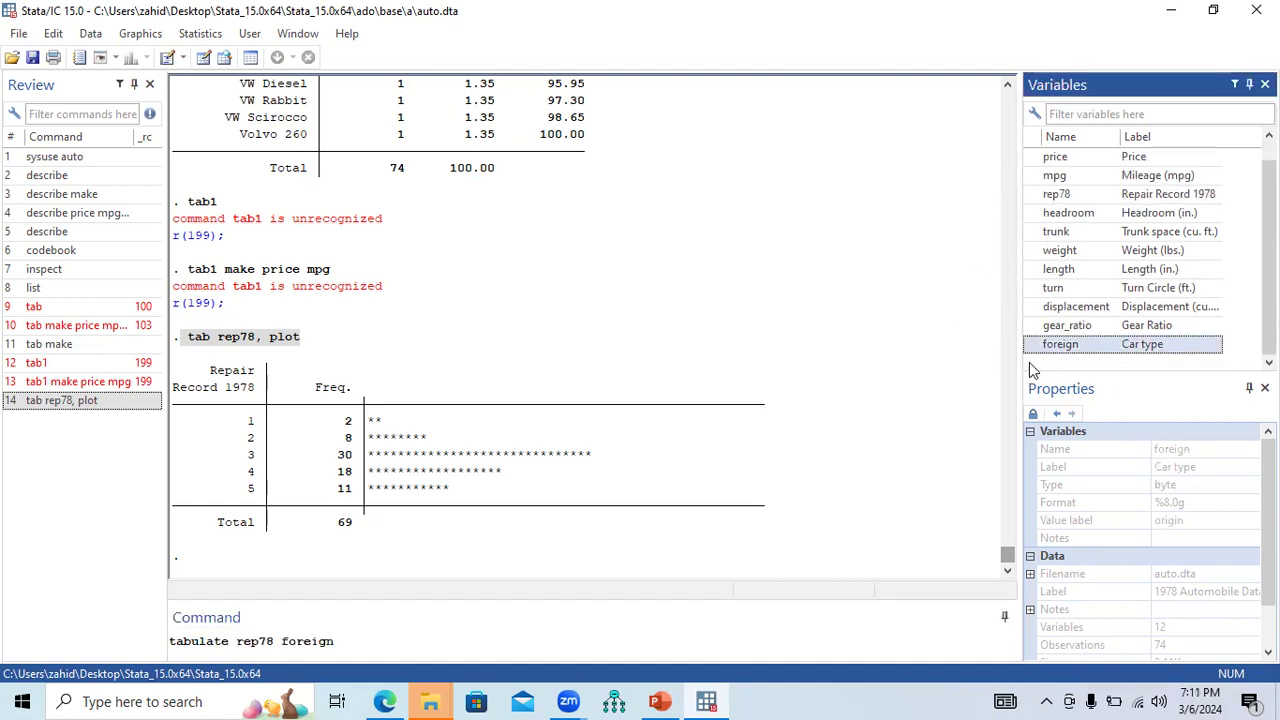
click(370, 638)
key(Return)
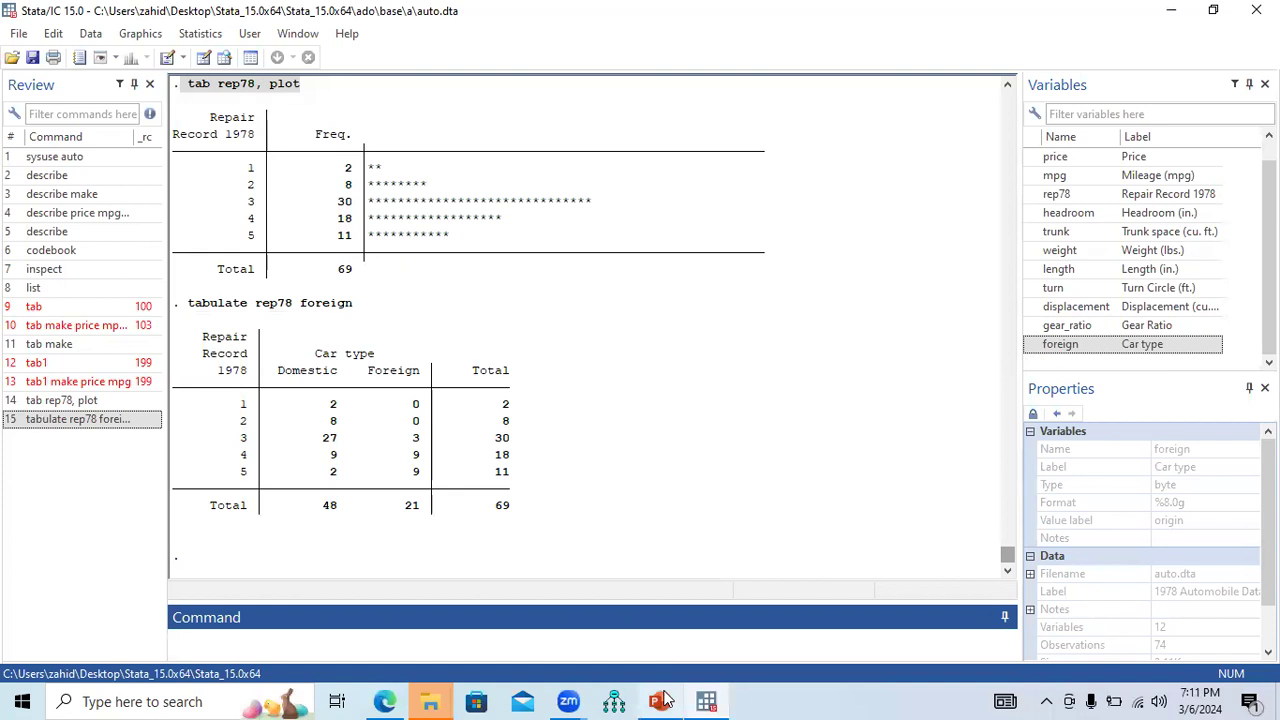
- Switch to PowerPoint and copy the command tabulate rep78 foreign, column from slide 9
mouse_move(665, 700)
click(660, 653)
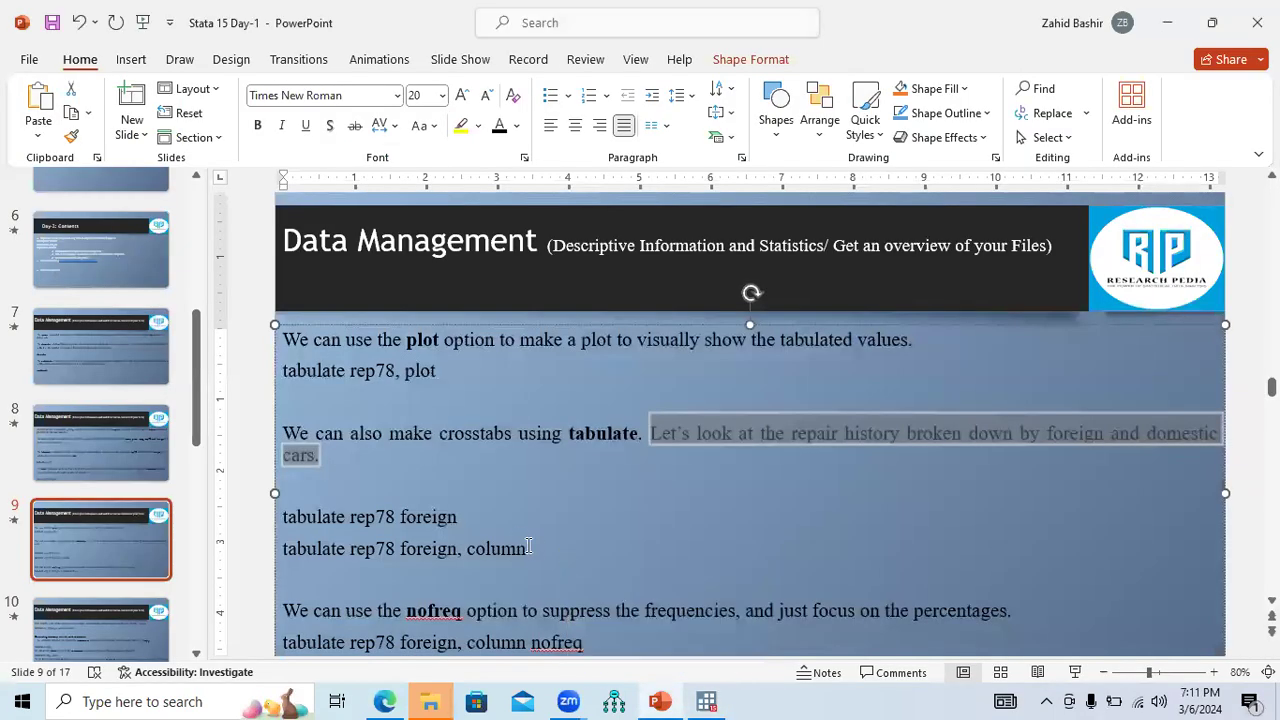
drag(536, 549, 335, 561)
key(ctrl+c)
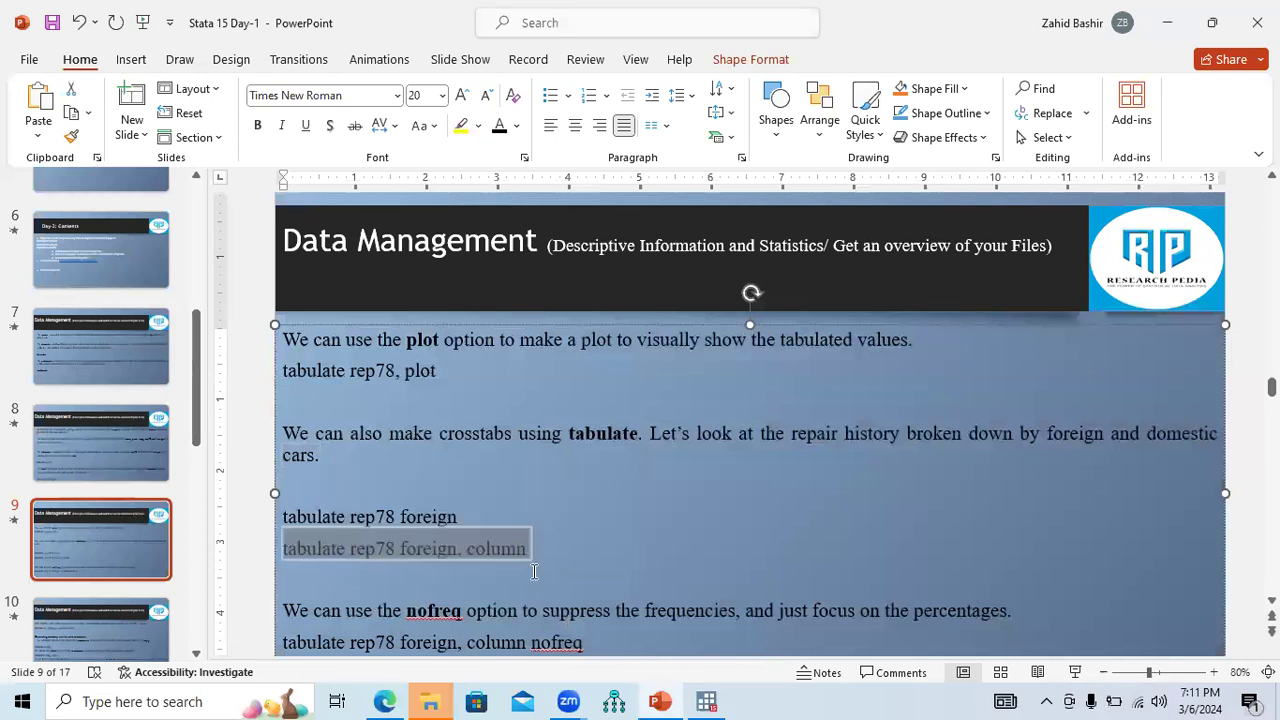
- Switch to Stata and run the copied command tabulate rep78 foreign, column
click(706, 701)
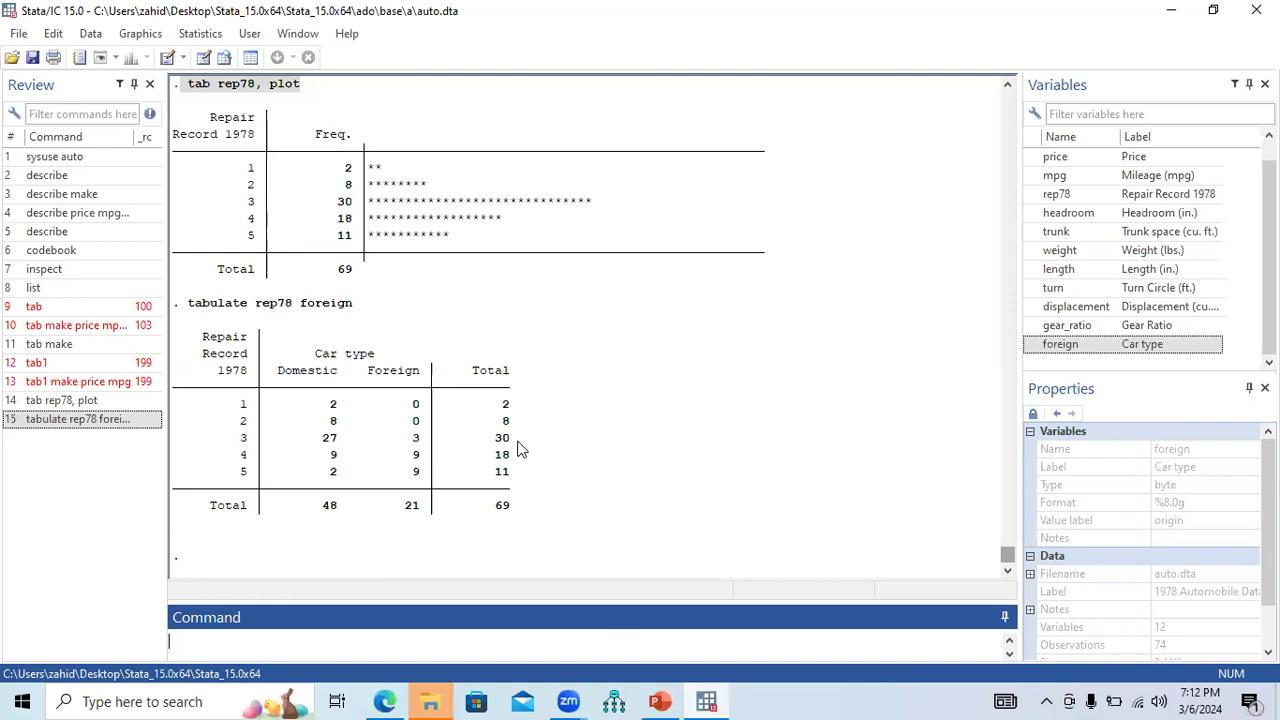
key(ctrl+v)
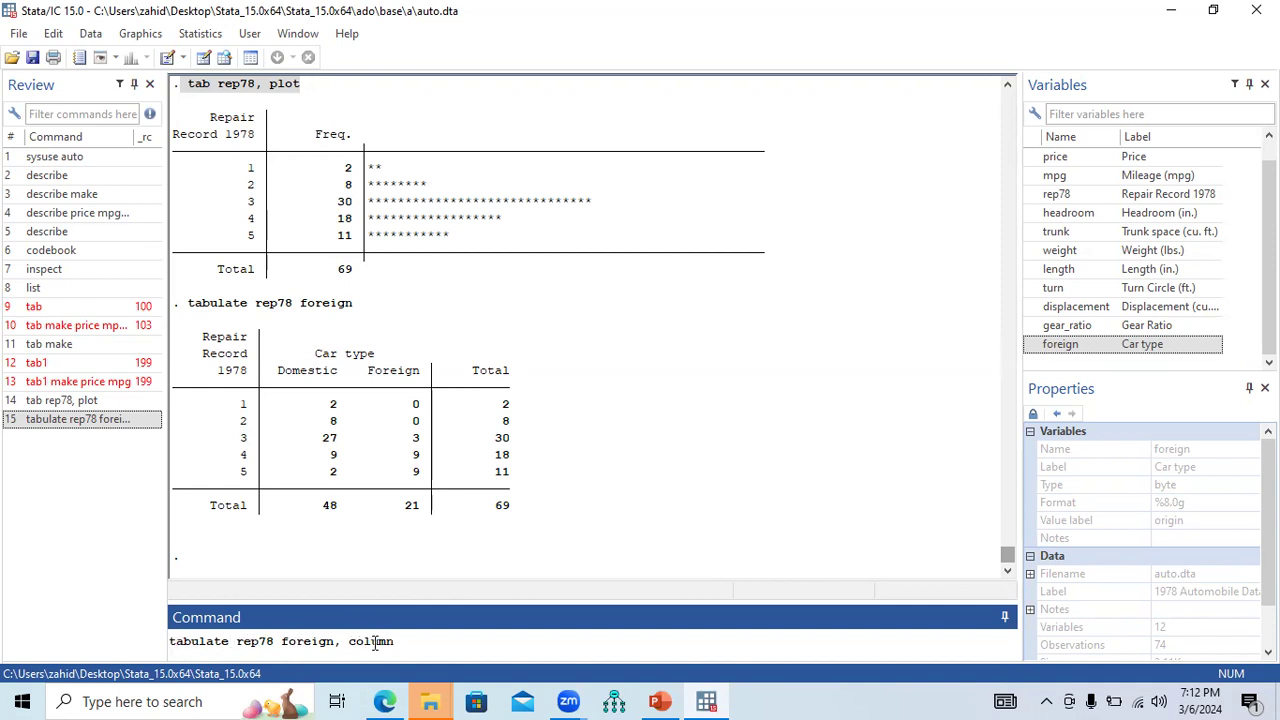
drag(350, 643, 396, 643)
click(403, 641)
key(Return)
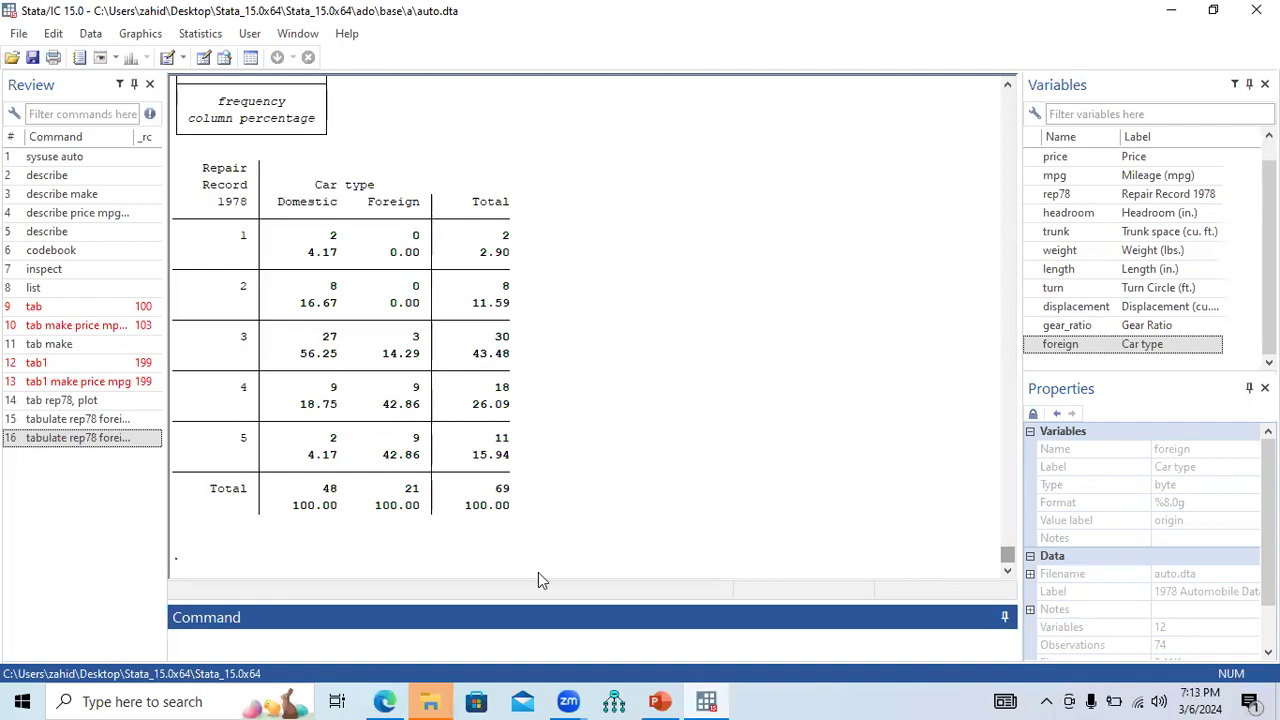
- Read the nofreq option's description on the PowerPoint slide and review the previous column crosstab command in Stata's output
click(660, 700)
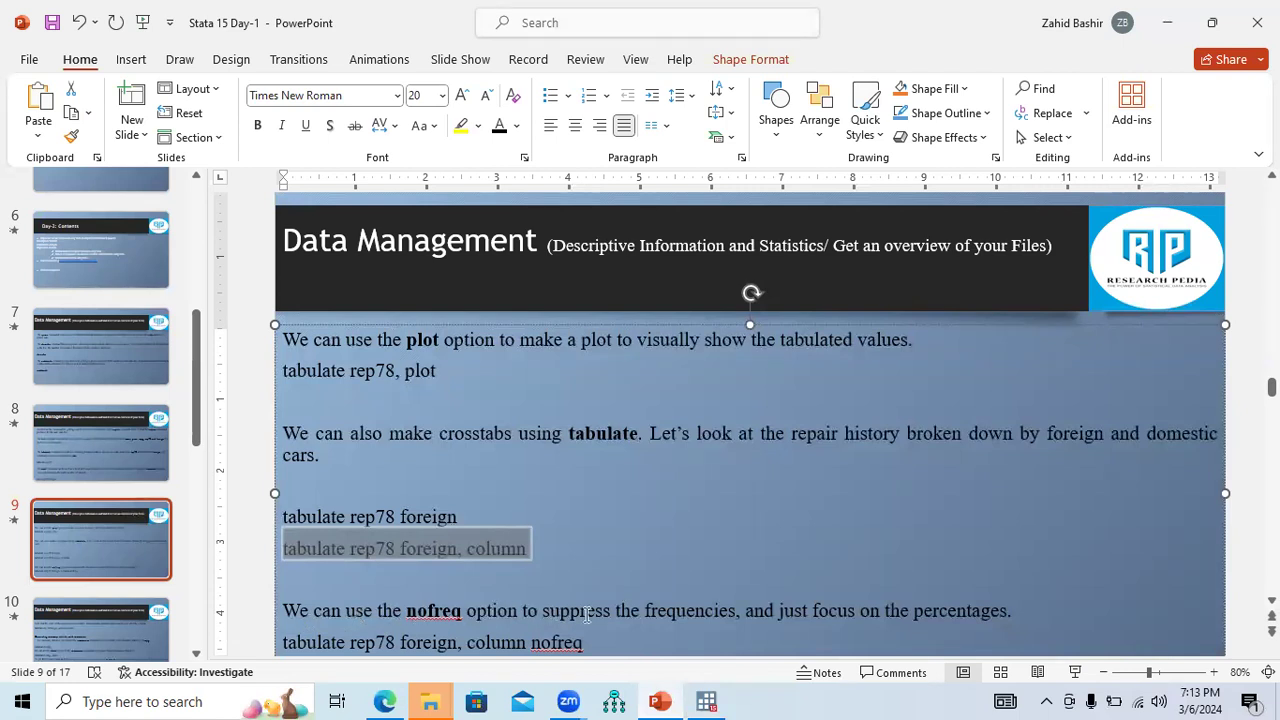
drag(643, 610, 735, 607)
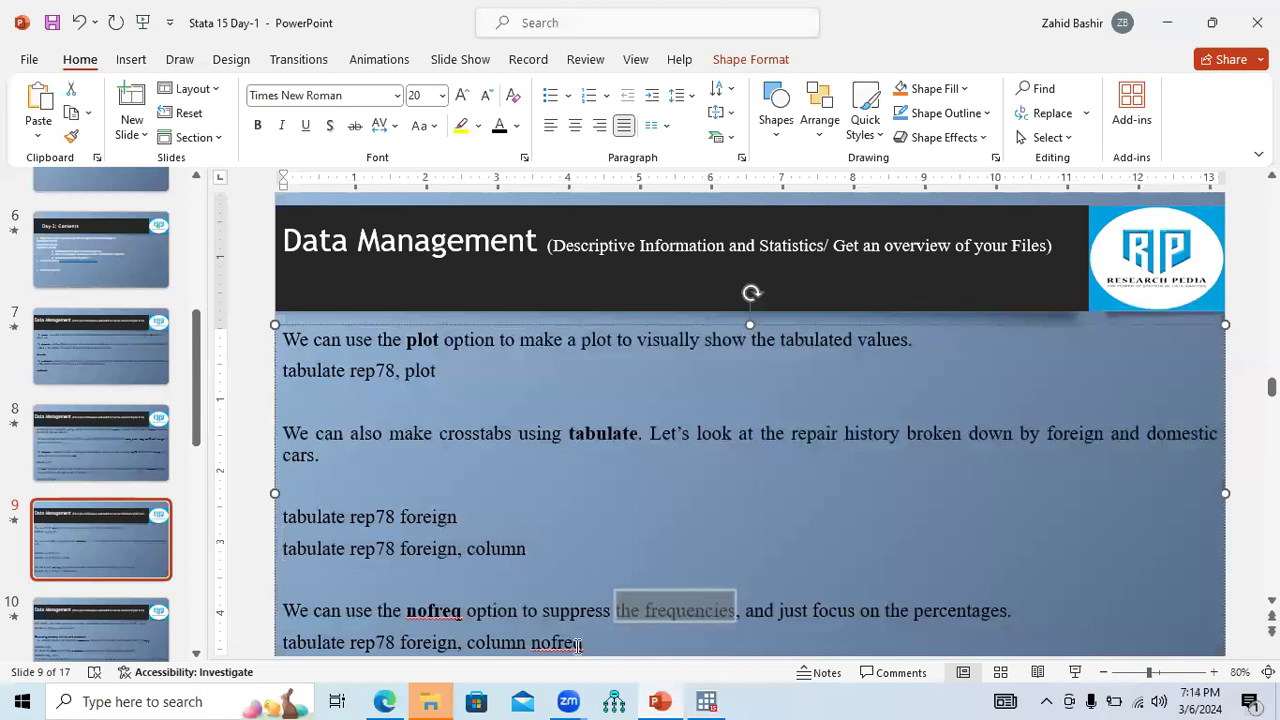
click(706, 701)
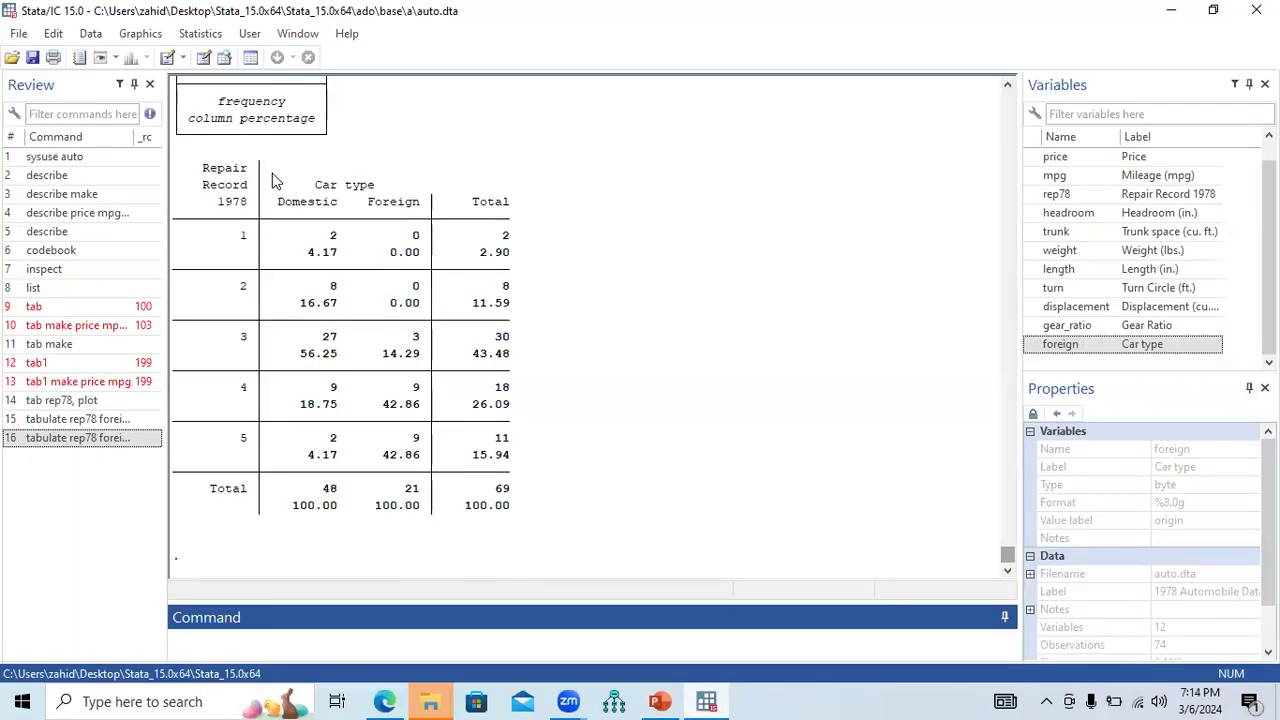
scroll(1008, 553, up, 1)
scroll(1008, 553, up, 7)
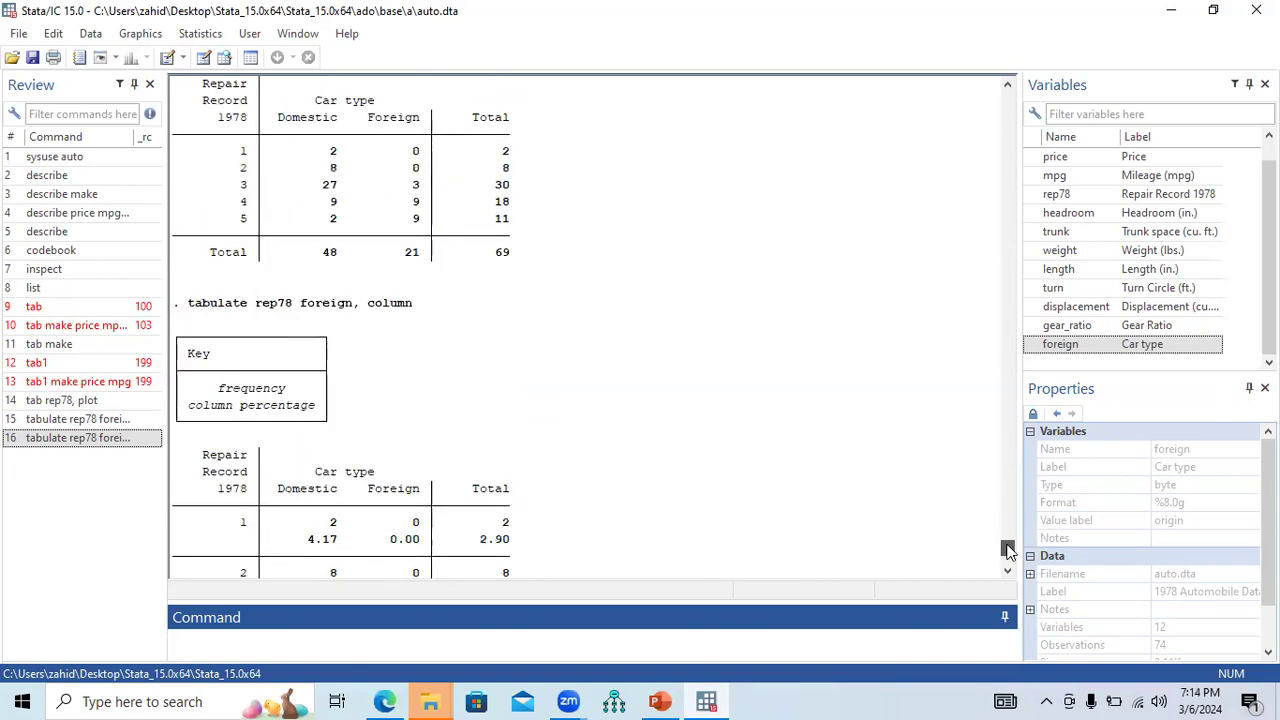
scroll(1008, 553, down, 1)
drag(1008, 553, 1008, 550)
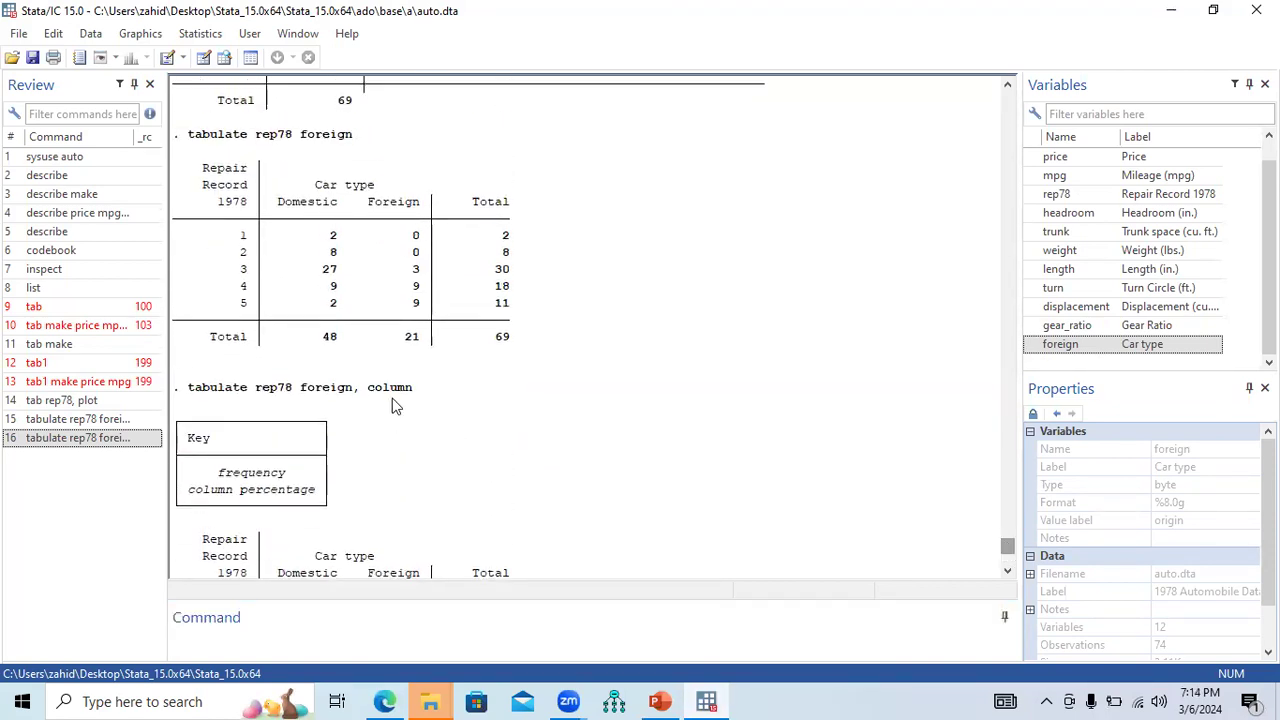
drag(417, 397, 193, 397)
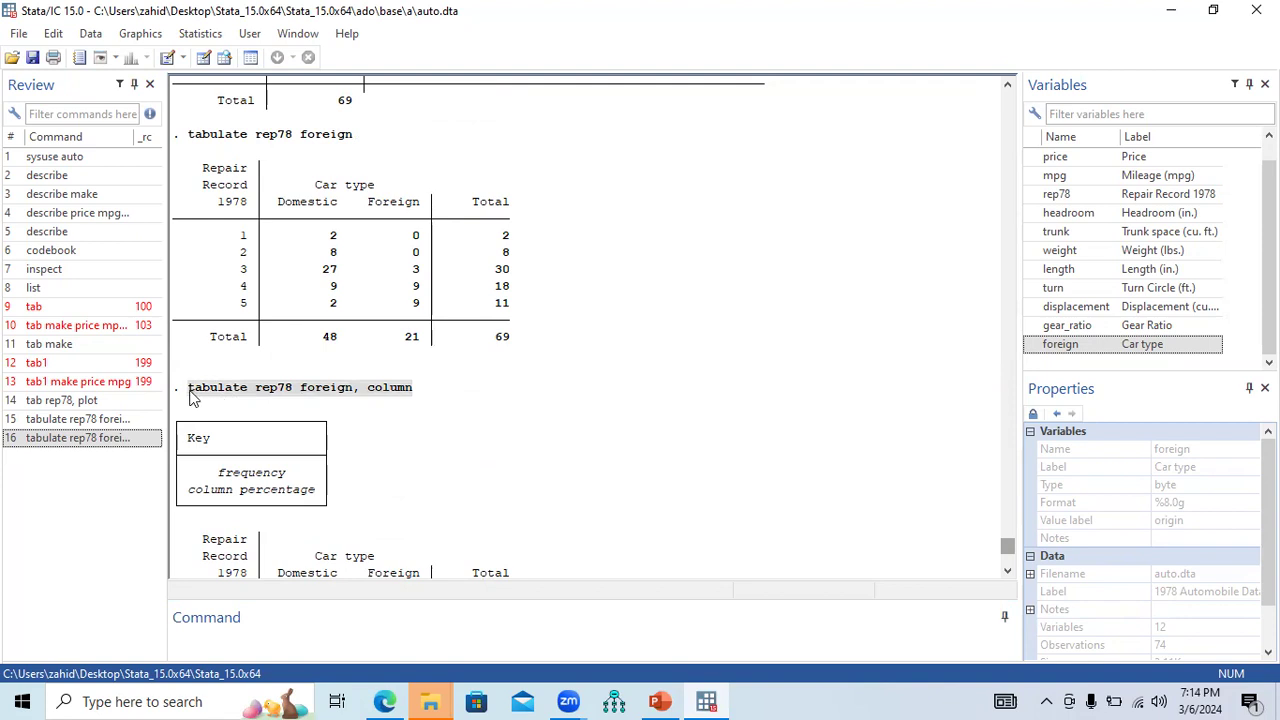
- Enter tabulate rep78 foreign, column nofreq in the command line without running it, and highlight its nofreq option
click(275, 635)
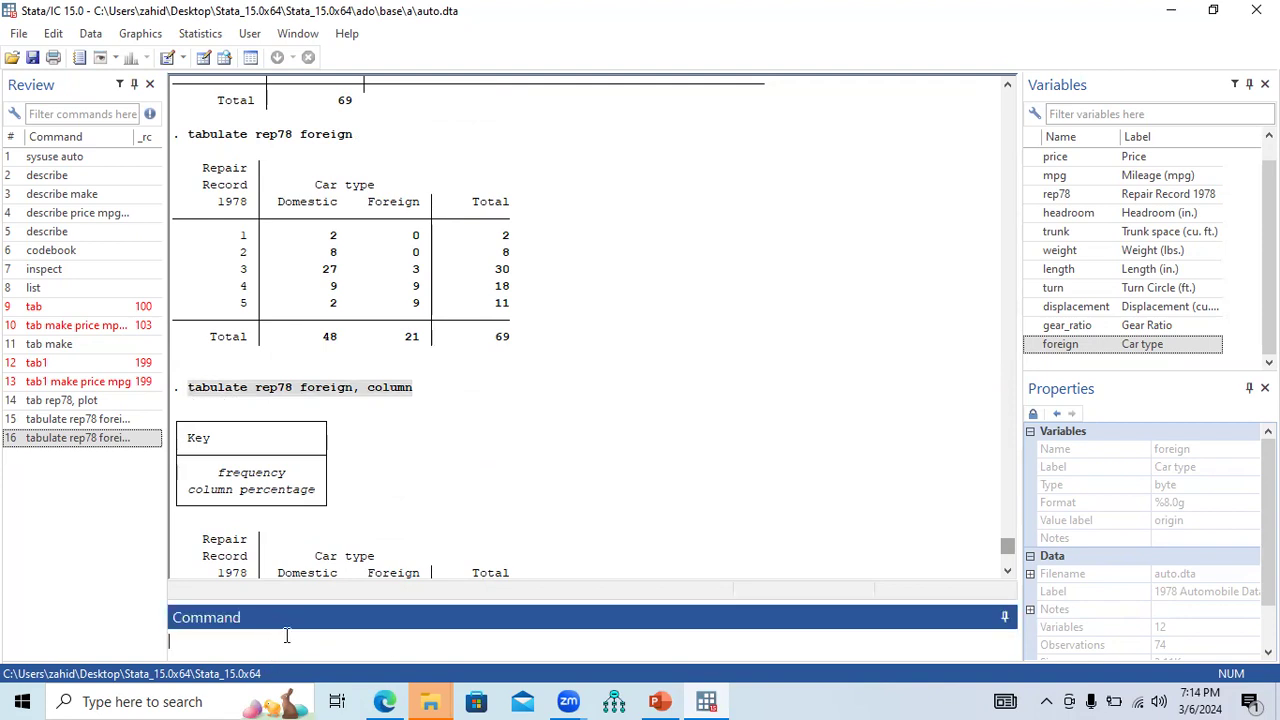
key(ctrl+v)
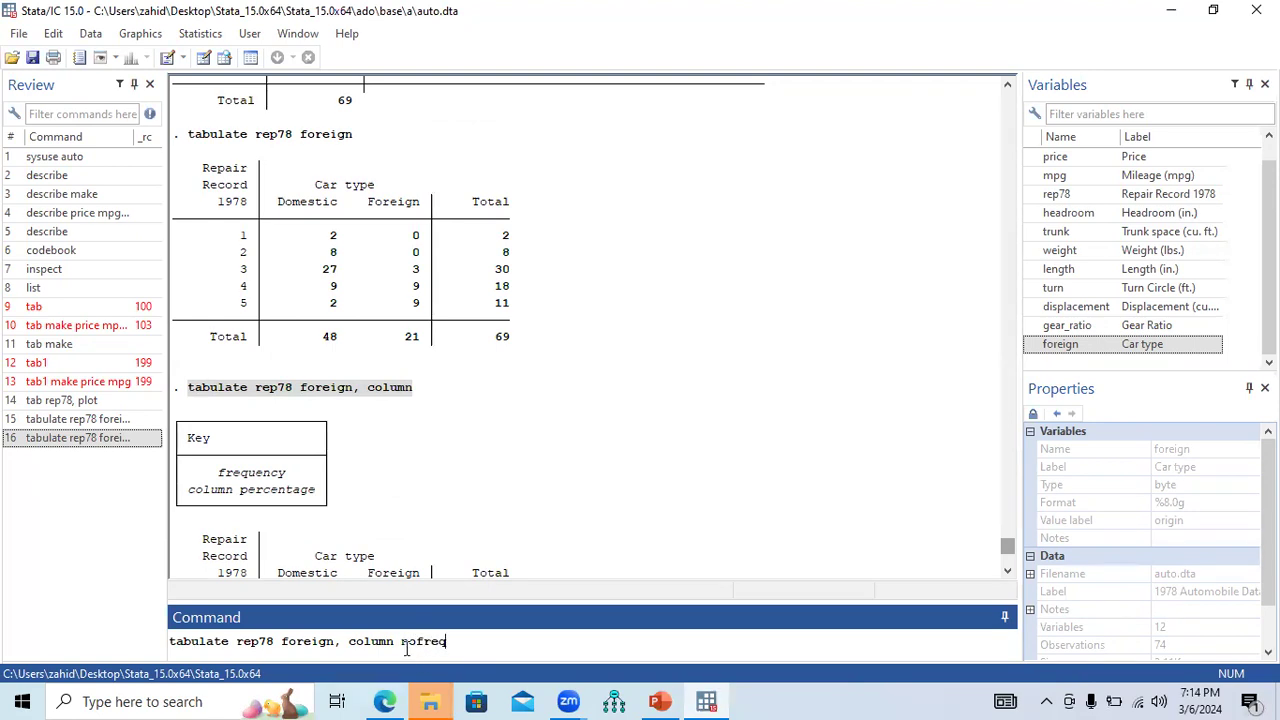
drag(402, 645, 437, 643)
- Examine the frequencies and column percentages for domestic and foreign cars in the existing rep78 crosstab
scroll(995, 546, down, 5)
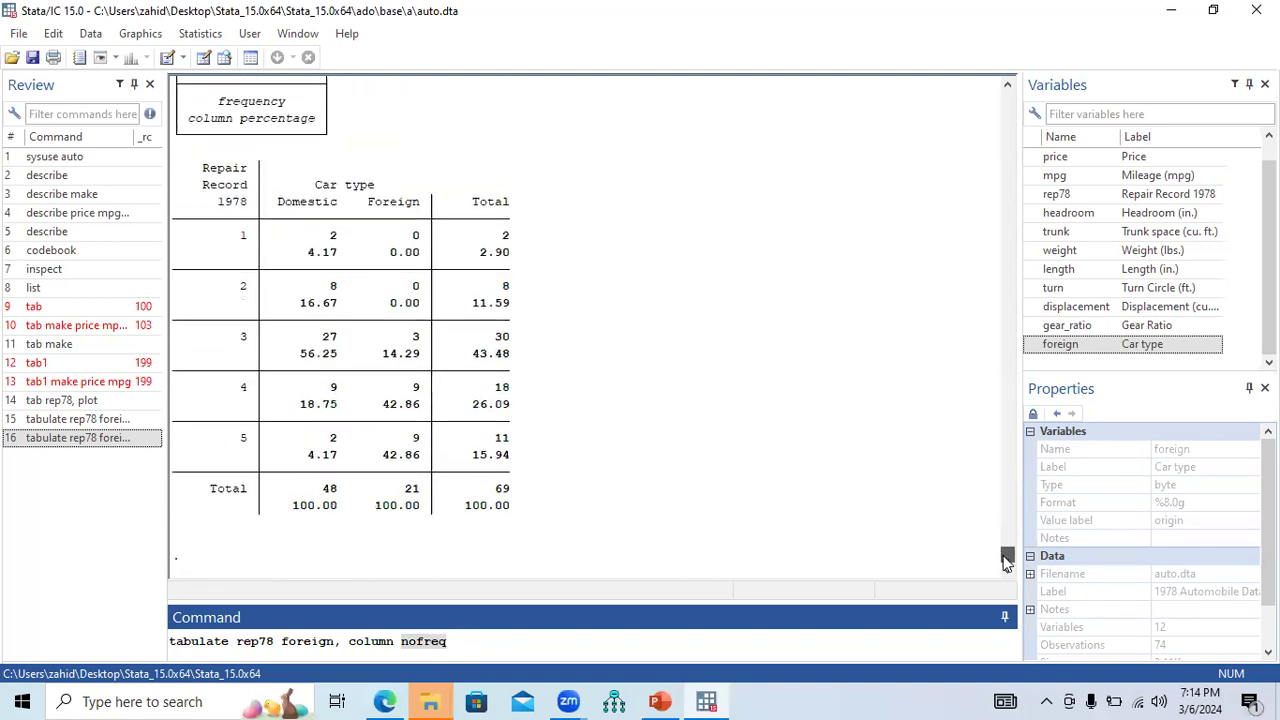
double_click(334, 238)
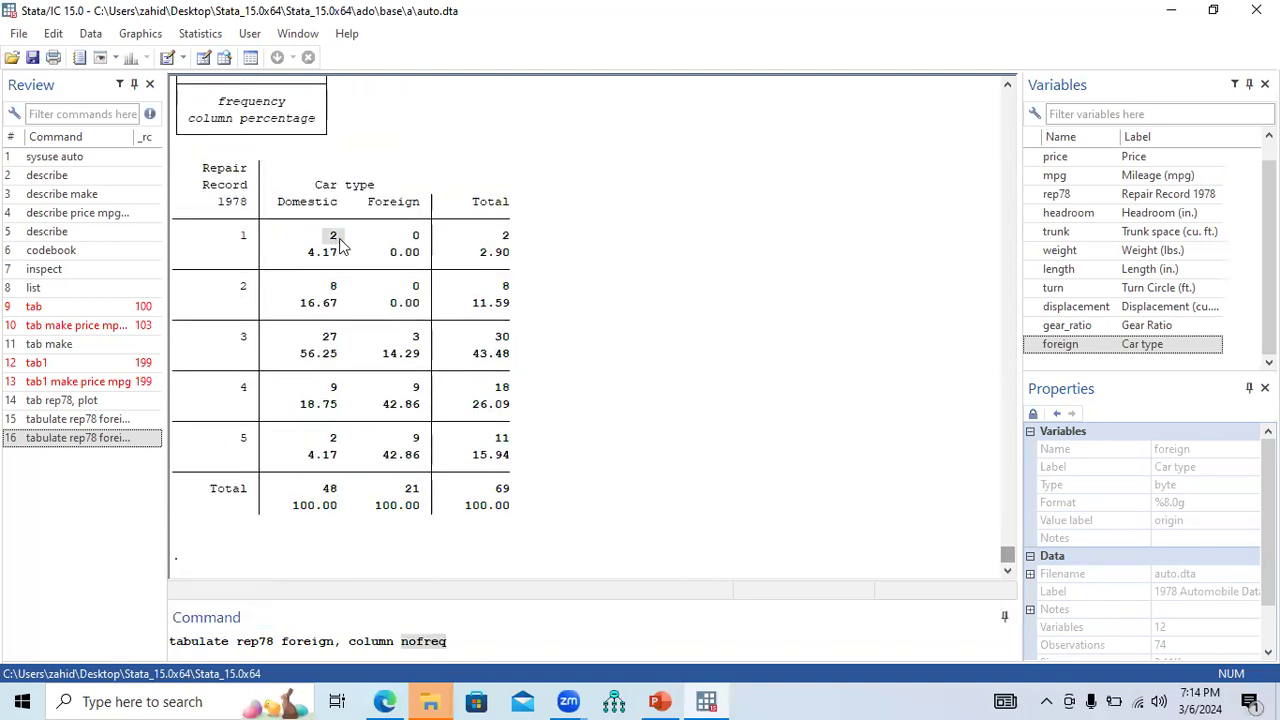
mouse_move(328, 290)
mouse_down()
mouse_move(350, 290)
mouse_move(340, 310)
mouse_up()
drag(306, 255, 340, 258)
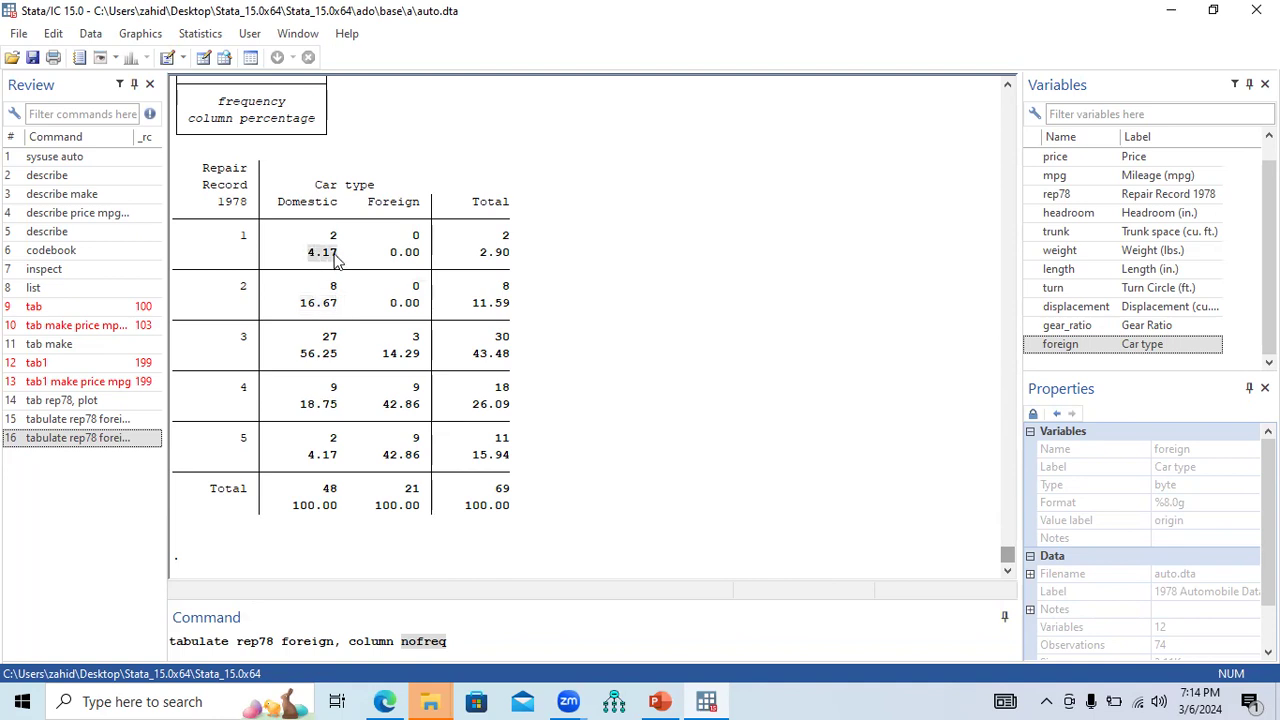
drag(383, 305, 426, 308)
drag(388, 256, 430, 255)
drag(296, 356, 428, 360)
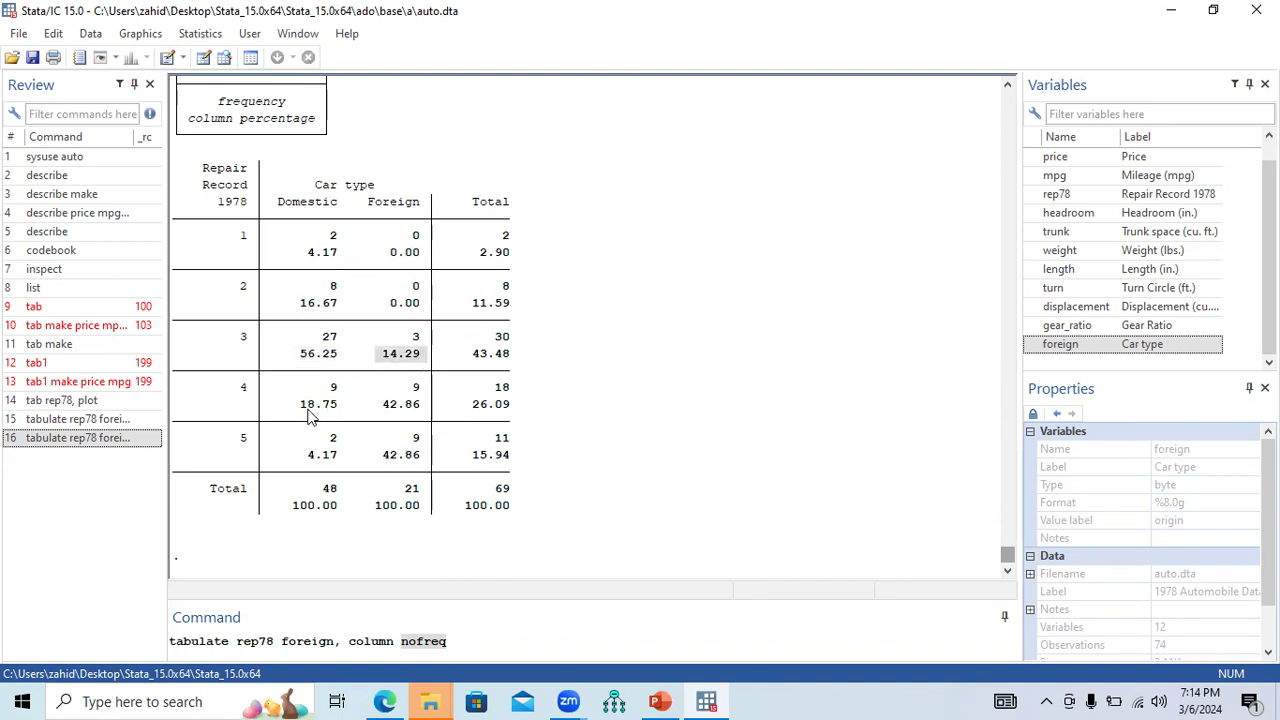
drag(297, 406, 407, 397)
drag(324, 440, 420, 445)
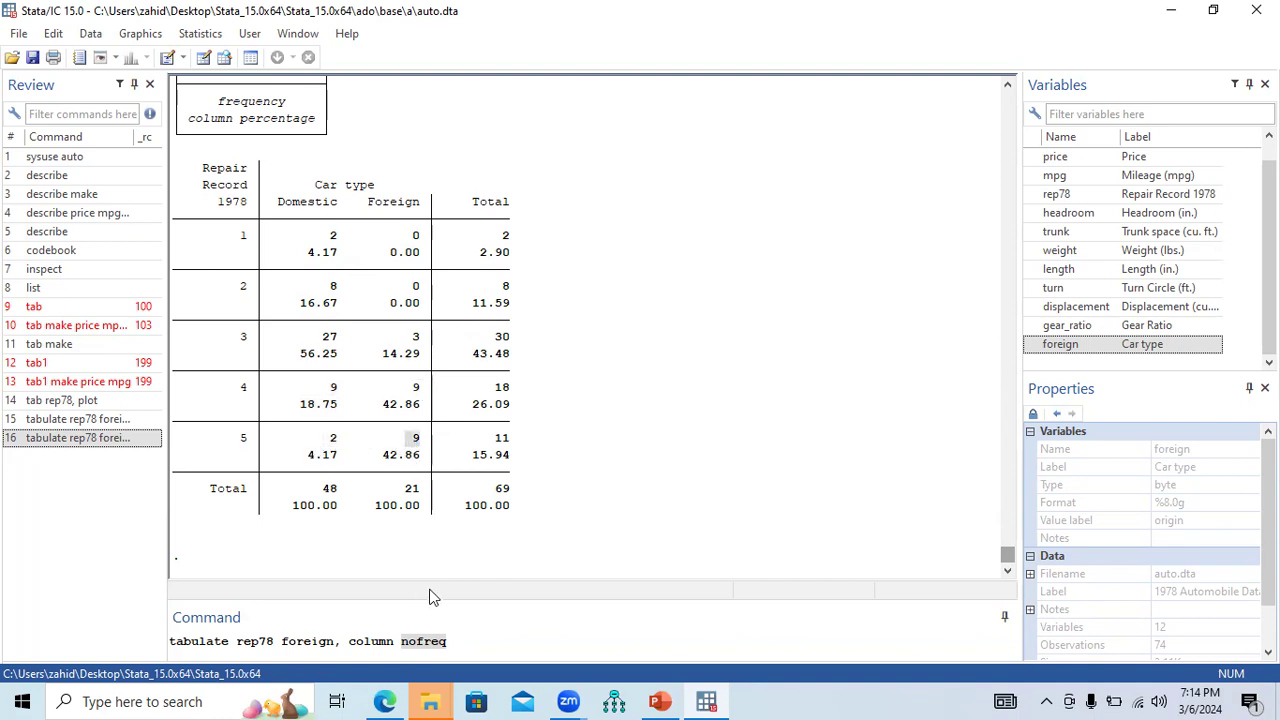
- Run tabulate rep78 foreign, column nofreq and compare its percentages with the crosstab that includes frequencies
click(462, 643)
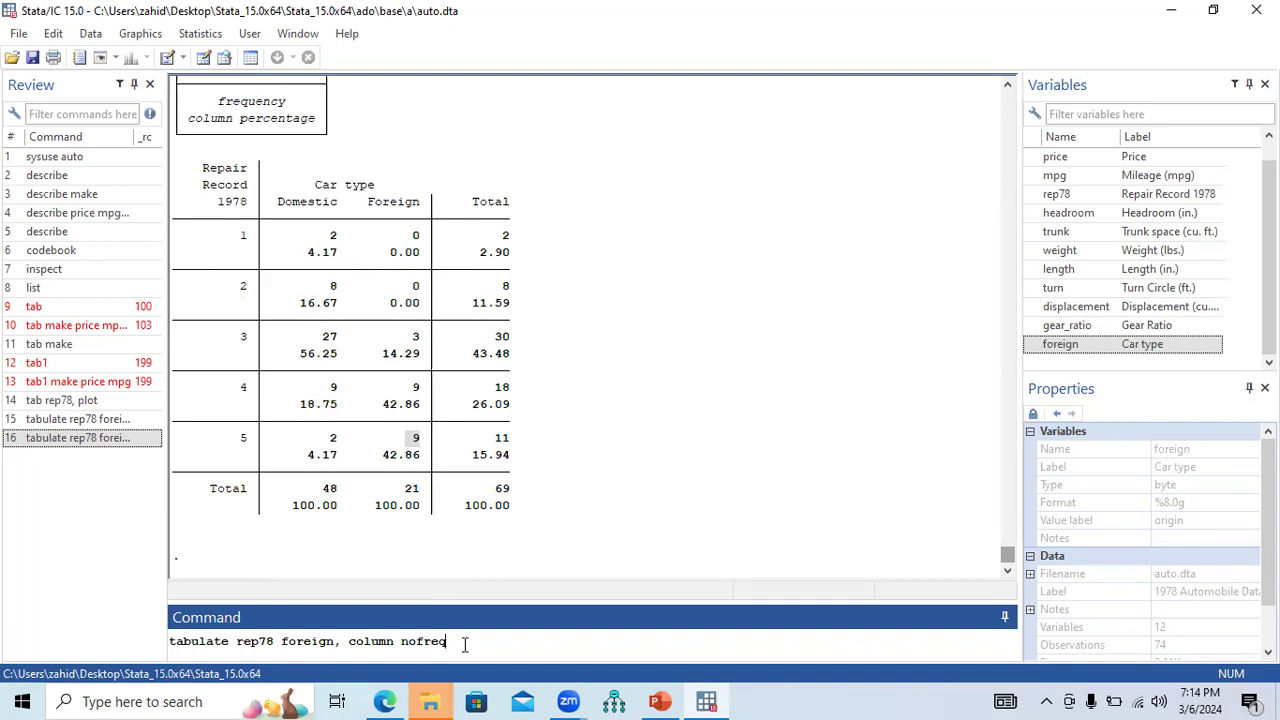
key(Return)
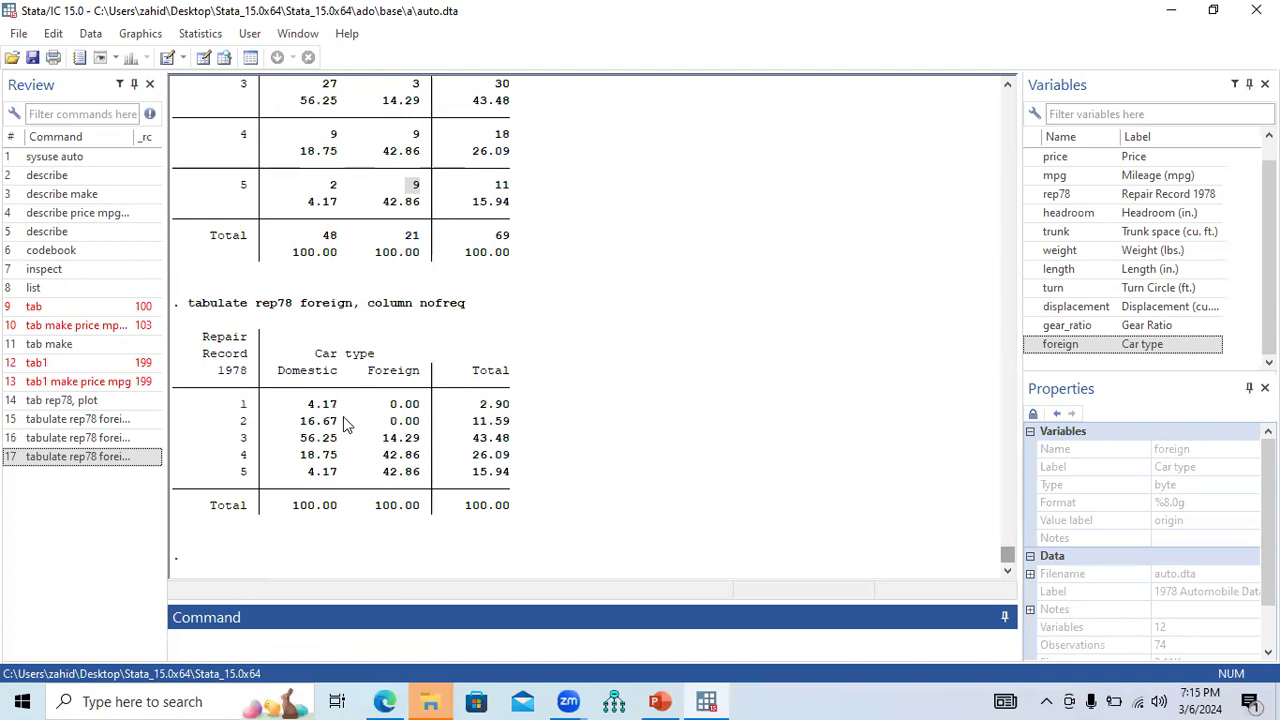
drag(307, 412, 352, 476)
drag(330, 200, 339, 141)
double_click(415, 134)
double_click(415, 186)
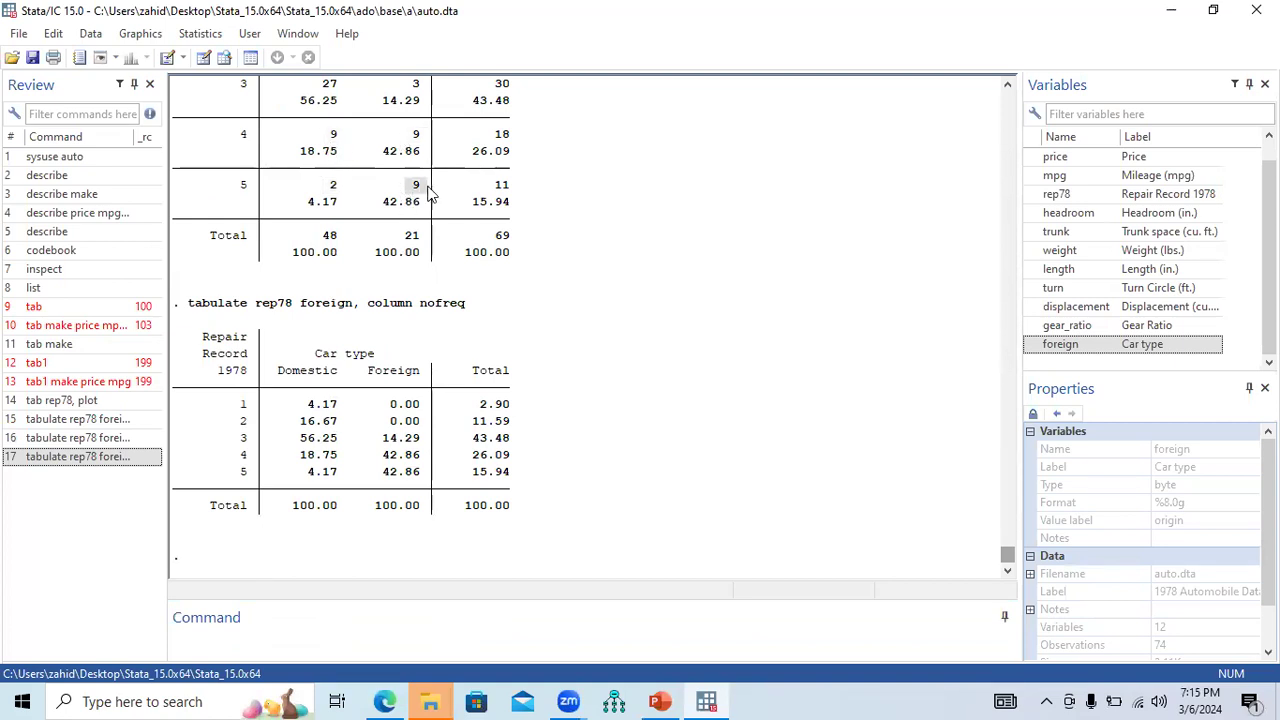
drag(286, 404, 495, 478)
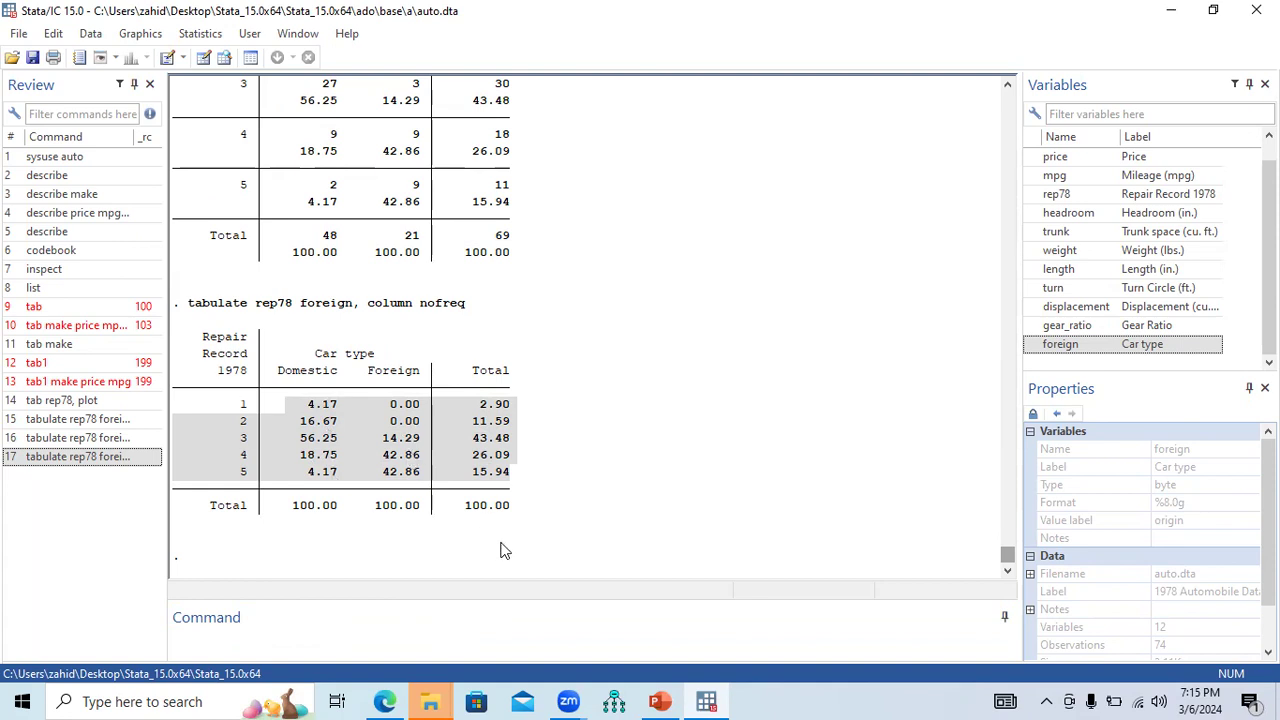
- Read the note on option order on PowerPoint slide 10 and check the options in Stata's last tabulate command
click(659, 701)
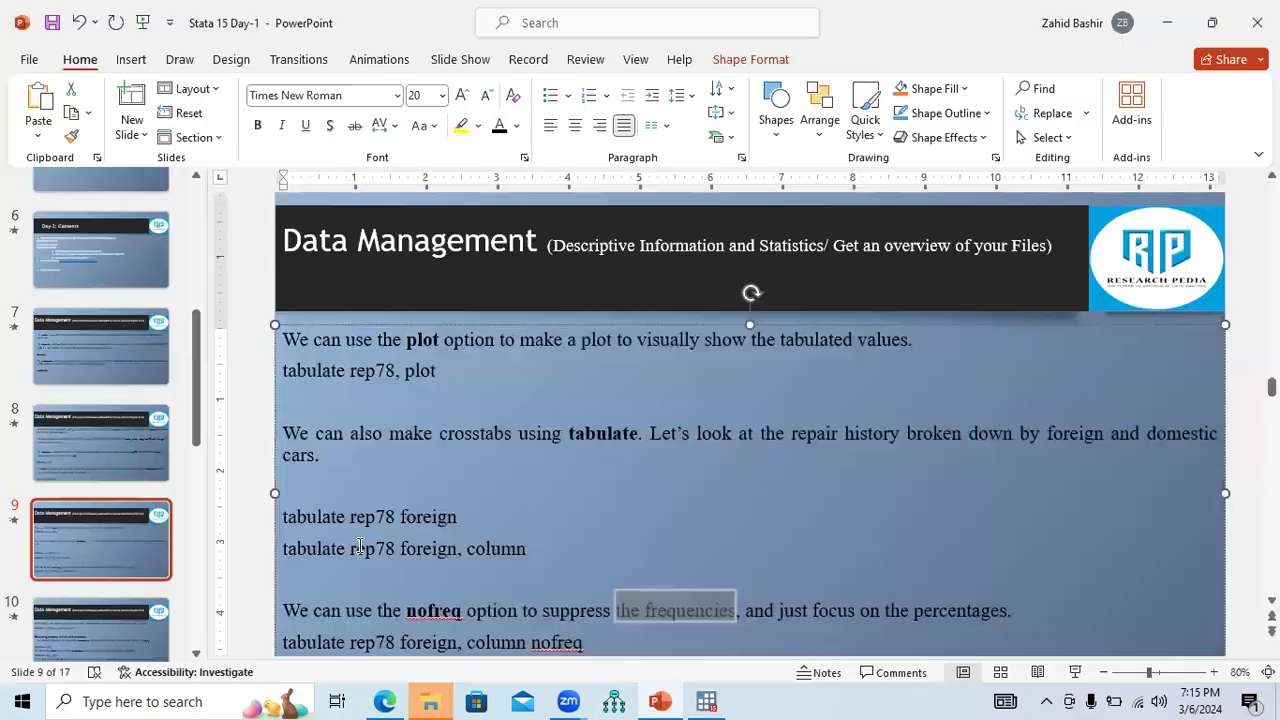
drag(194, 443, 199, 496)
click(118, 471)
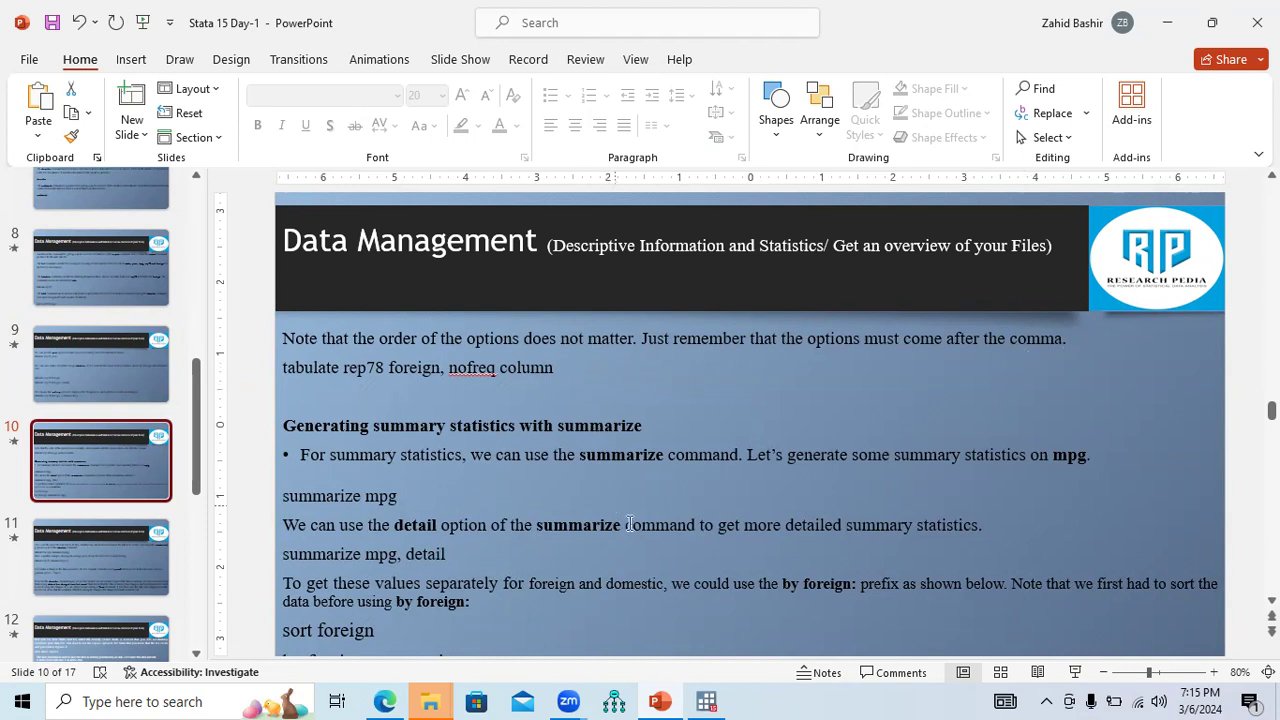
click(706, 701)
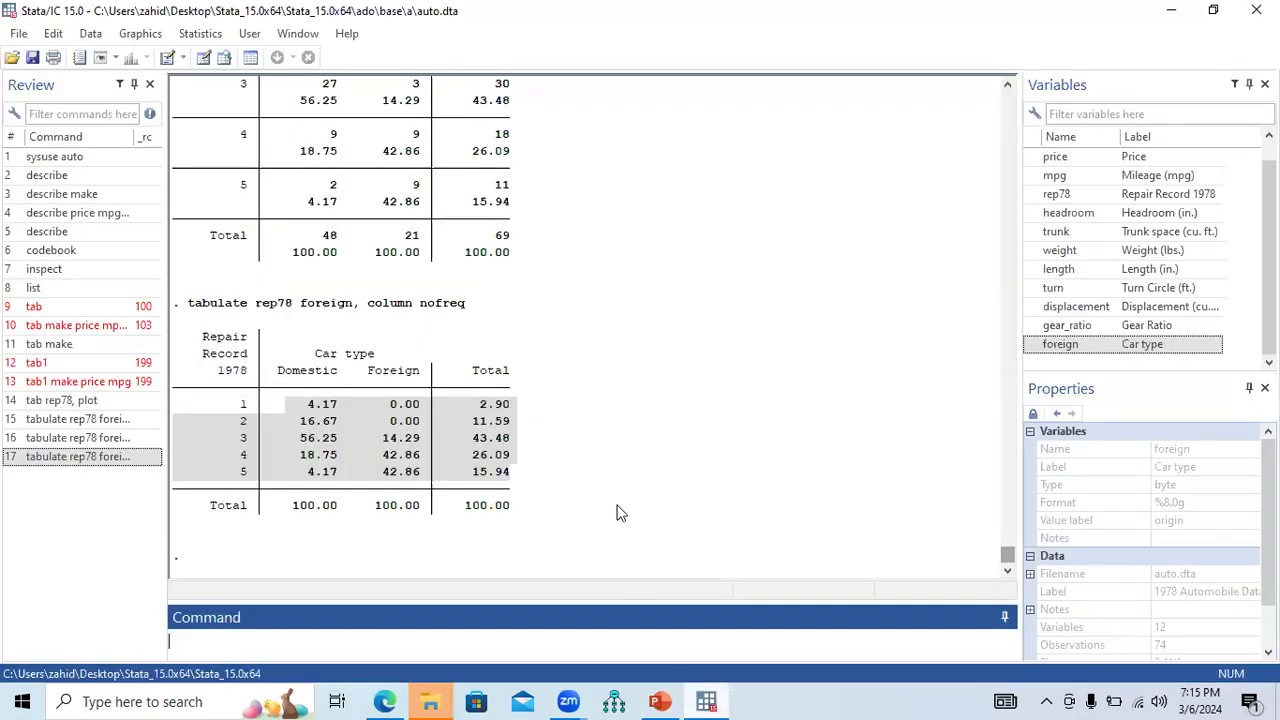
drag(466, 303, 372, 307)
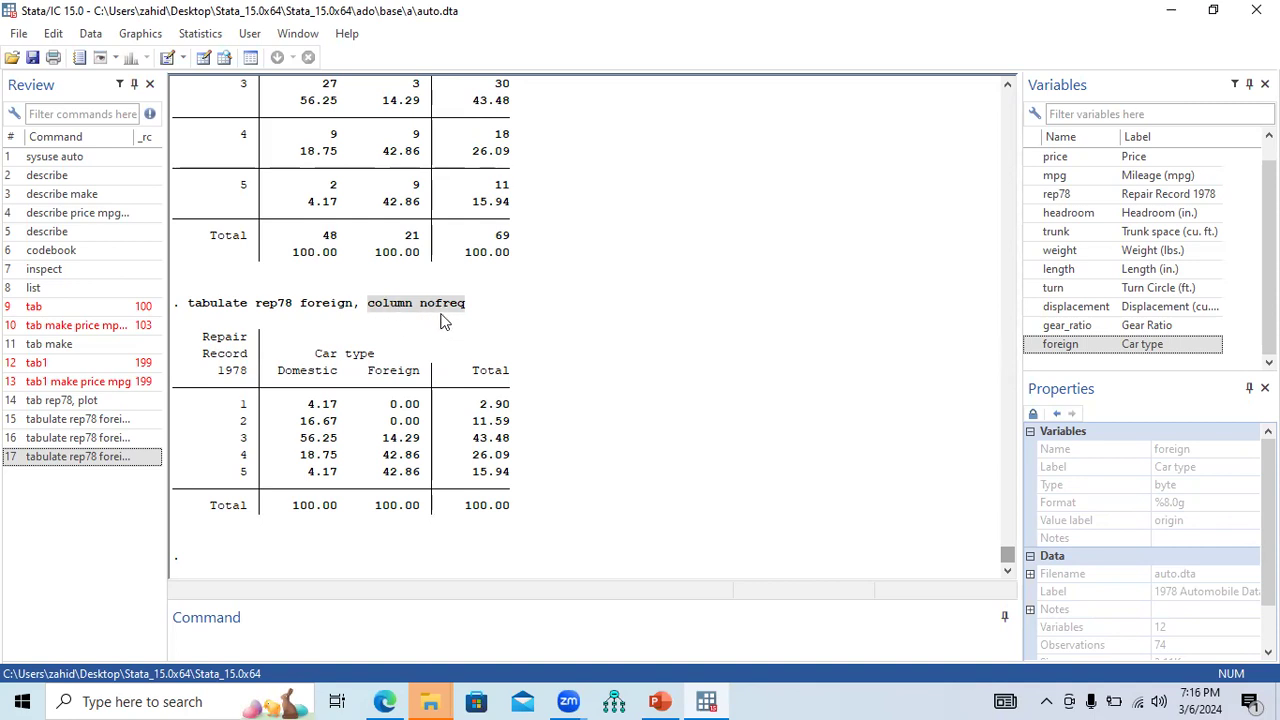
click(474, 305)
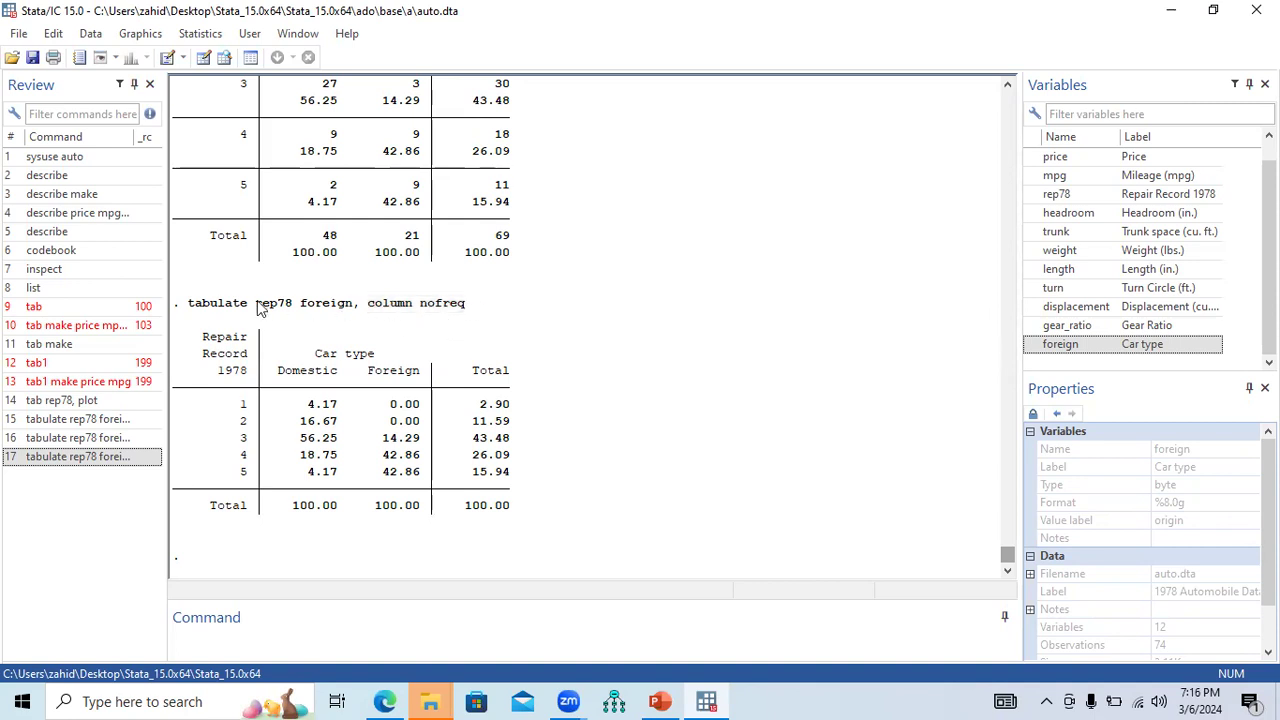
- Copy the last tabulate command from the output into the command line and cut nofreq from its end
drag(188, 305, 470, 308)
key(ctrl+c)
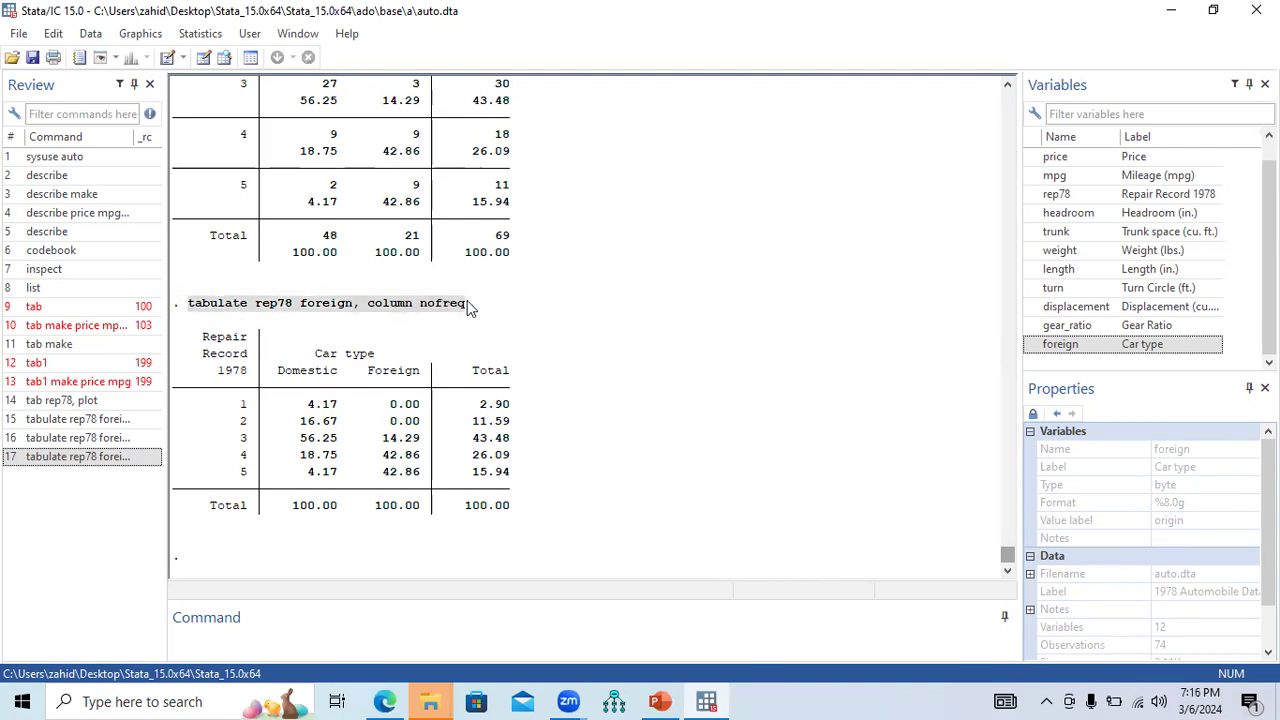
click(438, 619)
key(ctrl+v)
drag(450, 642, 404, 643)
key(ctrl+c)
key(BackSpace)
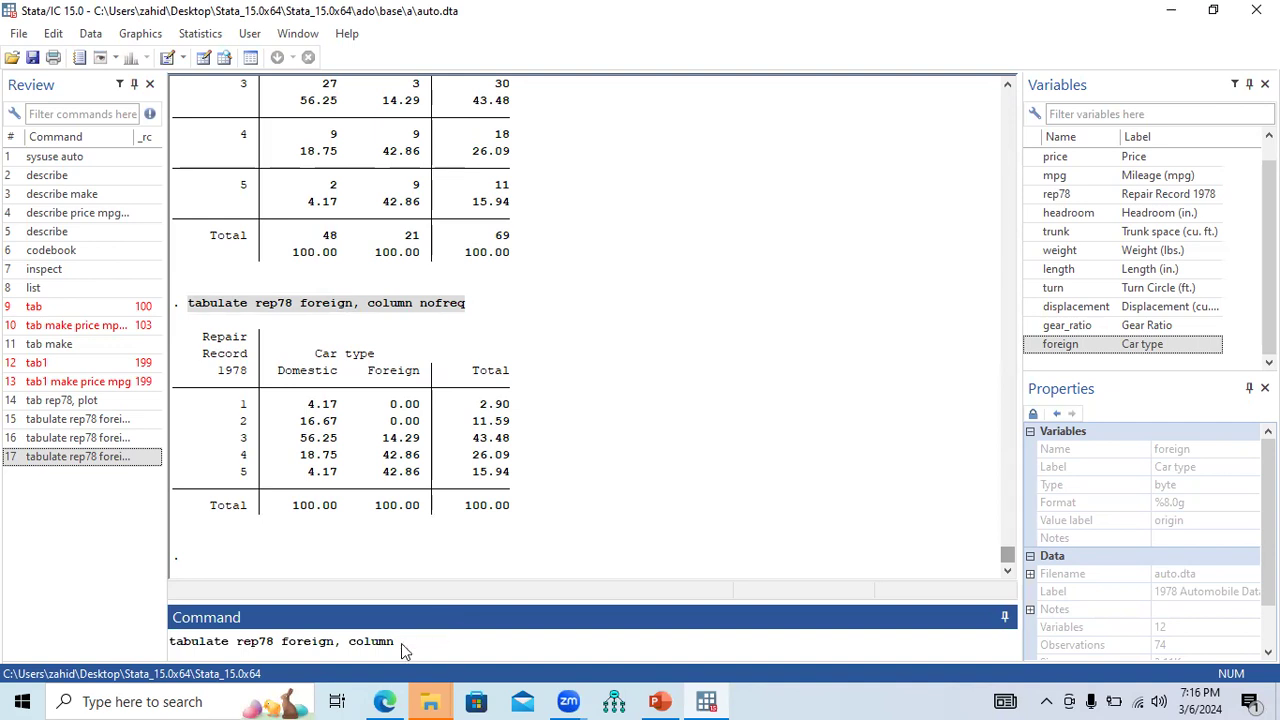
- Insert nofreq before column, run tabulate rep78 foreign, nofreq column, and check the option order in the output
click(346, 643)
key(ctrl+v)
double_click(349, 641)
click(349, 641)
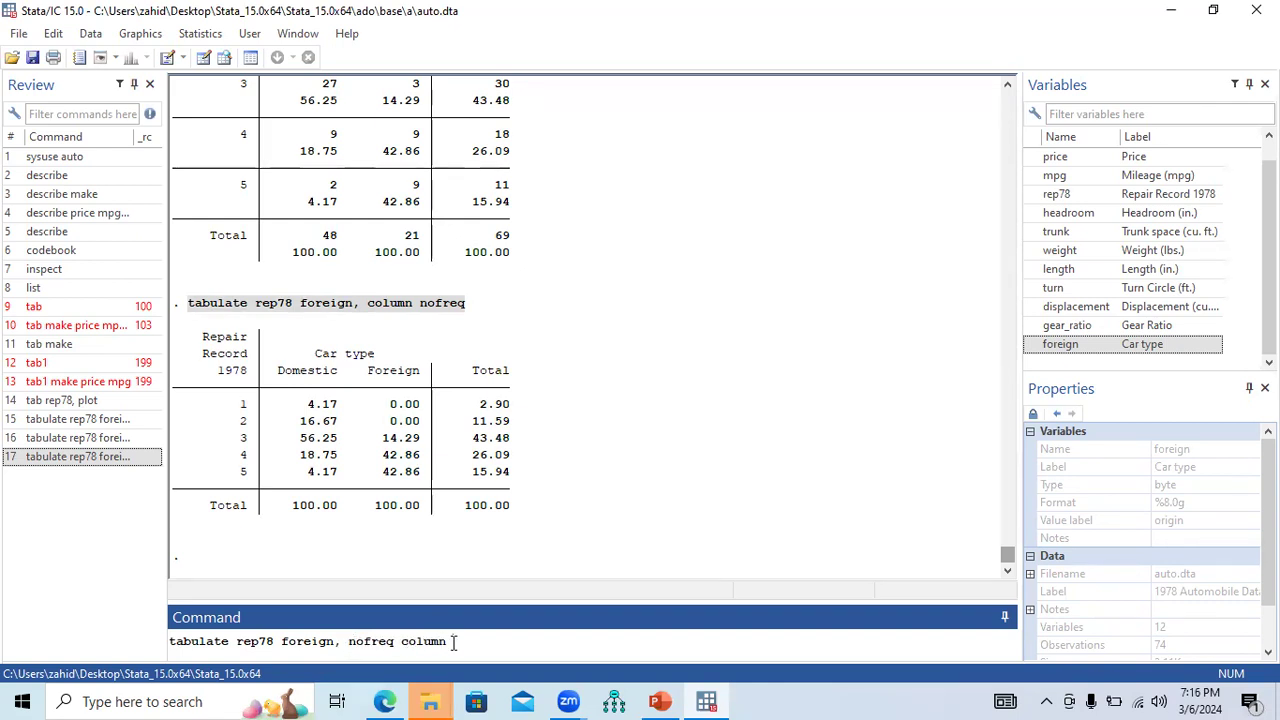
key(Return)
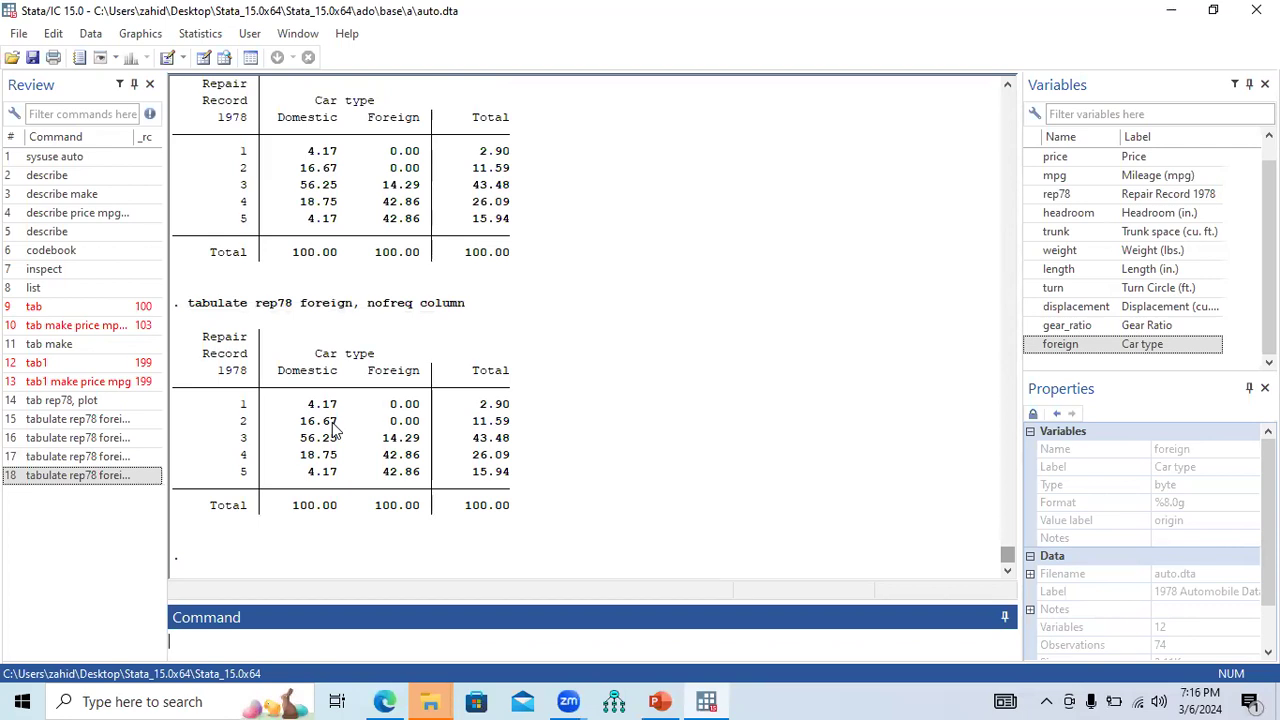
drag(368, 305, 409, 308)
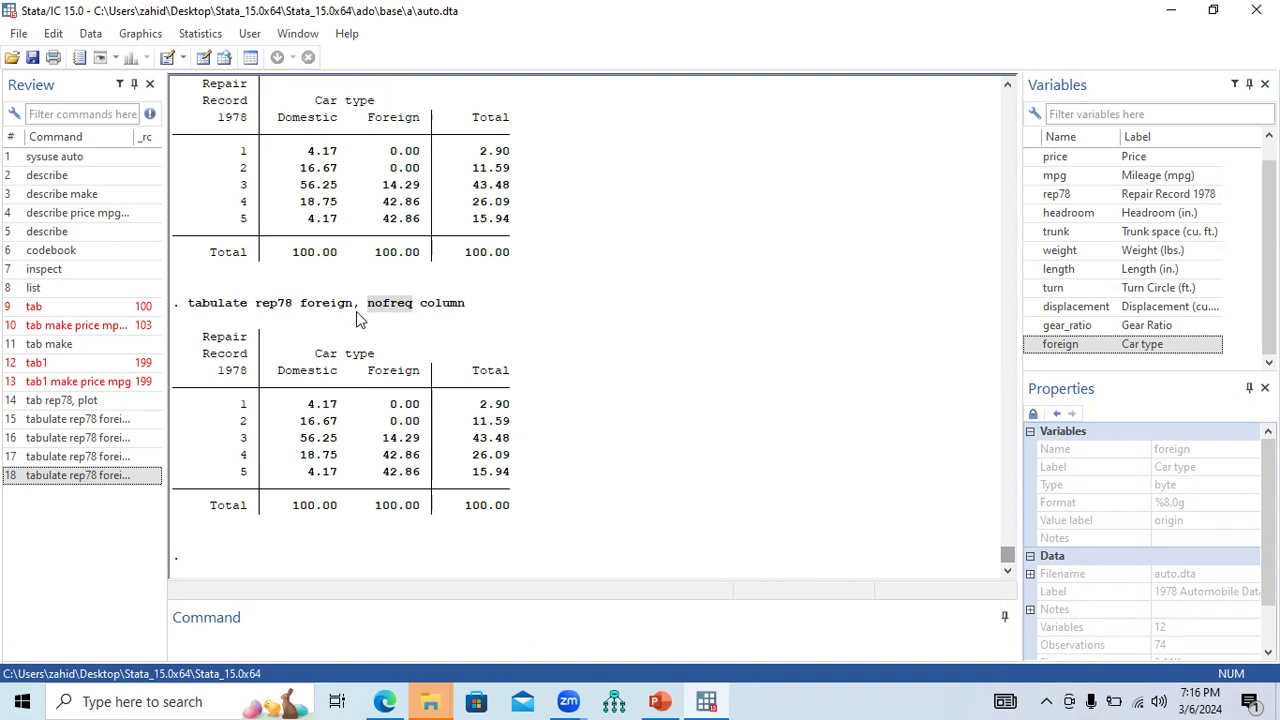
- Switch to PowerPoint and read the slide 10 section on generating summary statistics with the summarize command
click(659, 701)
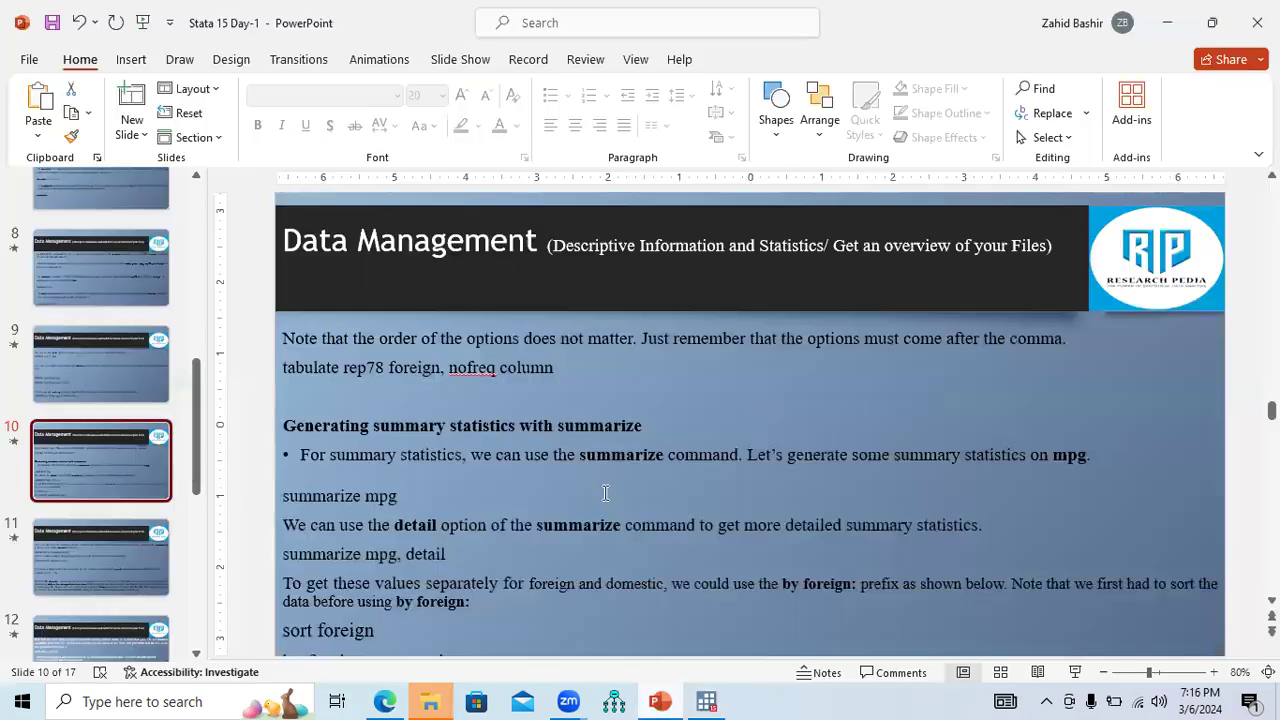
click(556, 394)
drag(284, 425, 630, 440)
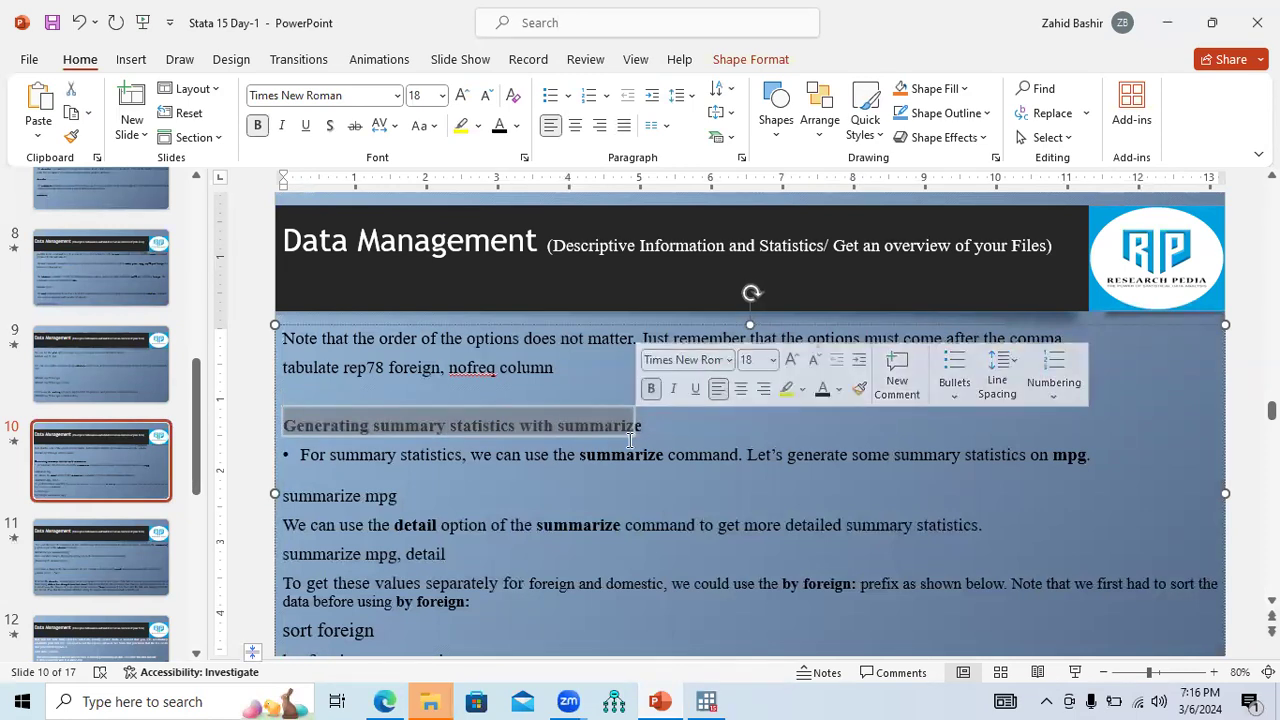
drag(580, 455, 664, 455)
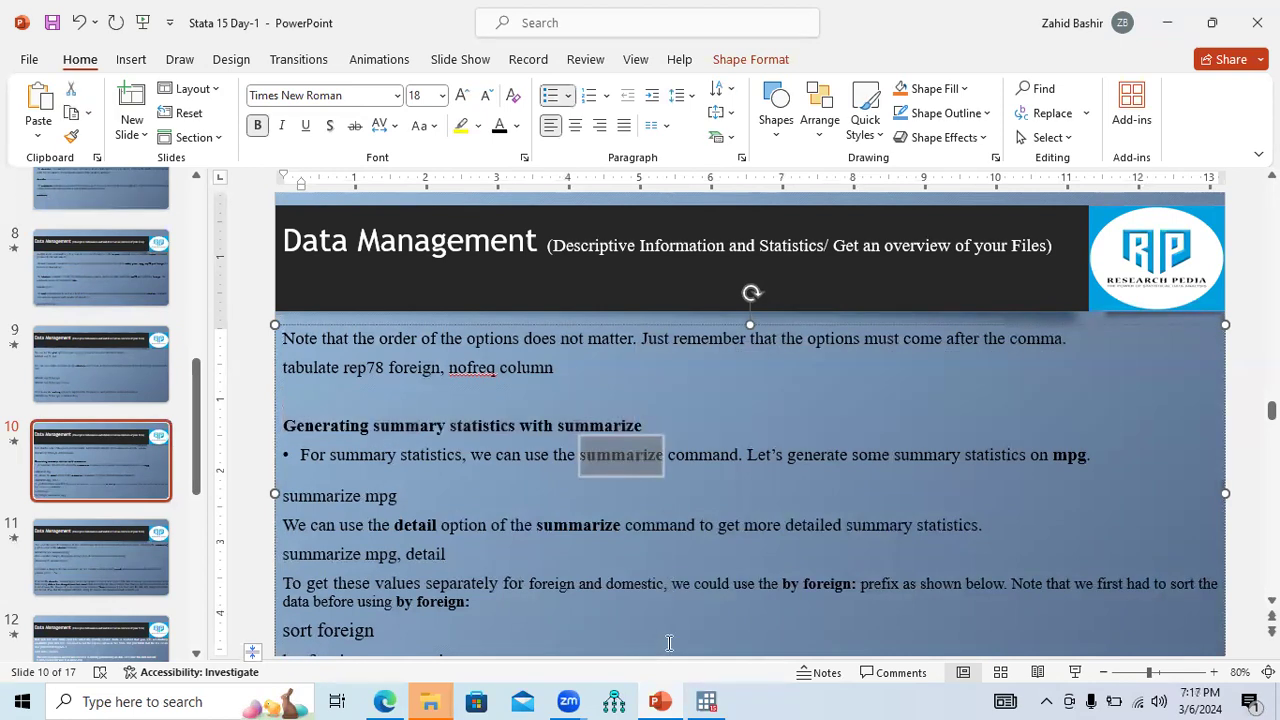
- Switch to Stata, run sum for all variables, and examine the observations, mean, standard deviation, minimum and maximum in the output table
mouse_move(706, 701)
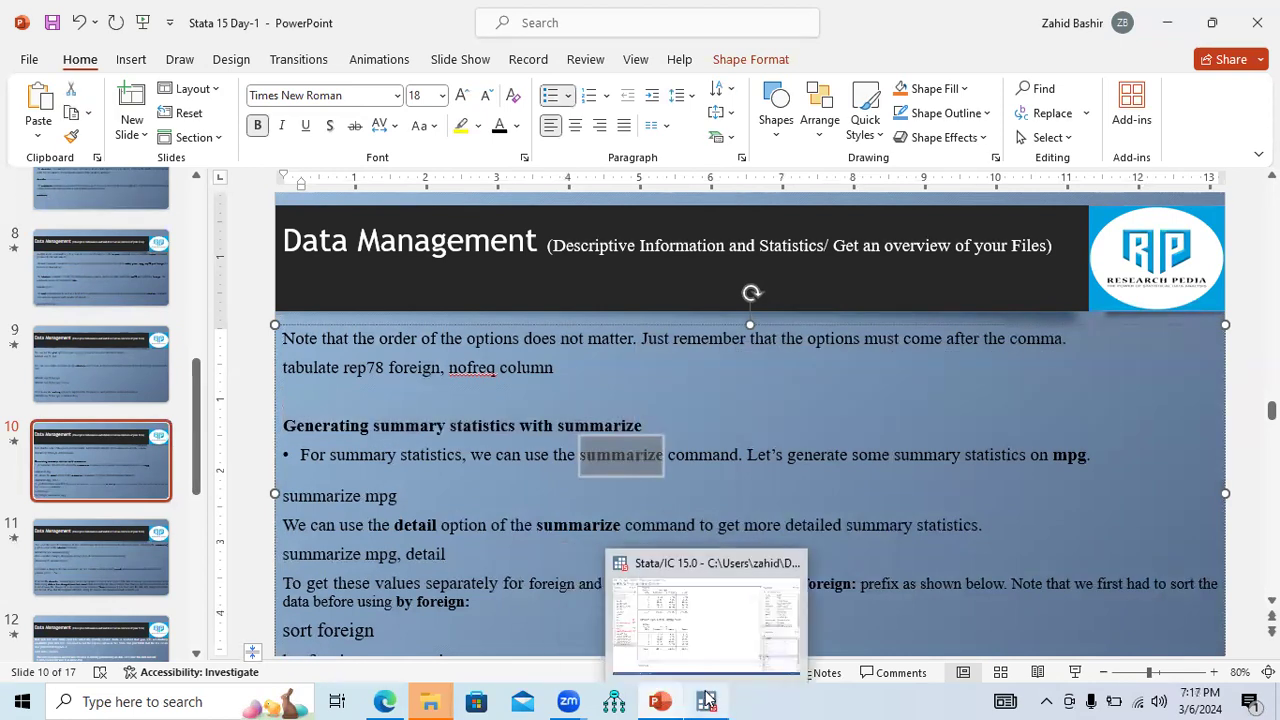
click(700, 615)
click(460, 638)
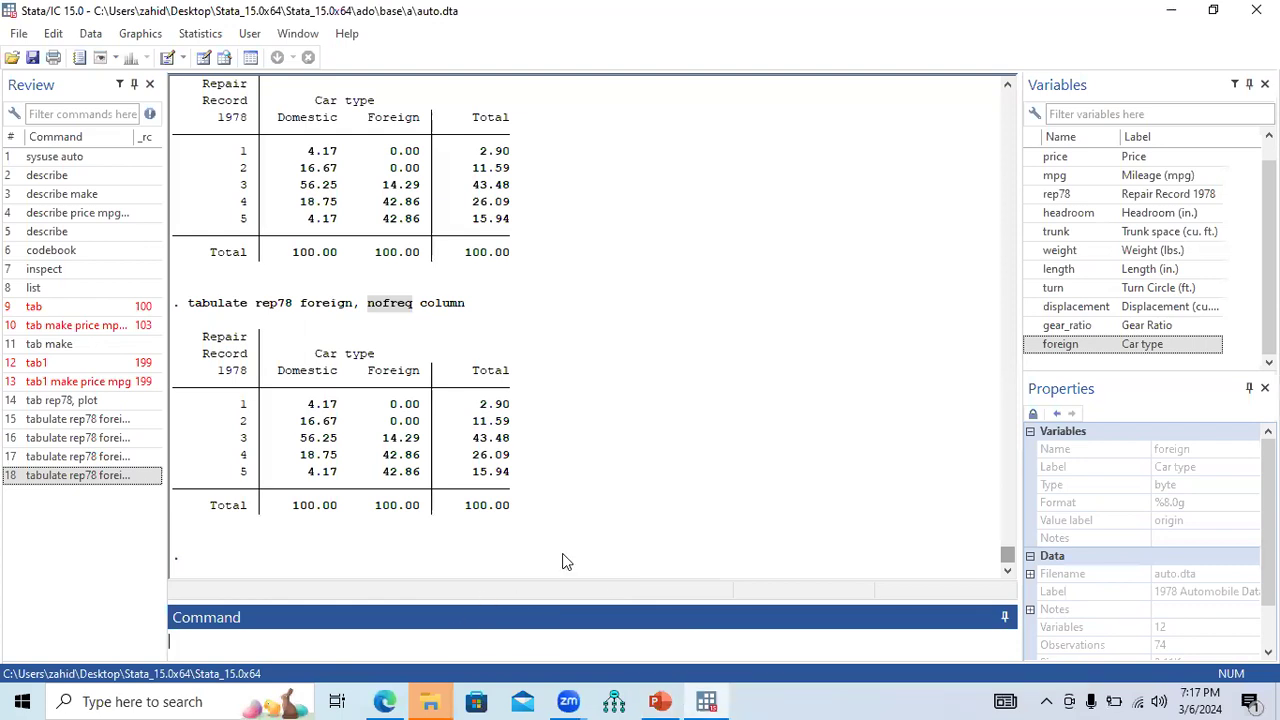
text(sum)
key(Return)
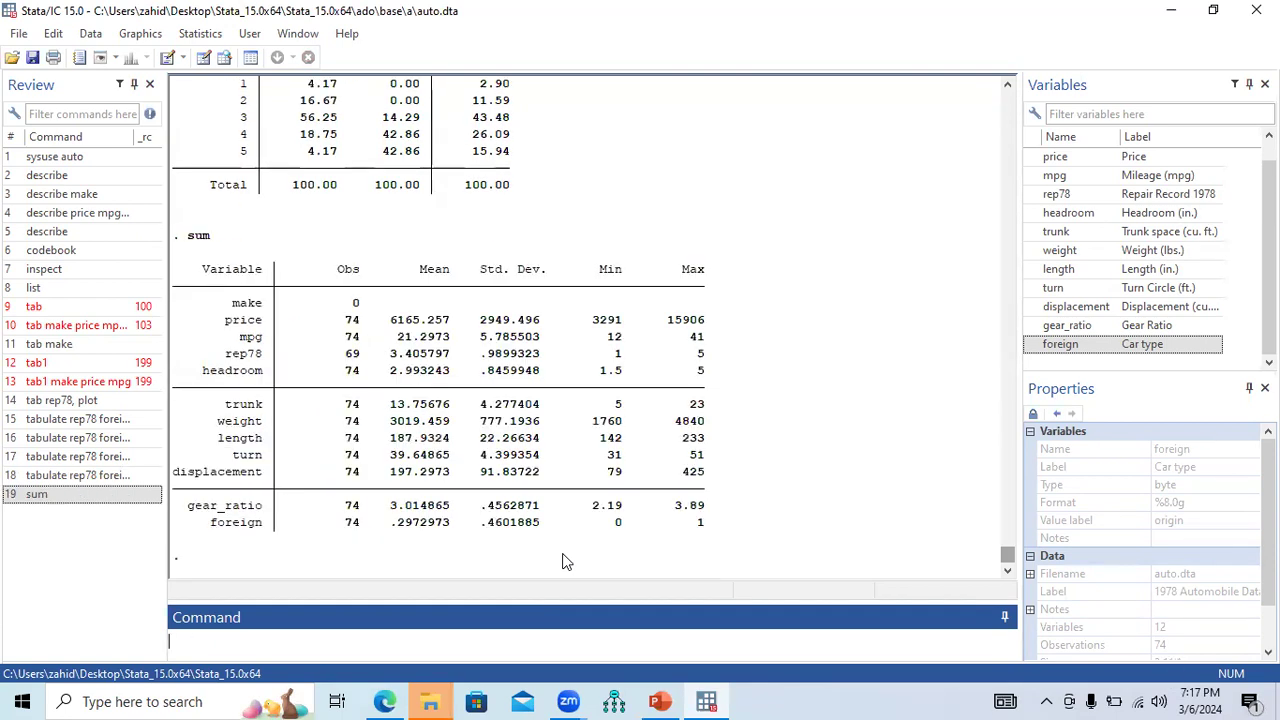
drag(213, 277, 713, 533)
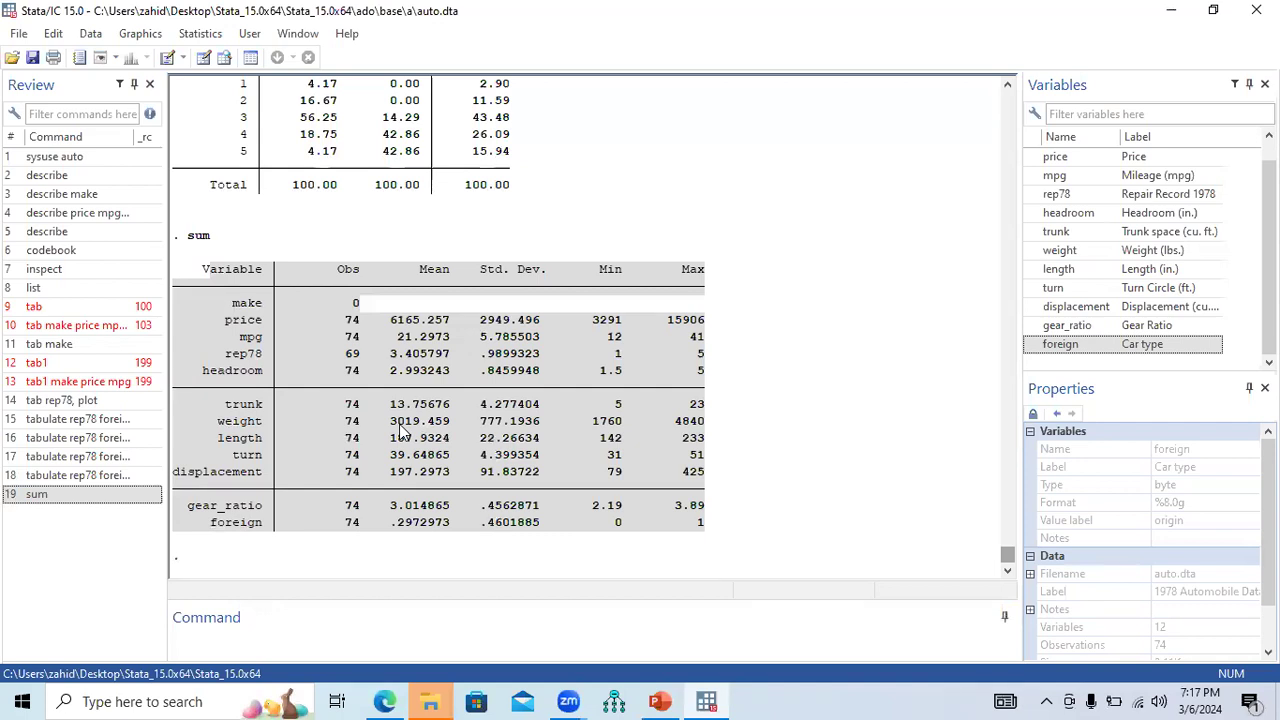
drag(190, 272, 285, 284)
drag(640, 373, 709, 531)
drag(257, 277, 716, 537)
- Run sum price mpg rep78 trunk weight length foreign and select the resulting table in the output
click(273, 641)
text(sum)
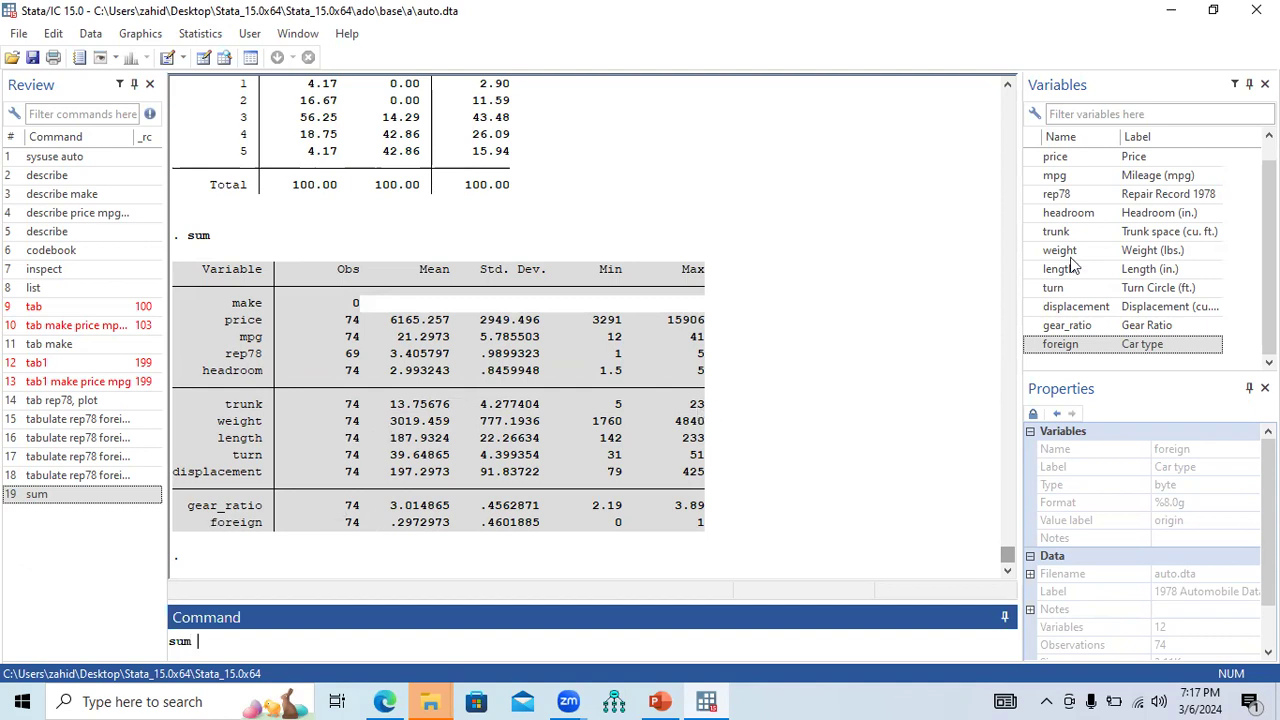
click(1033, 160)
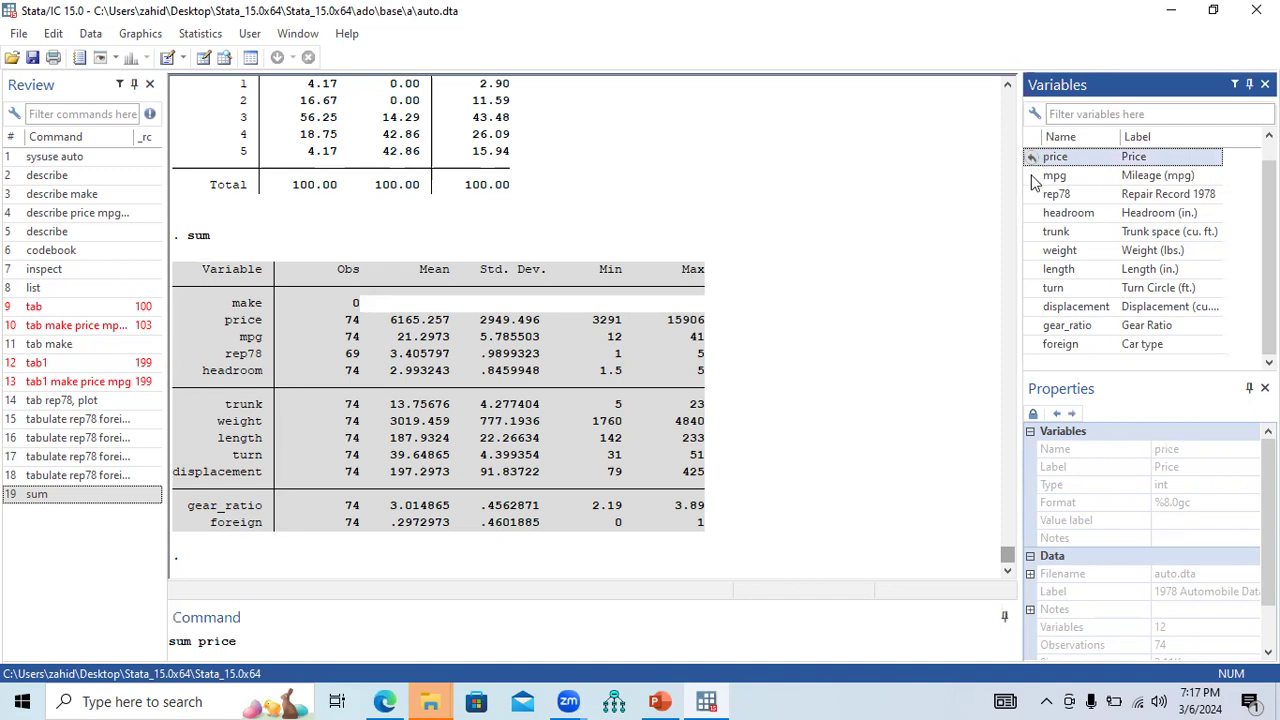
click(1032, 176)
click(1032, 194)
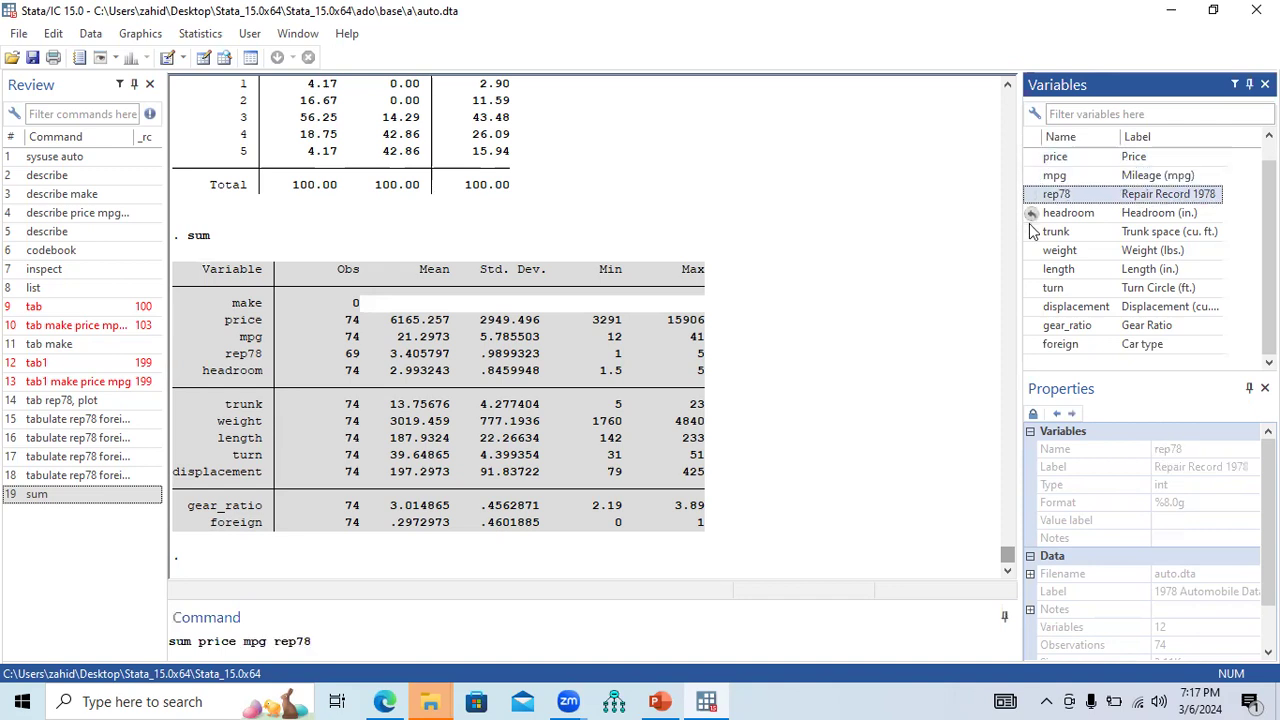
click(1033, 232)
click(1033, 251)
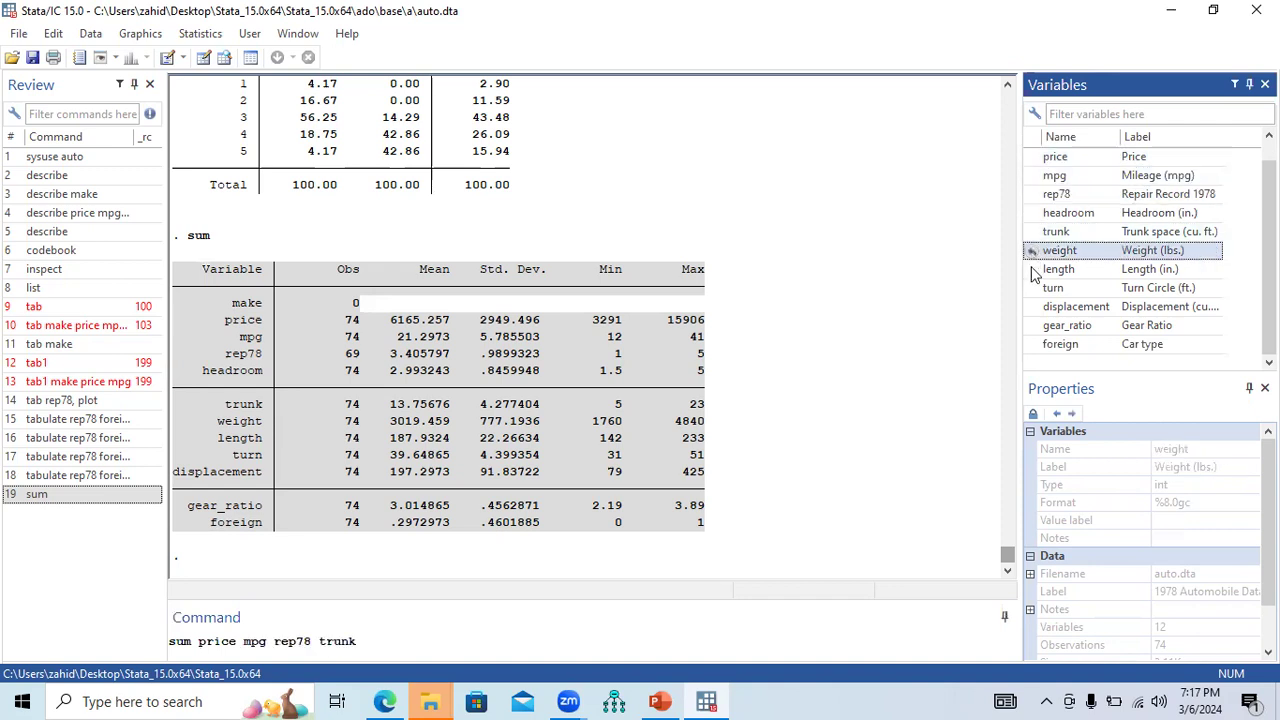
click(1032, 270)
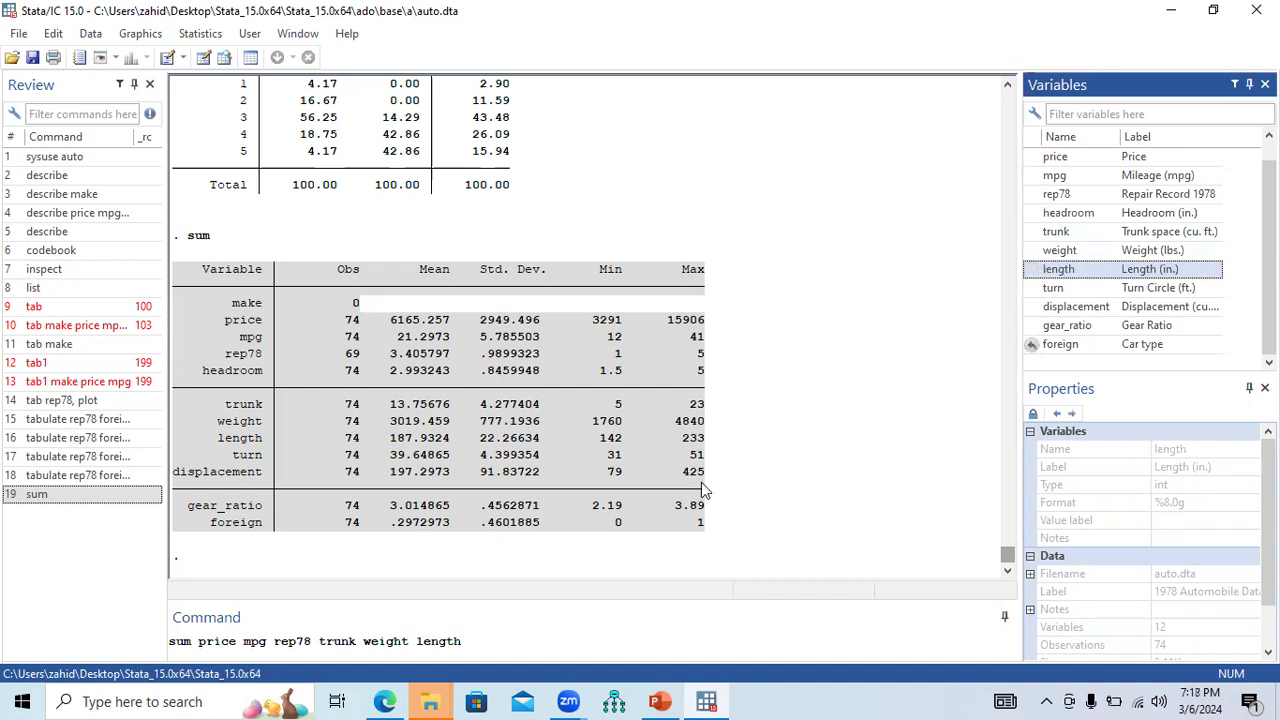
click(1033, 345)
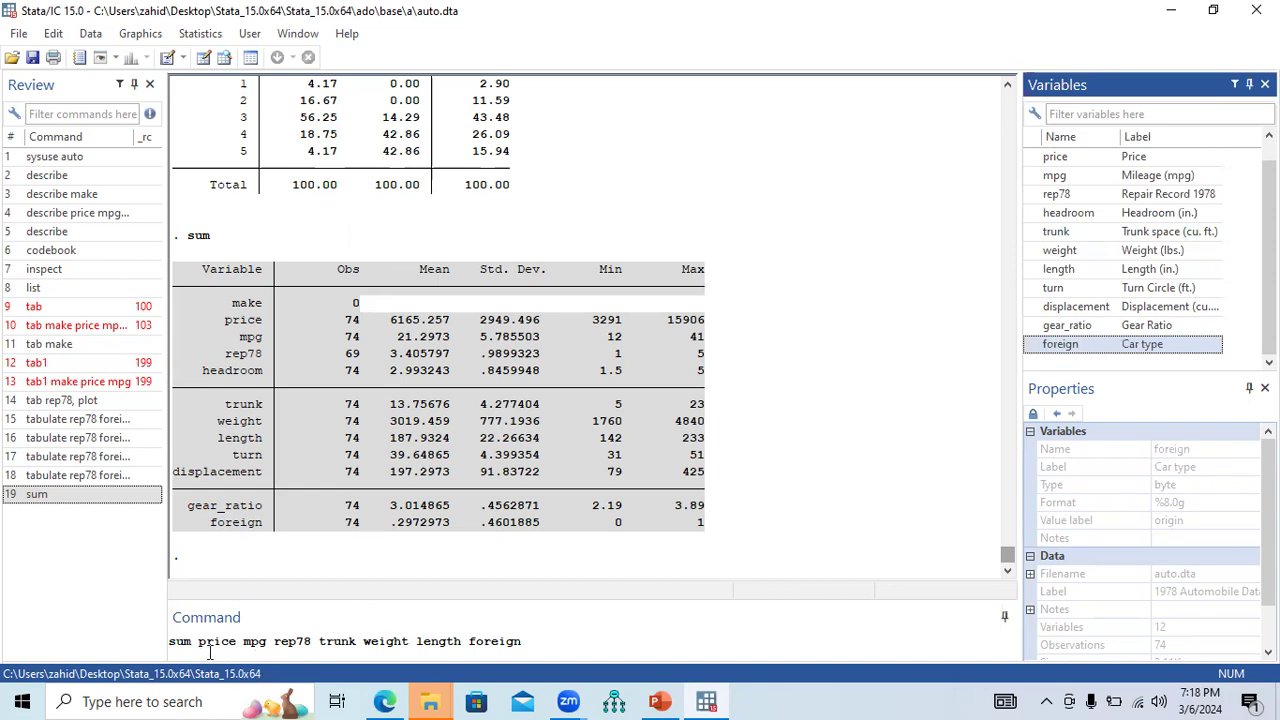
click(533, 643)
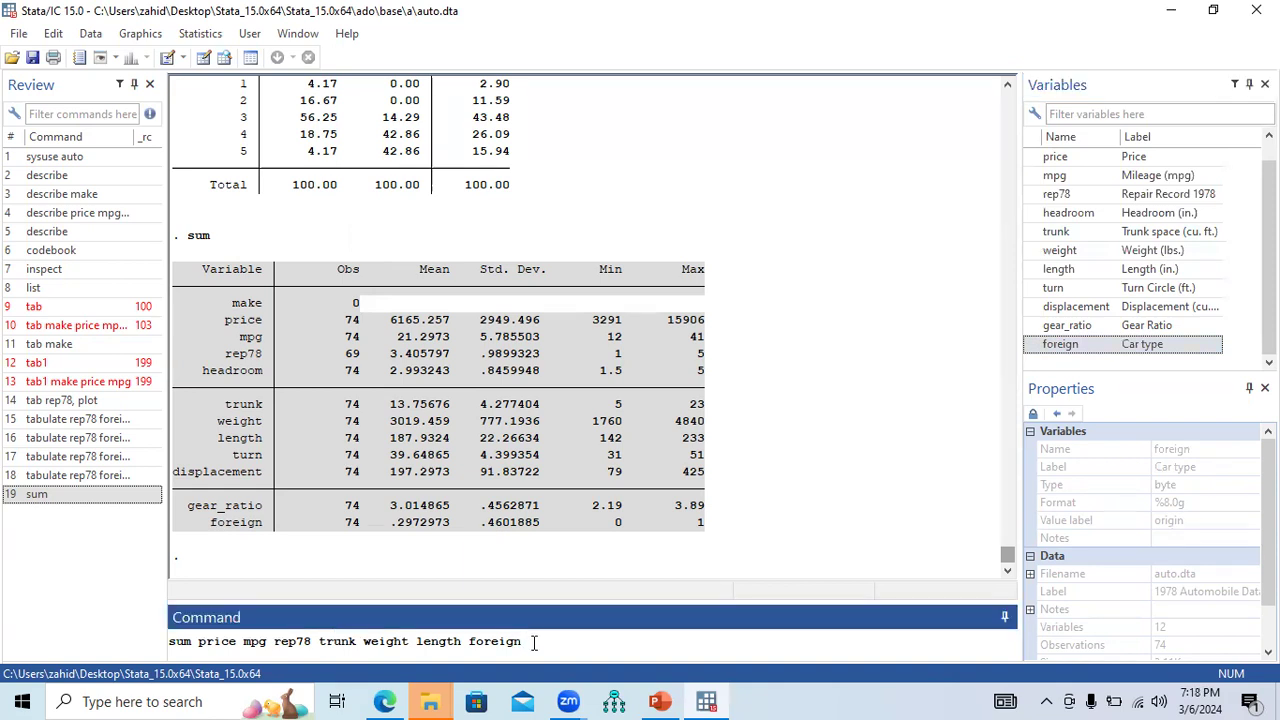
key(Return)
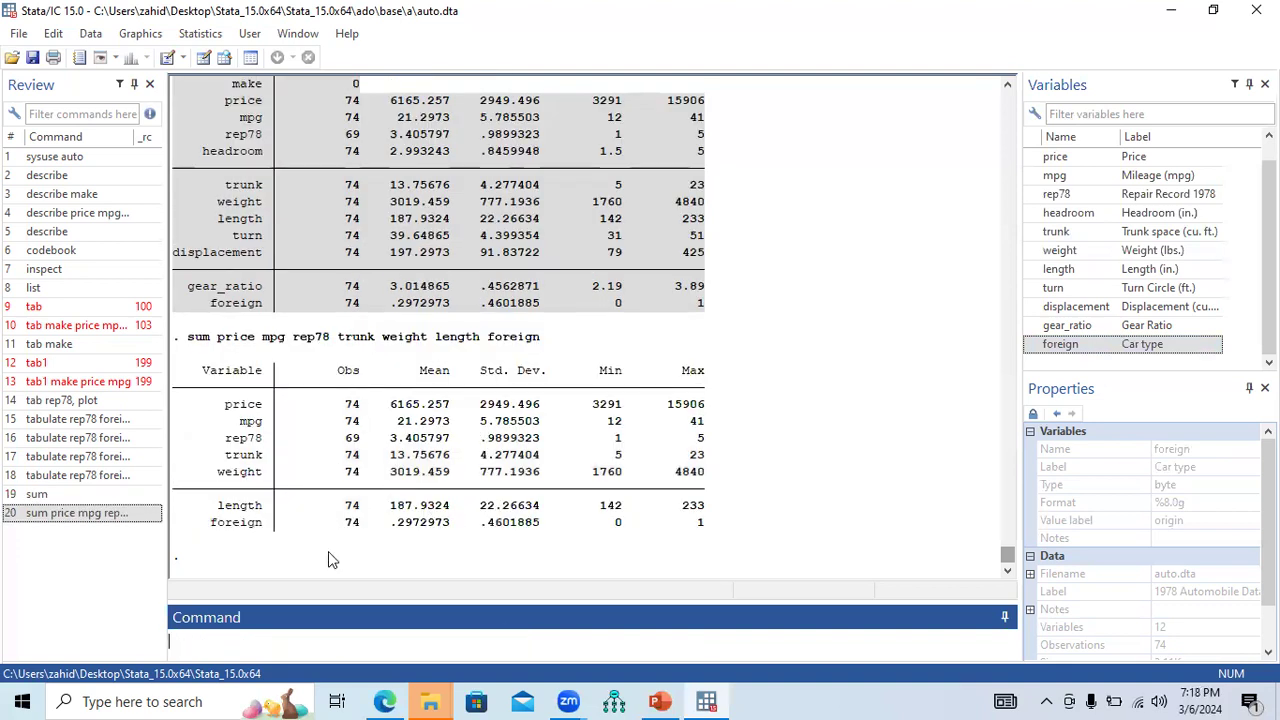
drag(176, 380, 708, 530)
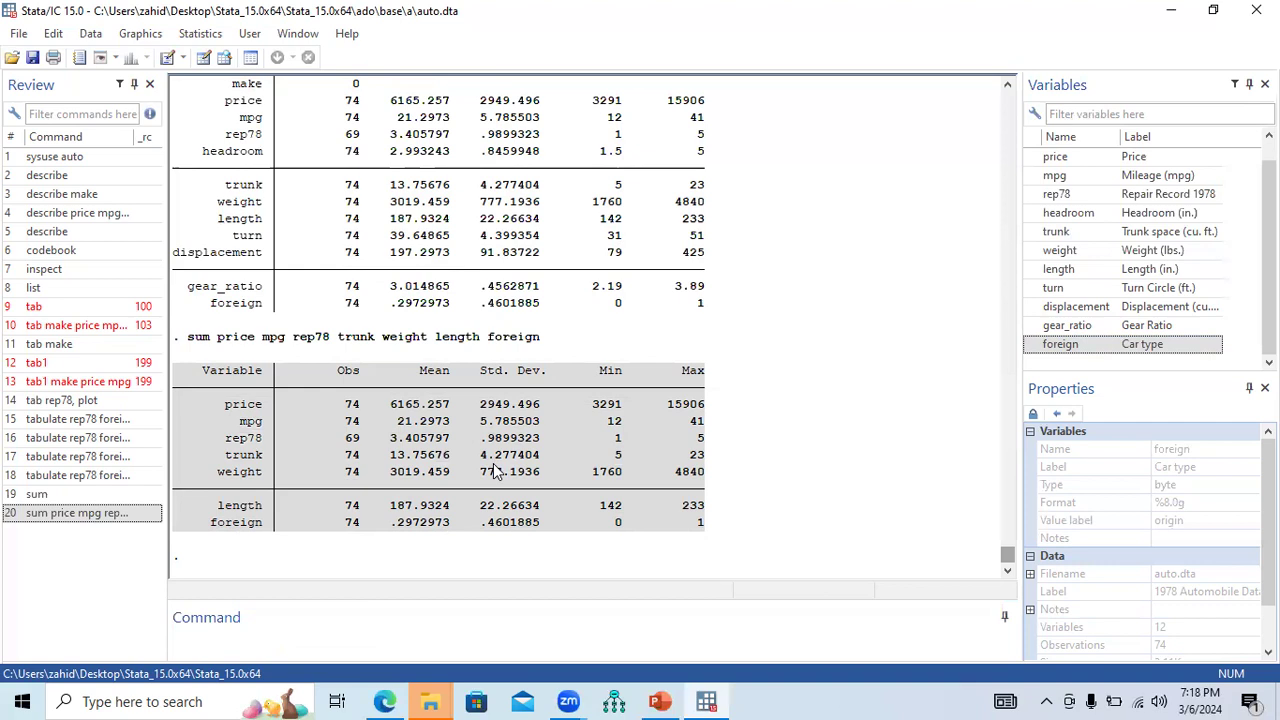
- Create a Word document named Output table on the desktop and open it
click(1171, 10)
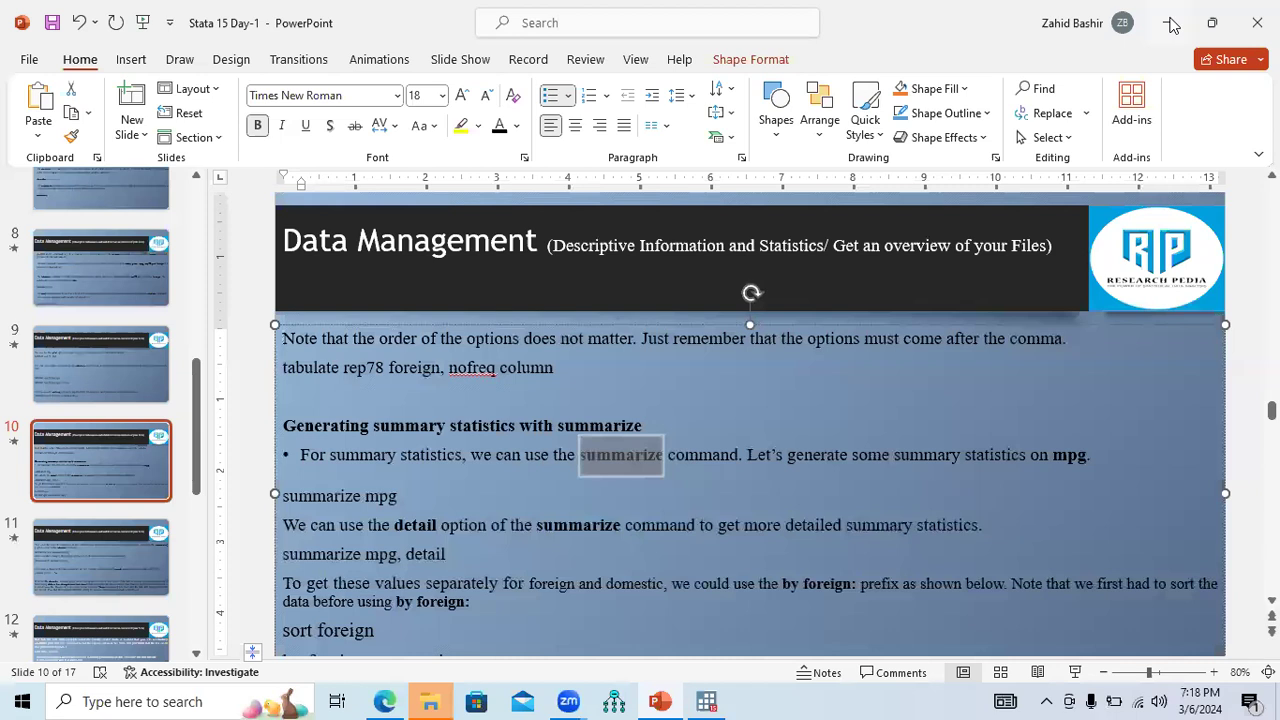
click(1171, 23)
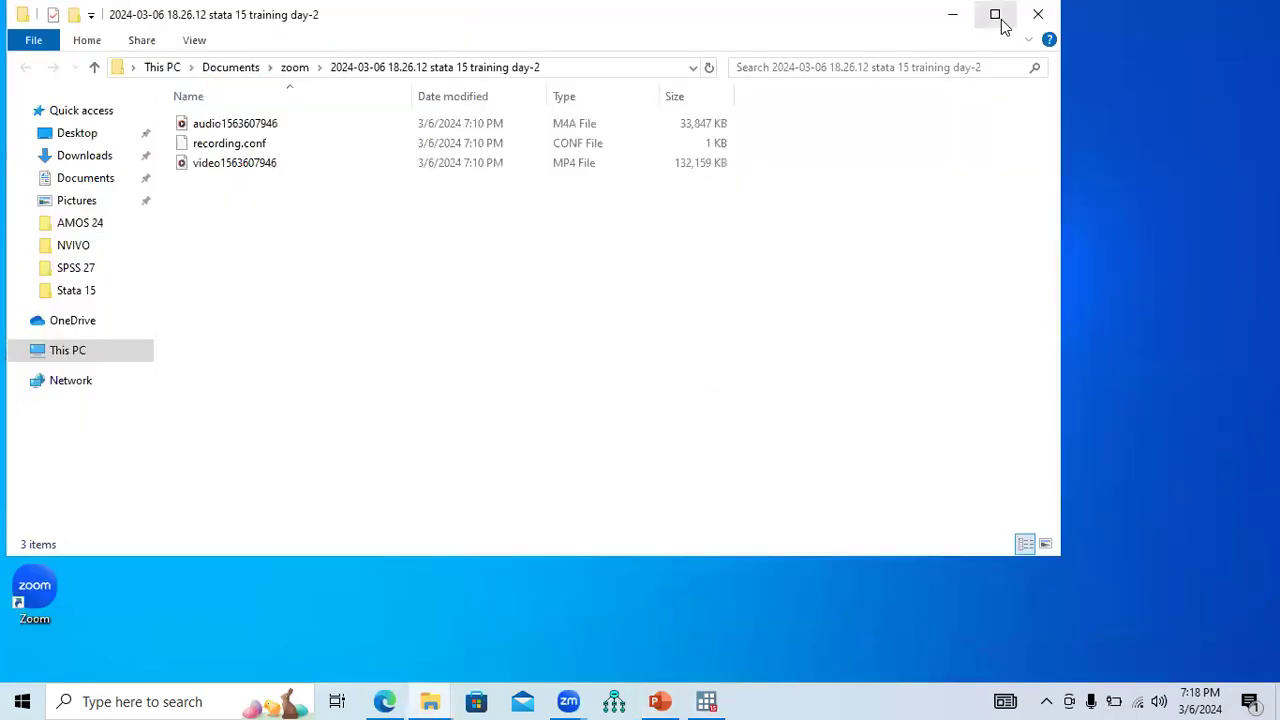
click(943, 17)
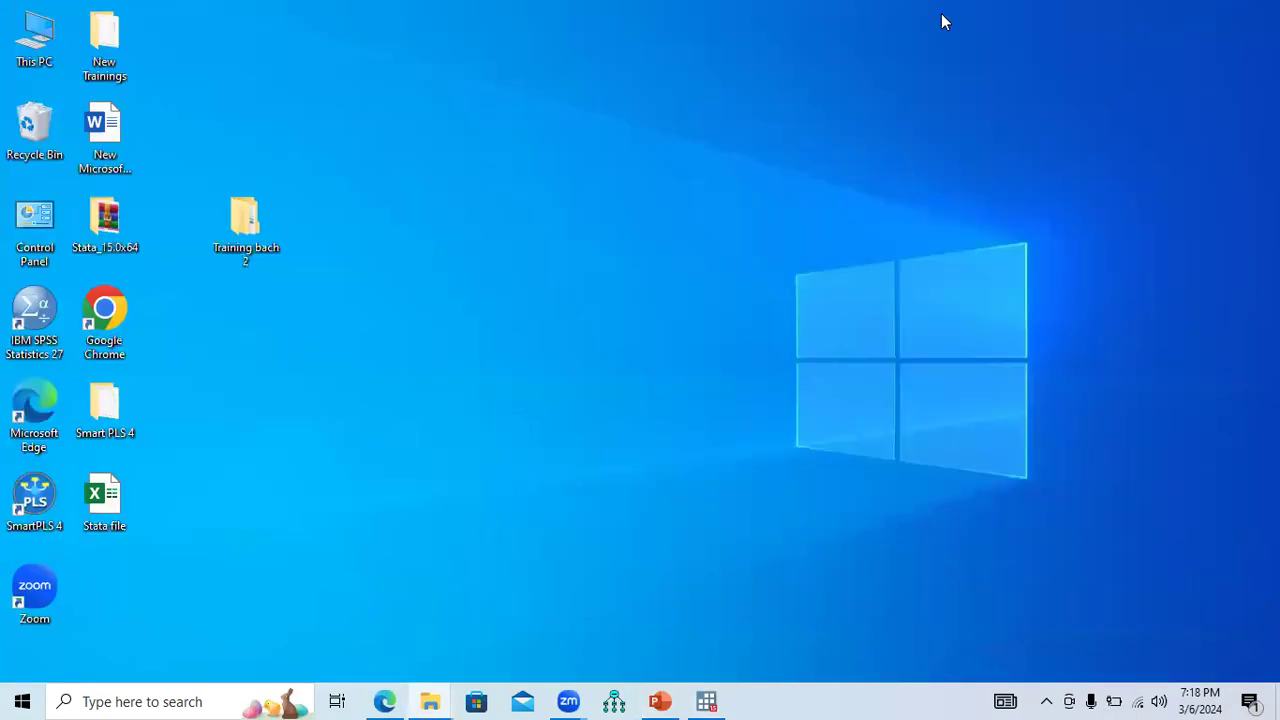
right_click(297, 323)
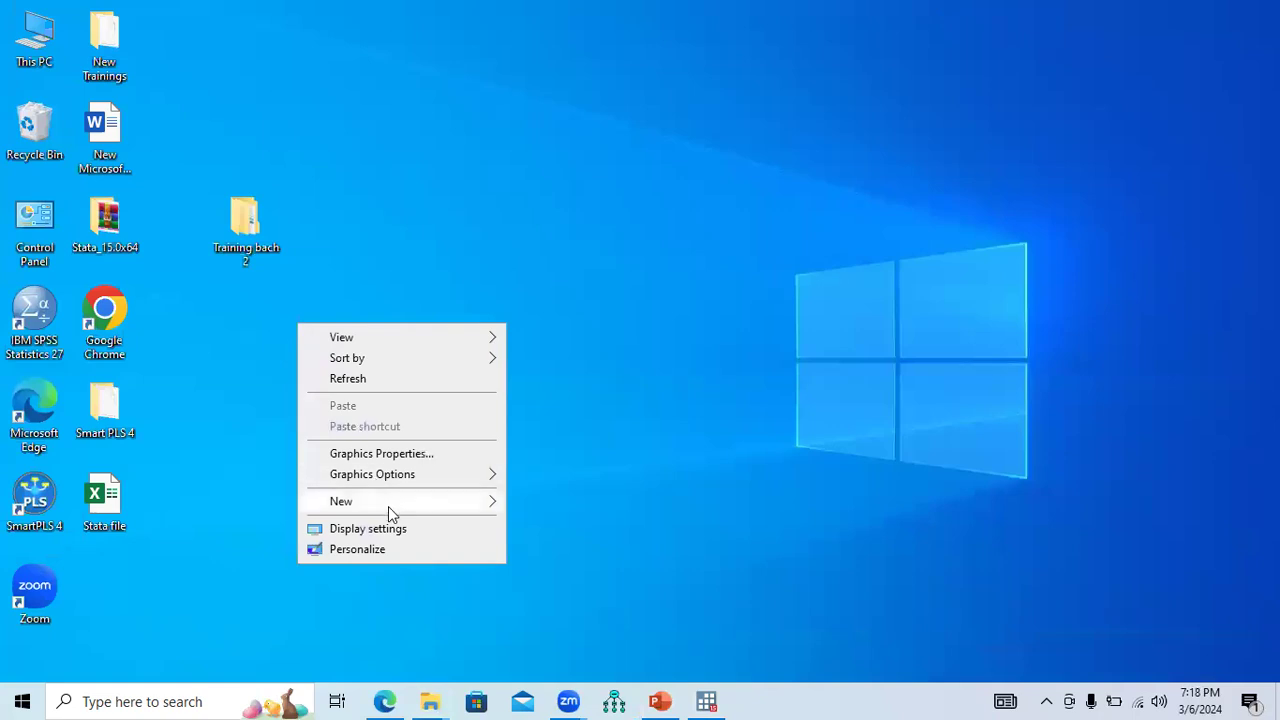
mouse_move(388, 508)
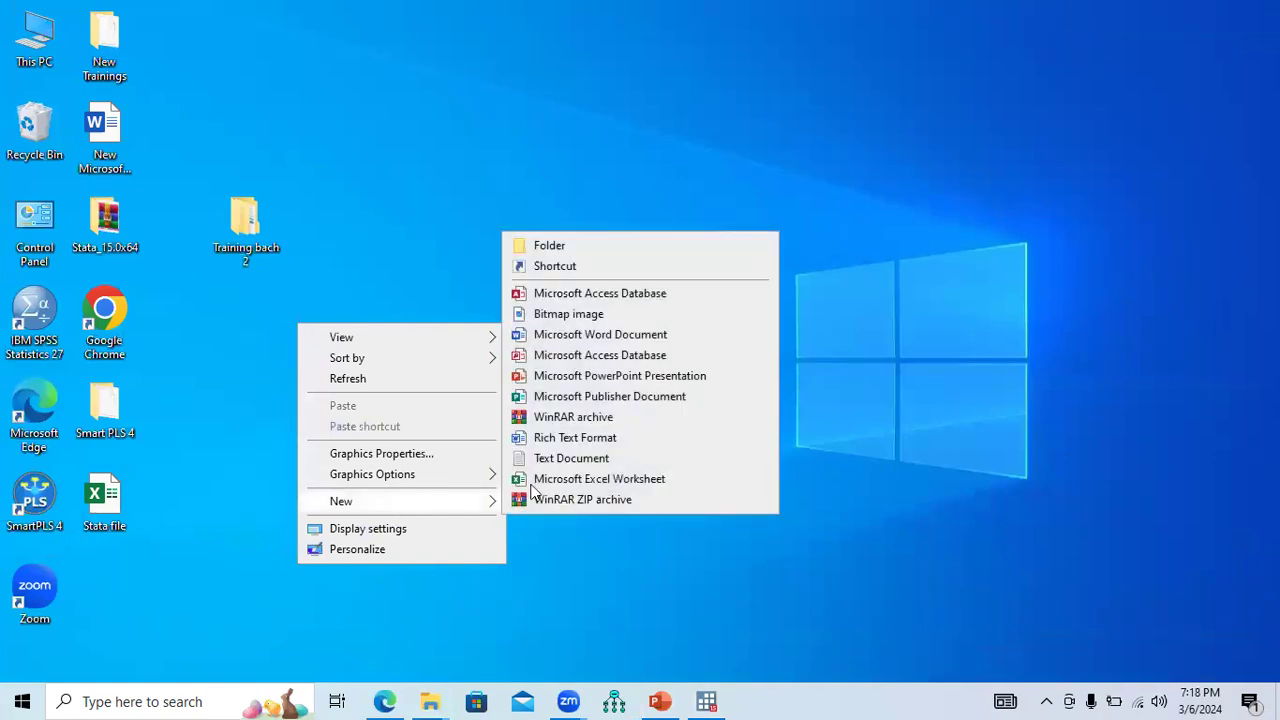
click(578, 334)
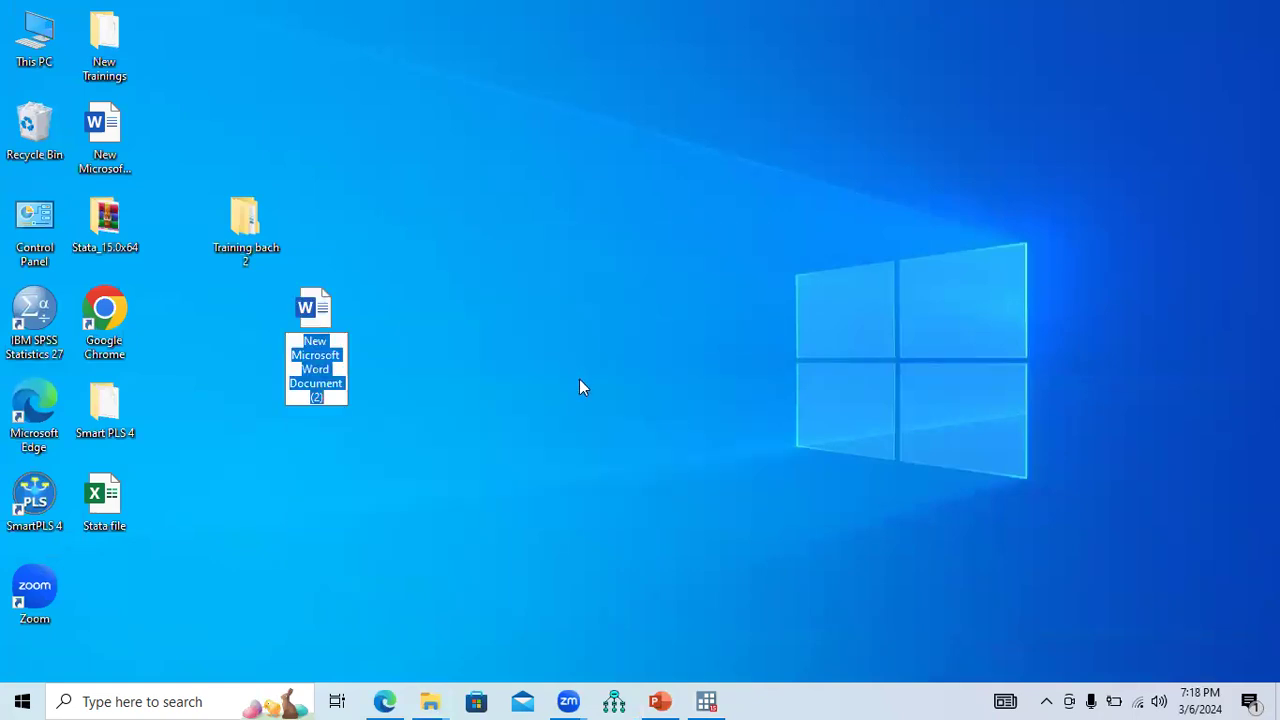
text(Output c)
key(BackSpace)
text(table)
key(Return)
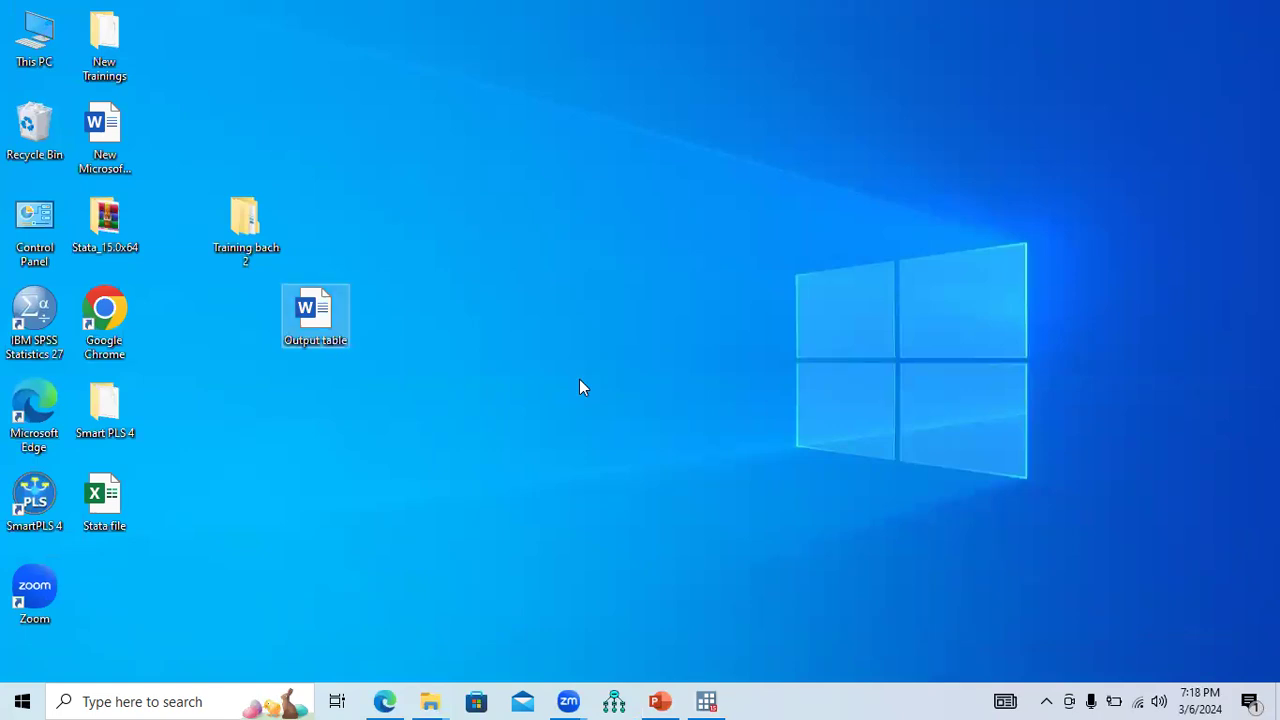
key(Return)
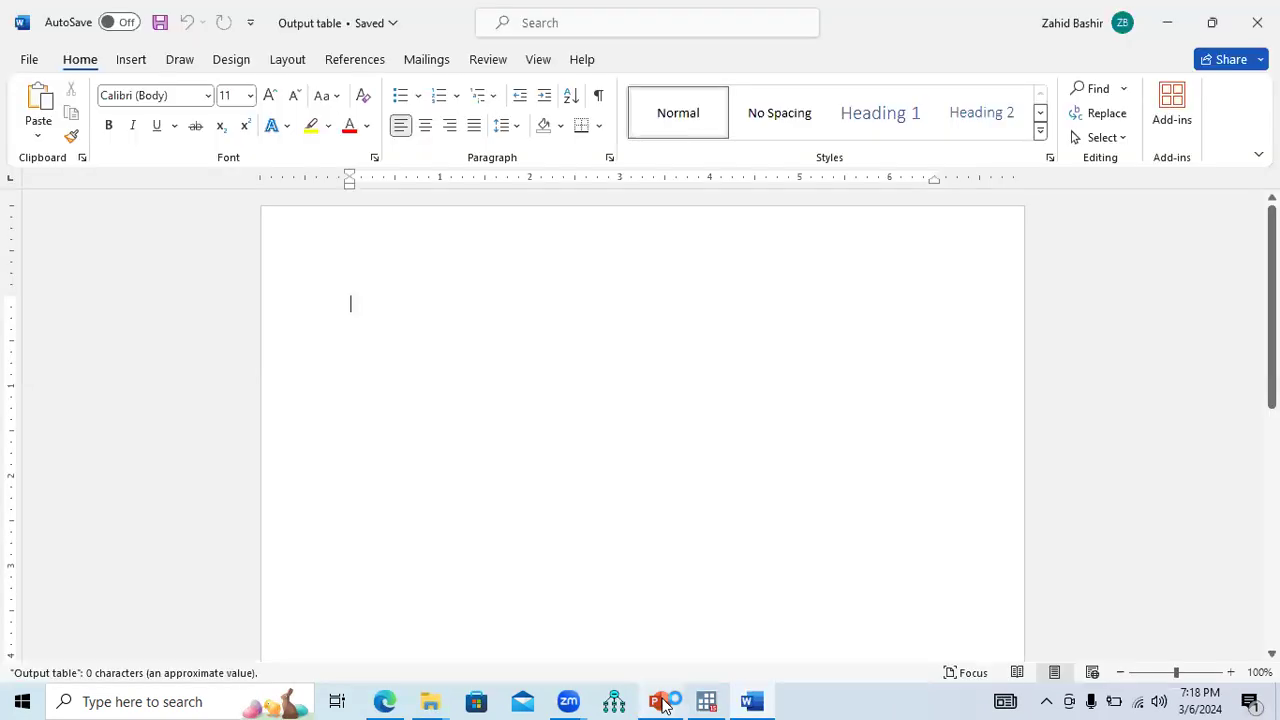
- Copy the selected summary table from Stata as a picture and paste it into the Output table document in Word
click(706, 701)
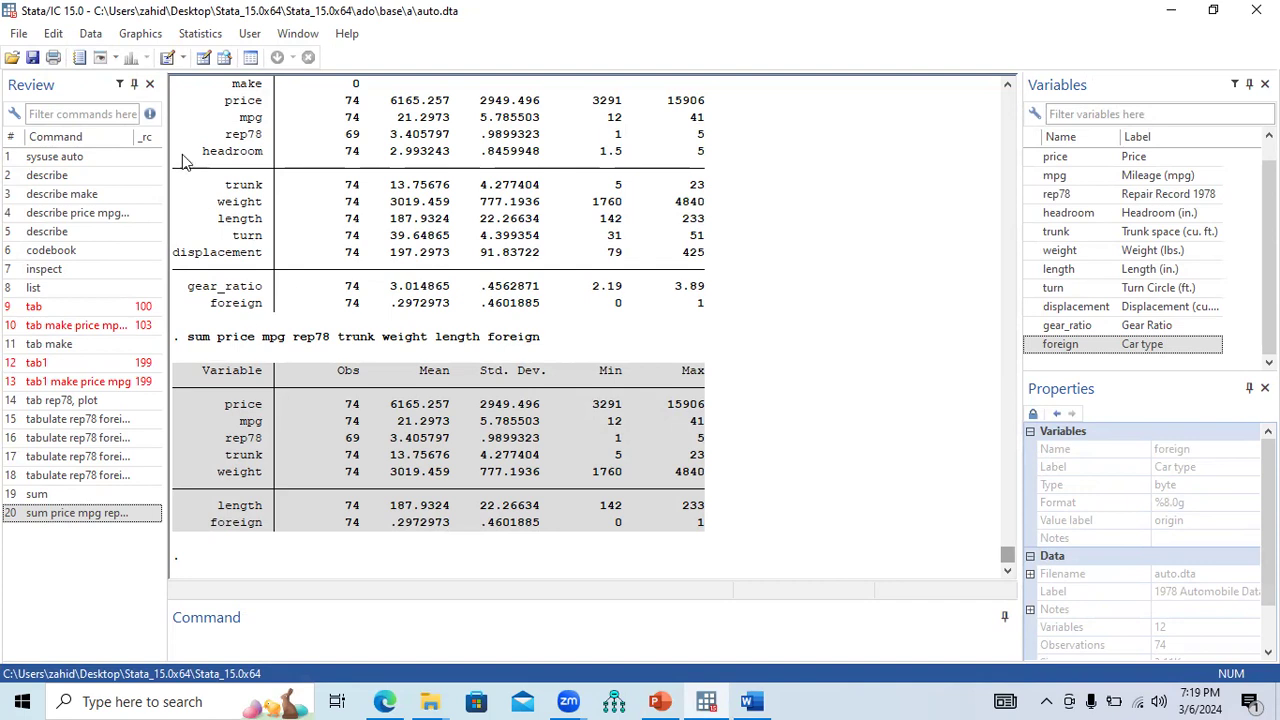
click(90, 34)
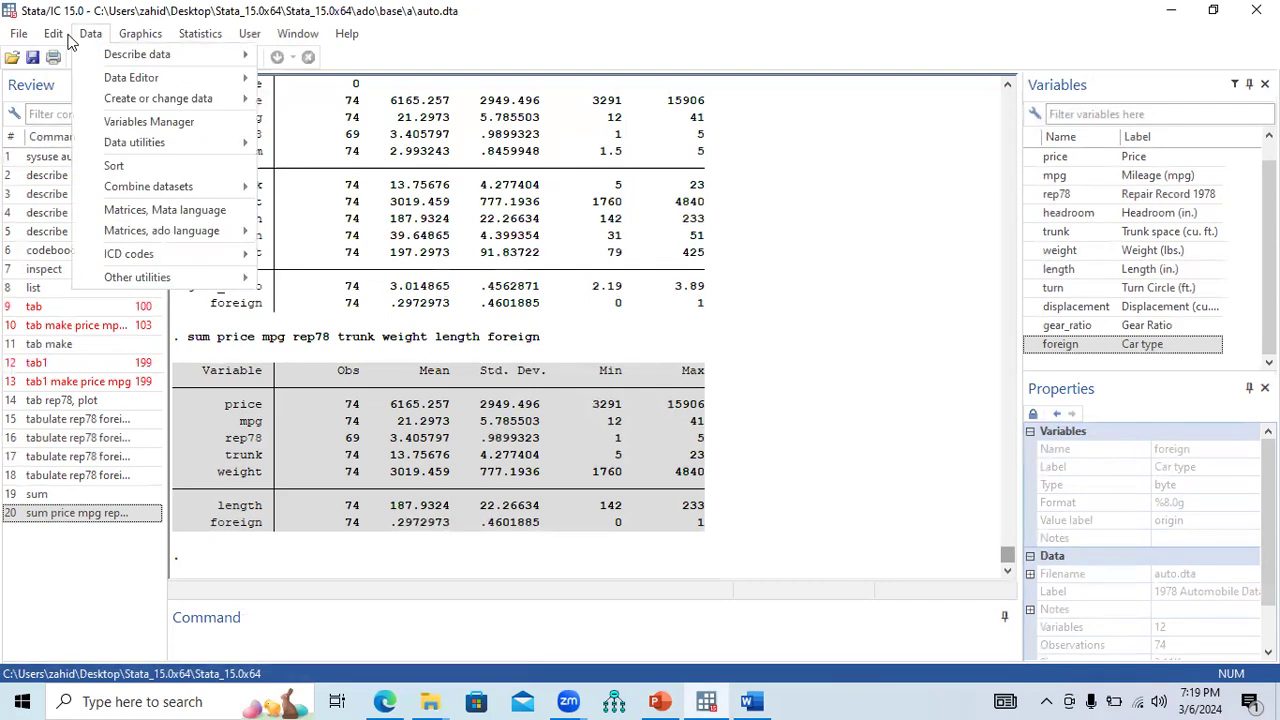
mouse_move(60, 38)
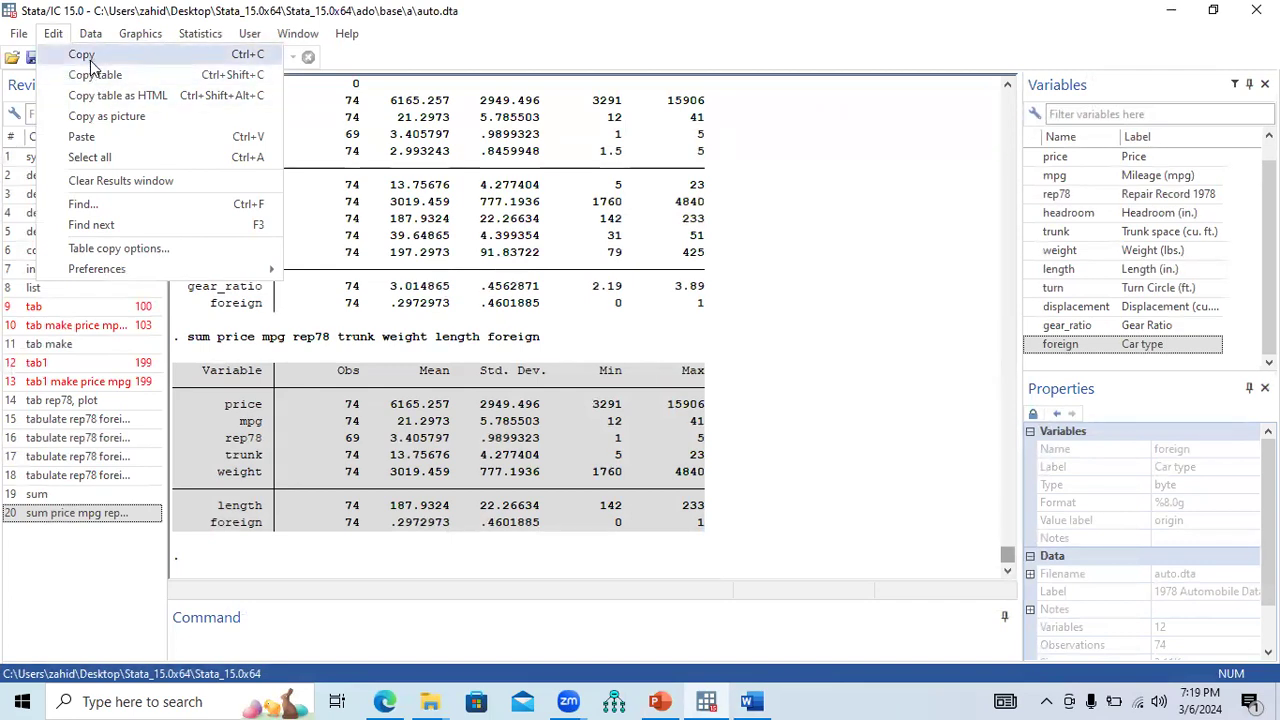
click(130, 120)
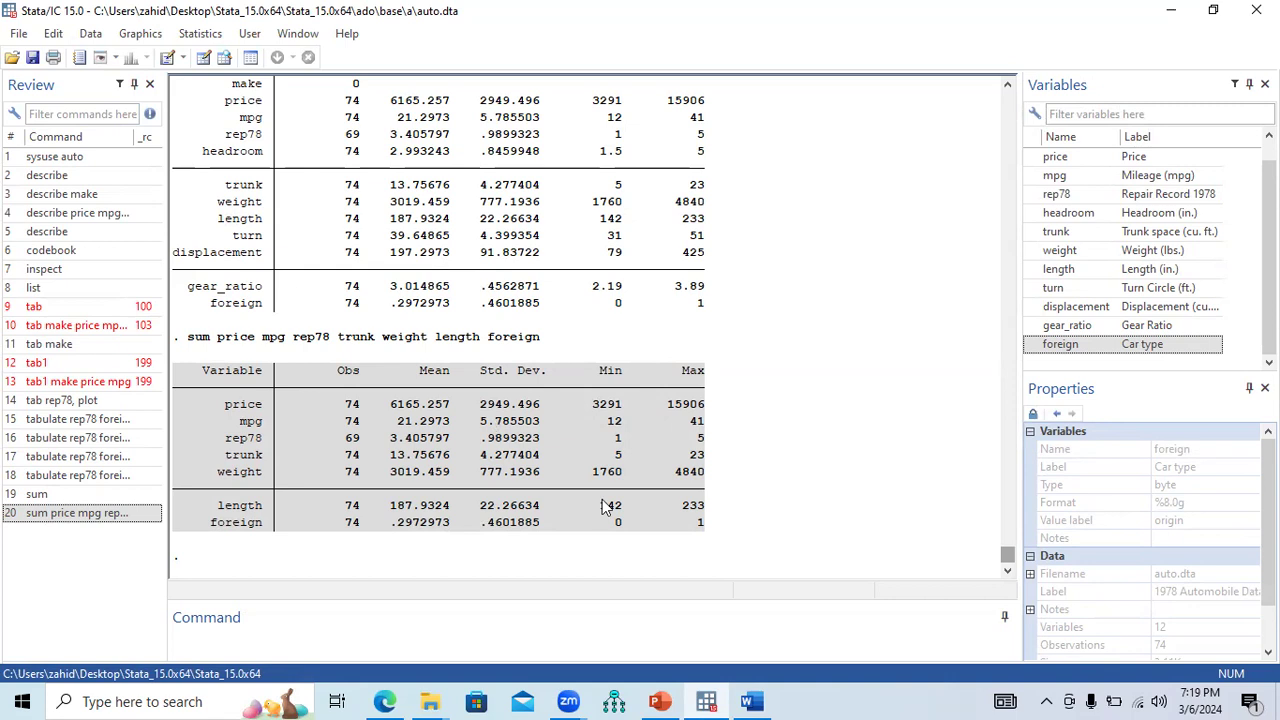
click(752, 701)
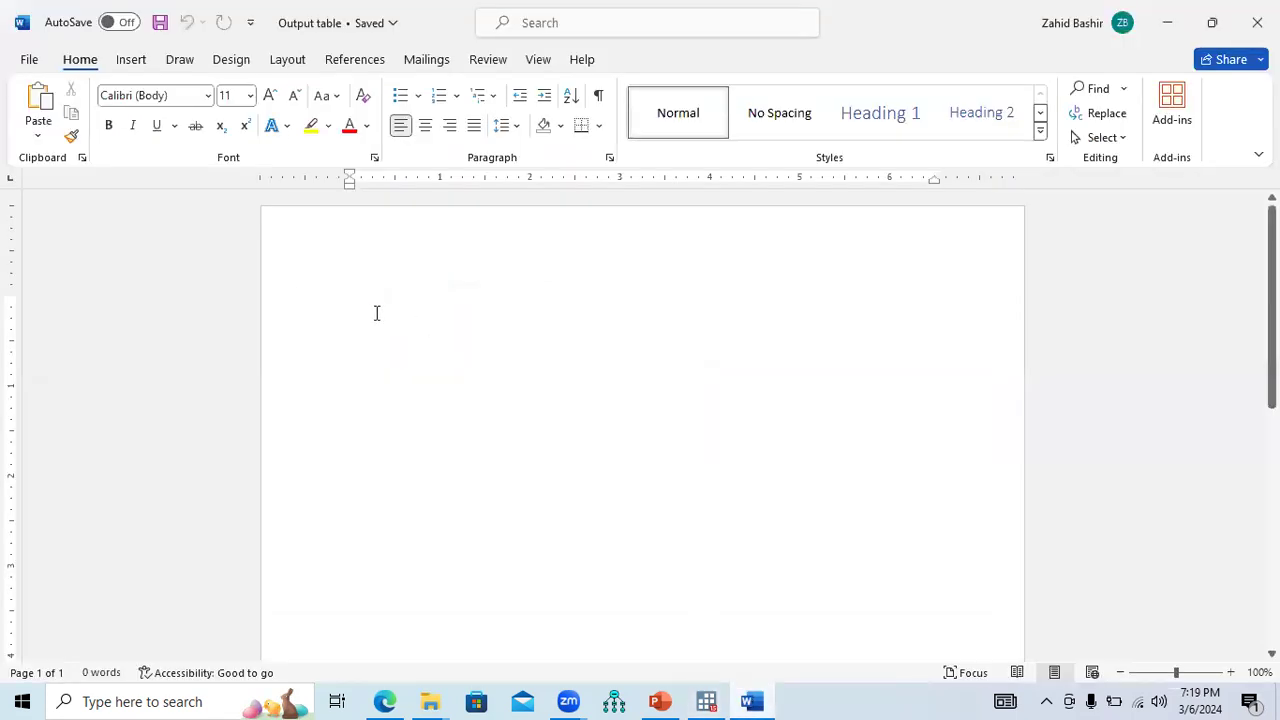
right_click(363, 307)
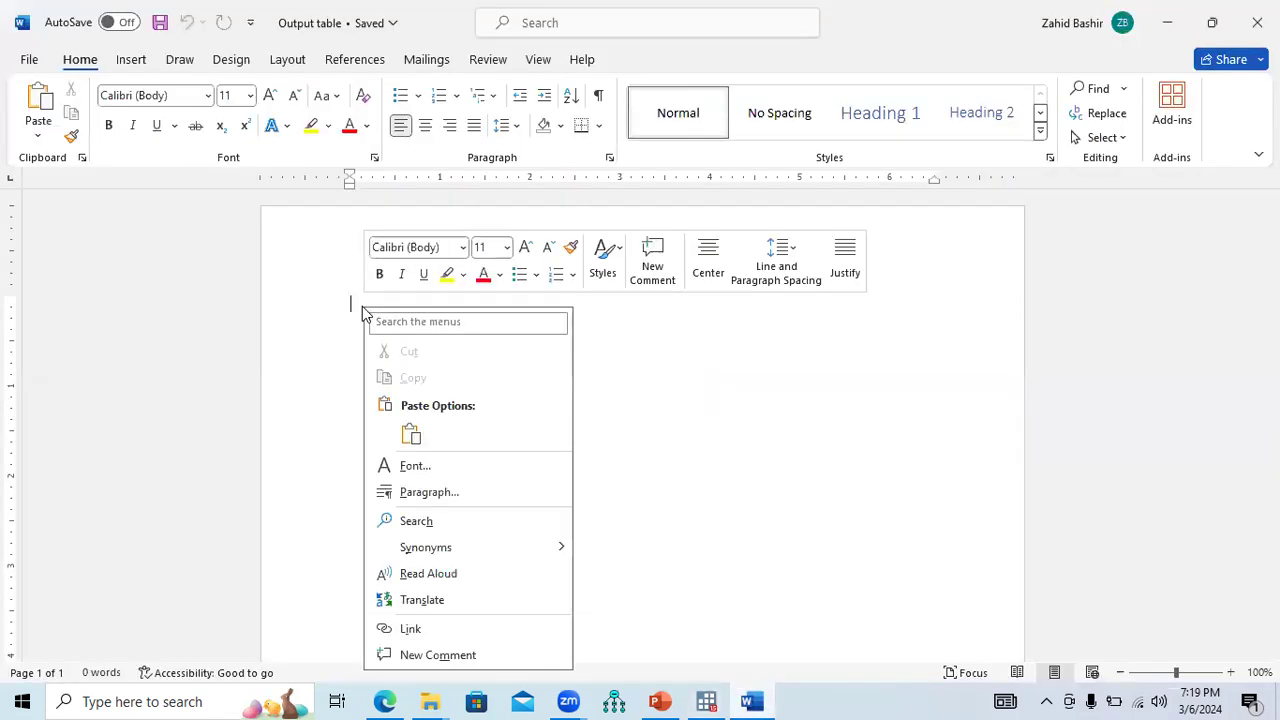
click(410, 435)
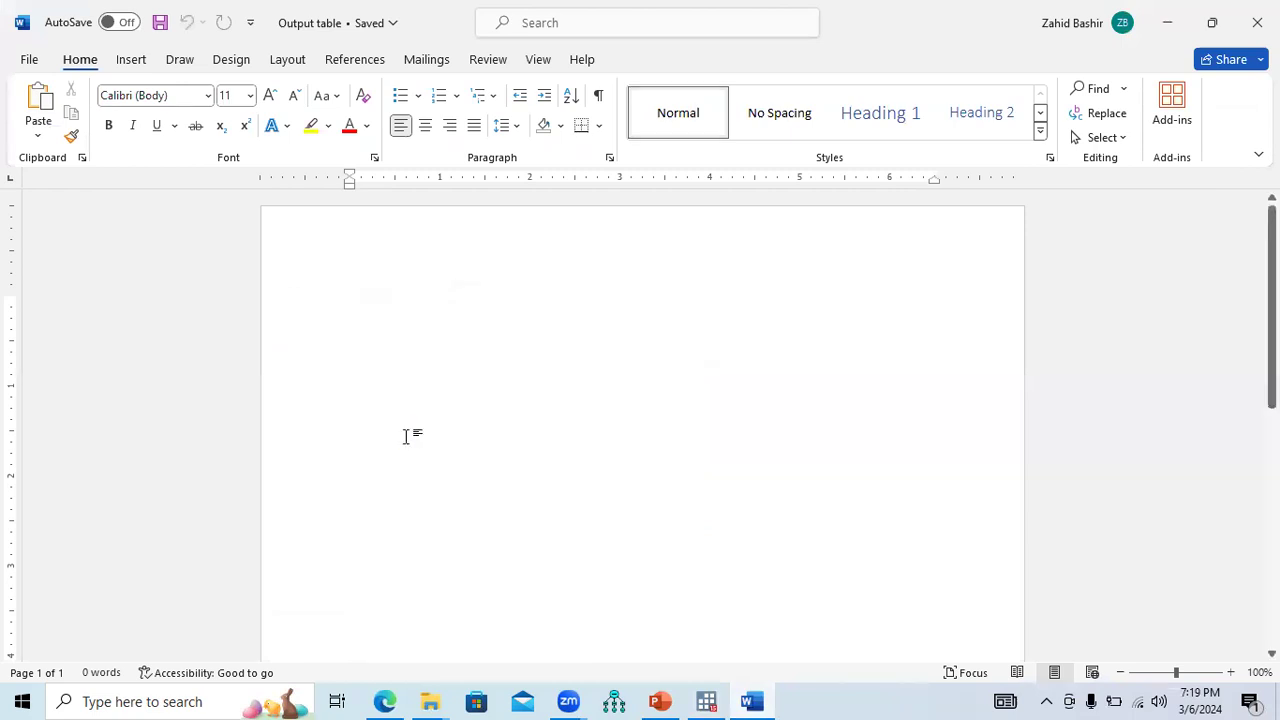
- Stretch the pasted table picture taller and wider, then delete it from the document
click(511, 340)
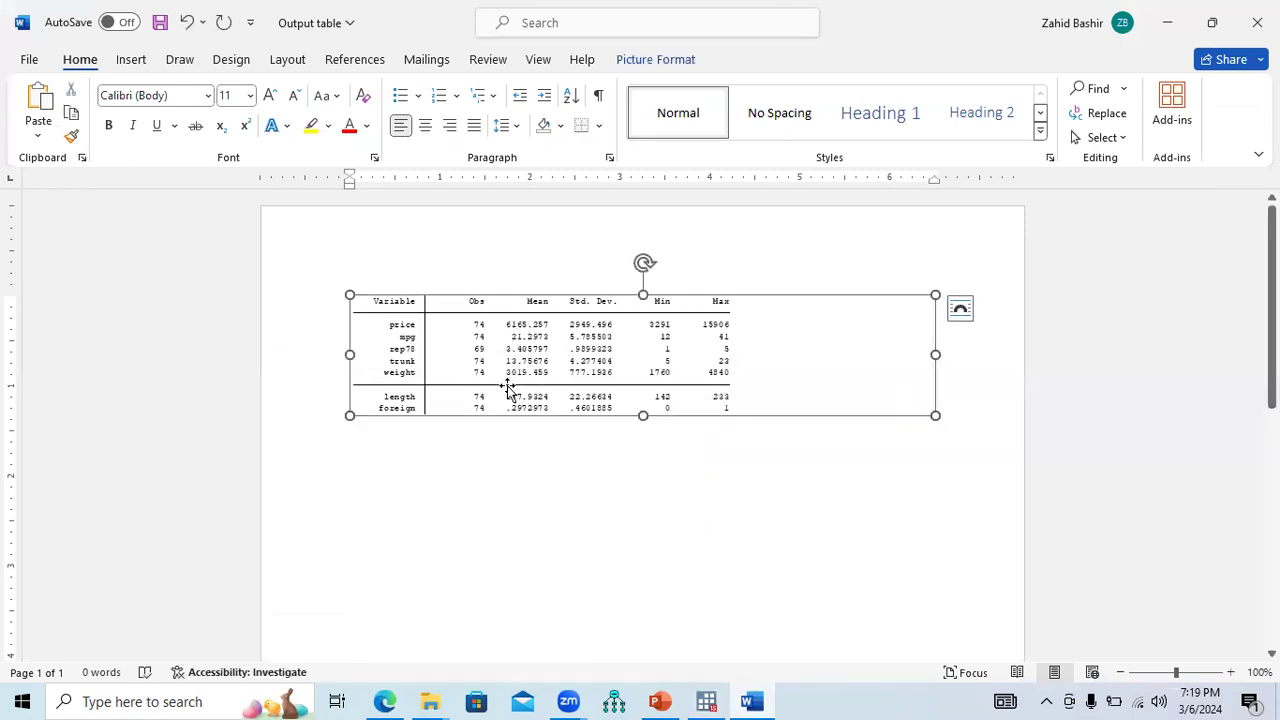
drag(642, 437, 651, 493)
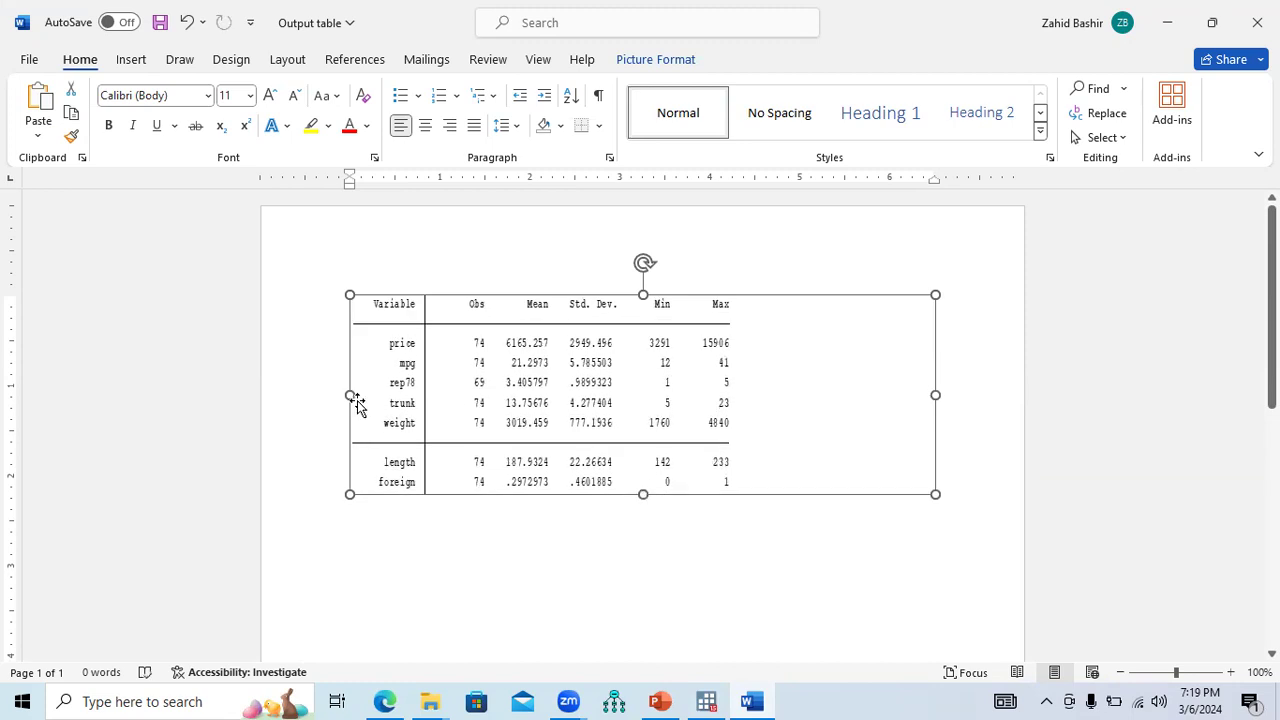
drag(349, 396, 340, 396)
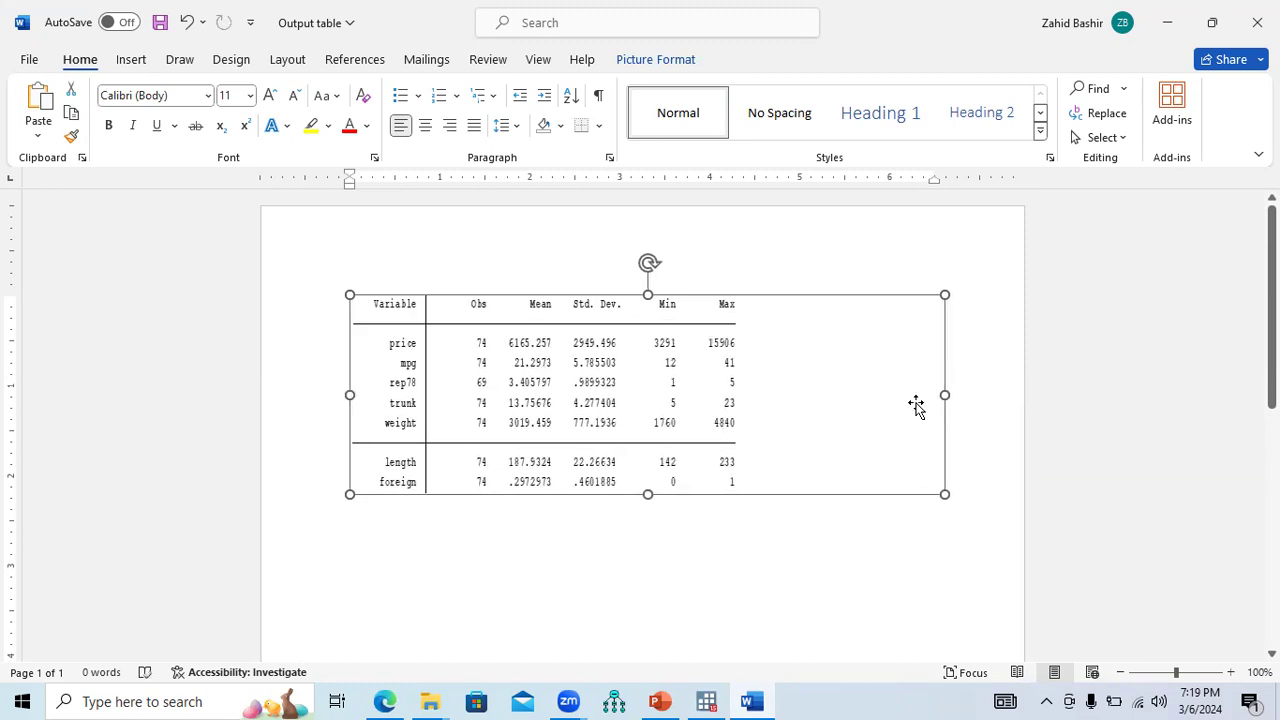
mouse_move(943, 395)
mouse_down()
mouse_move(862, 402)
mouse_move(965, 408)
mouse_up()
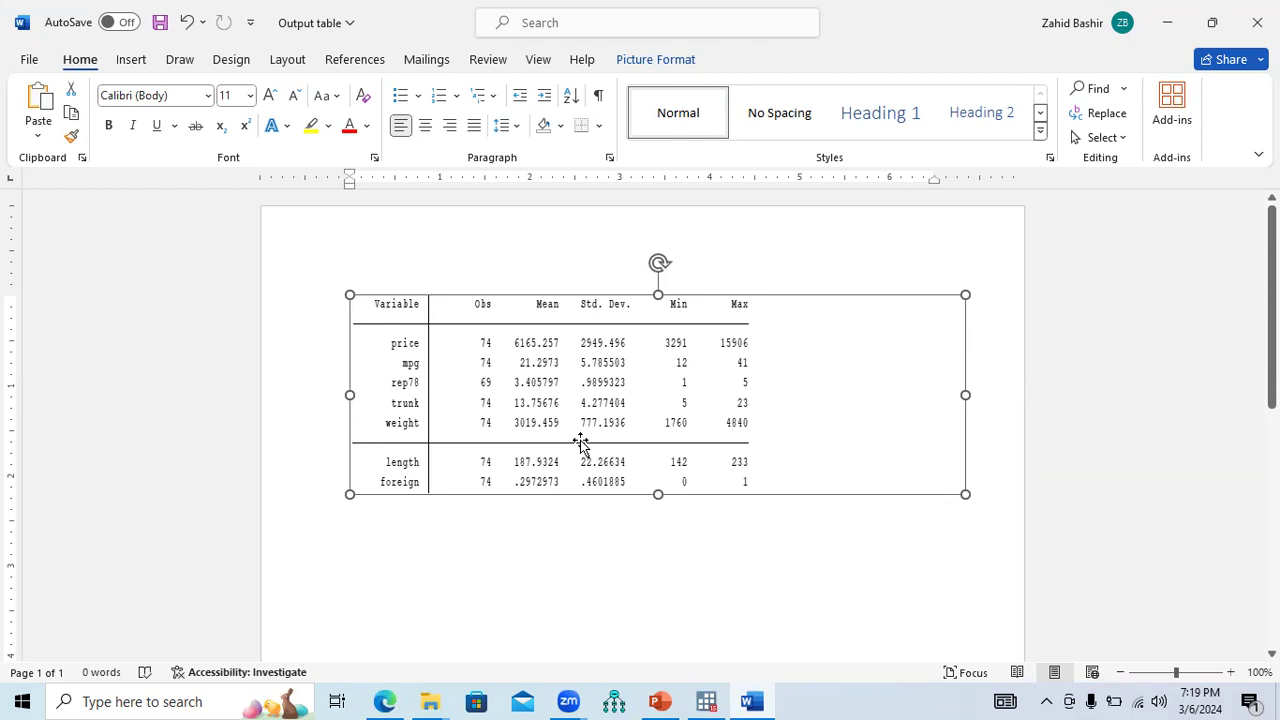
key(Delete)
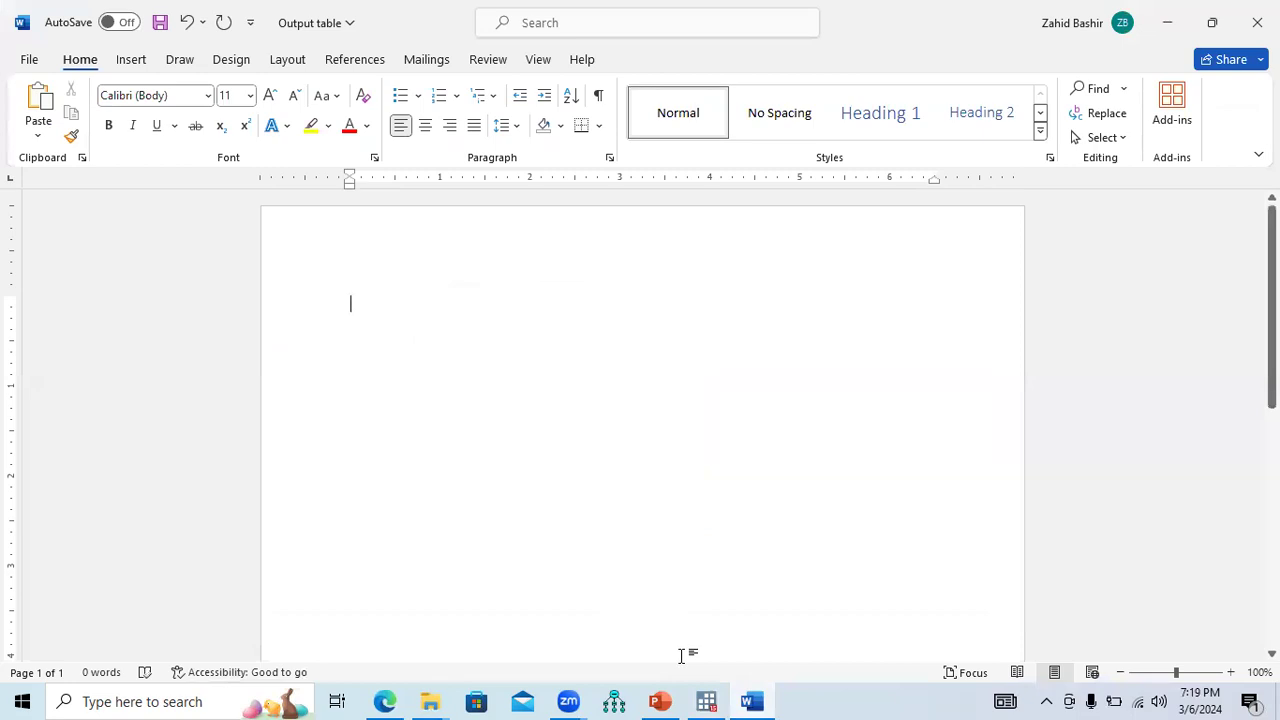
- Try transferring the selected summary table from Stata into the Word document with the plain Copy command, then delete the pasted picture
click(706, 701)
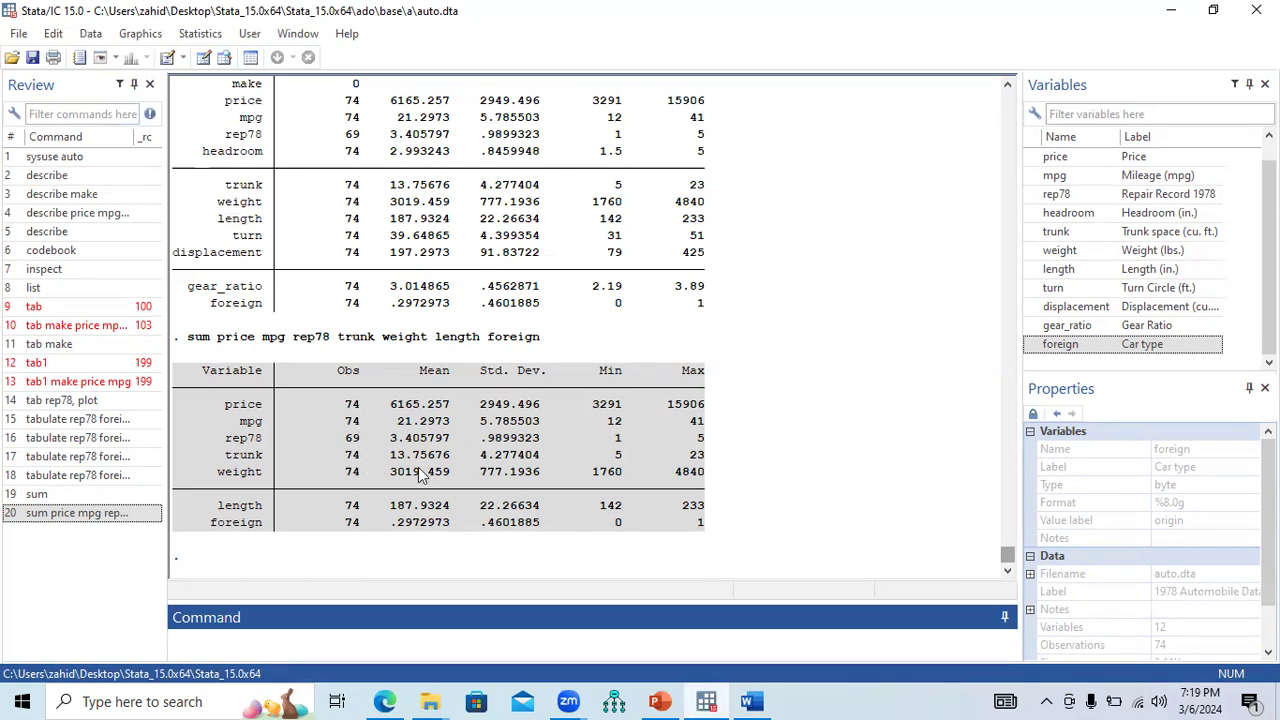
click(53, 33)
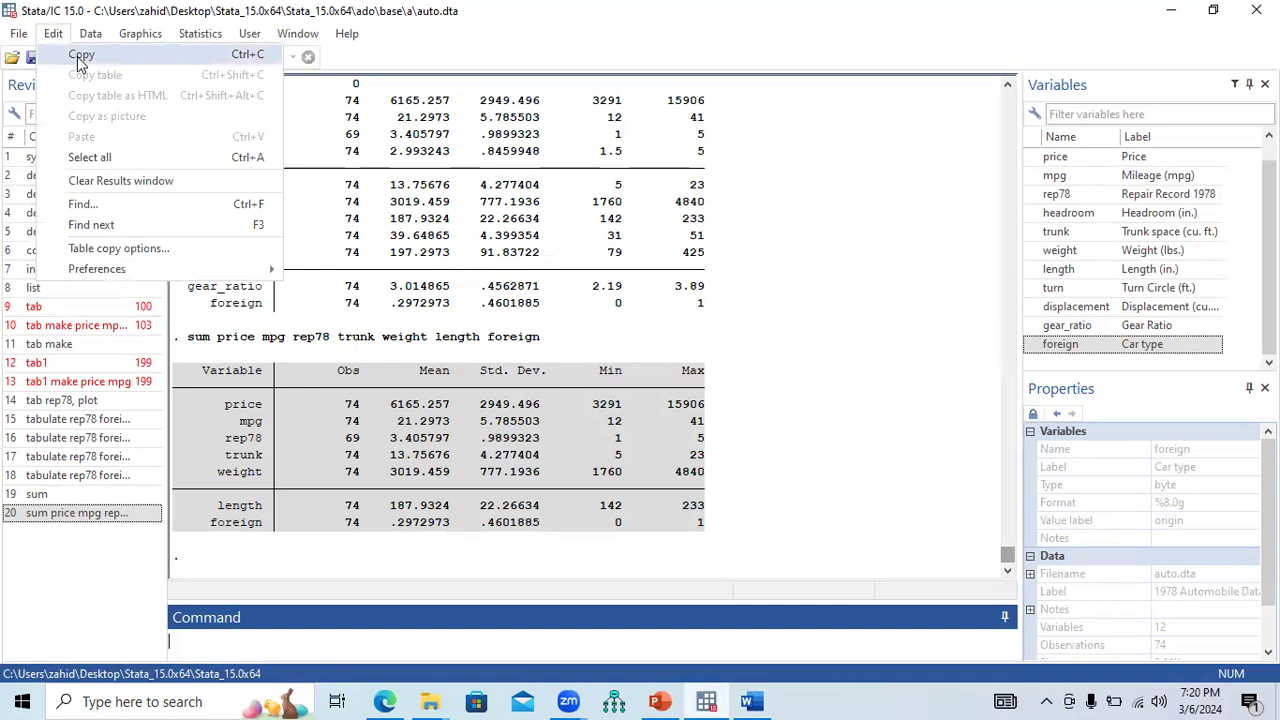
click(81, 56)
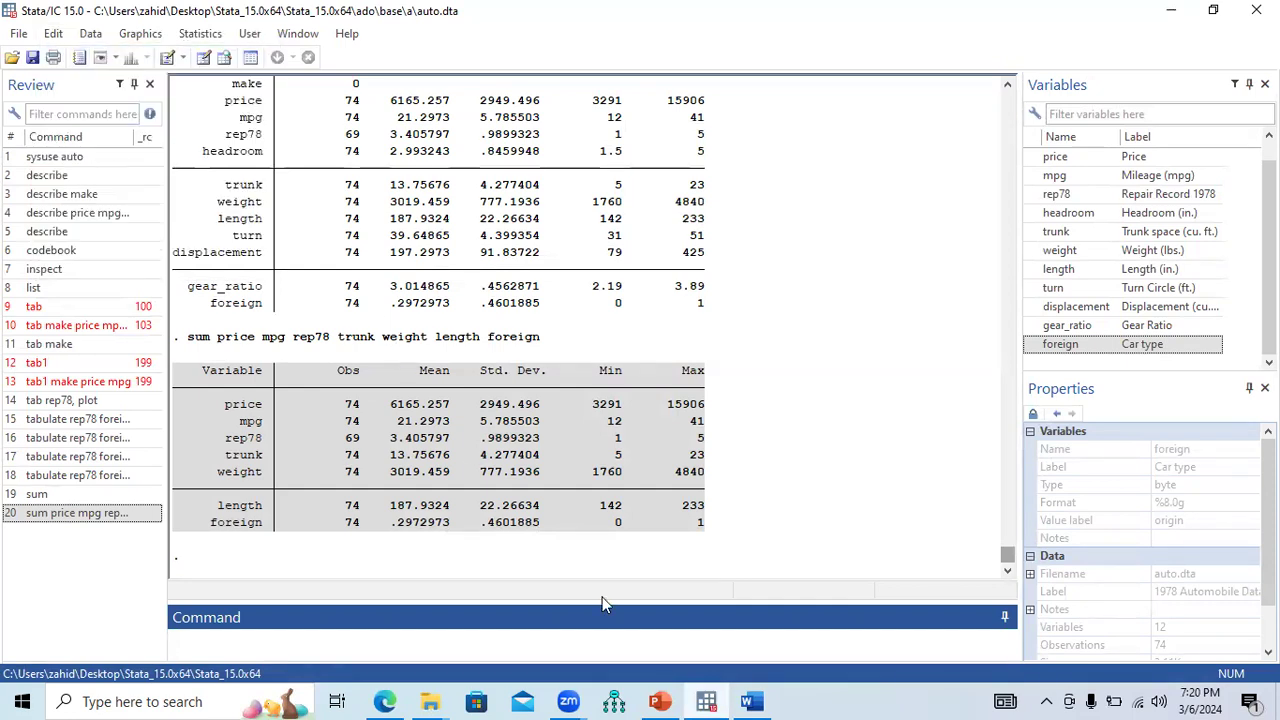
click(757, 701)
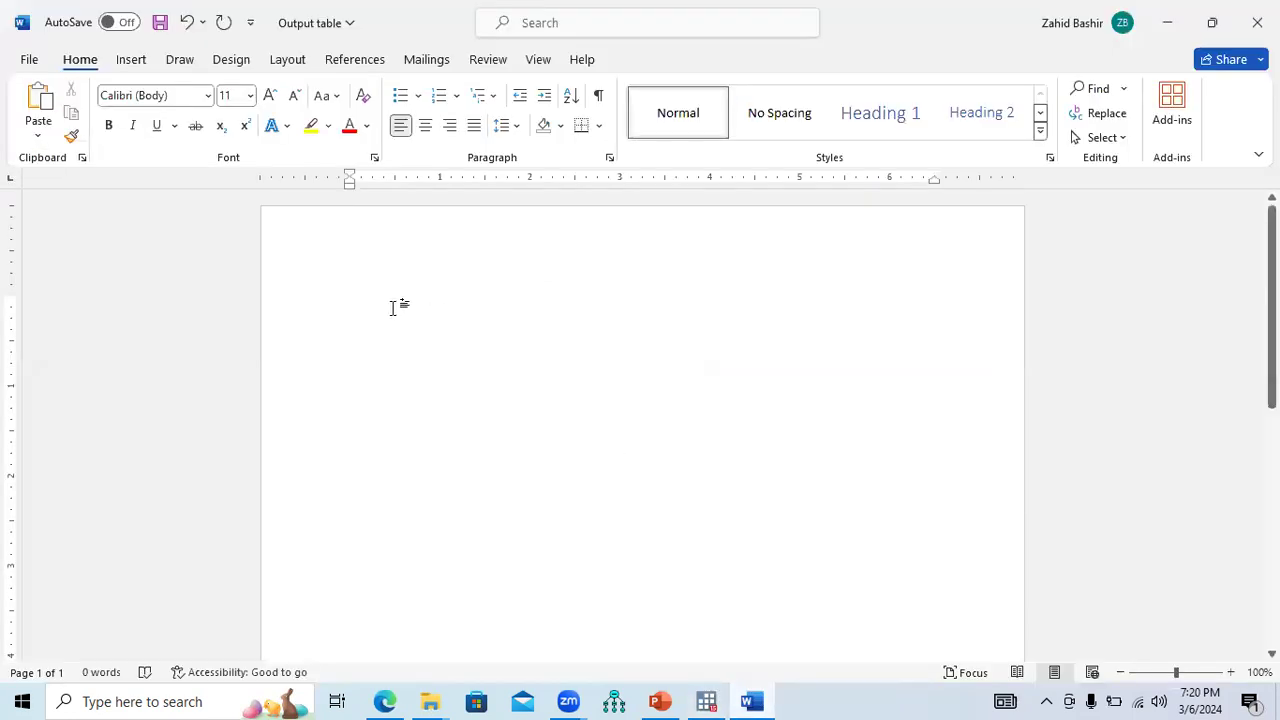
right_click(394, 316)
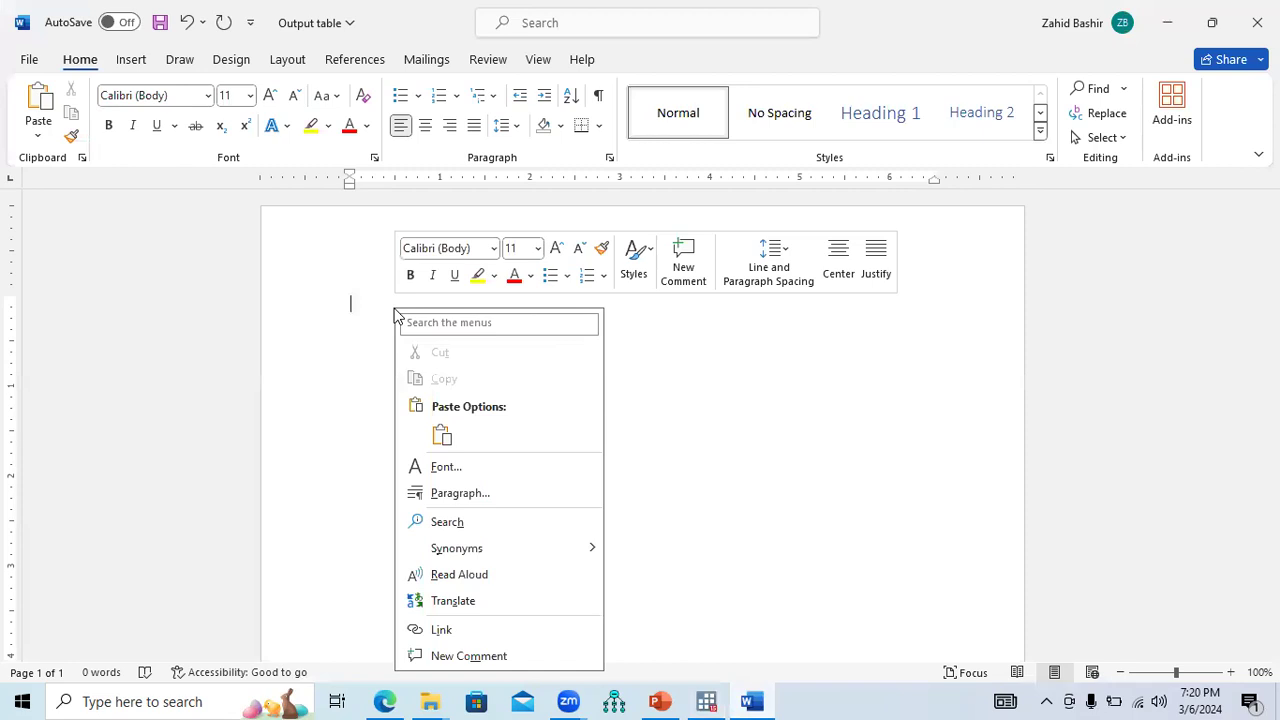
click(437, 430)
click(460, 384)
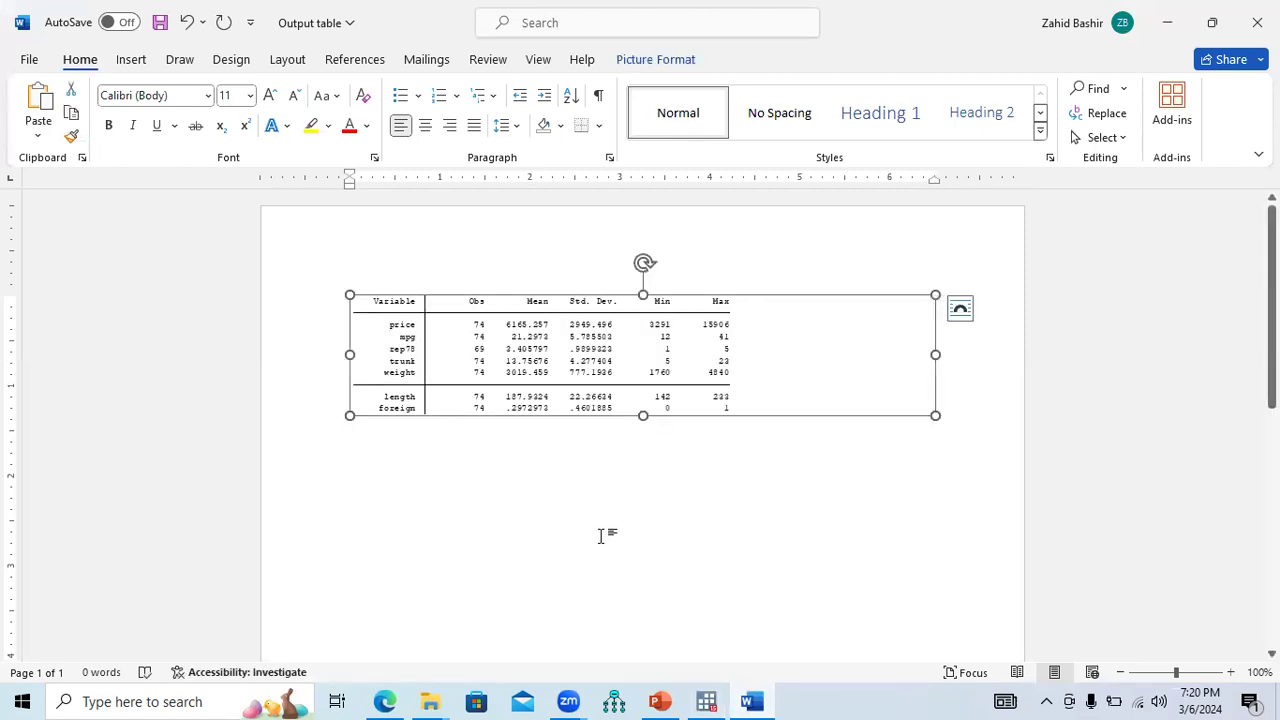
key(Delete)
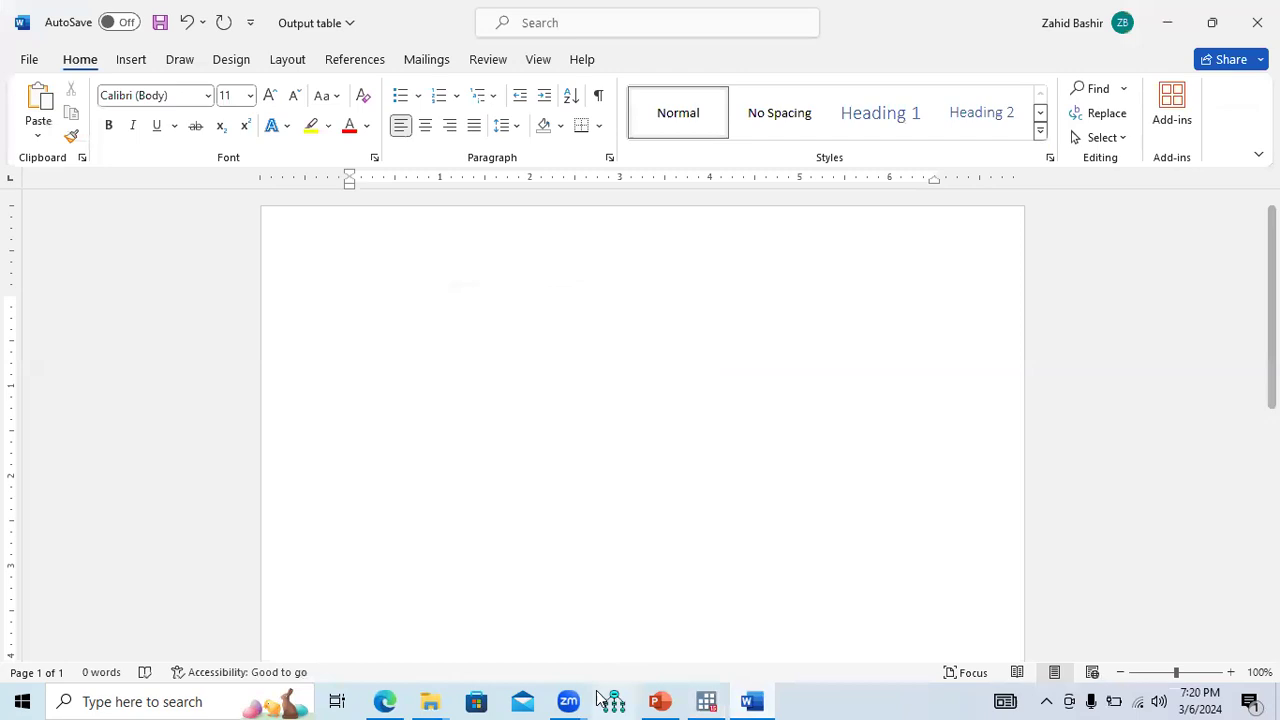
- Reselect the summary table in Stata's results, copy it with Copy table, and paste it into the Output table document in Word
click(706, 700)
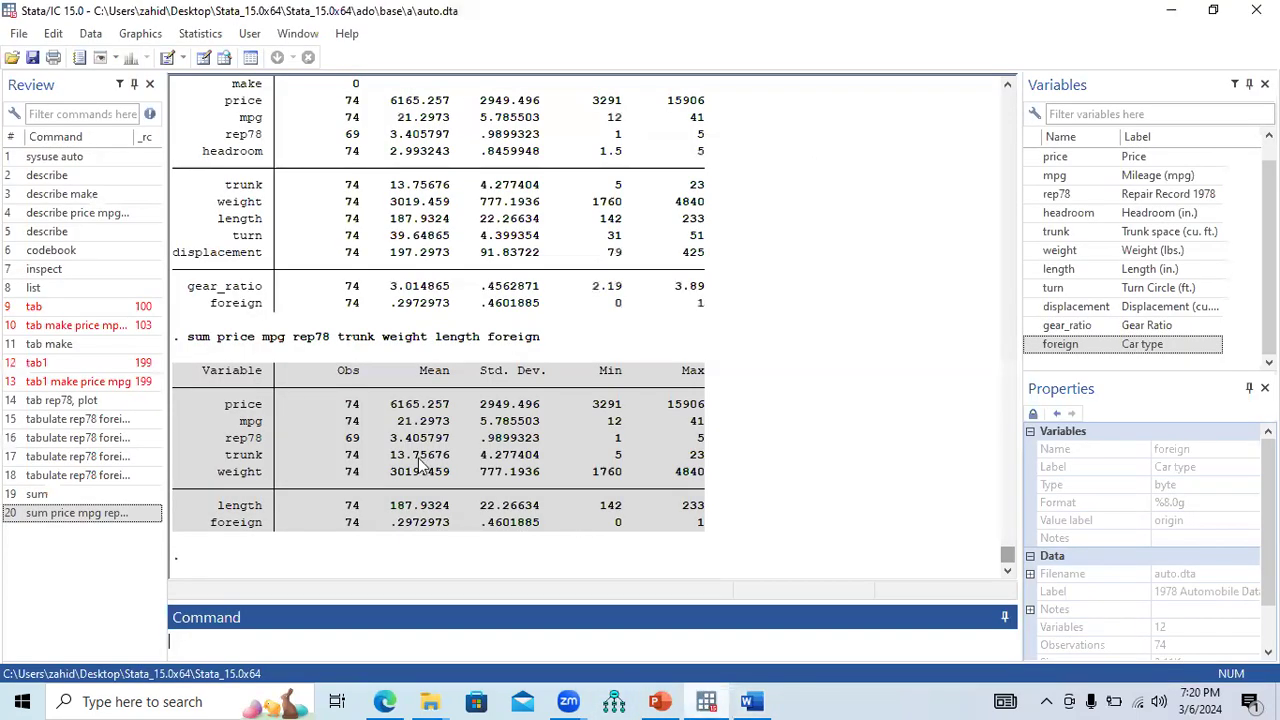
drag(180, 372, 707, 525)
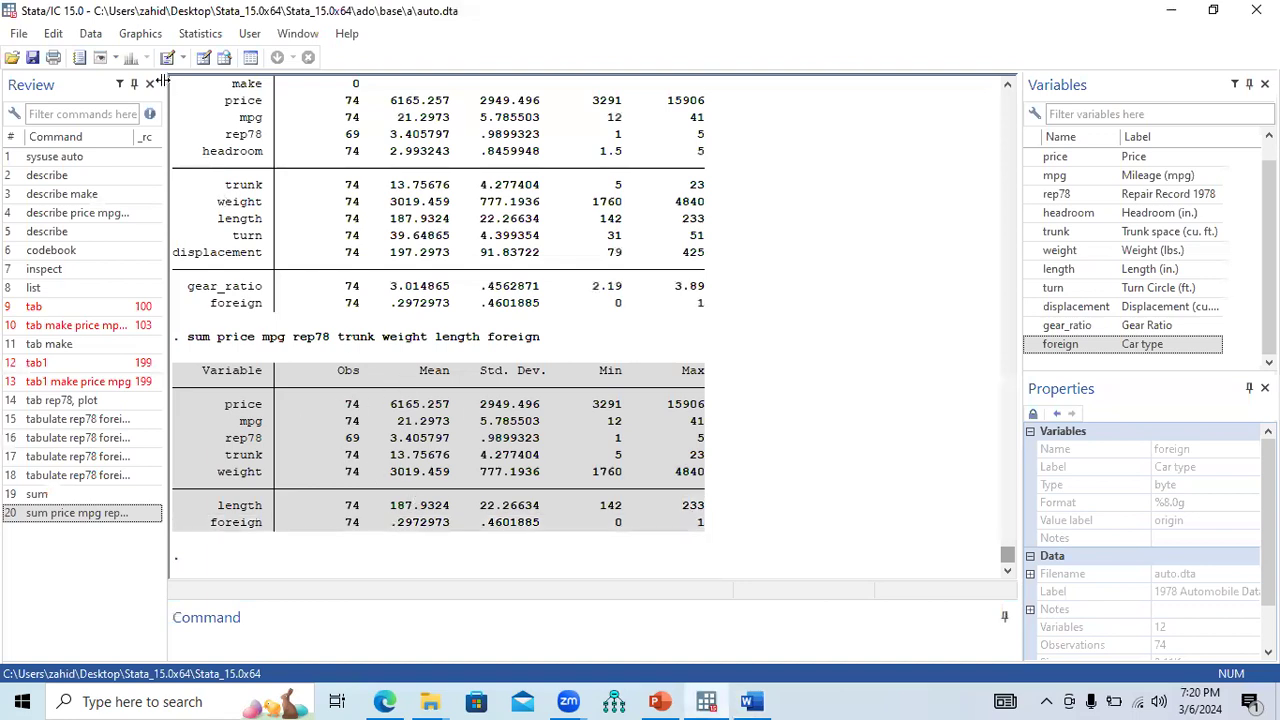
click(56, 34)
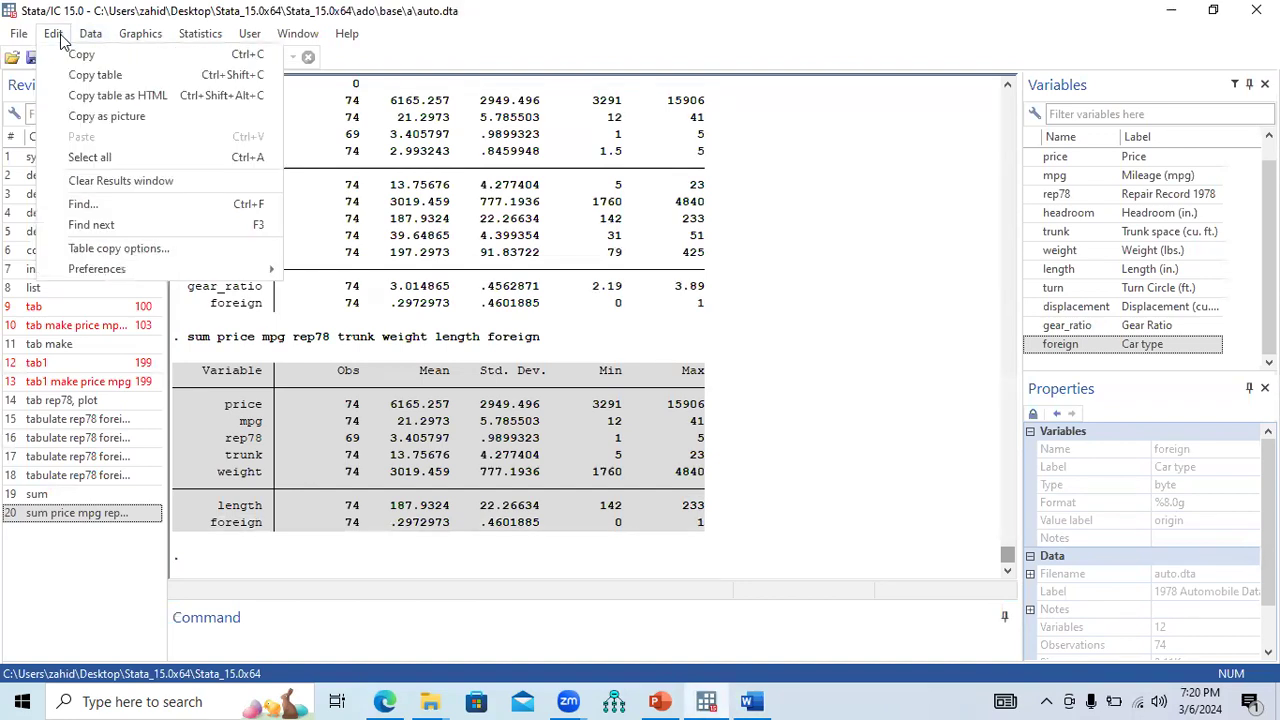
click(118, 76)
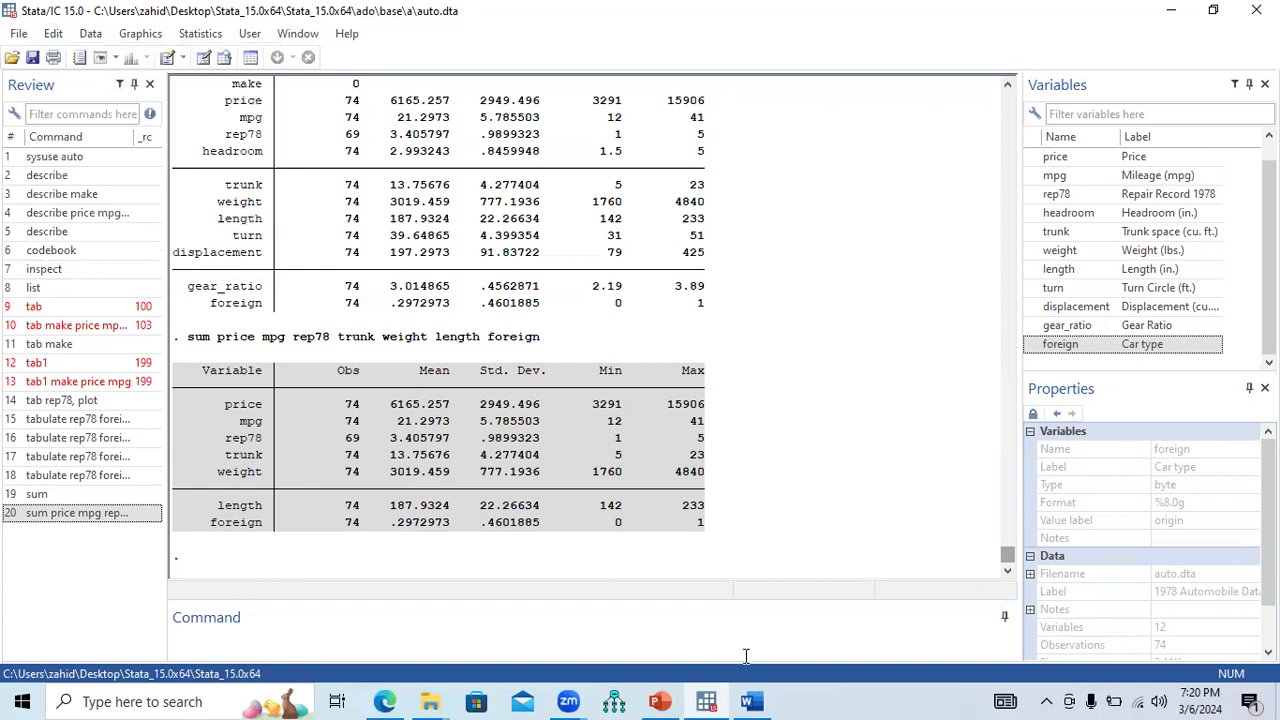
click(752, 701)
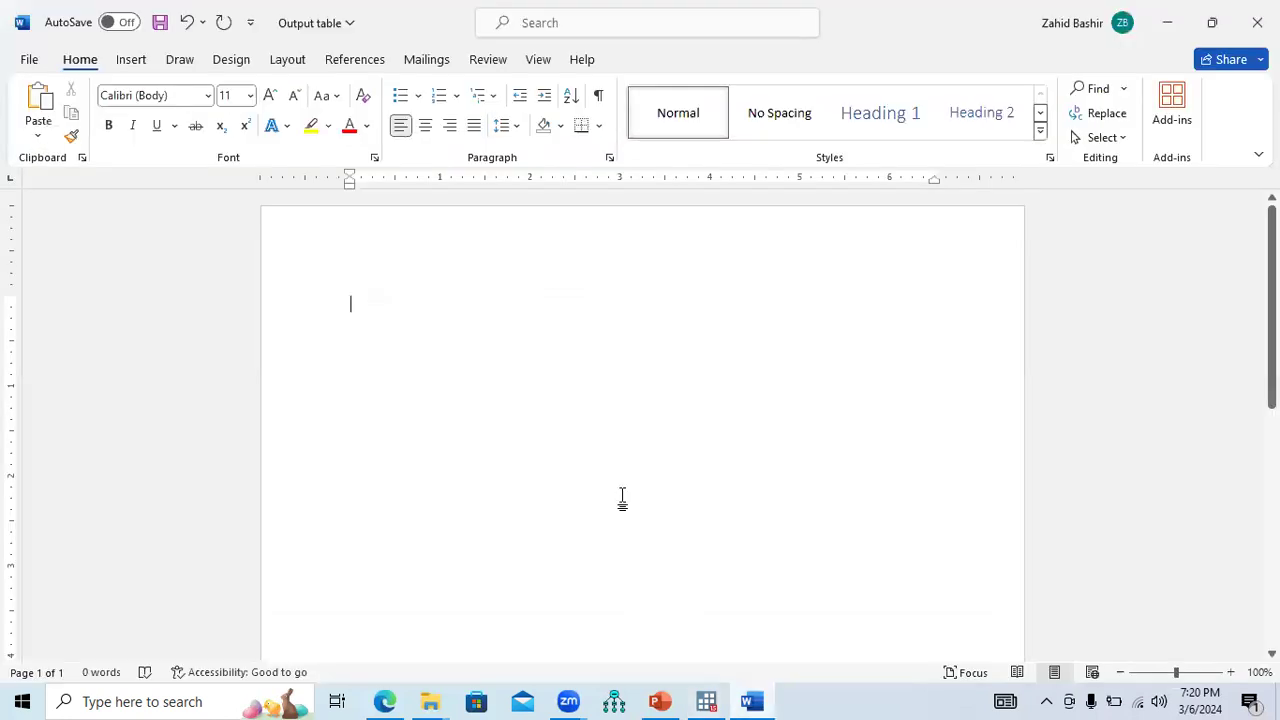
right_click(392, 318)
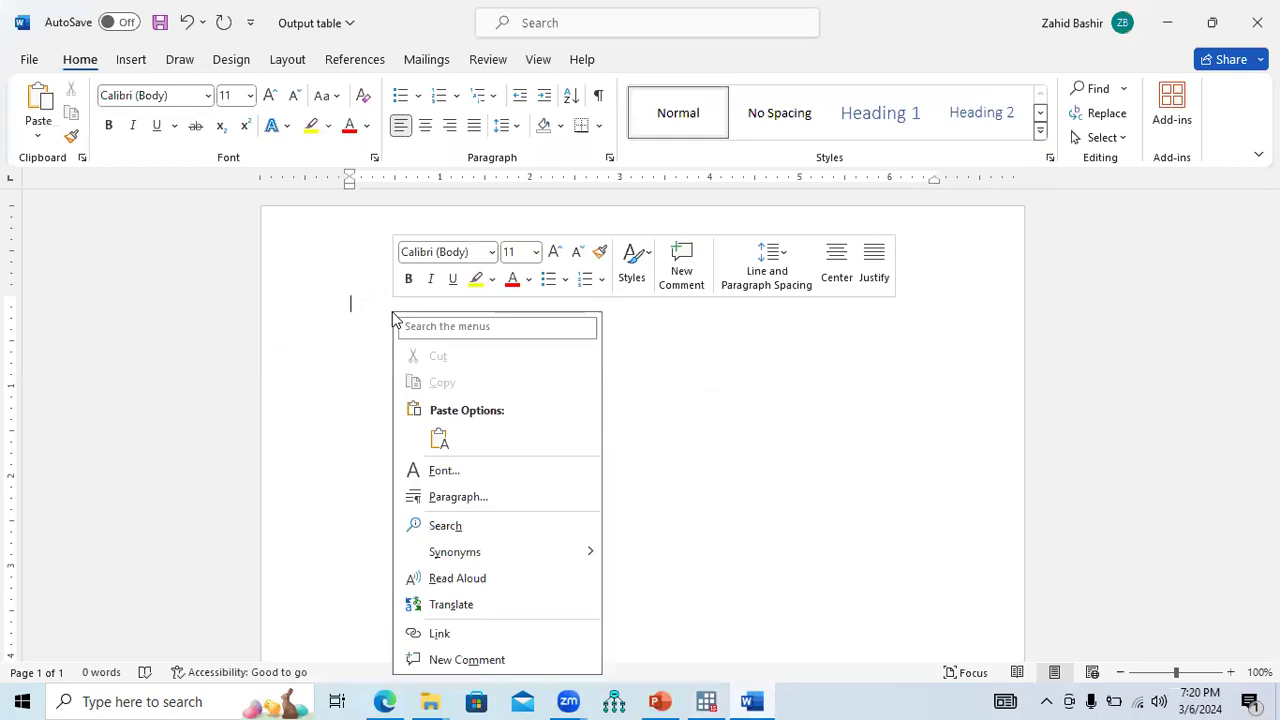
click(443, 435)
- Convert the pasted summary text to a 6-column table, with fixed column width and text separated at tabs
drag(348, 312, 694, 561)
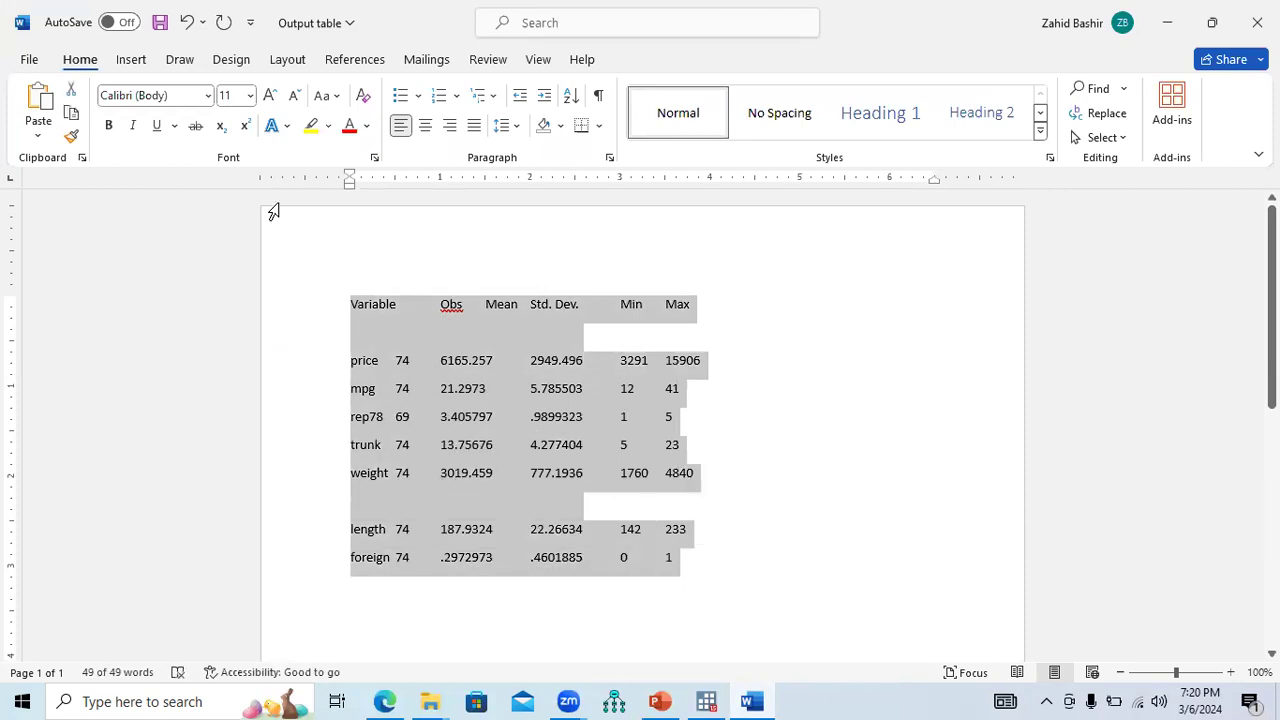
click(131, 60)
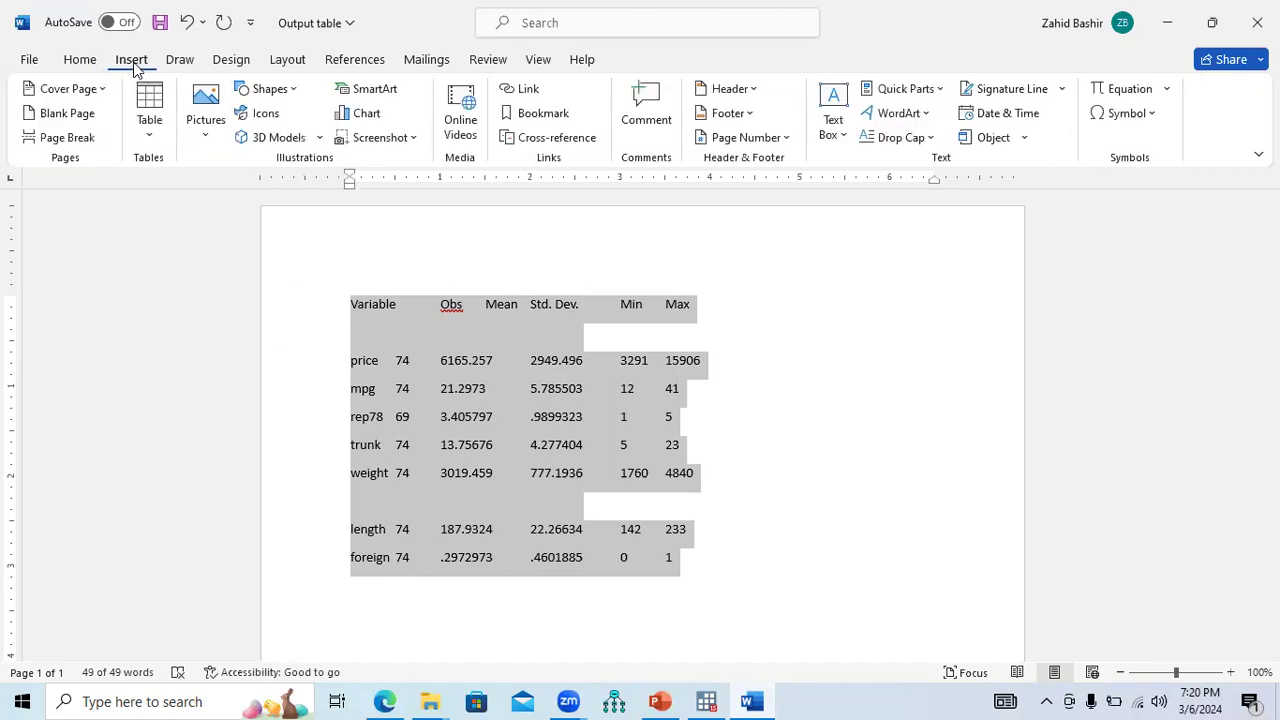
click(152, 133)
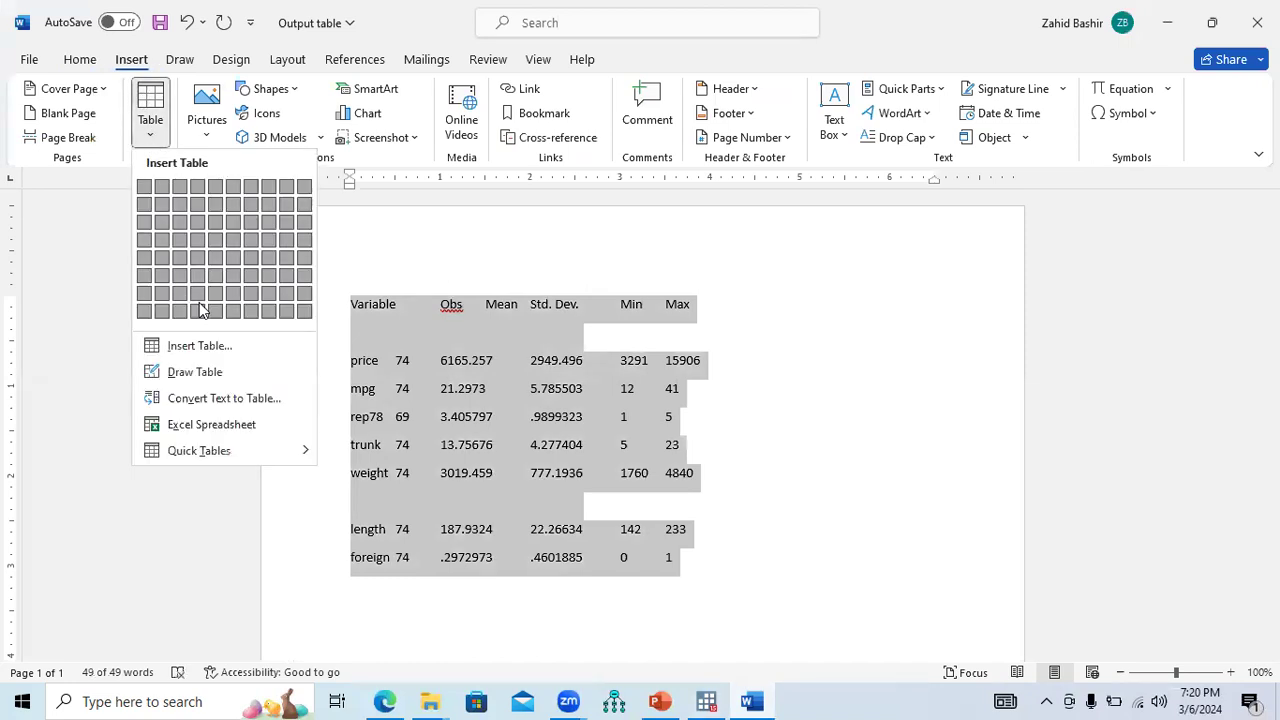
click(231, 403)
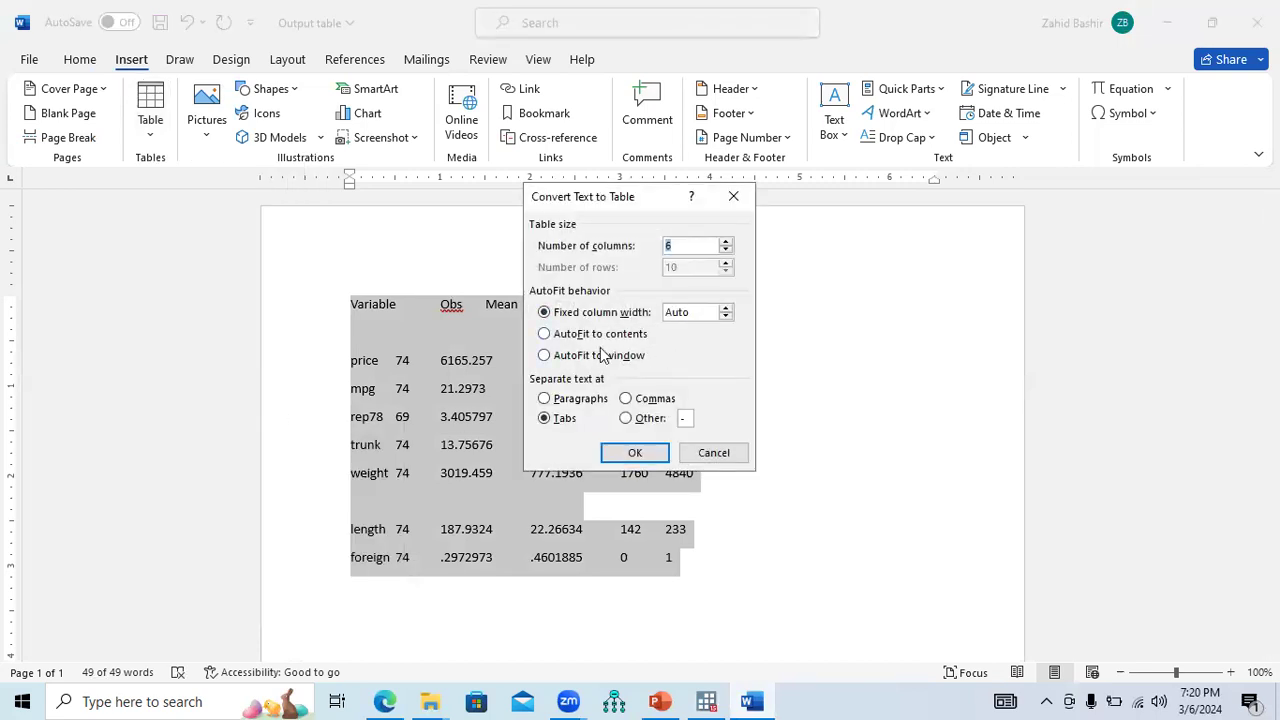
click(631, 454)
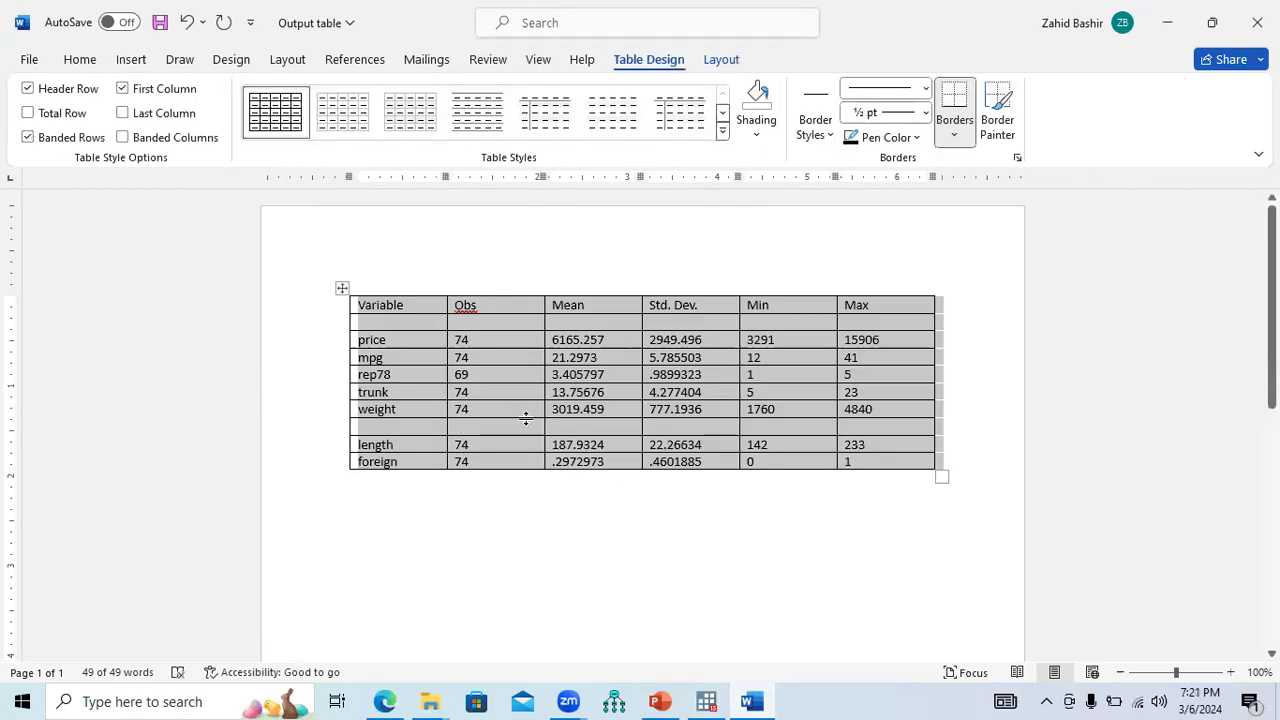
- Center the text in all cells of the summary table
click(884, 471)
drag(847, 457, 399, 304)
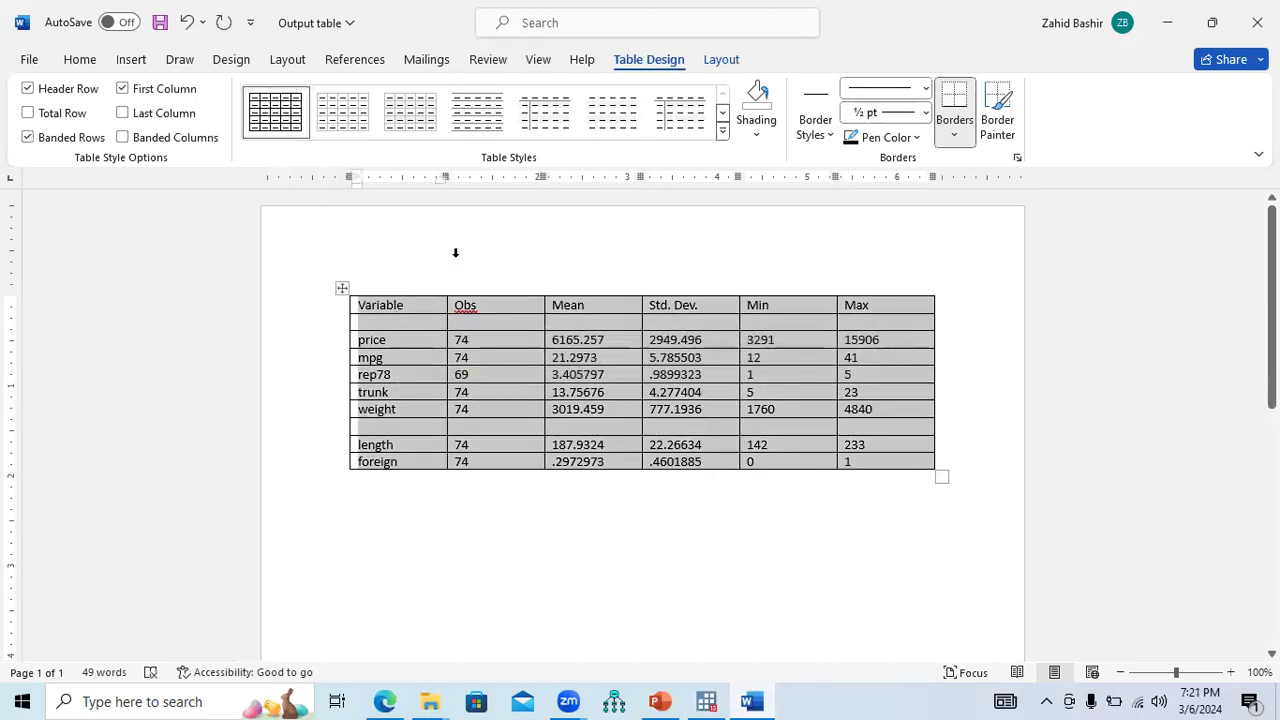
key(ctrl+e)
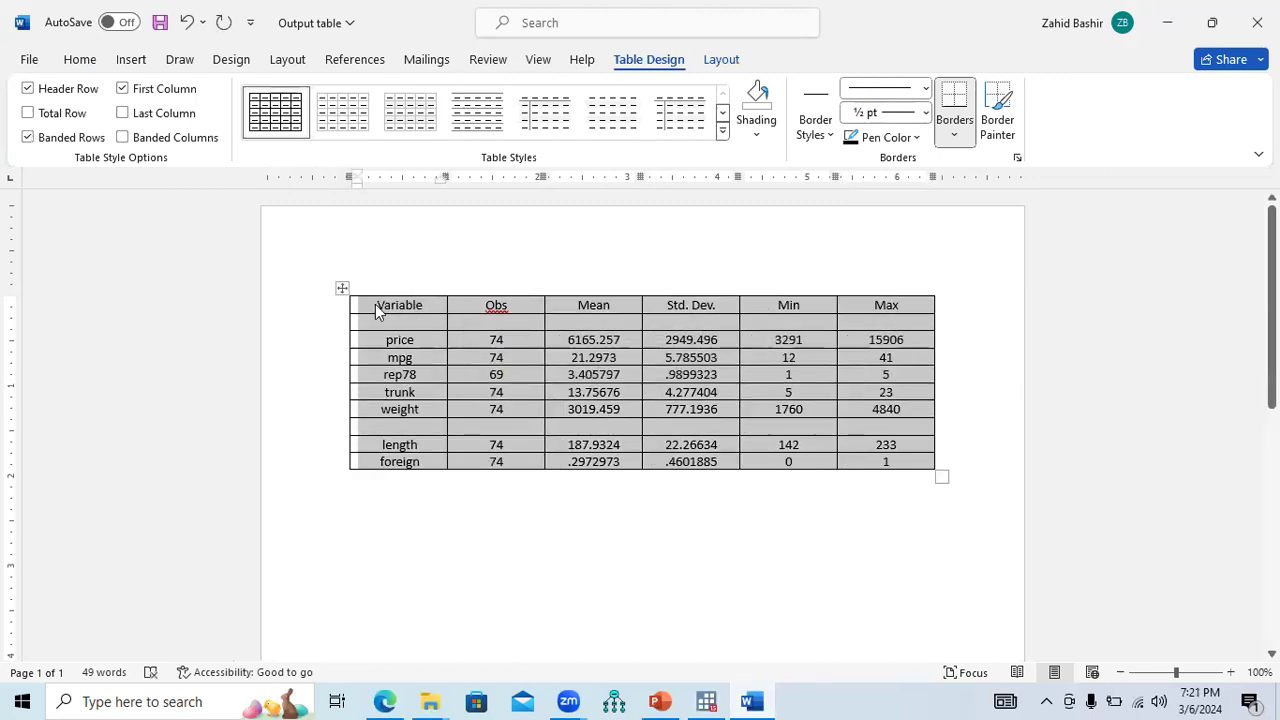
- Format the table's header row in Times New Roman at font size 12
click(318, 313)
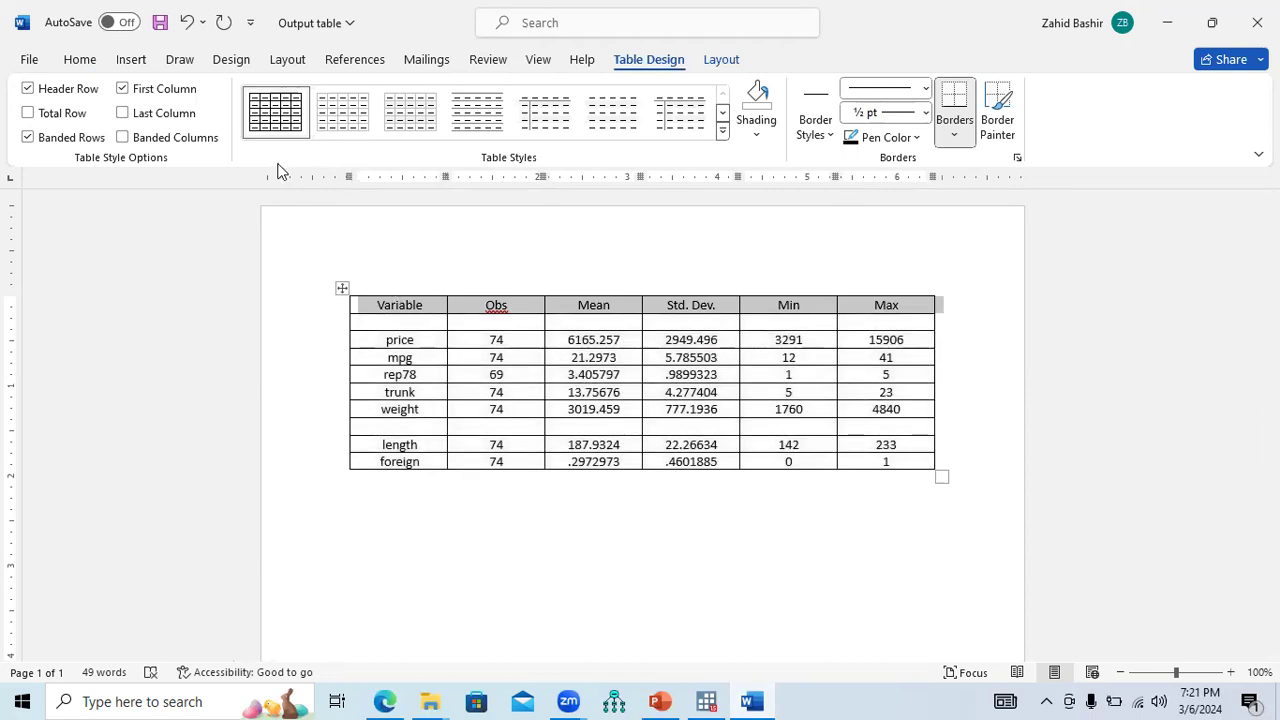
click(80, 60)
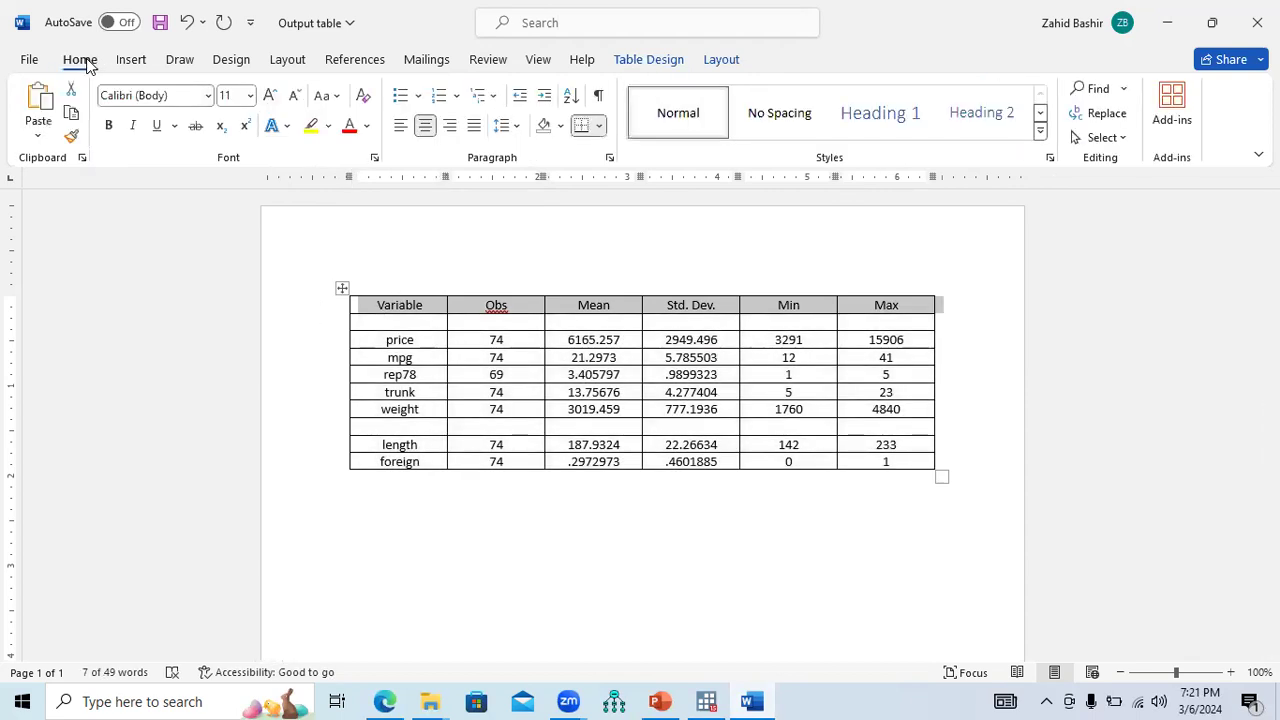
click(250, 95)
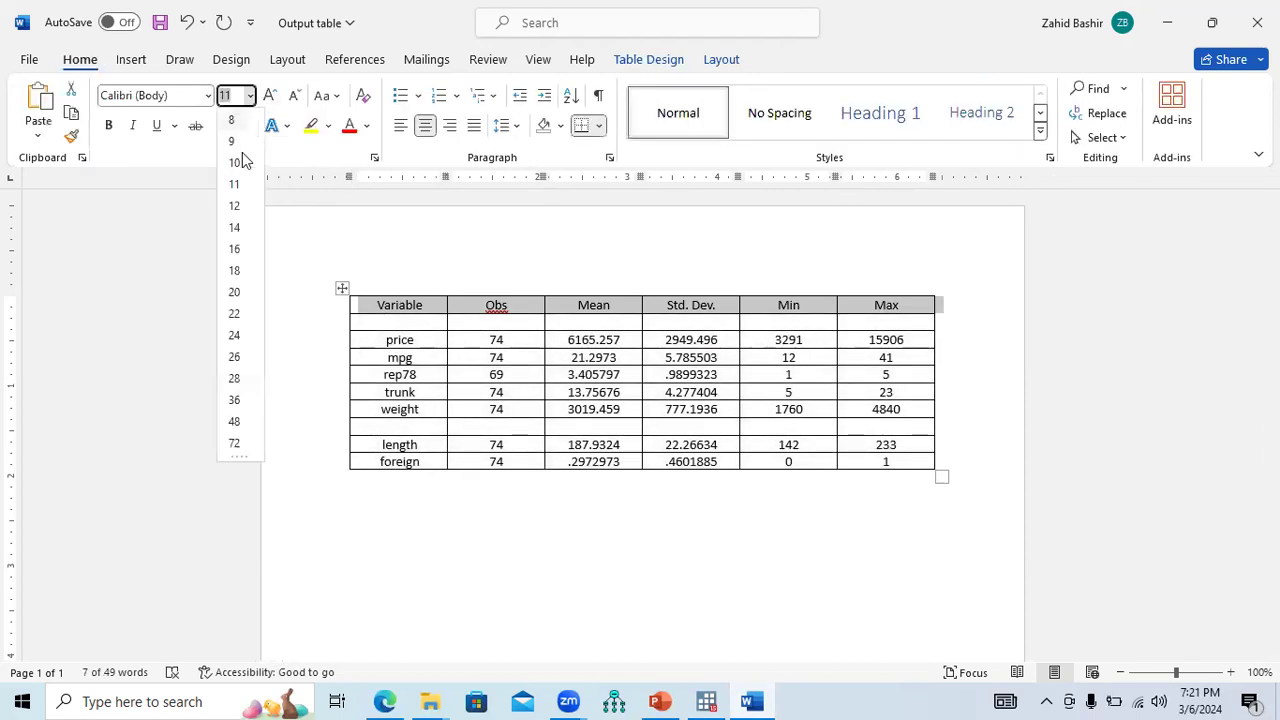
click(240, 207)
click(207, 95)
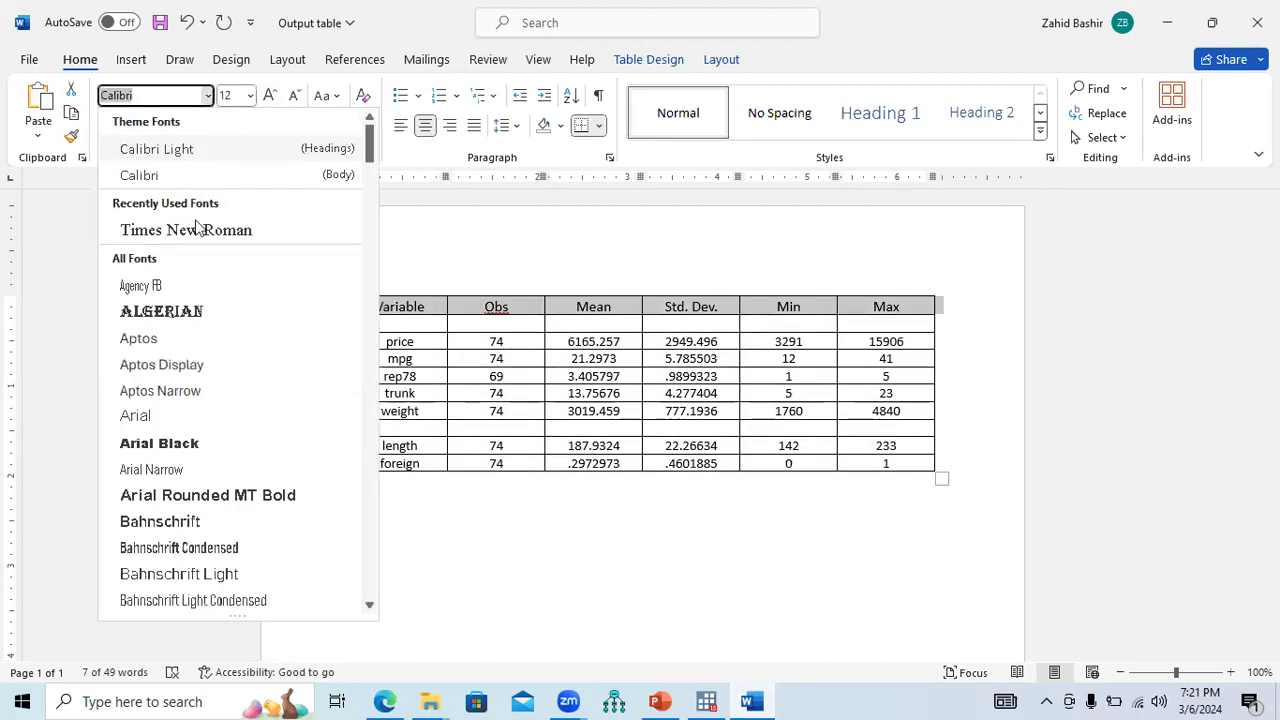
click(203, 232)
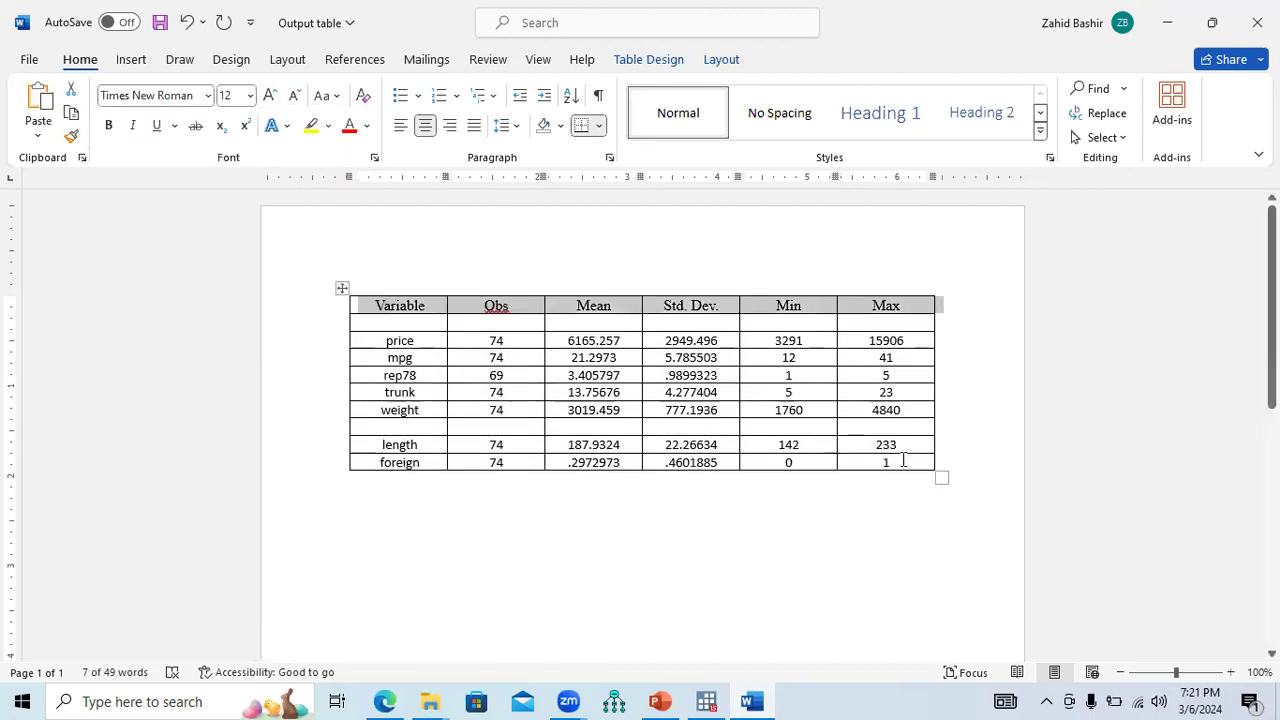
- Format all table rows below the header in Times New Roman at font size 10
drag(903, 460, 424, 322)
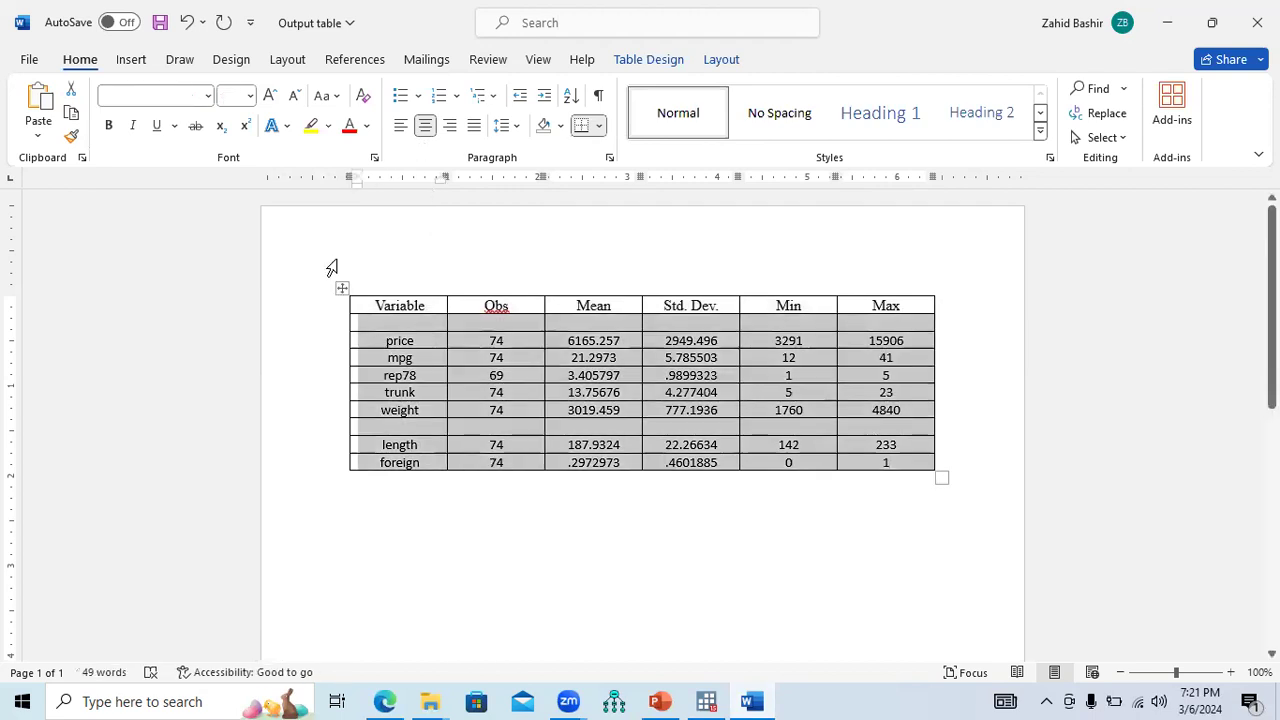
click(207, 95)
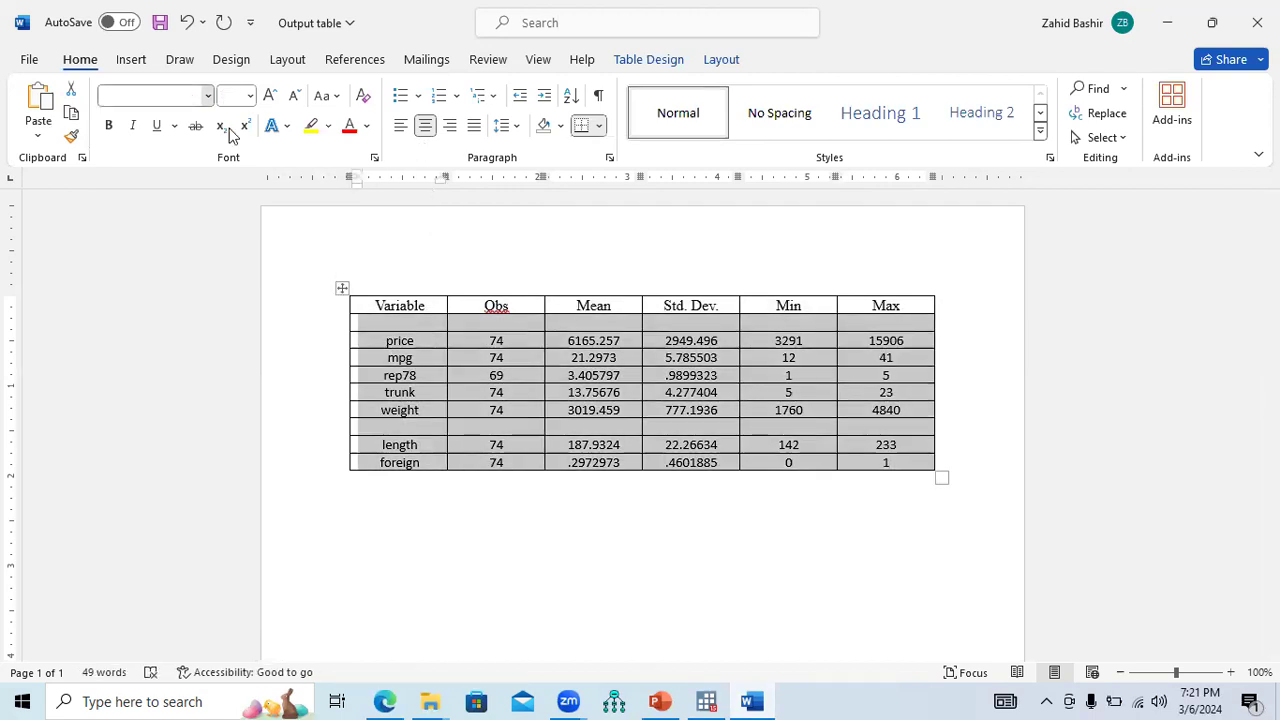
click(208, 232)
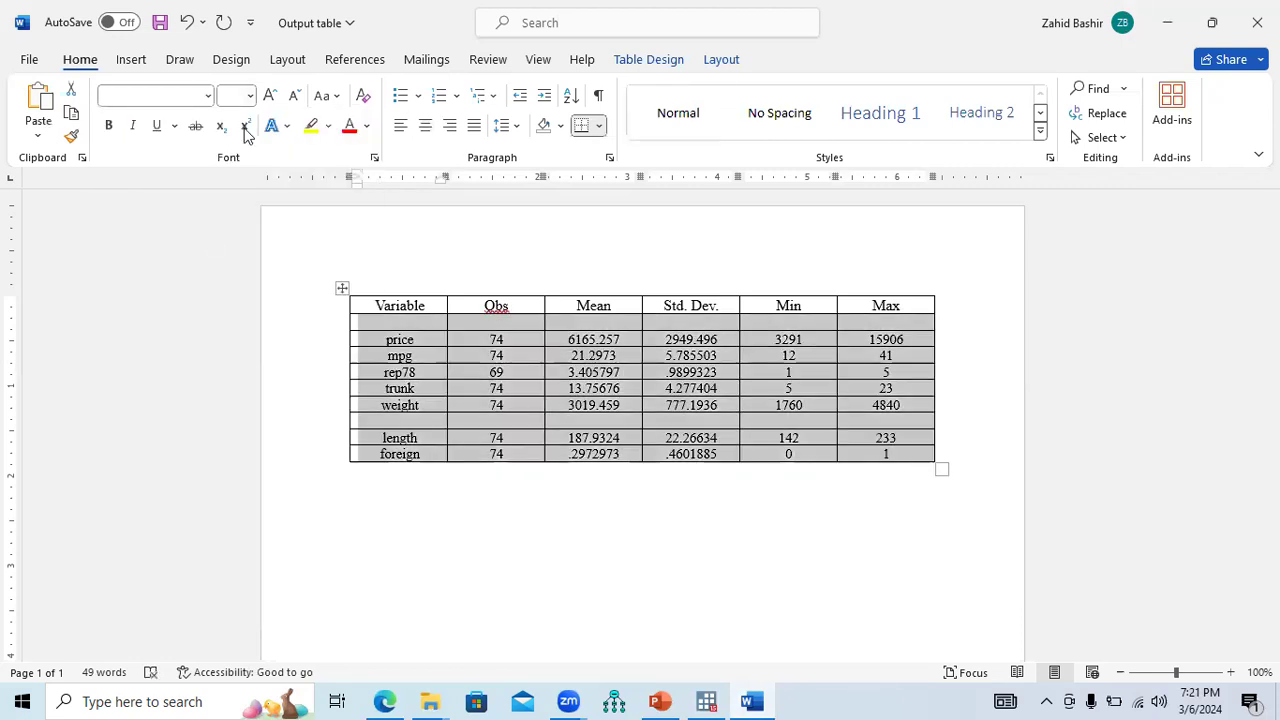
click(249, 95)
click(237, 206)
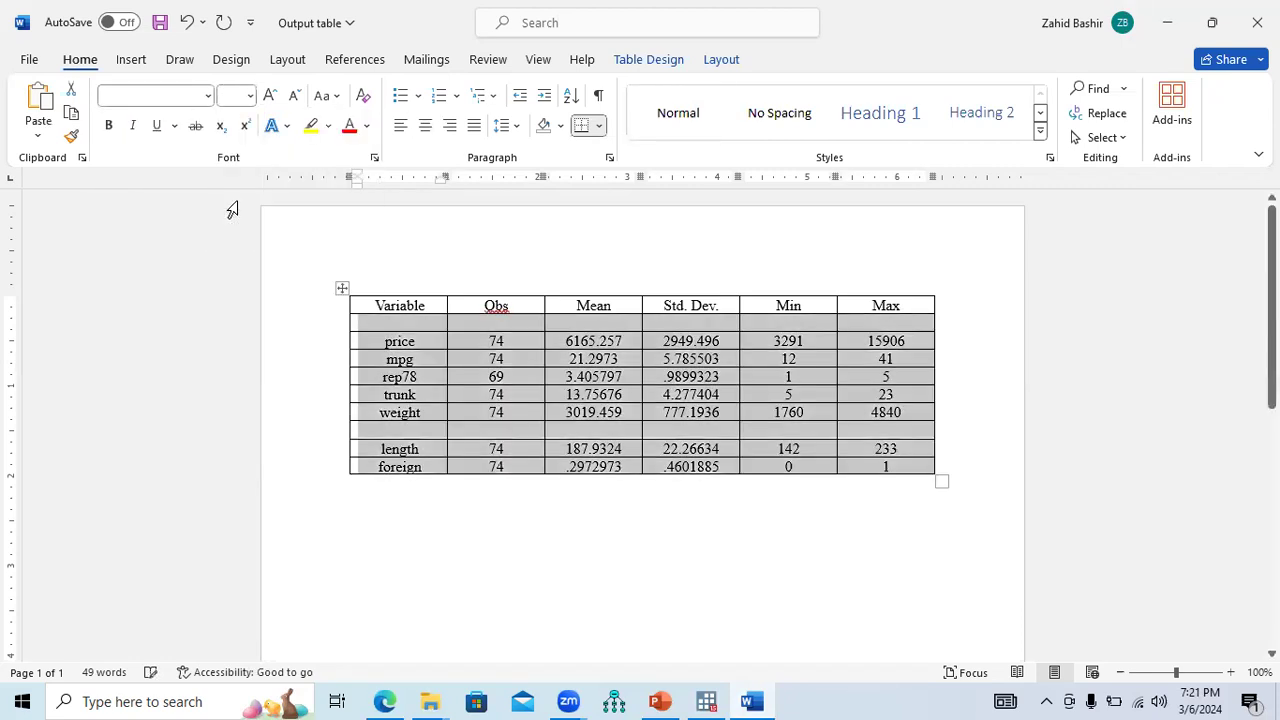
click(249, 95)
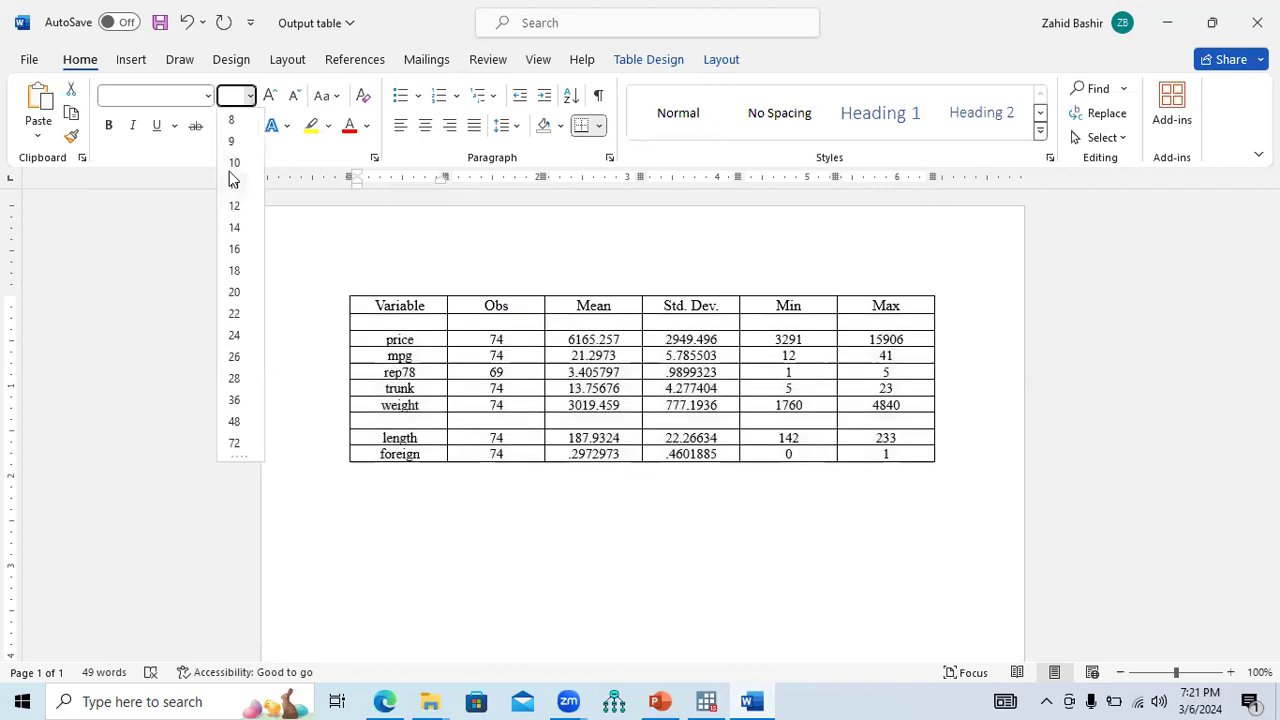
click(494, 514)
click(508, 557)
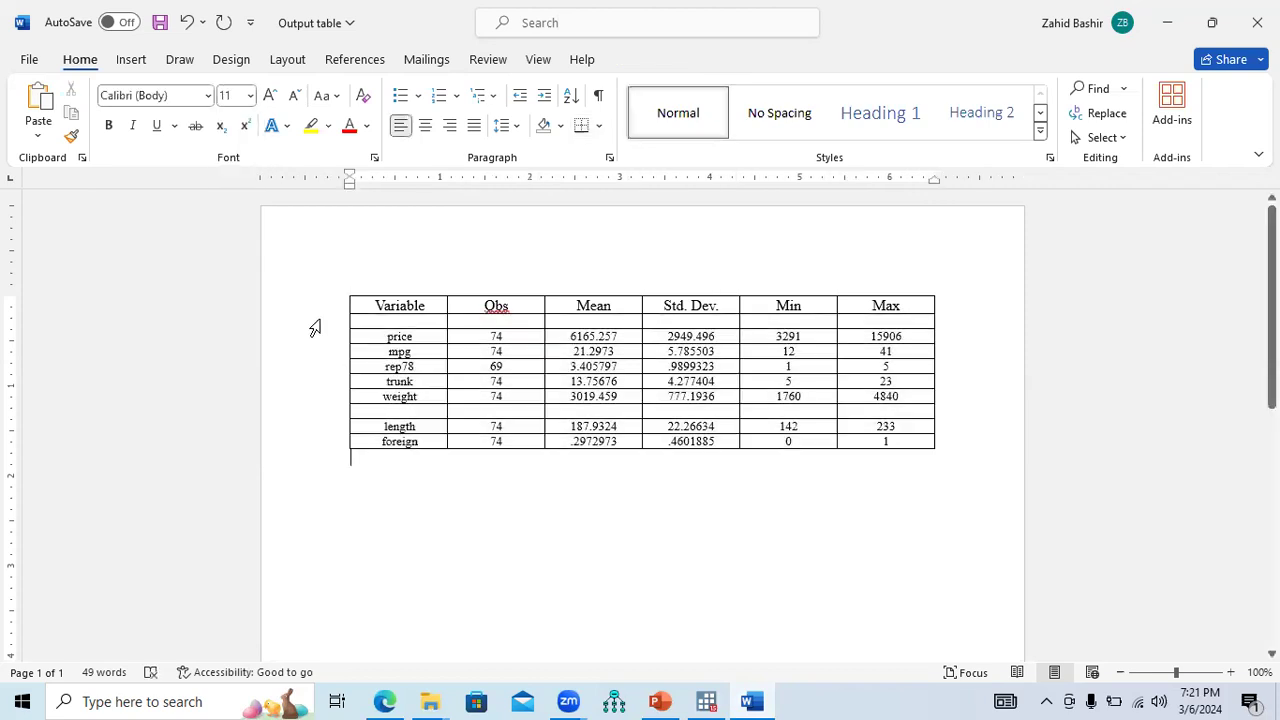
- Make the text of the table's header row bold
click(316, 313)
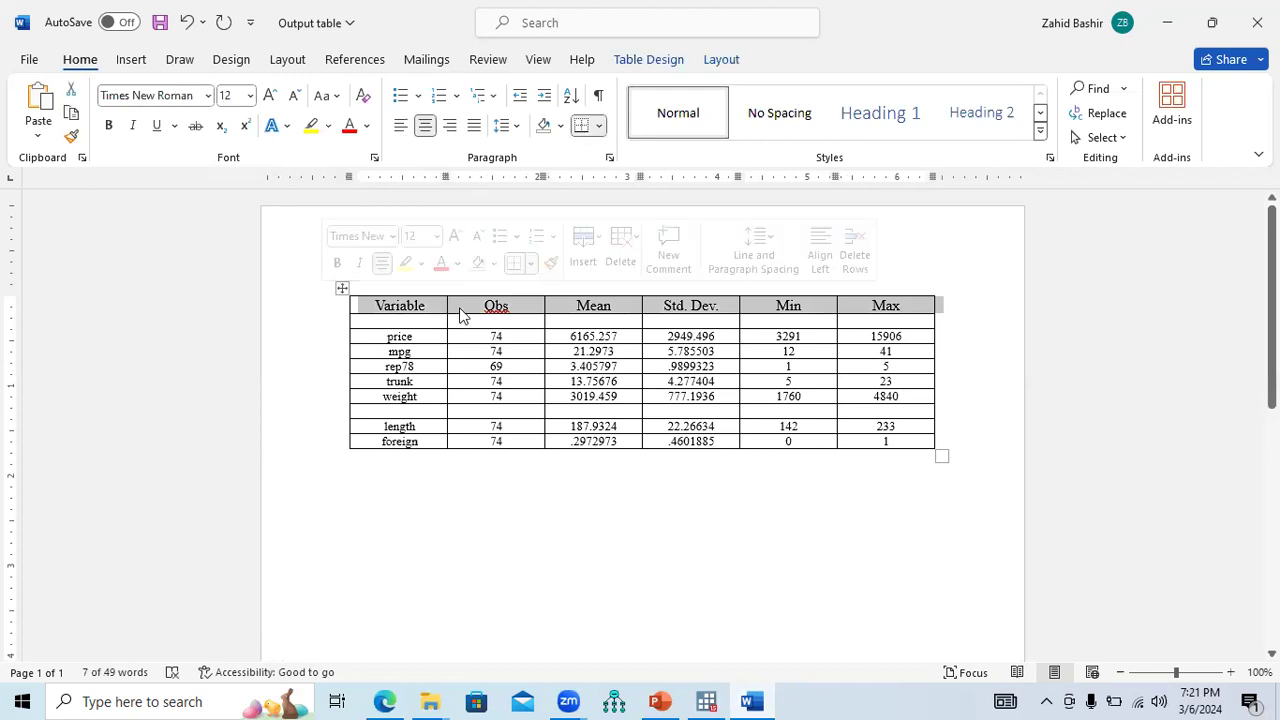
click(109, 127)
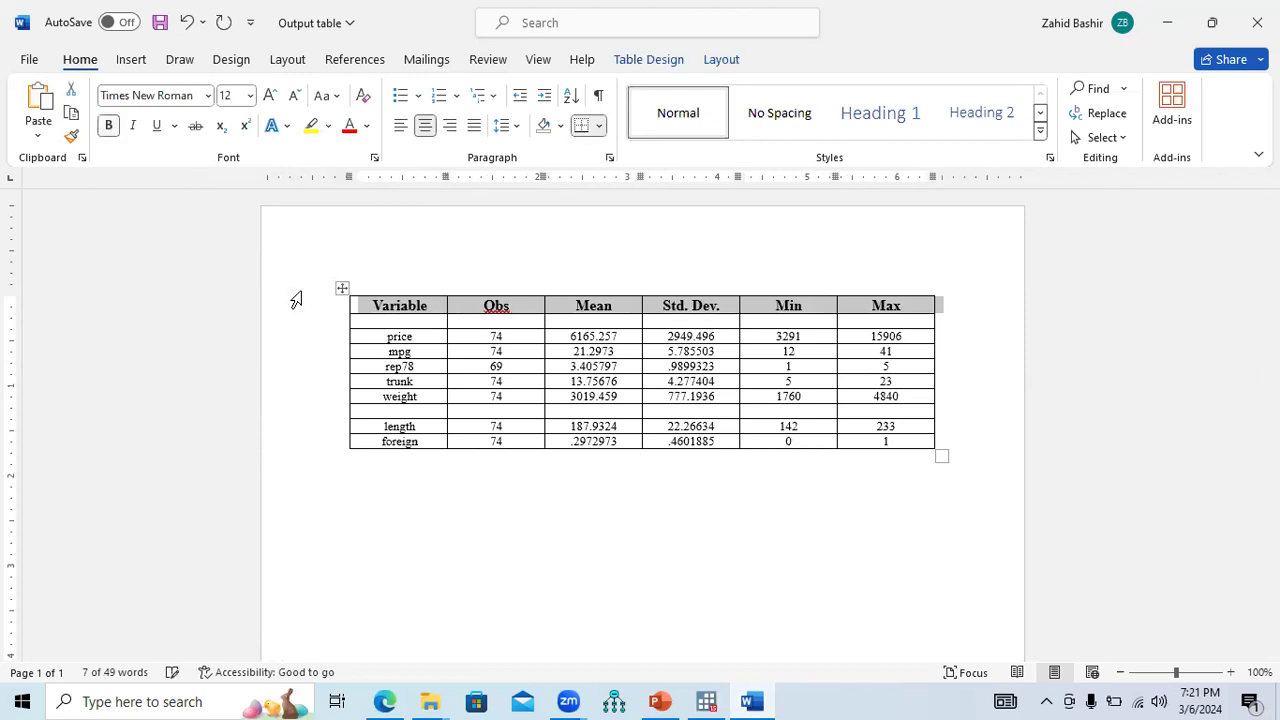
click(362, 318)
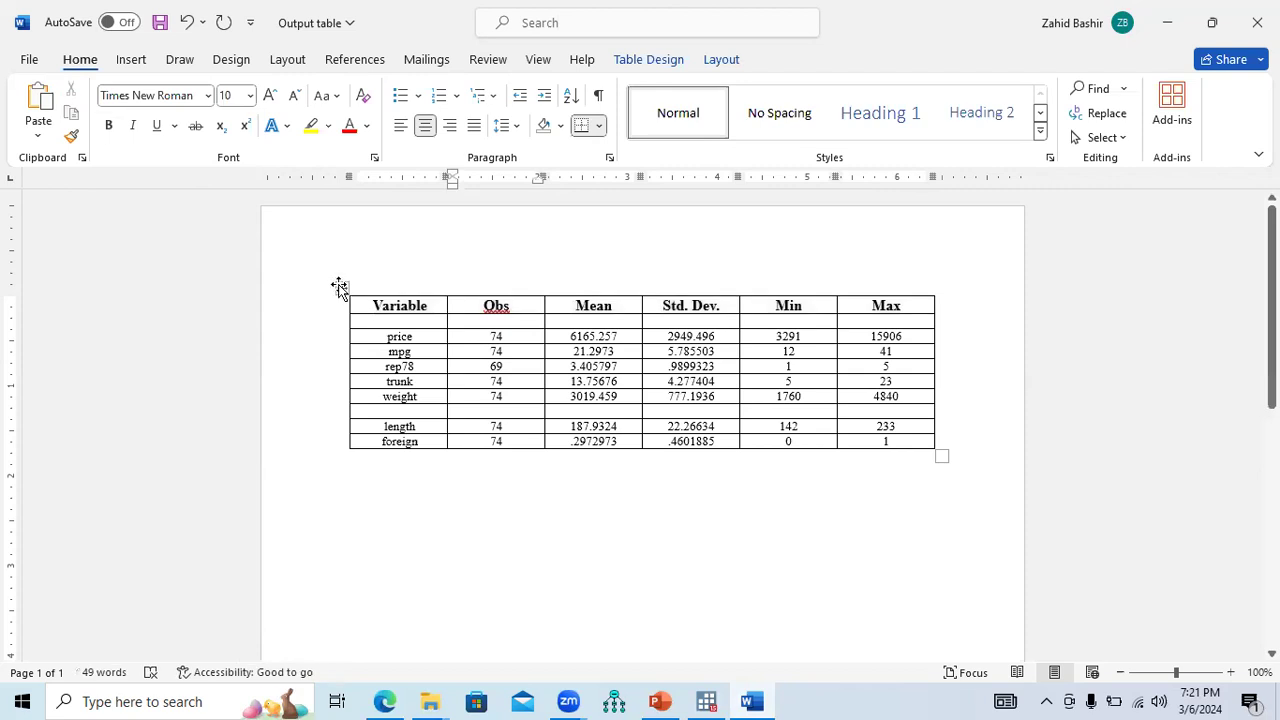
- Remove all borders from the whole summary table
click(339, 285)
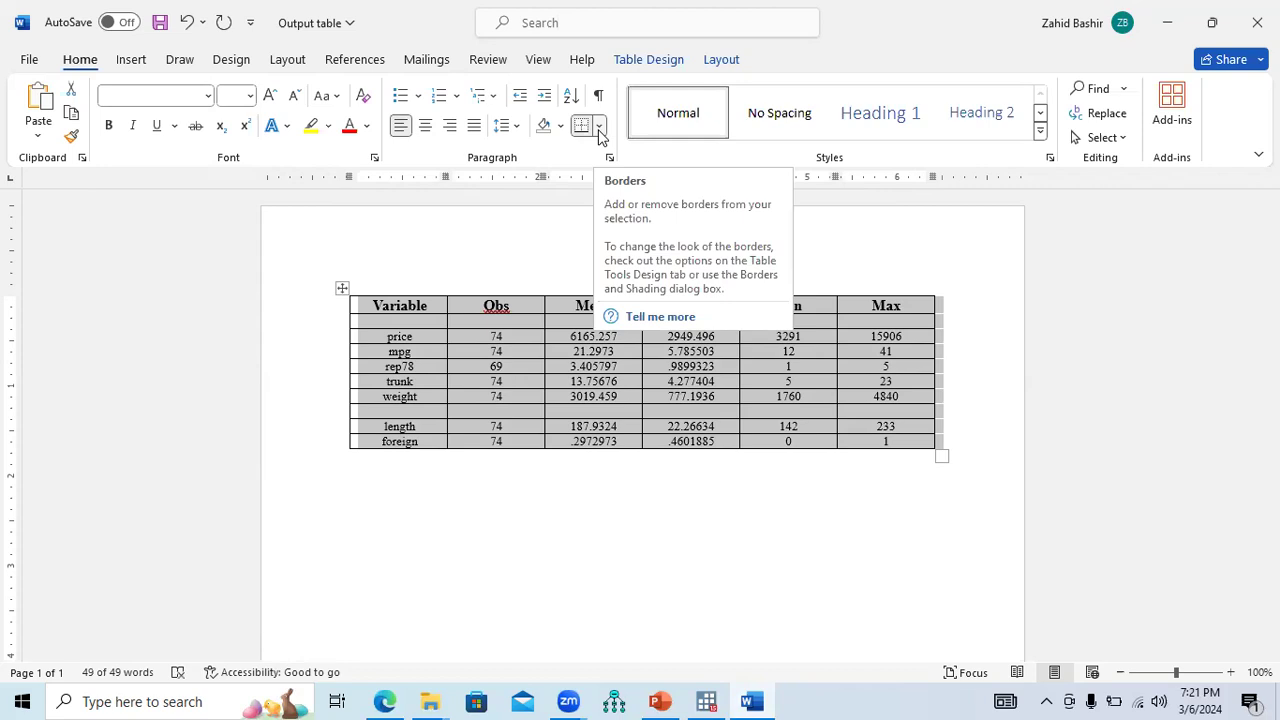
click(600, 130)
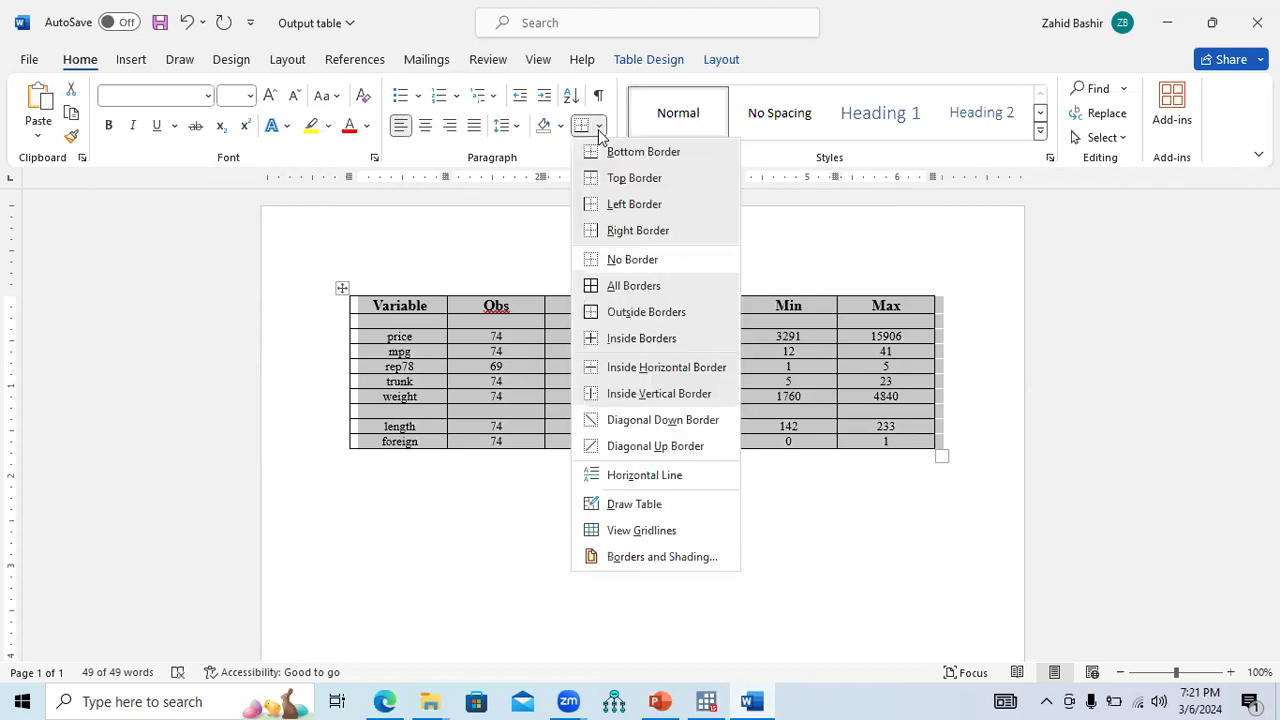
click(630, 262)
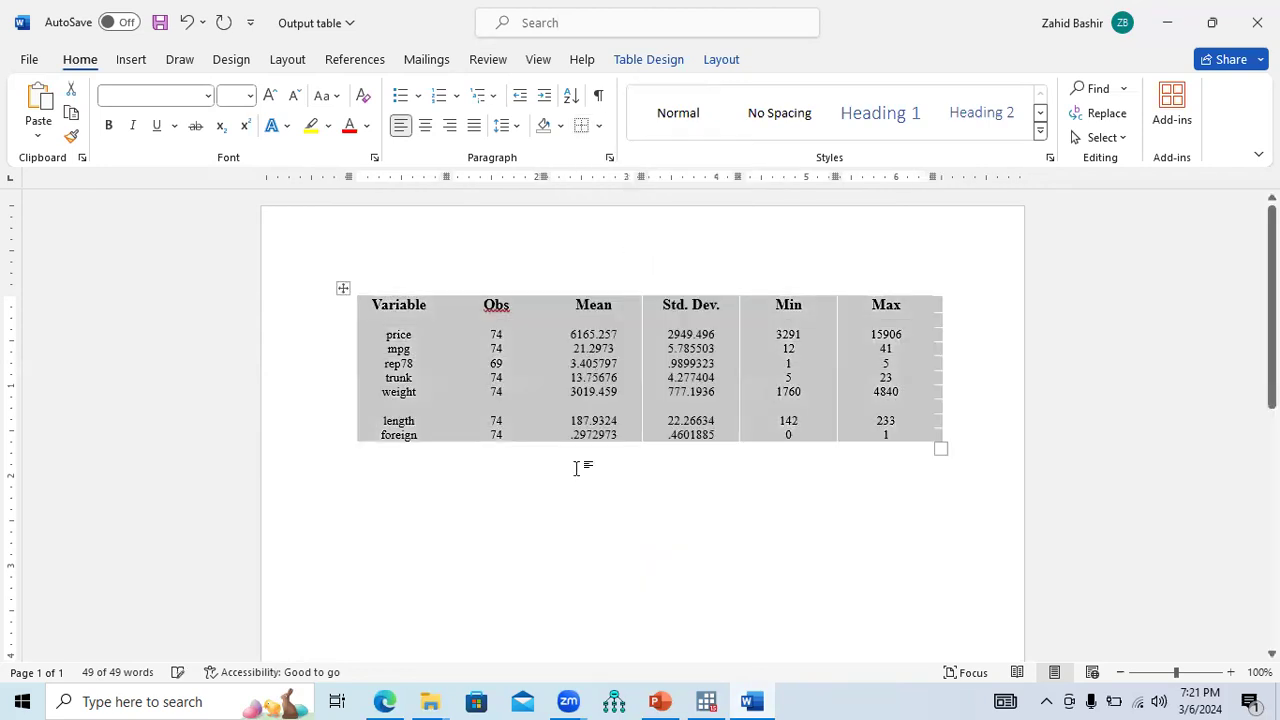
click(543, 514)
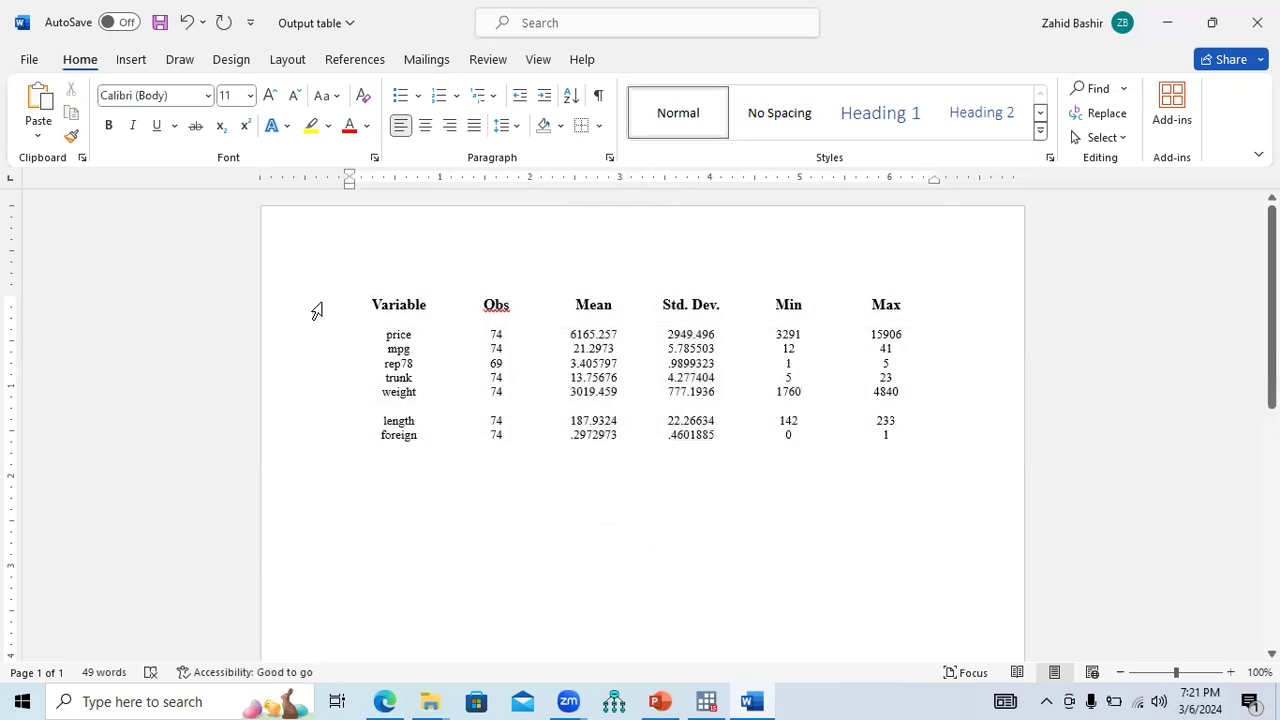
- Add a bottom border and a top border to the table's header row
click(316, 311)
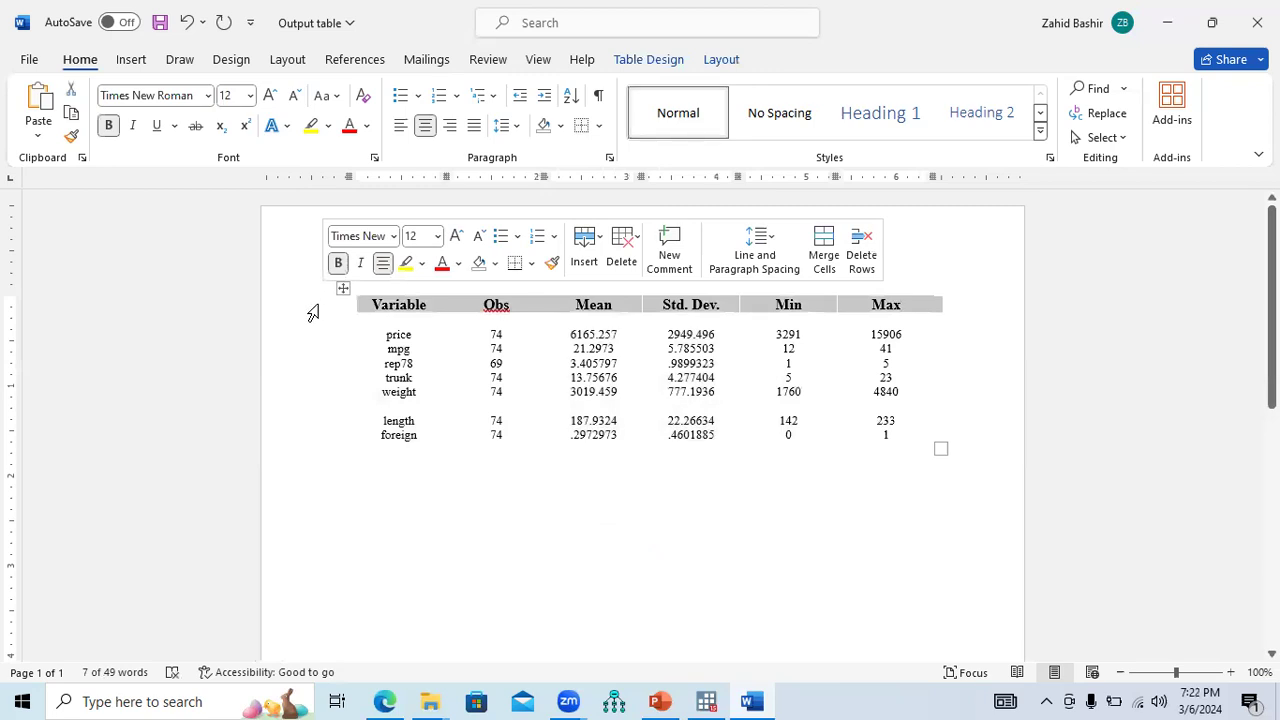
click(531, 264)
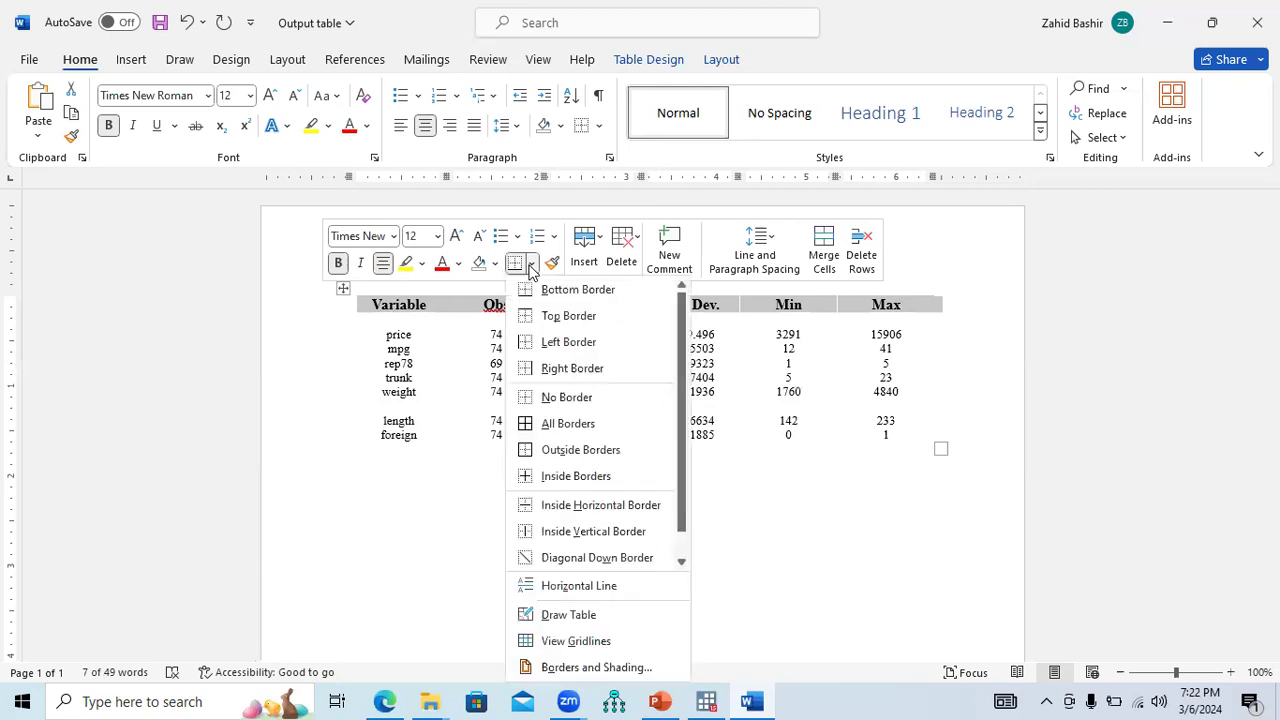
click(545, 289)
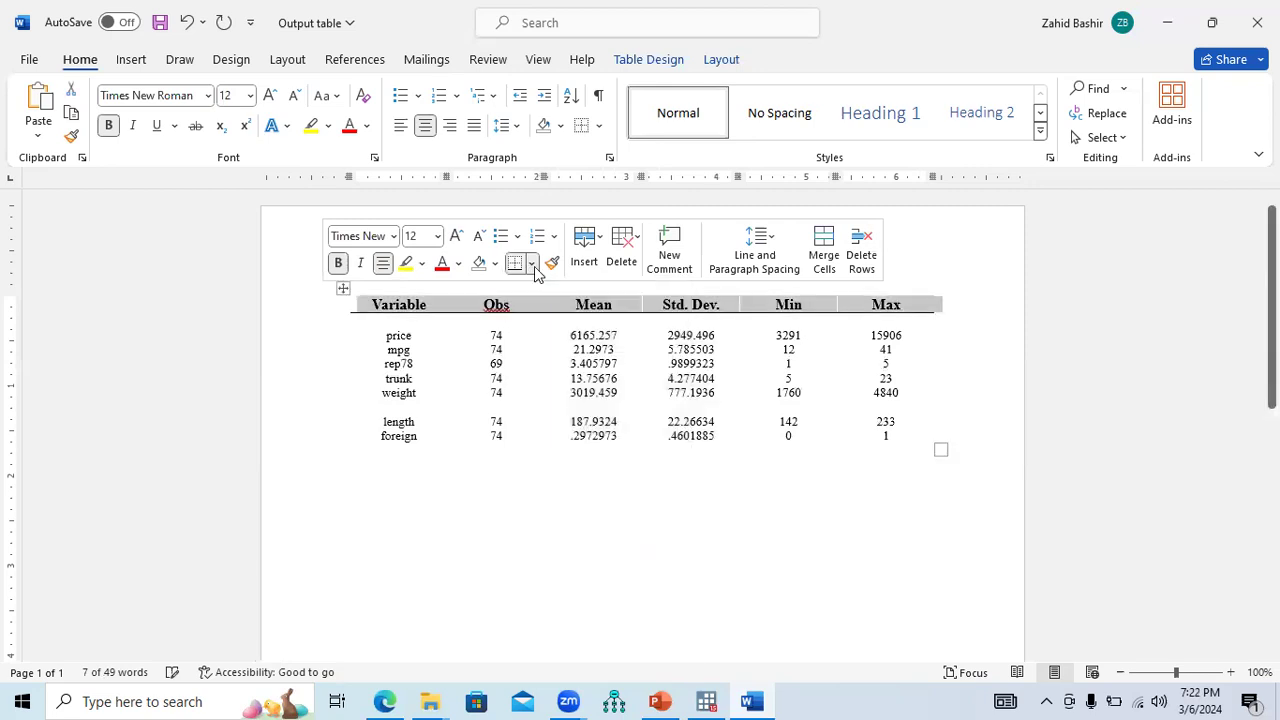
click(533, 266)
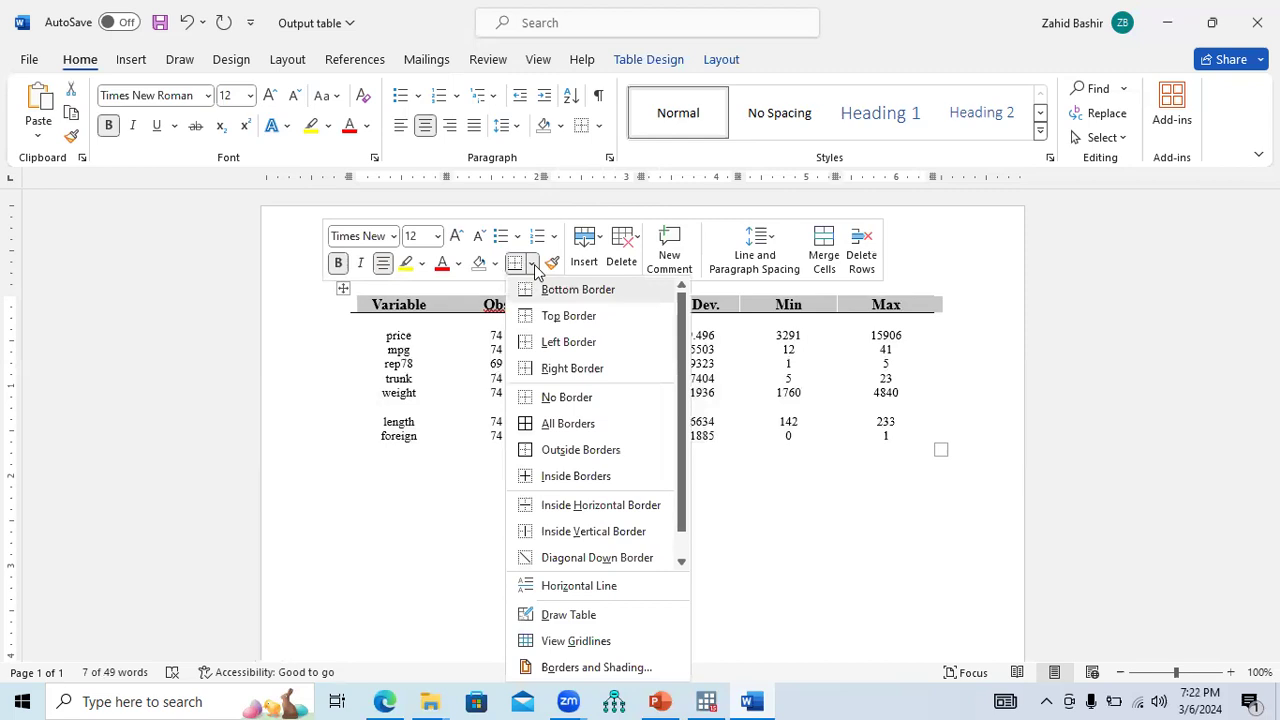
click(546, 316)
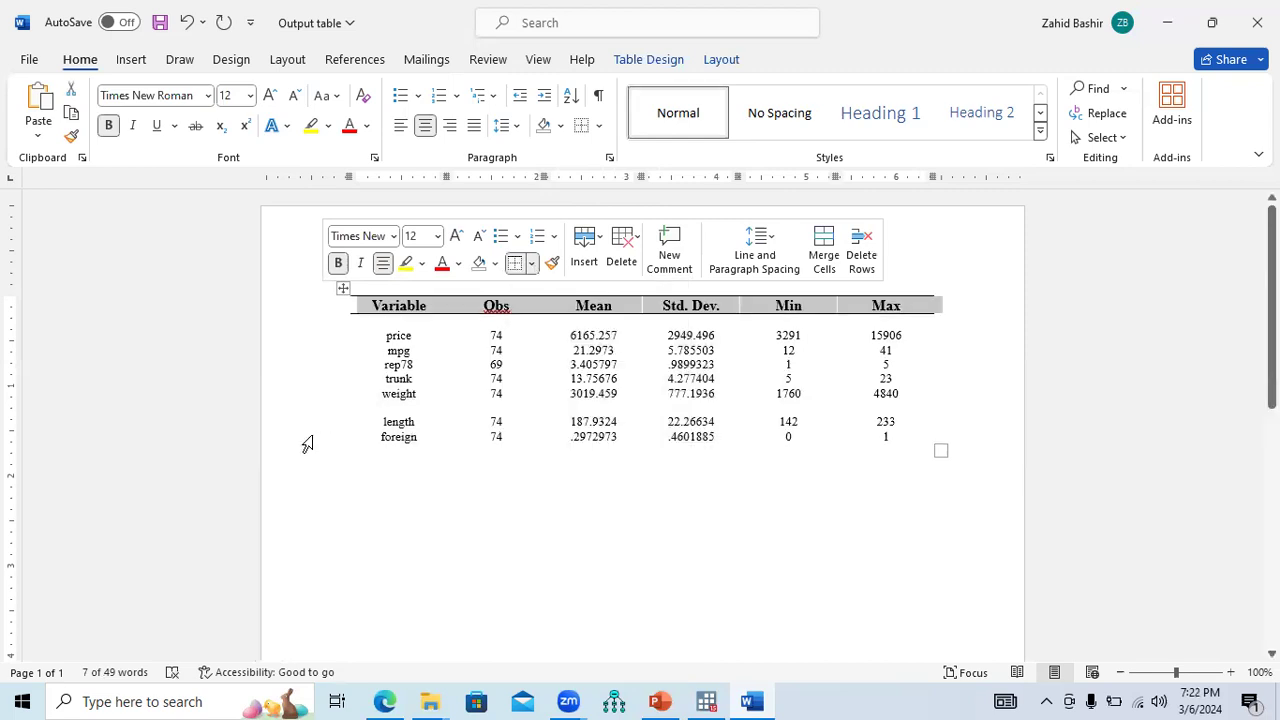
- Add a bottom border to the table's last row, foreign
click(307, 440)
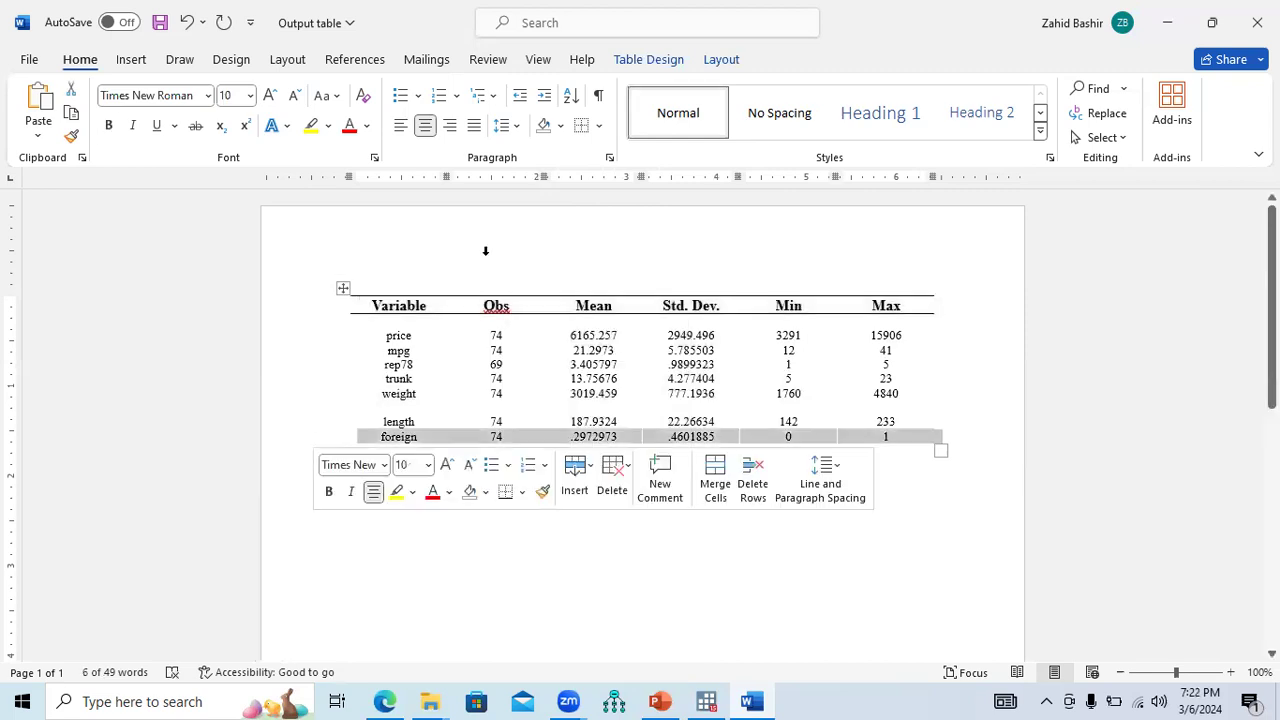
click(598, 128)
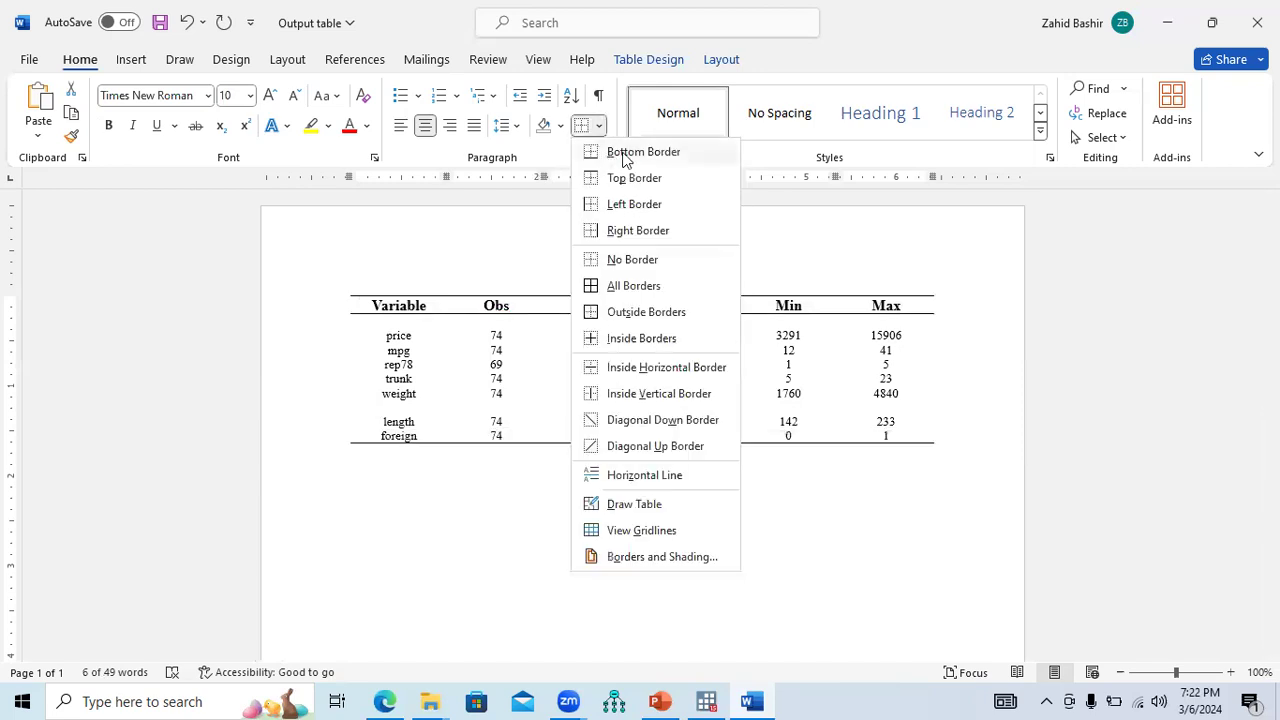
click(636, 155)
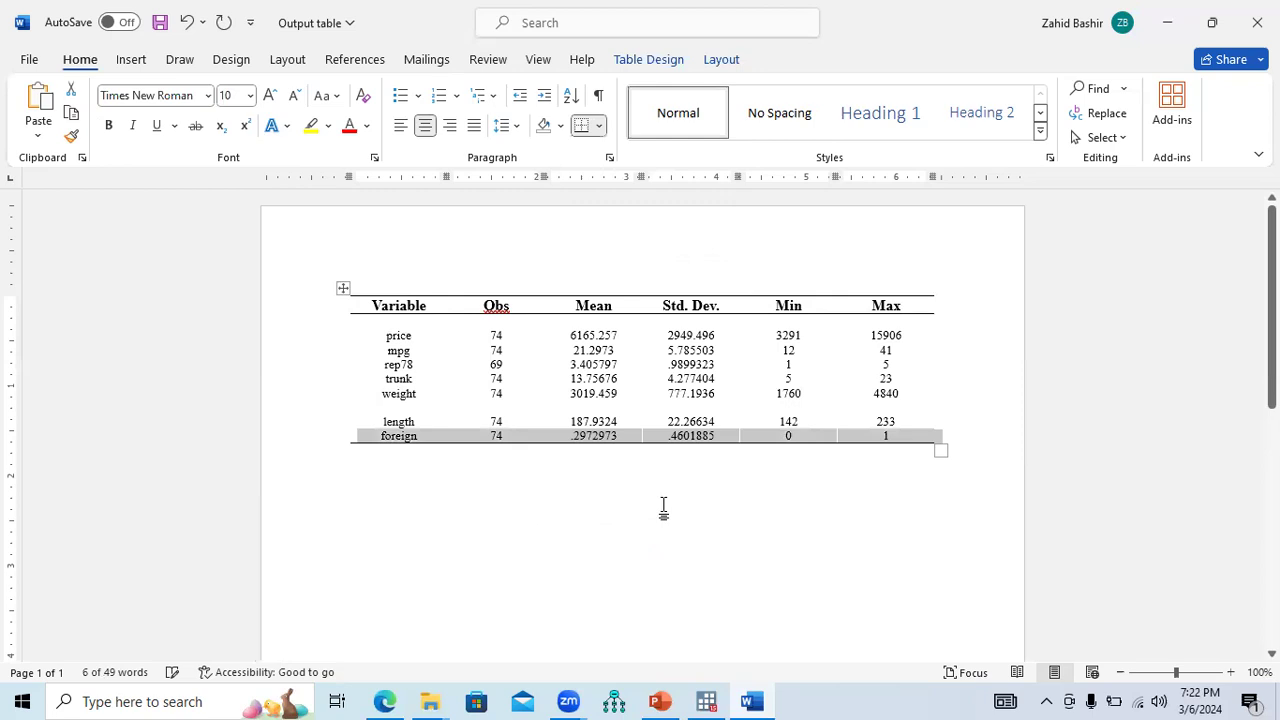
click(846, 477)
- Set the line spacing of all table rows below the header to 1.5, keeping the text centered
drag(738, 412, 360, 318)
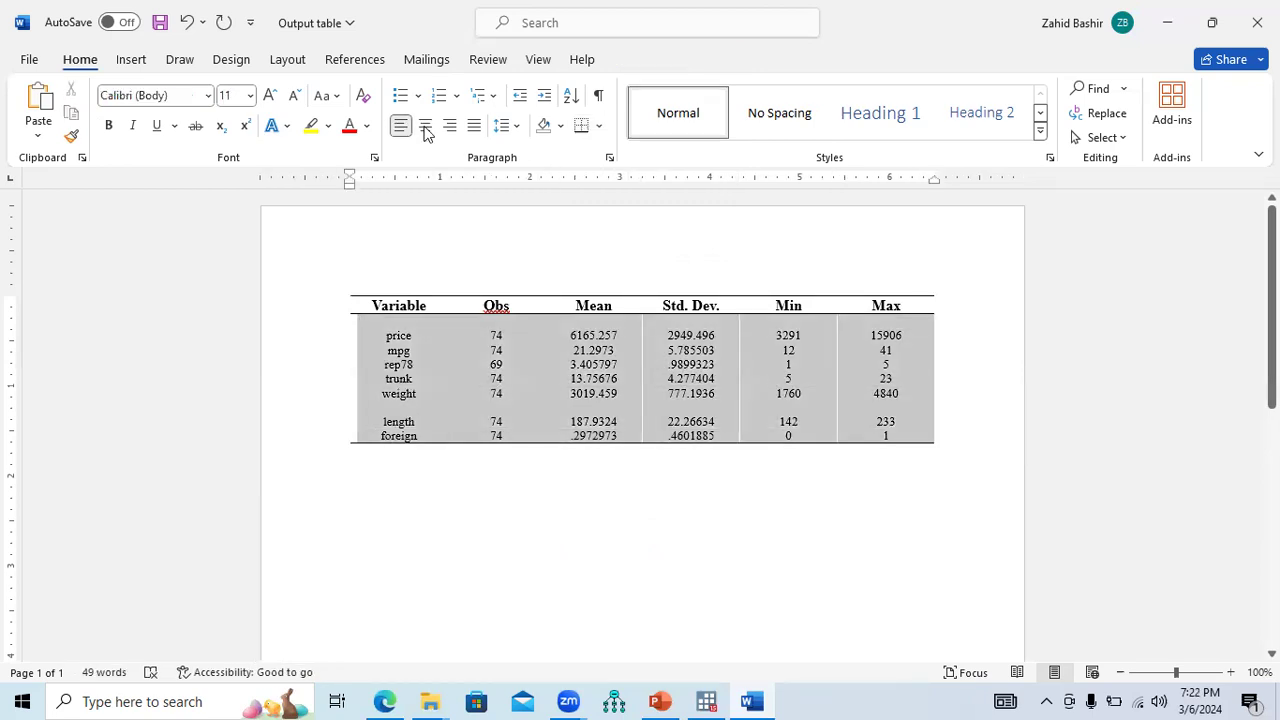
click(426, 128)
click(501, 128)
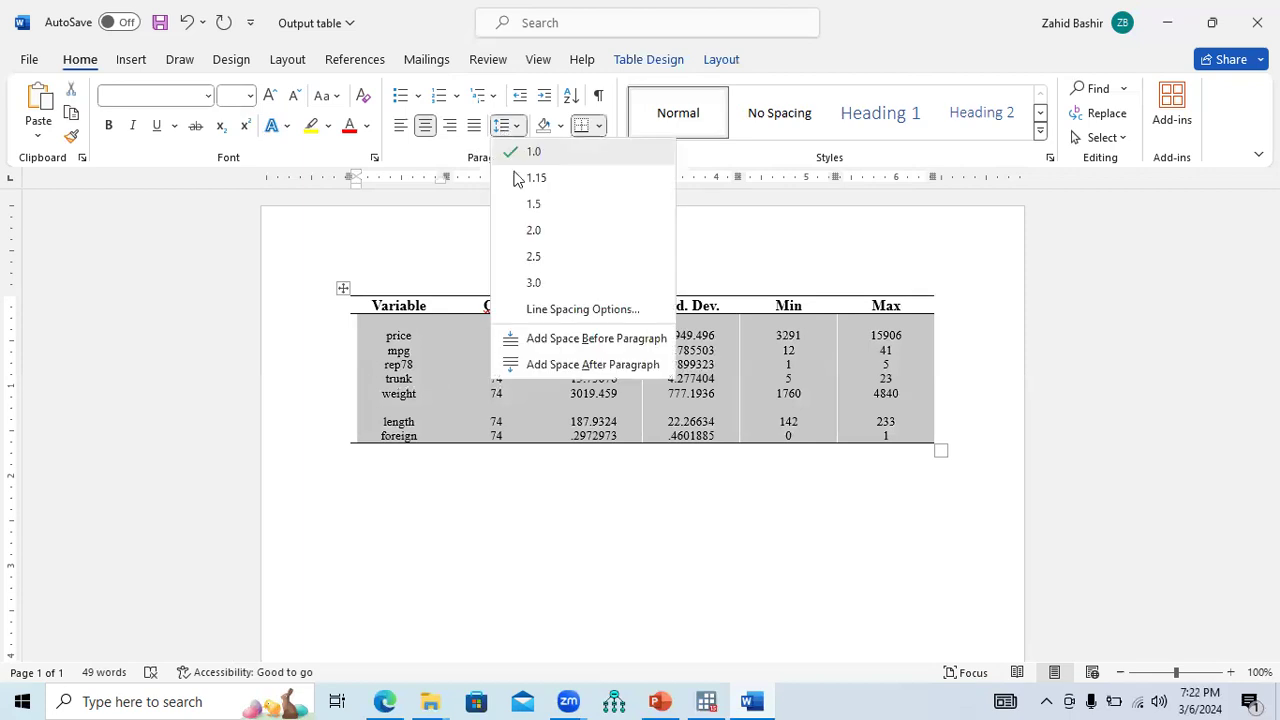
click(488, 450)
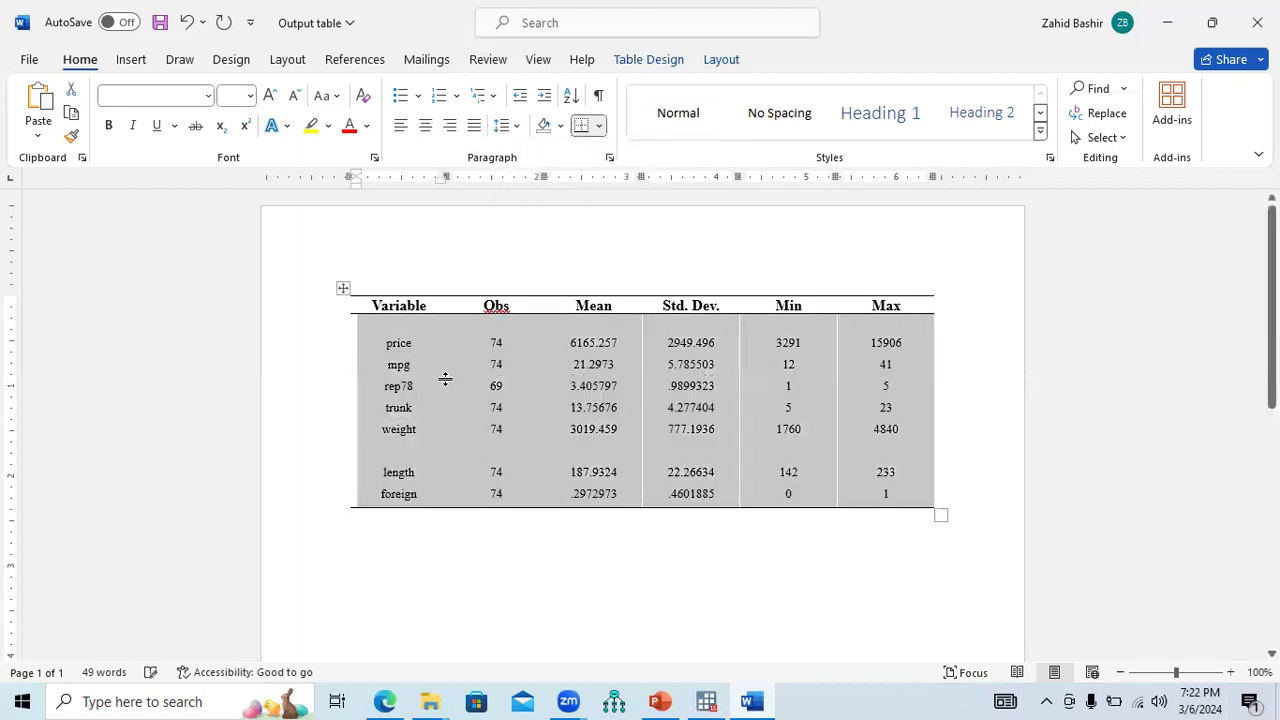
click(424, 364)
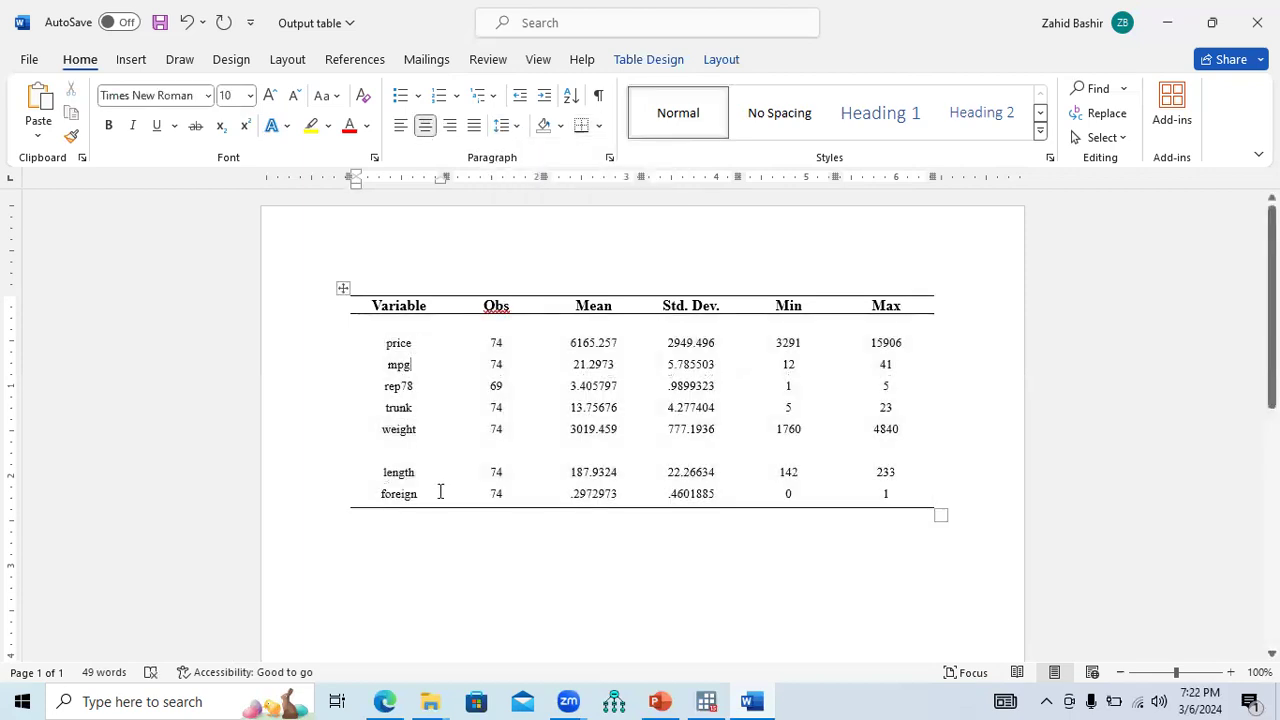
- Change the variable names in the first column, from price to foreign, to sentence case and save the document
drag(408, 345, 400, 494)
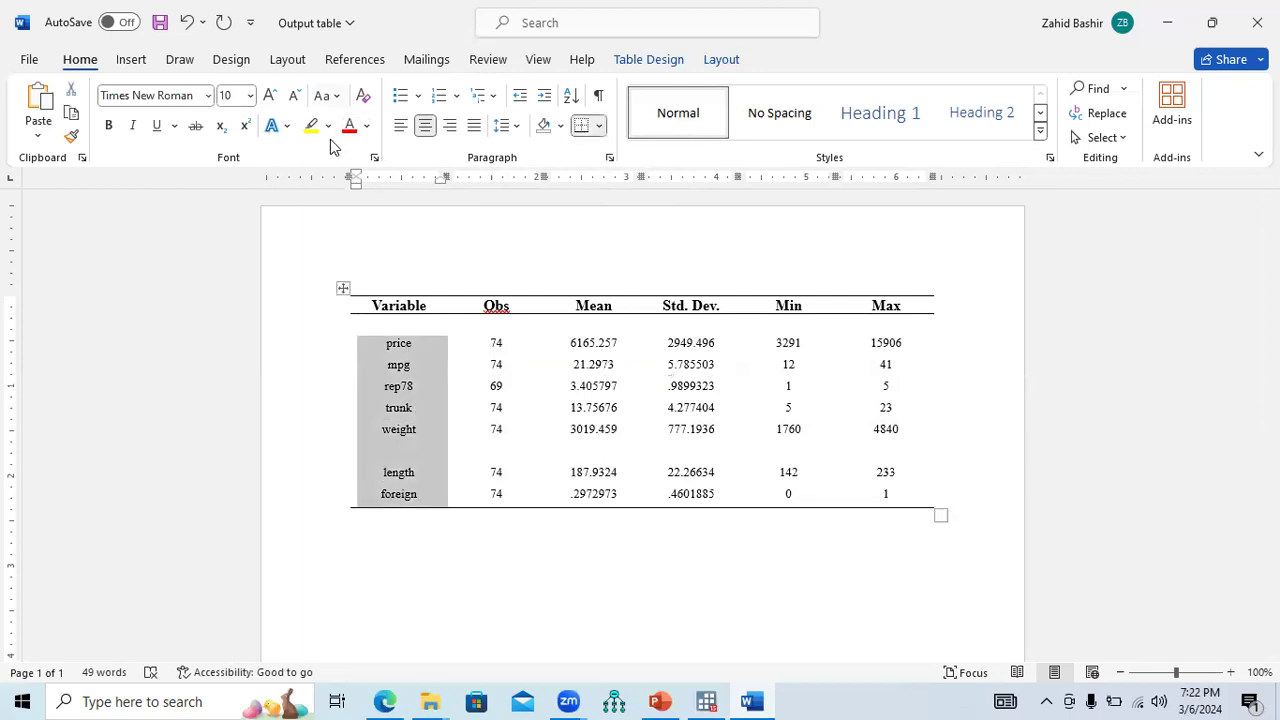
click(325, 95)
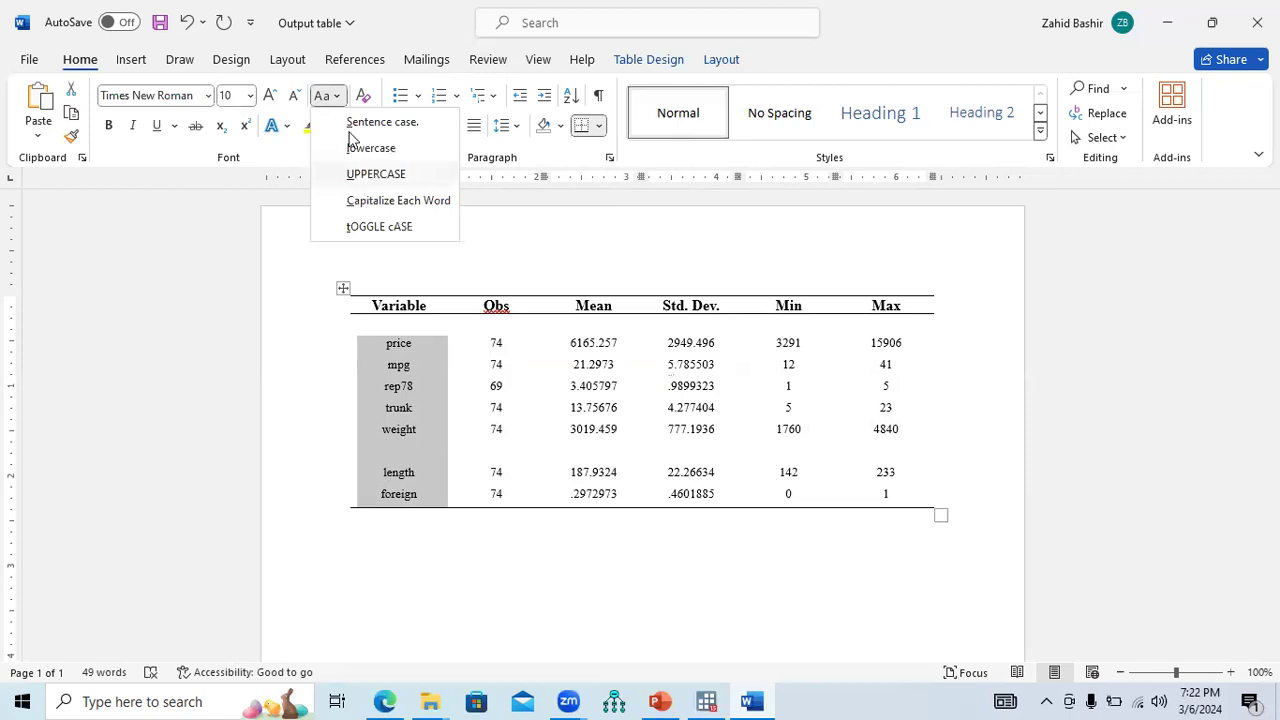
click(352, 123)
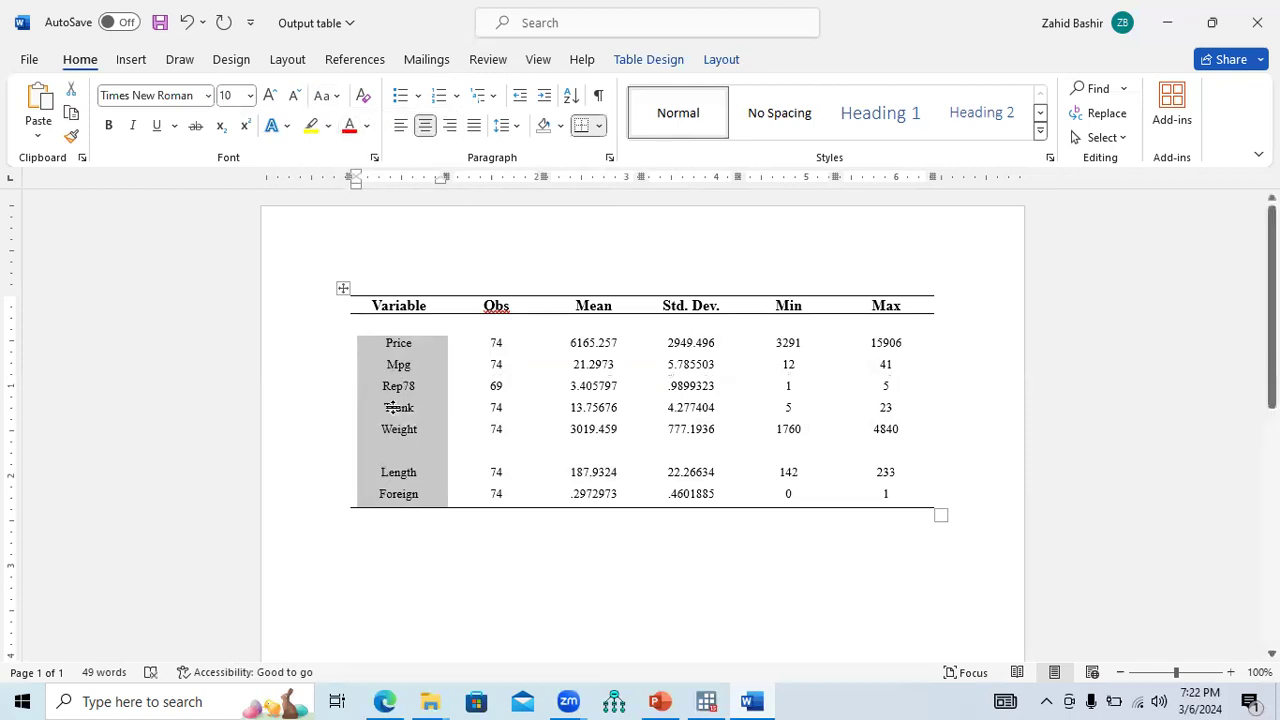
click(418, 388)
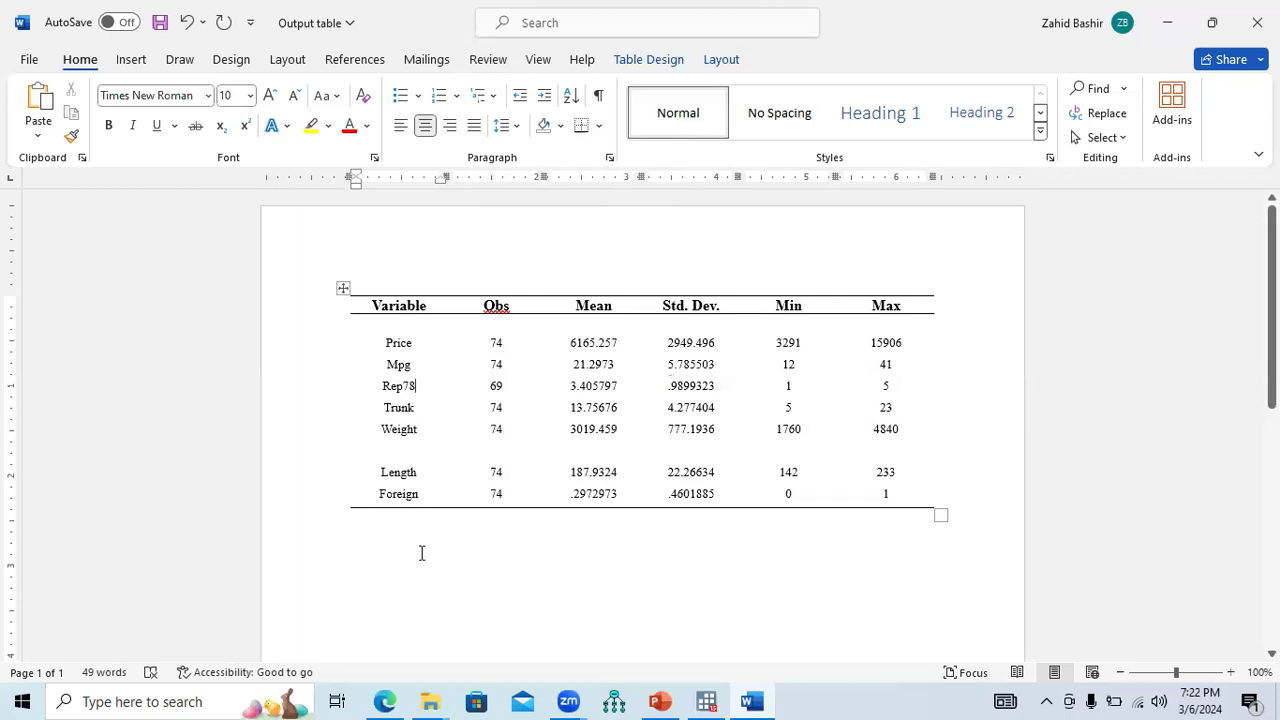
click(393, 536)
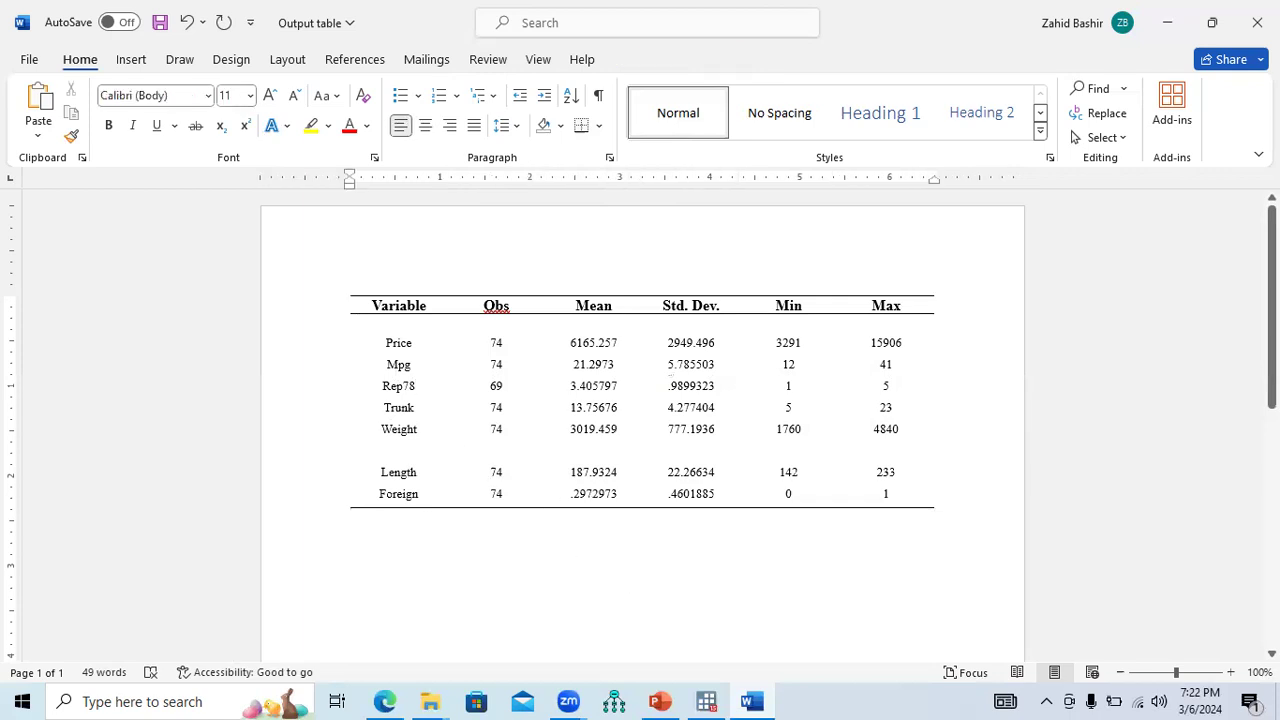
key(ctrl+s)
drag(571, 346, 618, 366)
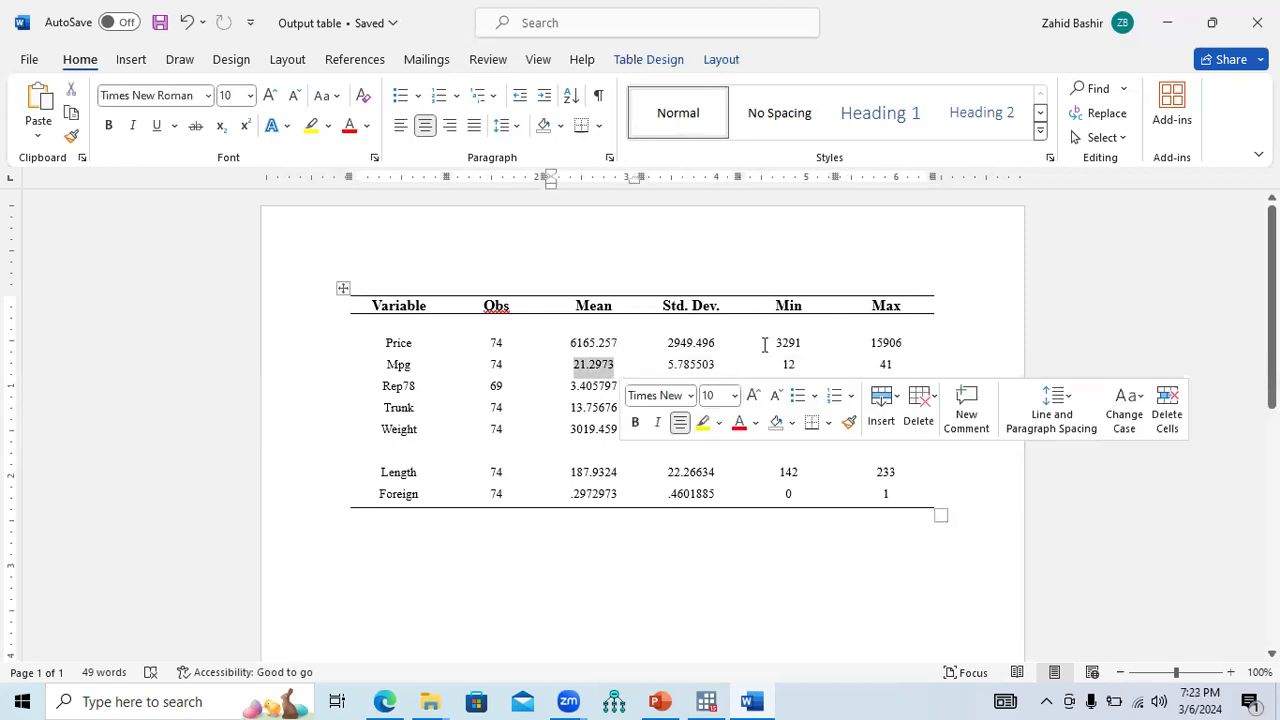
double_click(800, 343)
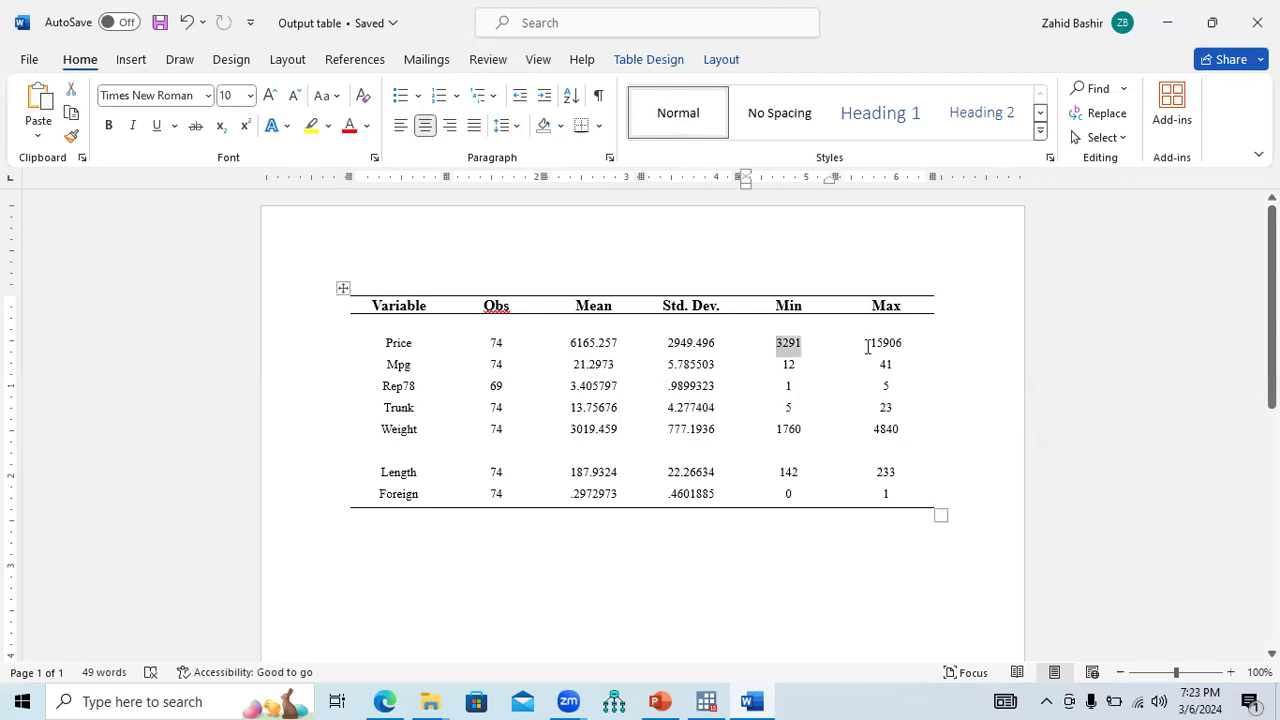
drag(871, 343, 904, 343)
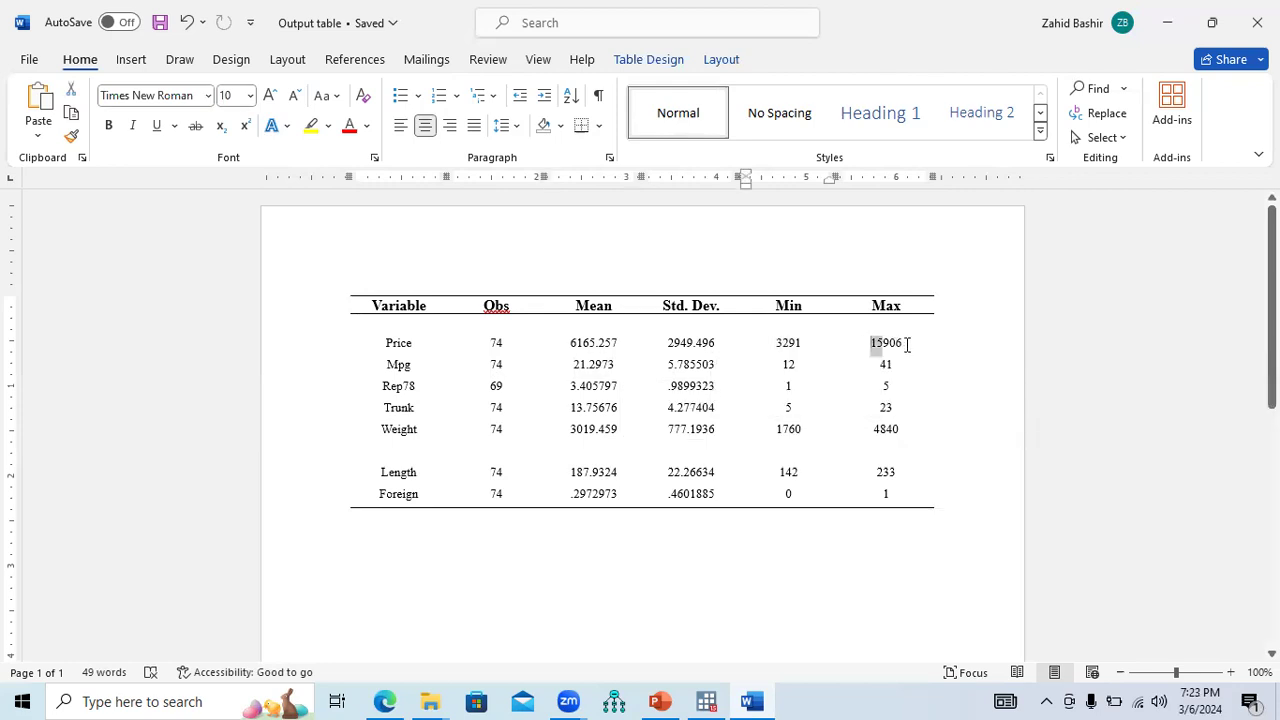
click(406, 349)
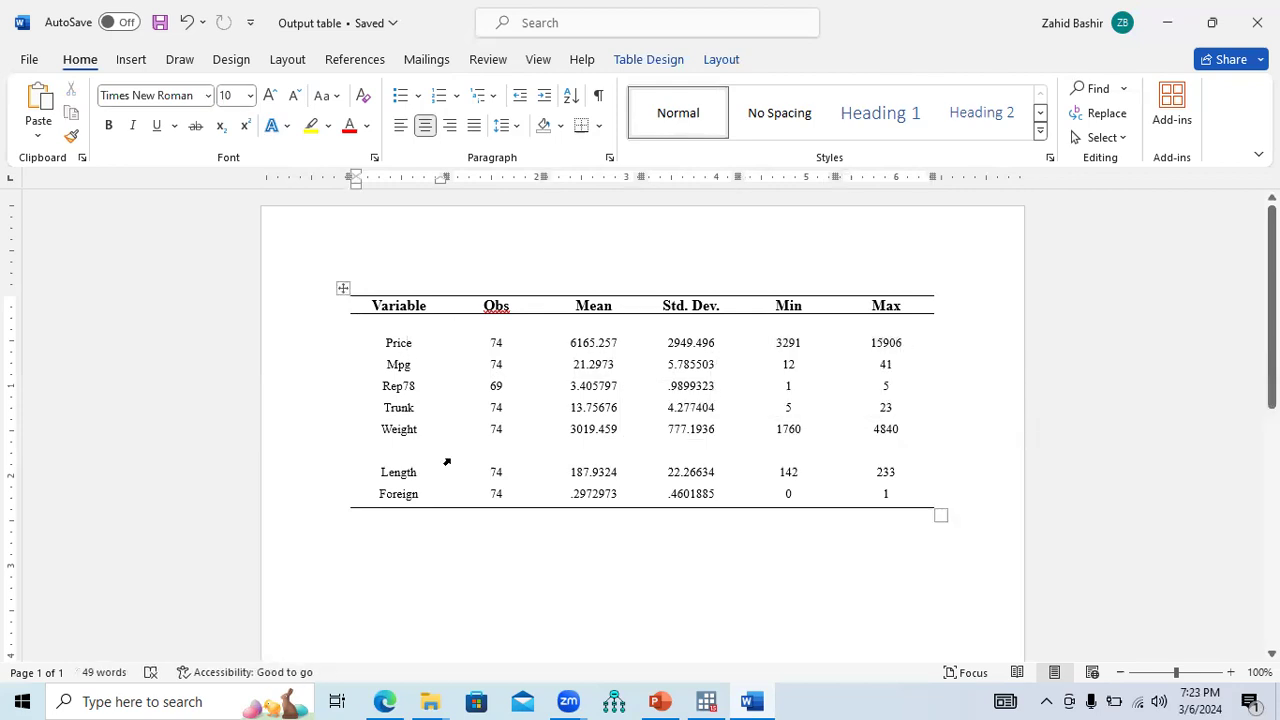
- Switch to Stata and copy the summary output for price through foreign, including its header, as an HTML table
key(alt+Tab)
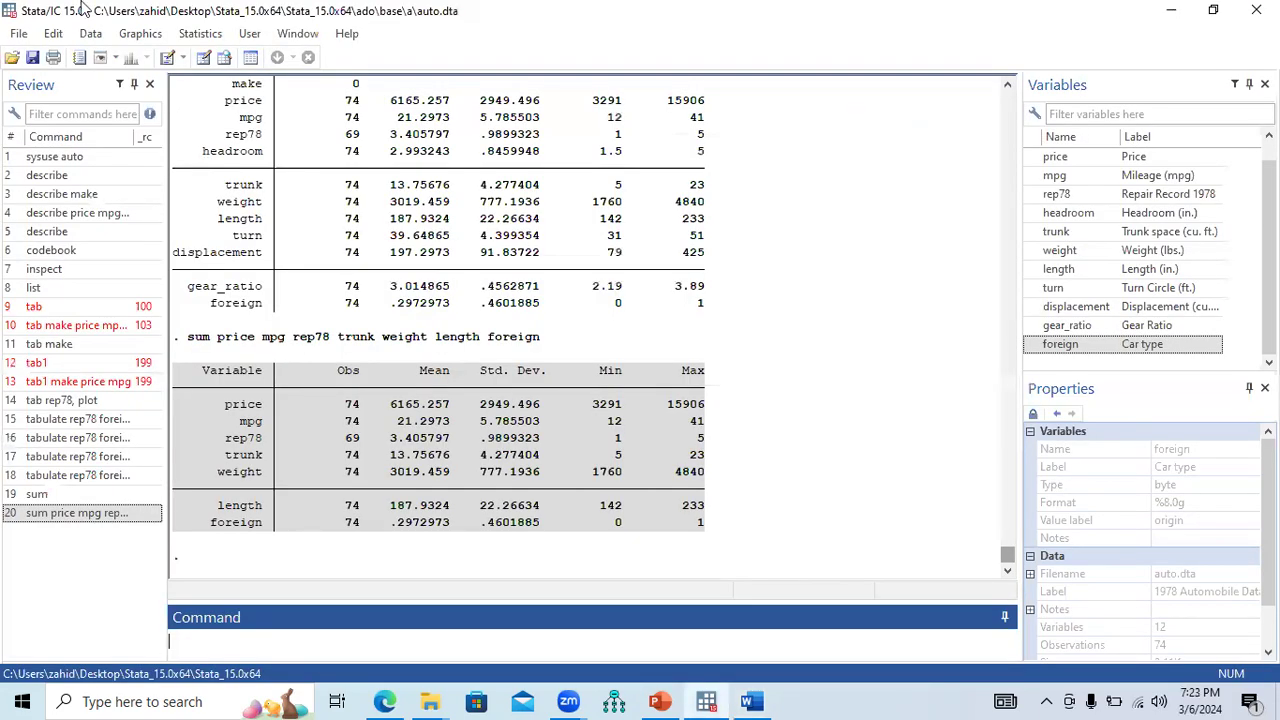
click(176, 374)
drag(176, 374, 740, 534)
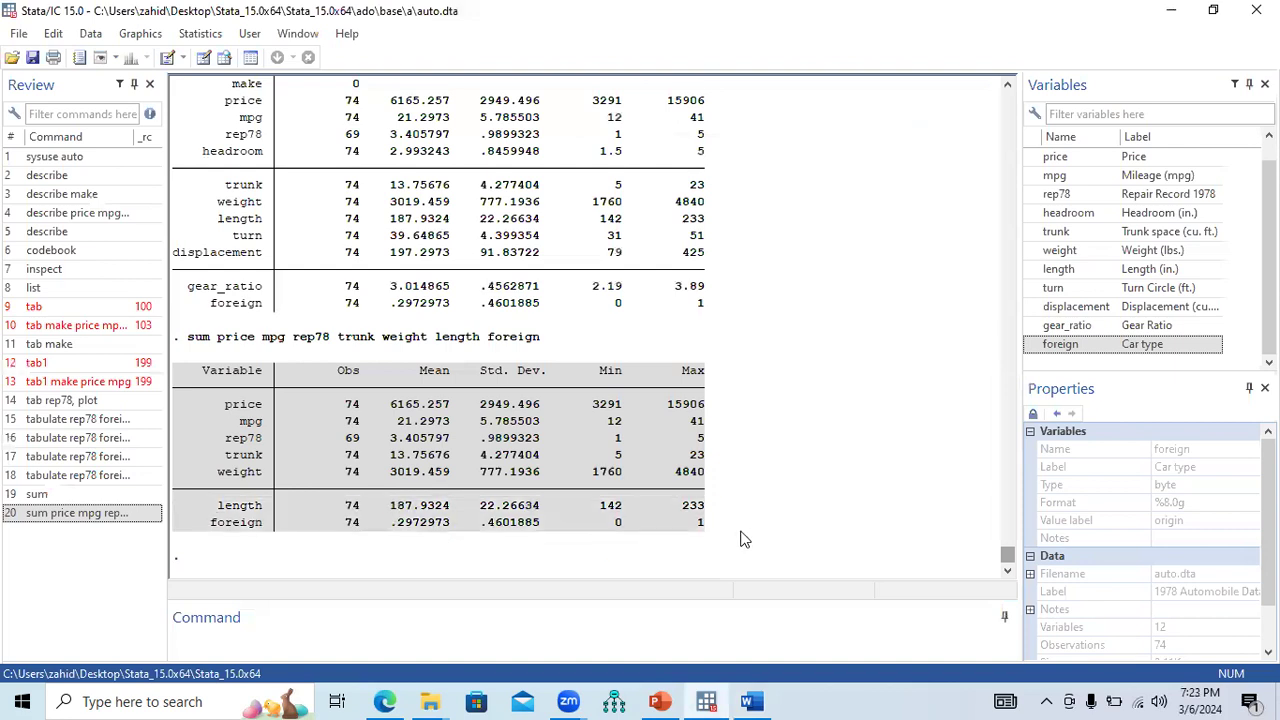
click(92, 36)
mouse_move(52, 36)
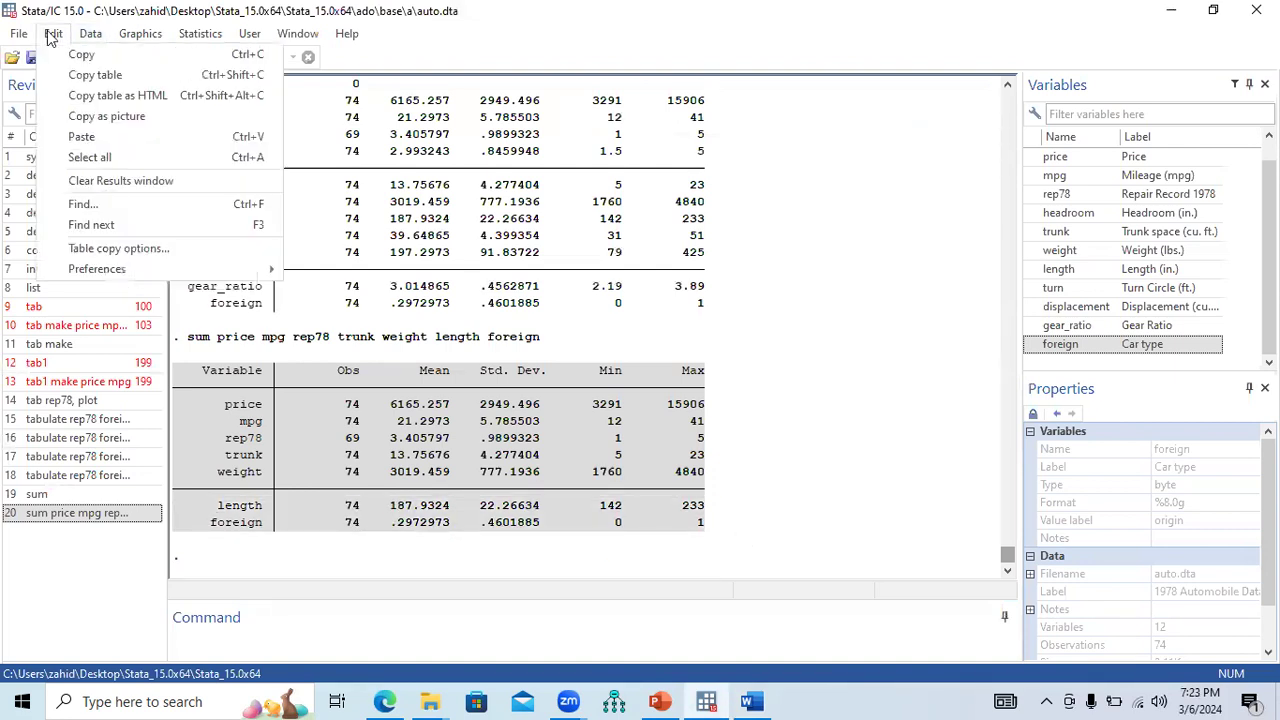
click(143, 98)
- Switch back to Word and paste the copied HTML table below the formatted summary table
click(748, 701)
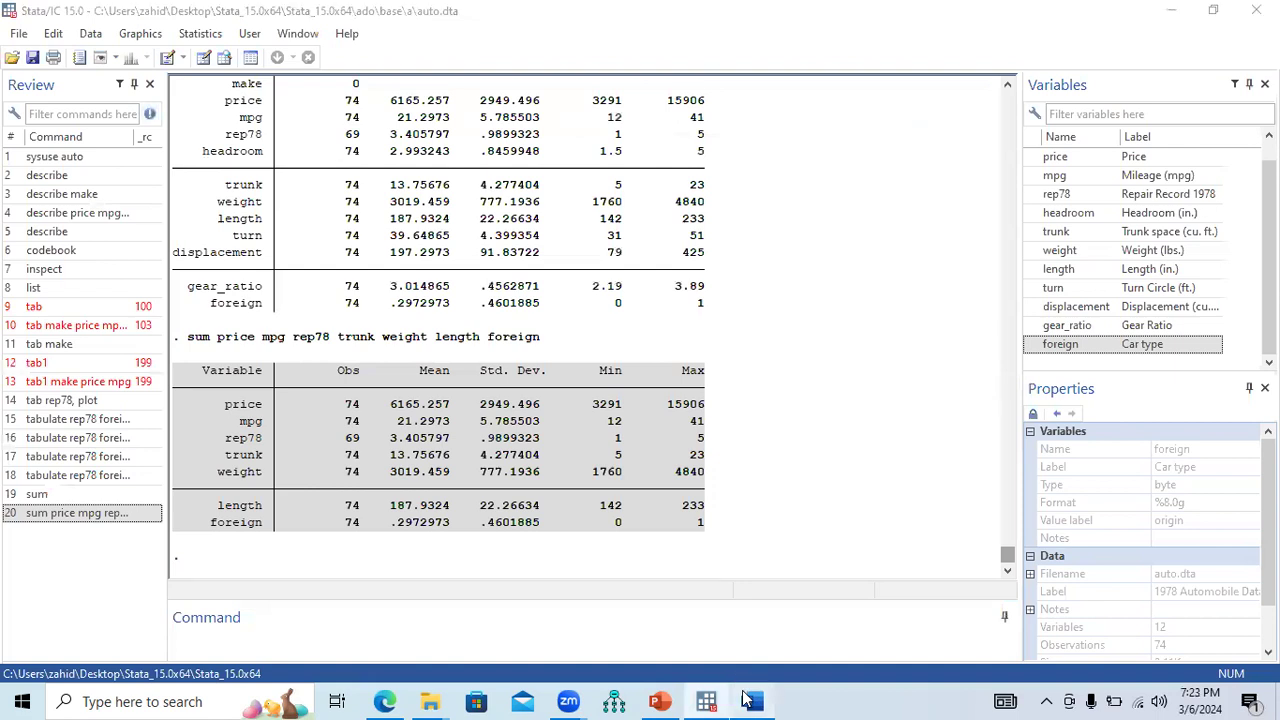
click(412, 571)
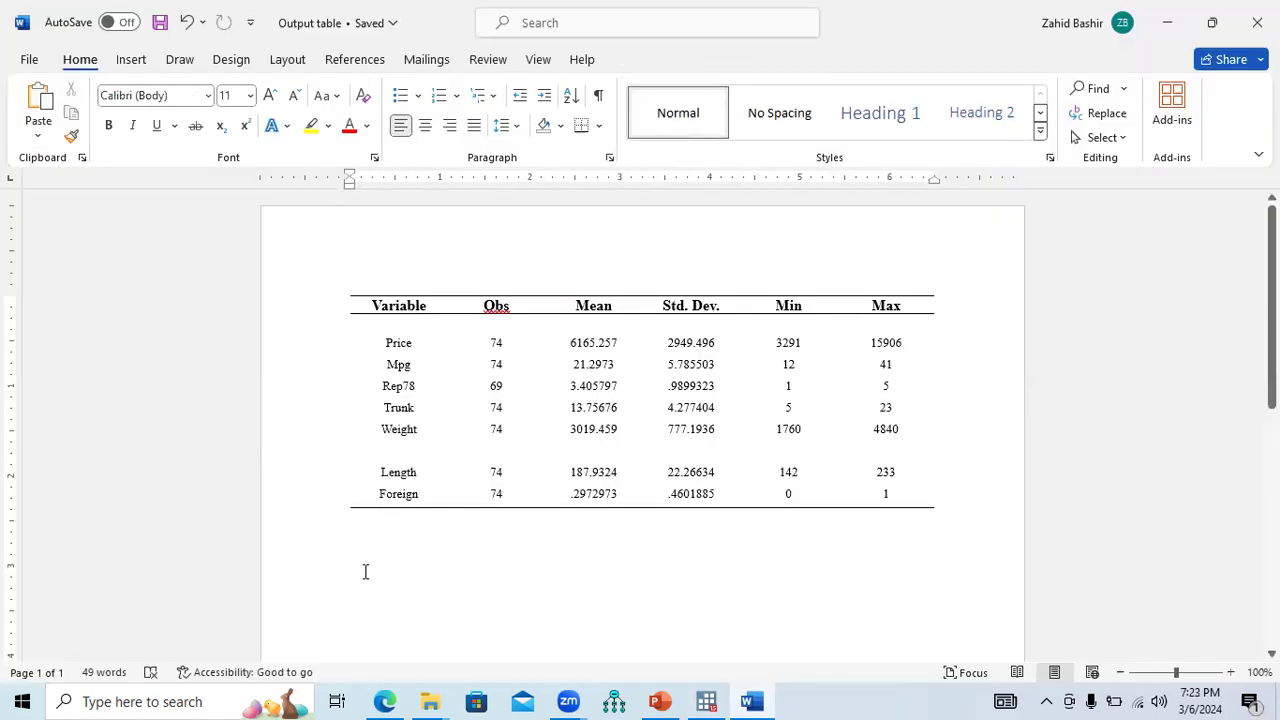
right_click(366, 570)
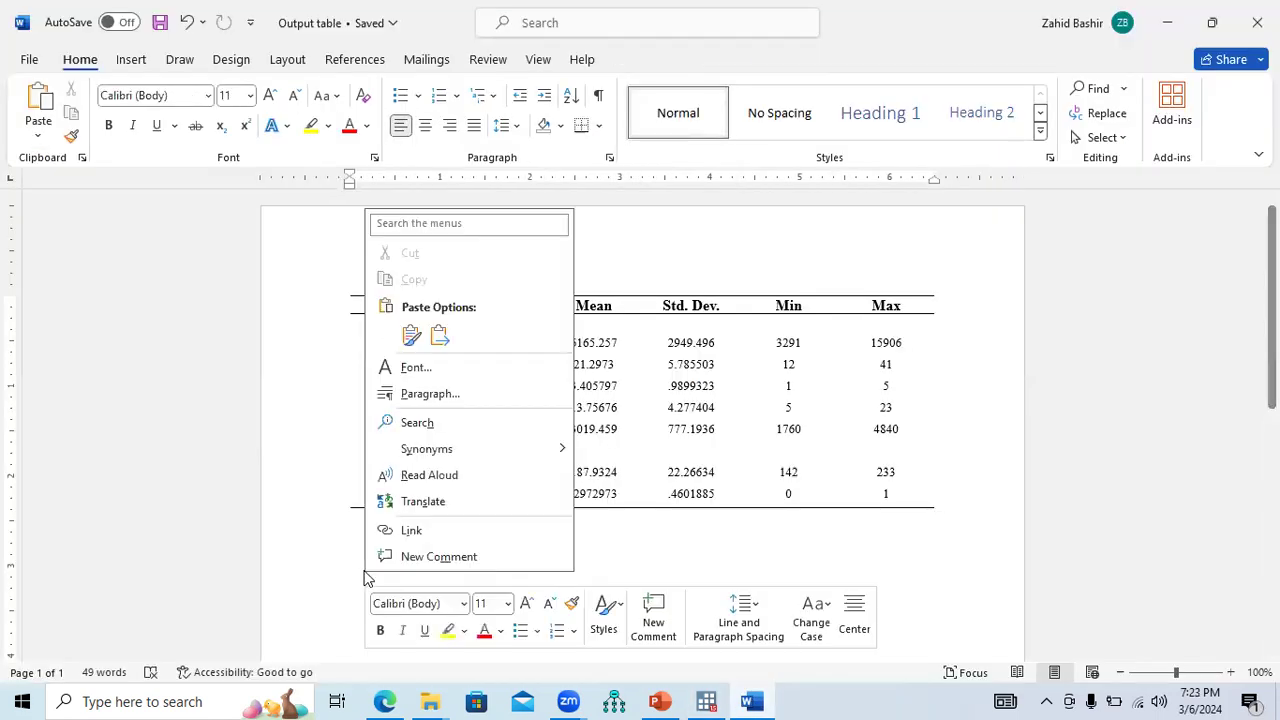
click(438, 340)
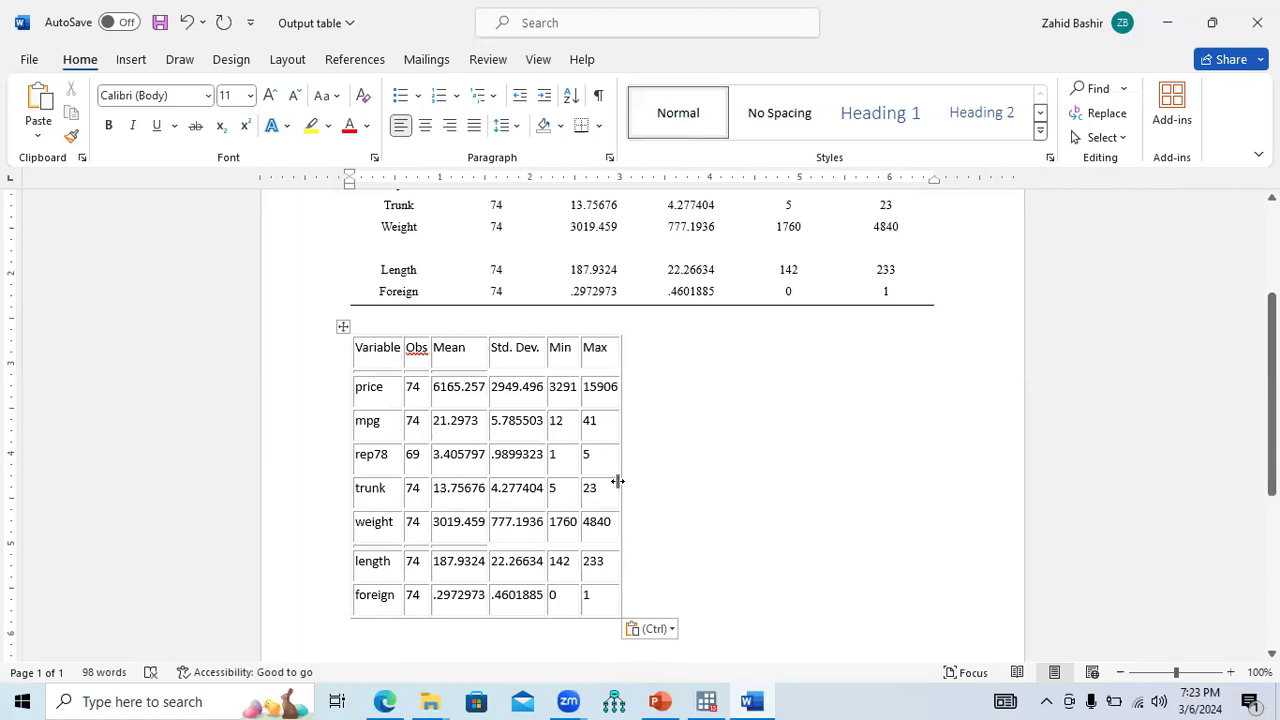
- Widen the Max column of the pasted table and cut the whole pasted table from the document
drag(617, 483, 654, 500)
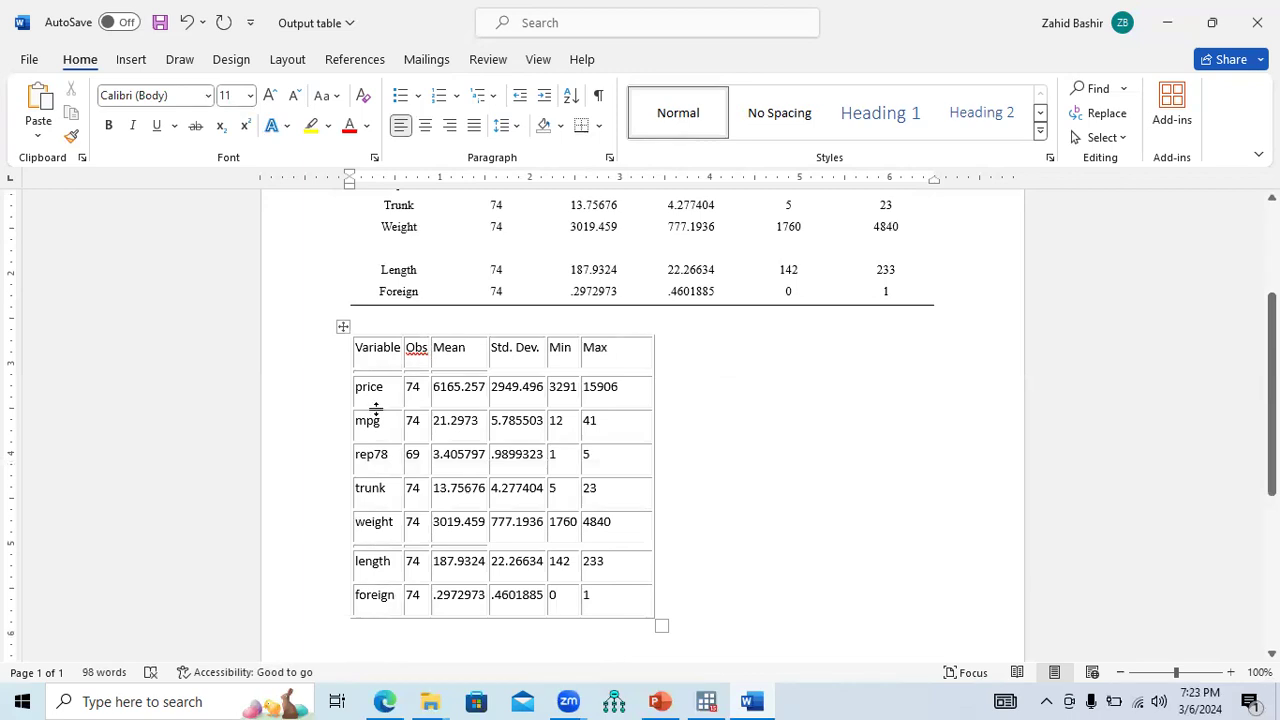
right_click(341, 329)
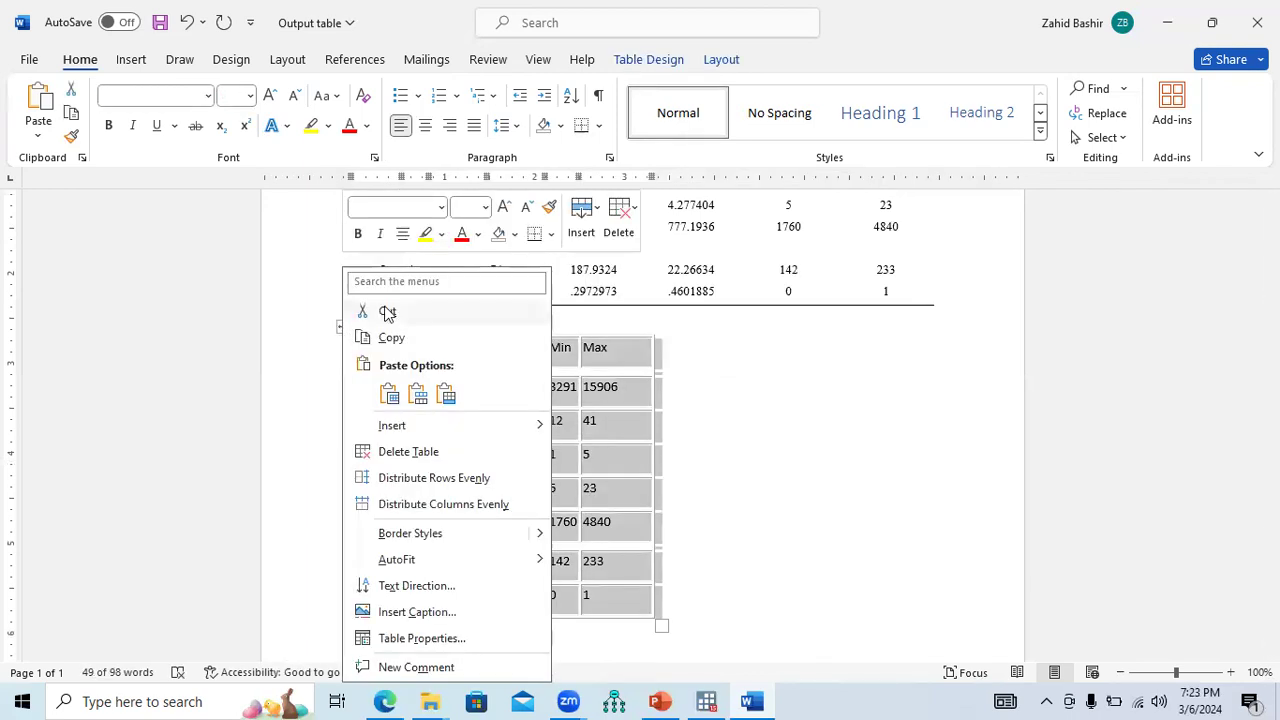
click(387, 311)
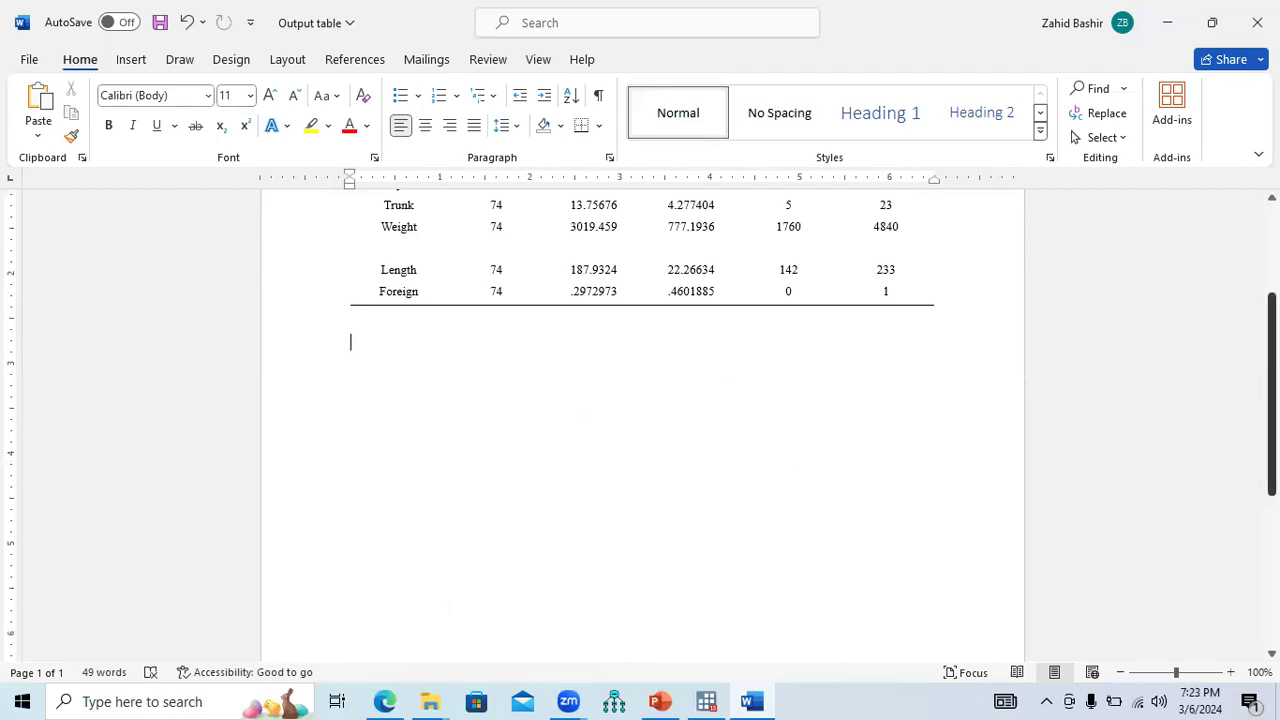
- Switch to Stata and copy the summary output for price through foreign, including its header, as a plain table
scroll(1272, 400, up, 4)
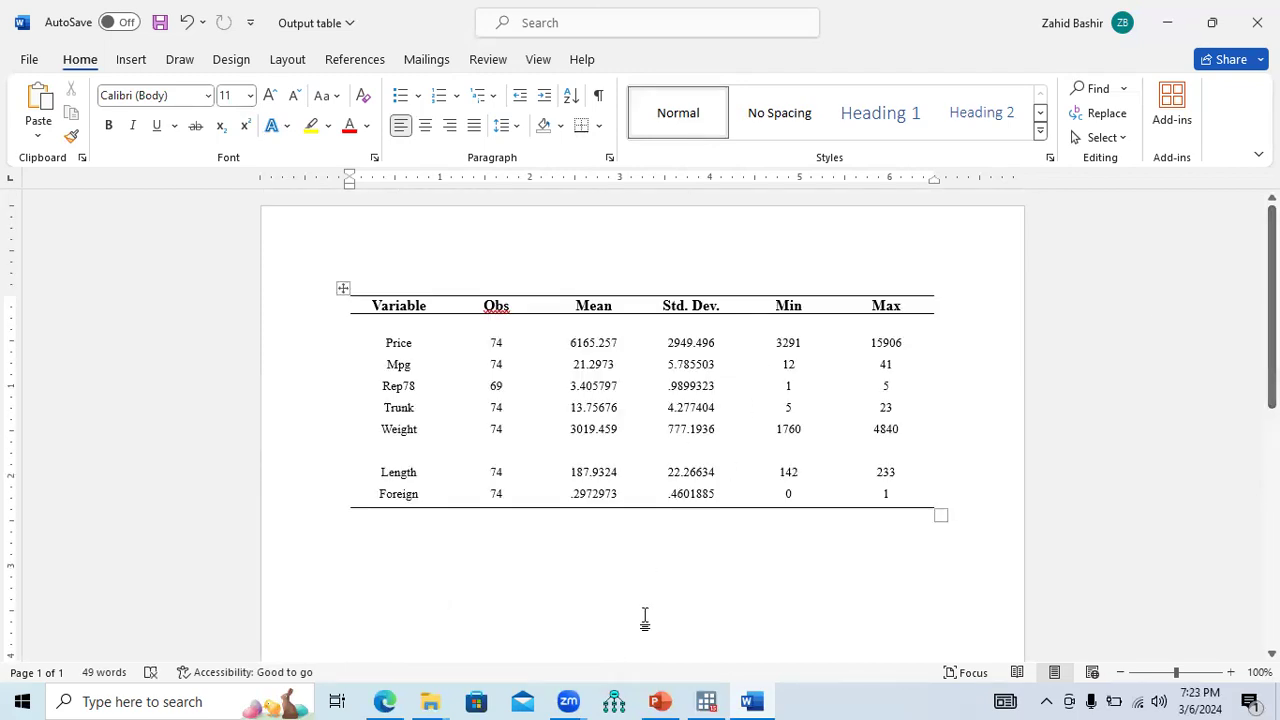
click(385, 701)
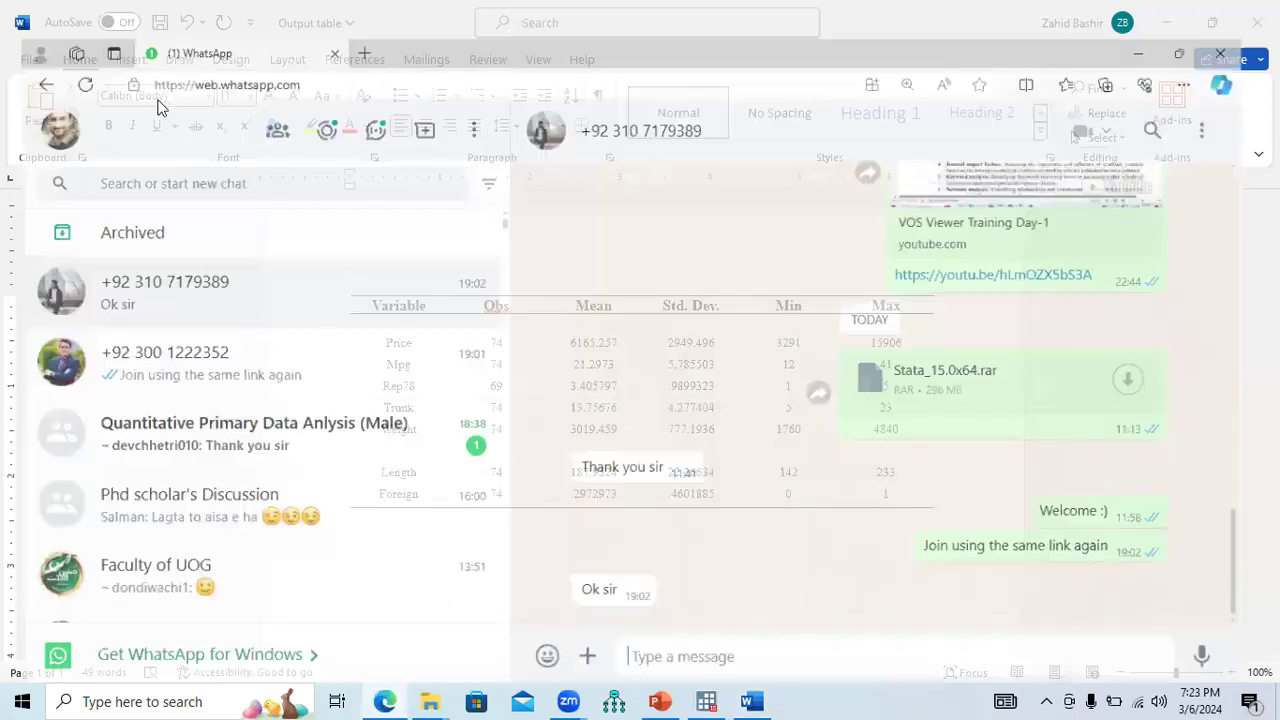
click(707, 701)
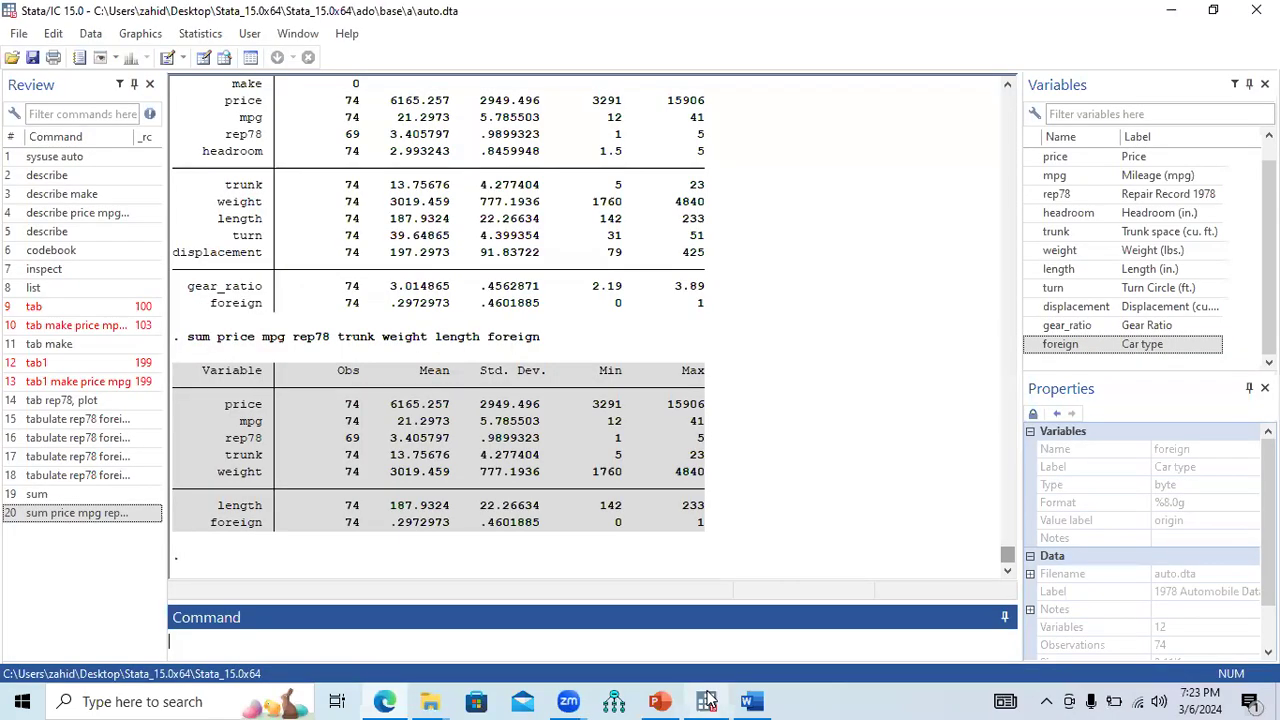
click(56, 36)
click(432, 432)
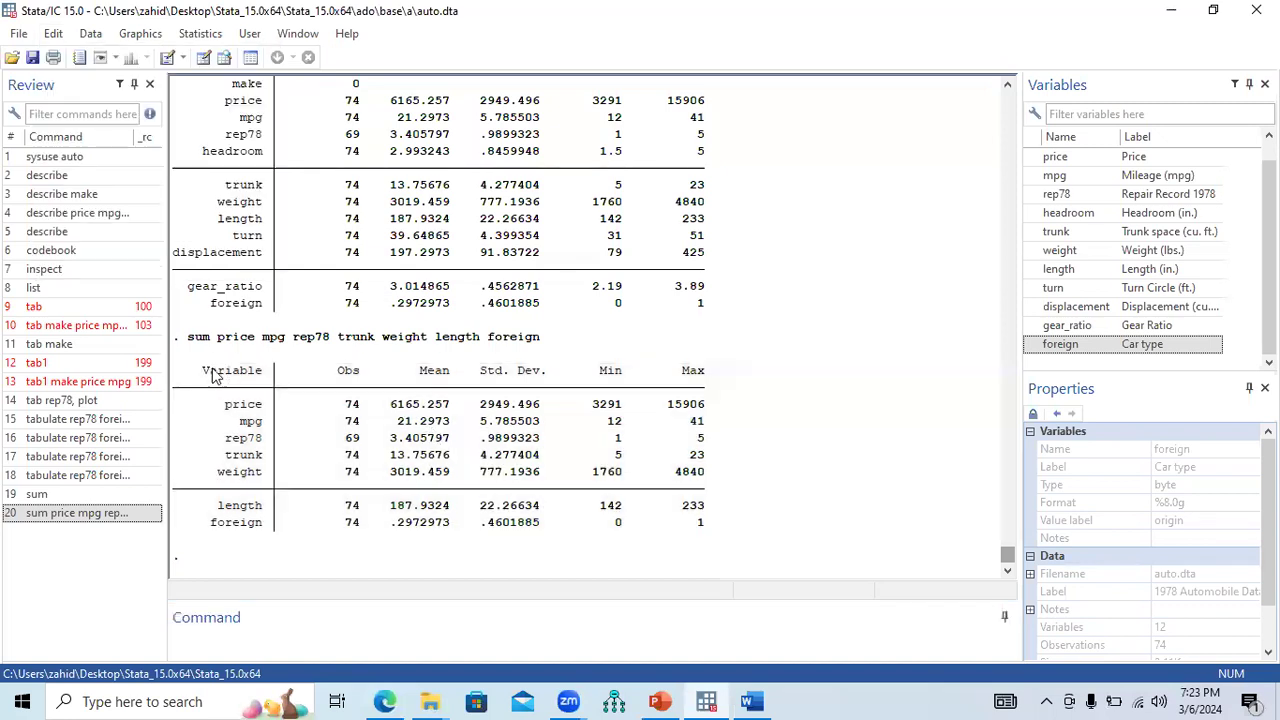
drag(185, 375, 712, 530)
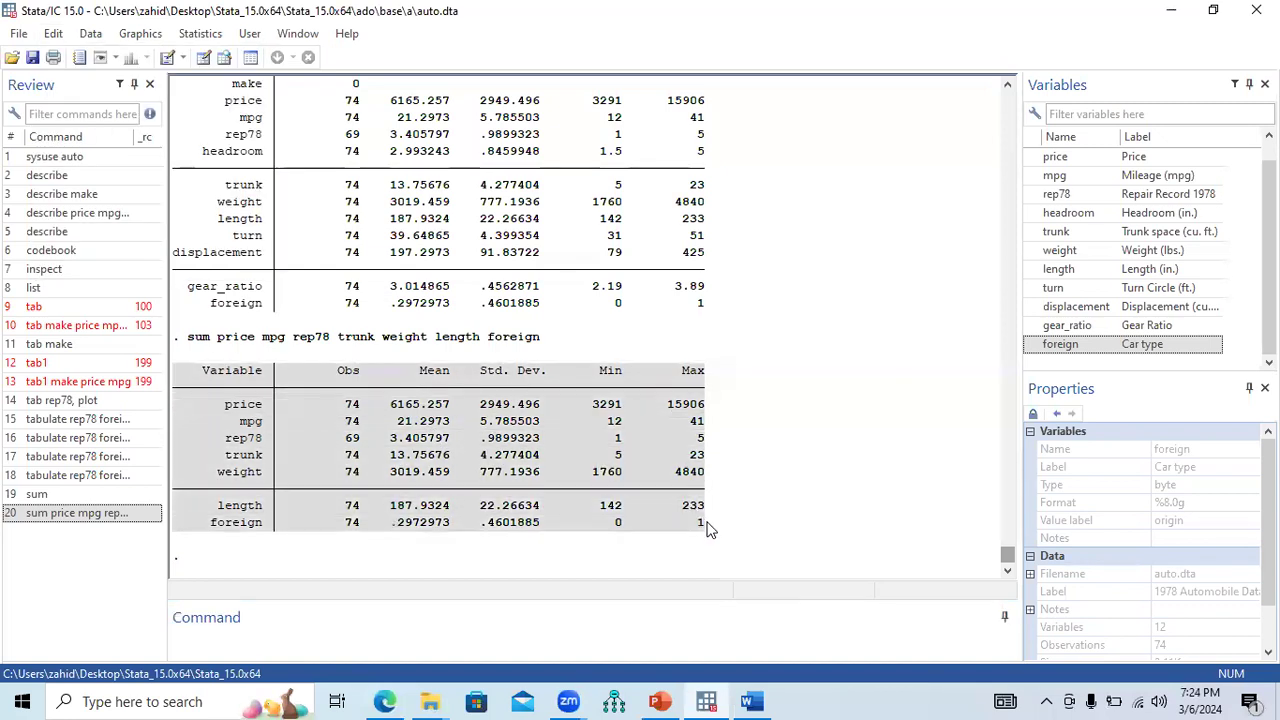
click(53, 35)
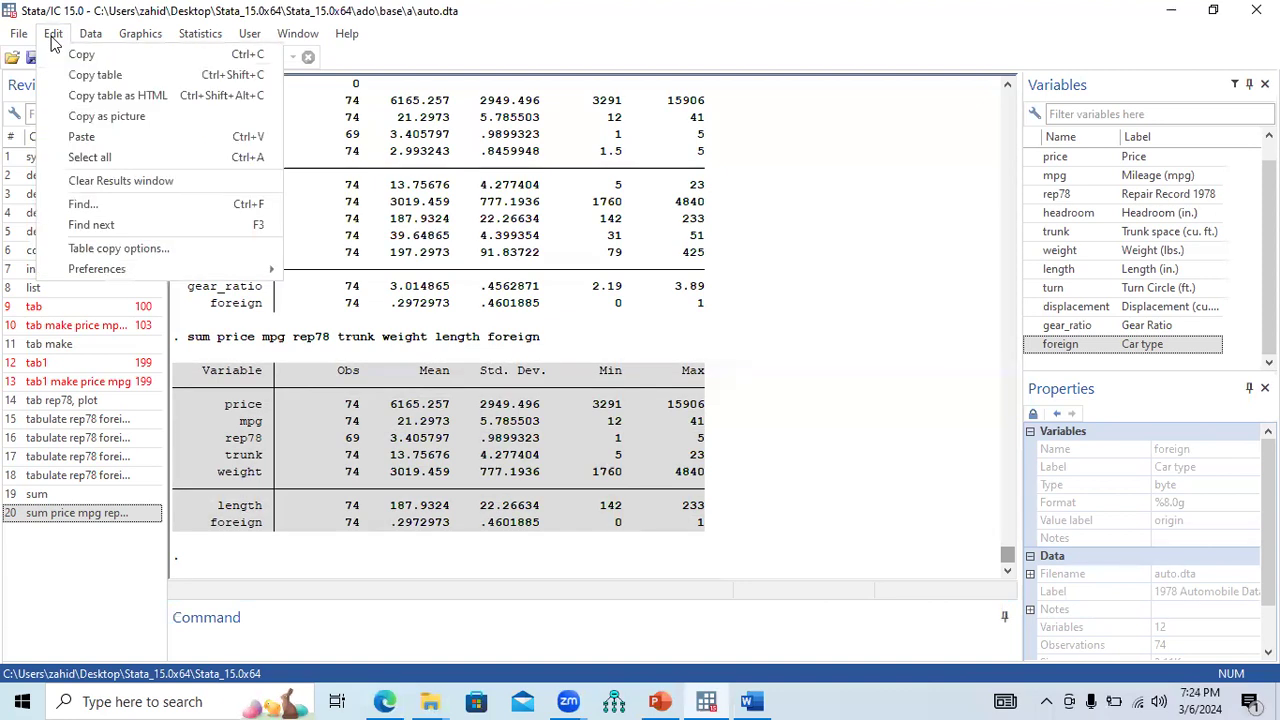
click(128, 80)
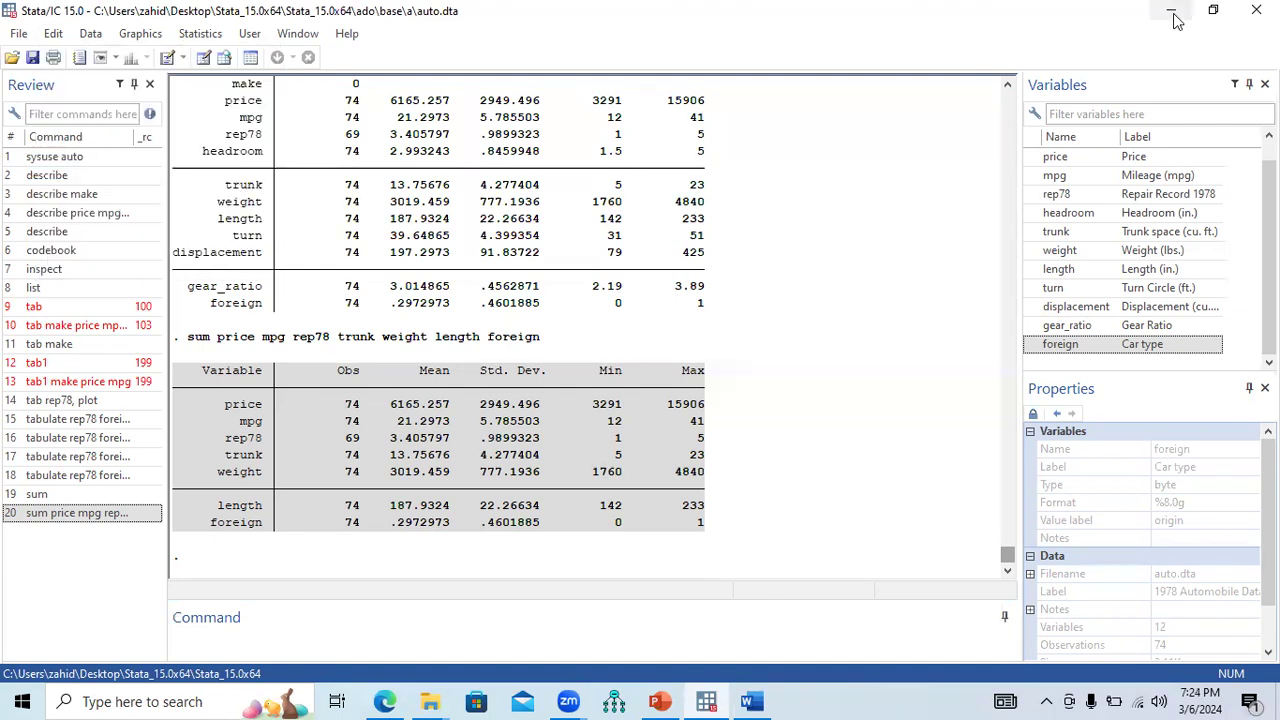
- Minimize the open windows, create a new Excel worksheet on the desktop with its default name, and open it
click(1171, 10)
click(1172, 15)
click(1170, 17)
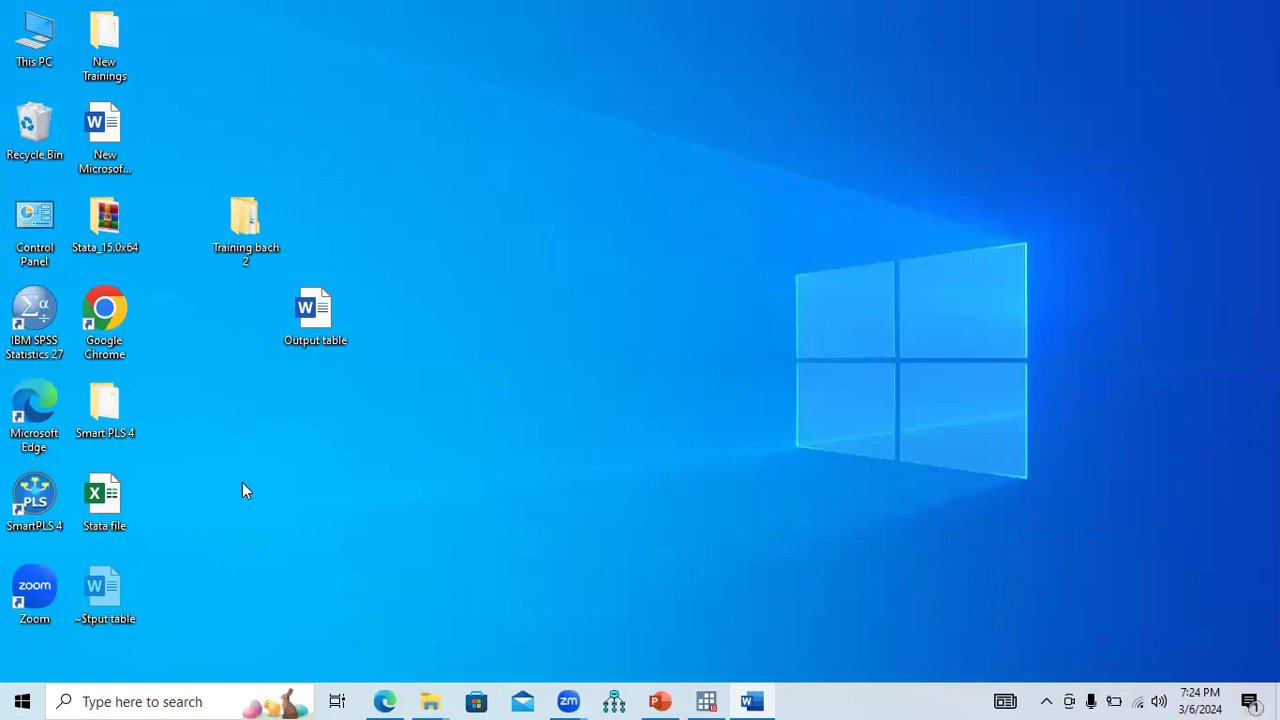
right_click(418, 426)
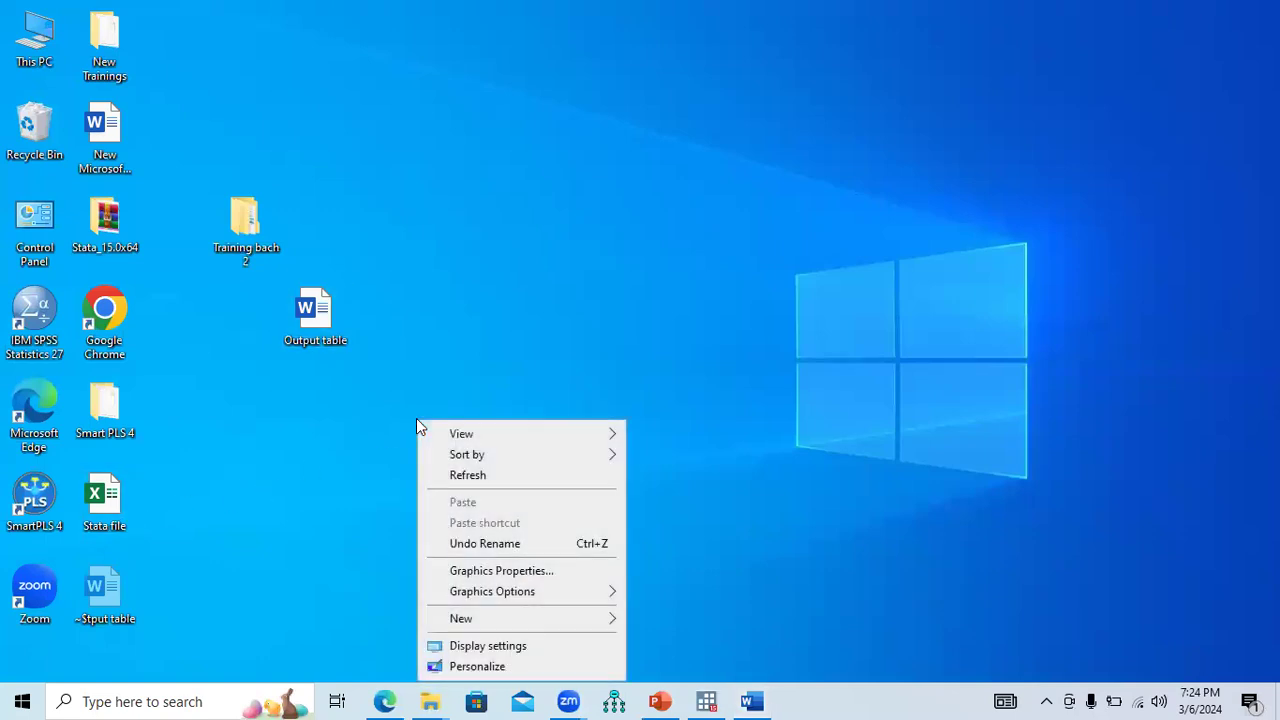
mouse_move(505, 620)
click(696, 596)
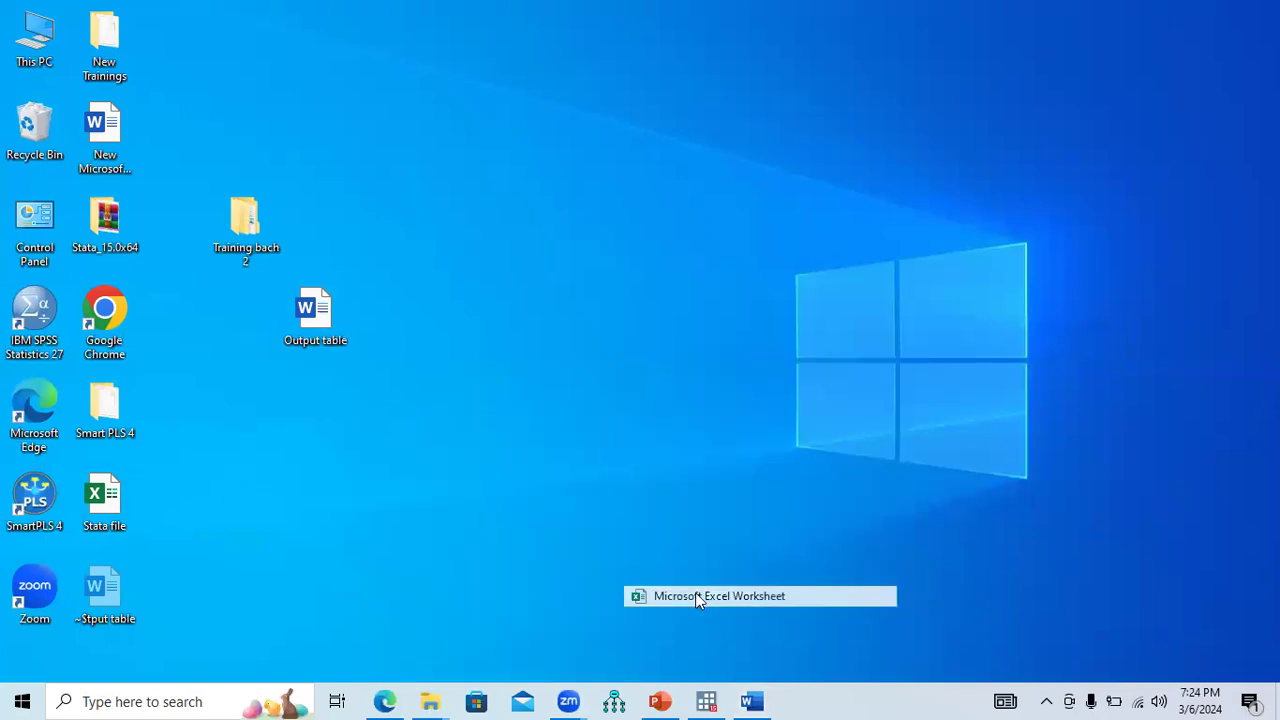
key(Return)
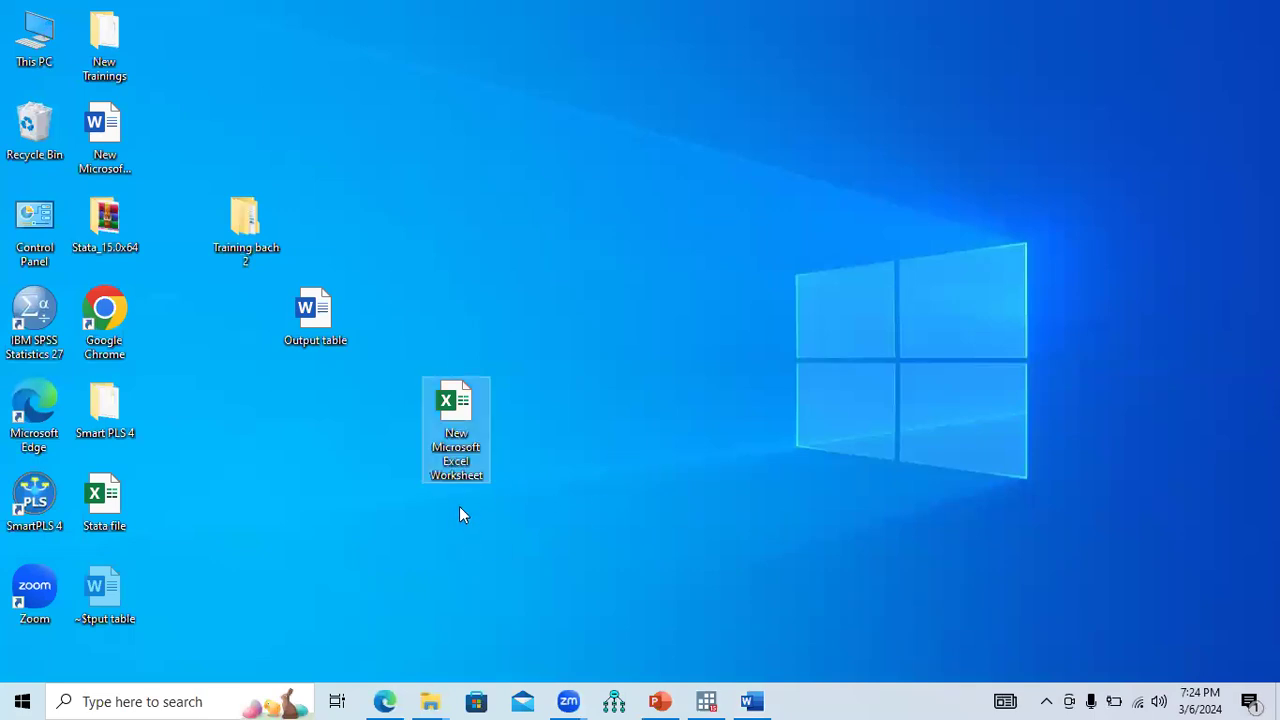
key(Return)
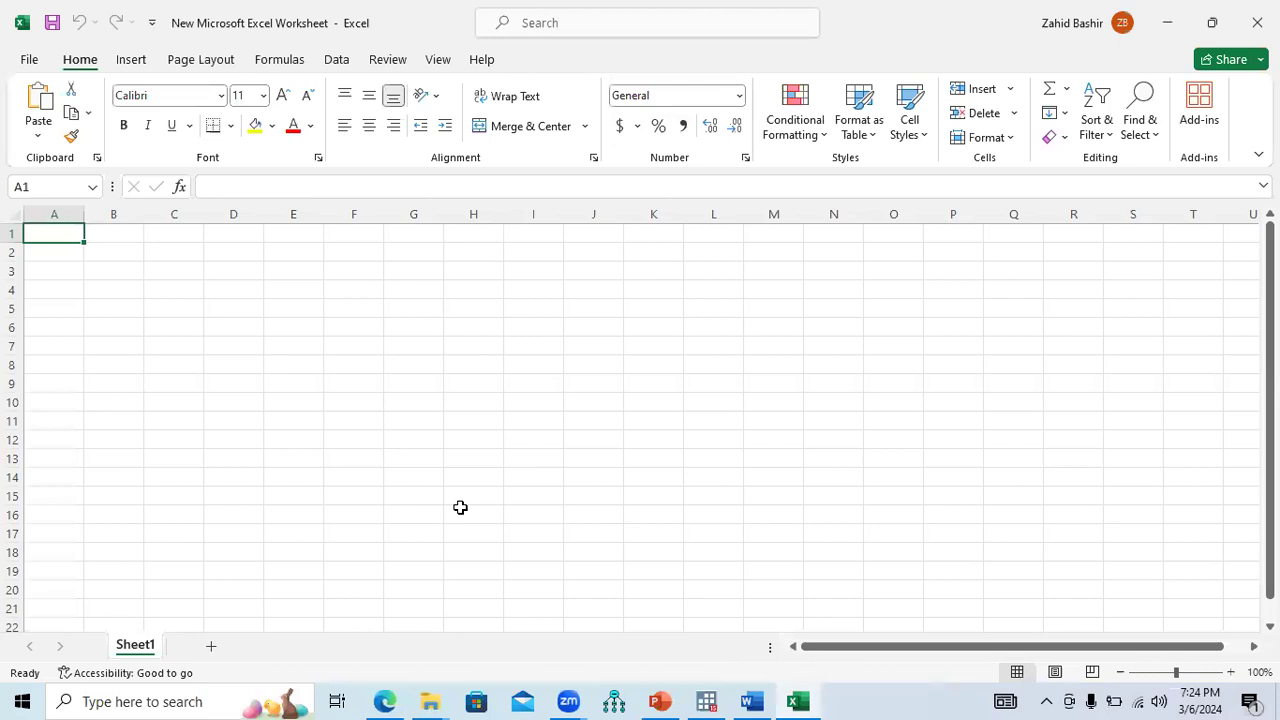
- Paste the copied summary table into Sheet1 starting at cell A1
right_click(73, 232)
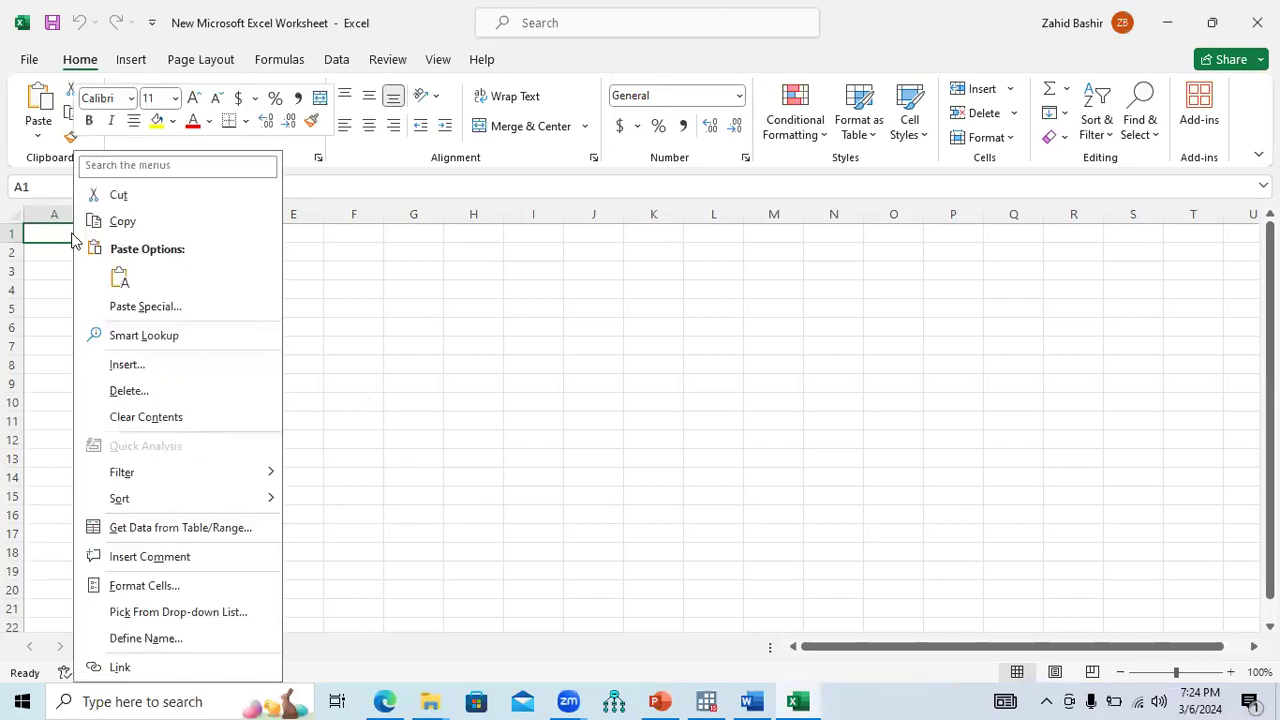
click(116, 275)
click(157, 365)
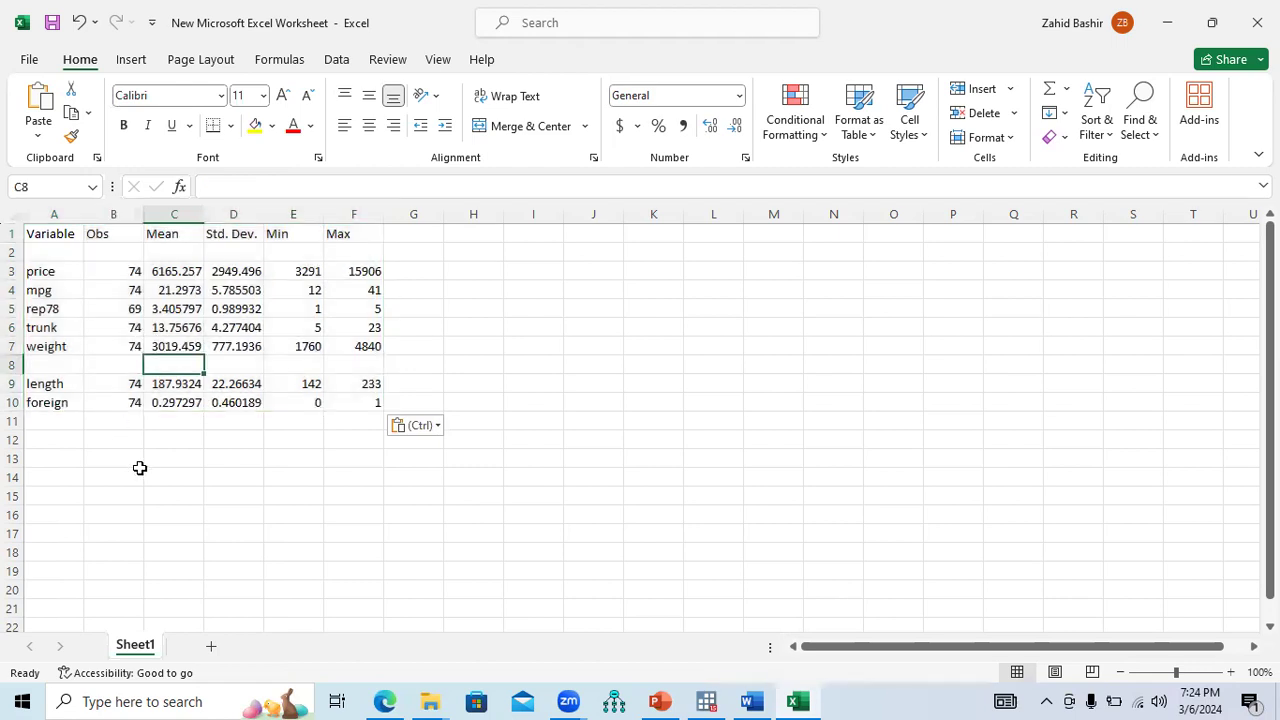
- Delete the blank row below the header and the blank row between weight and length
click(14, 252)
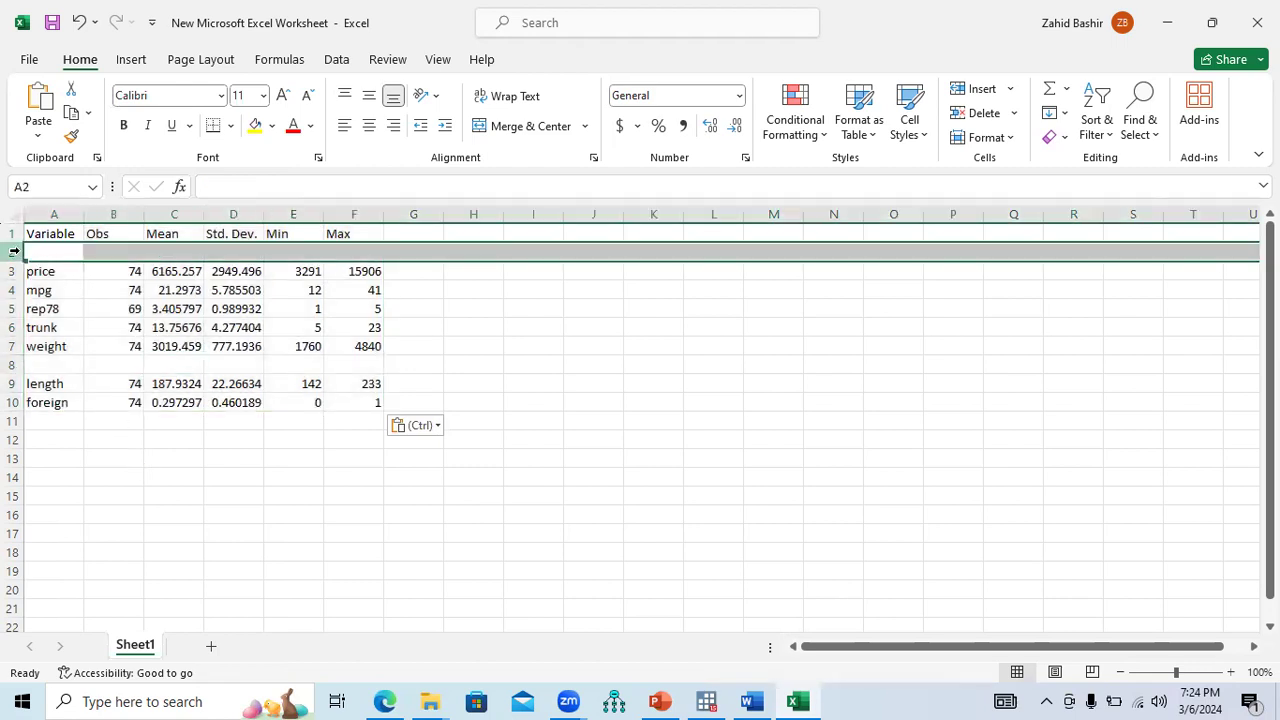
right_click(15, 253)
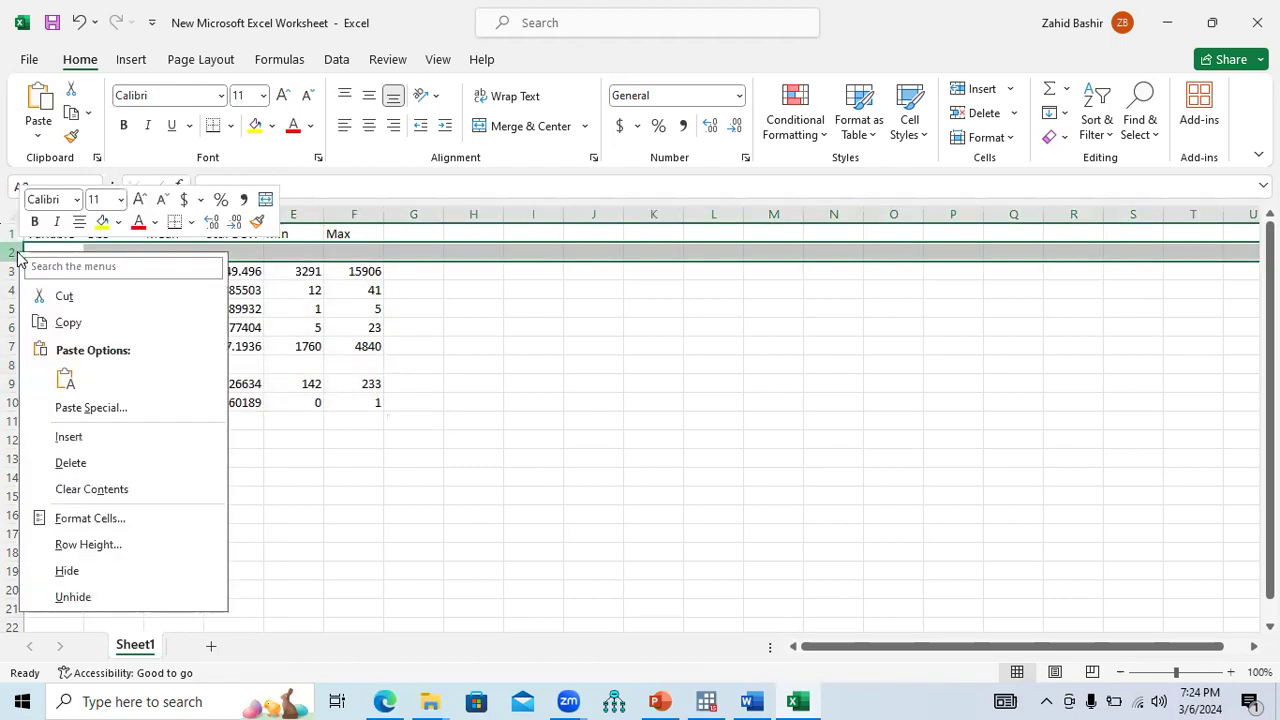
click(70, 462)
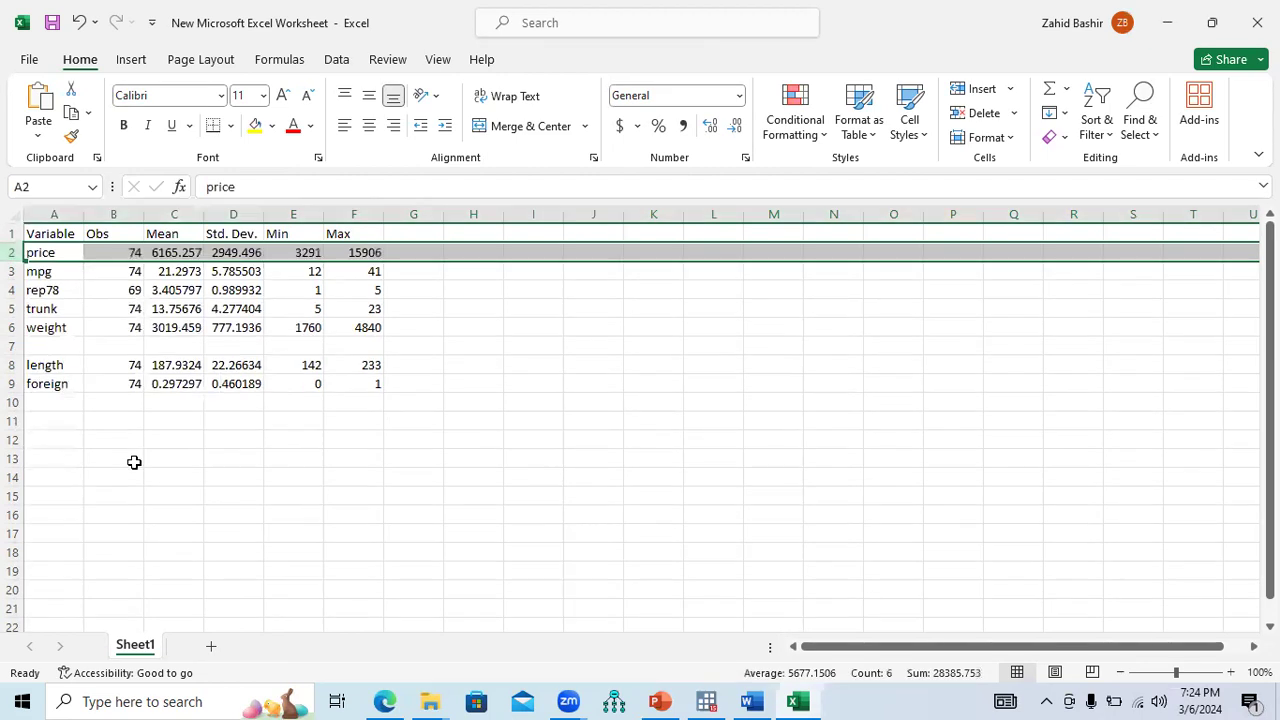
right_click(16, 346)
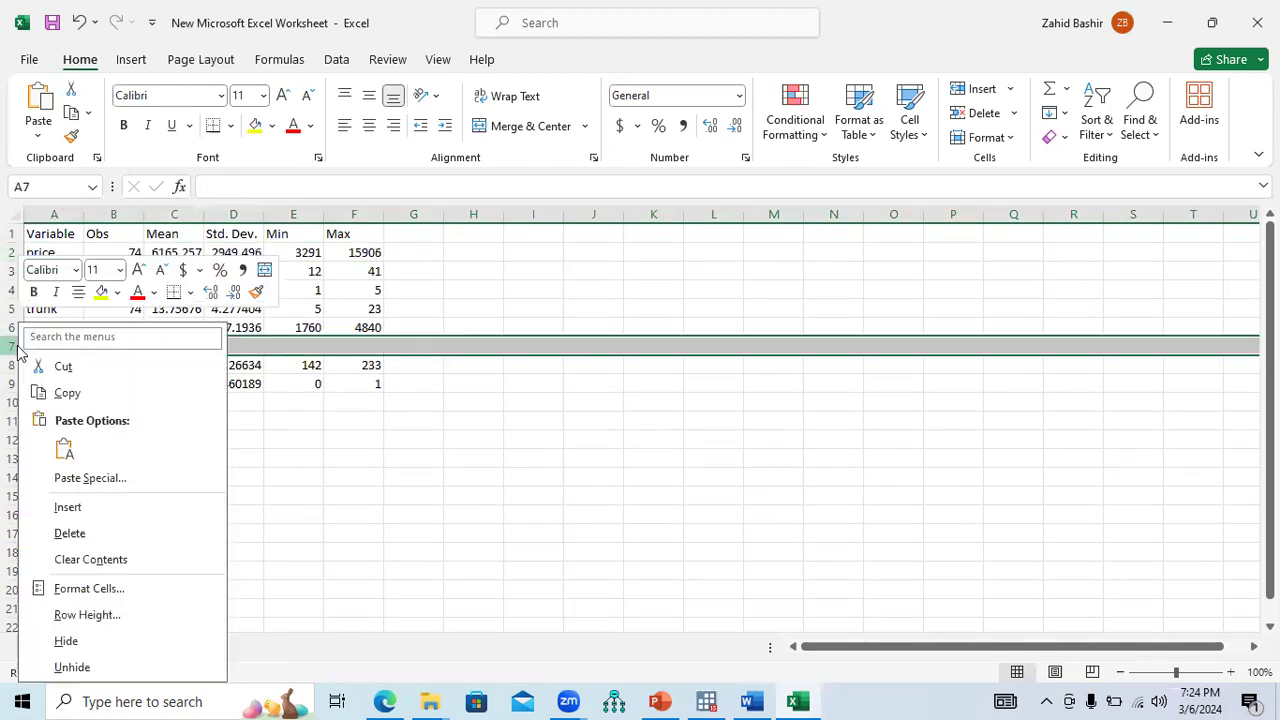
click(89, 532)
- Center the numeric values in the Obs through Max columns horizontally
drag(174, 252, 232, 362)
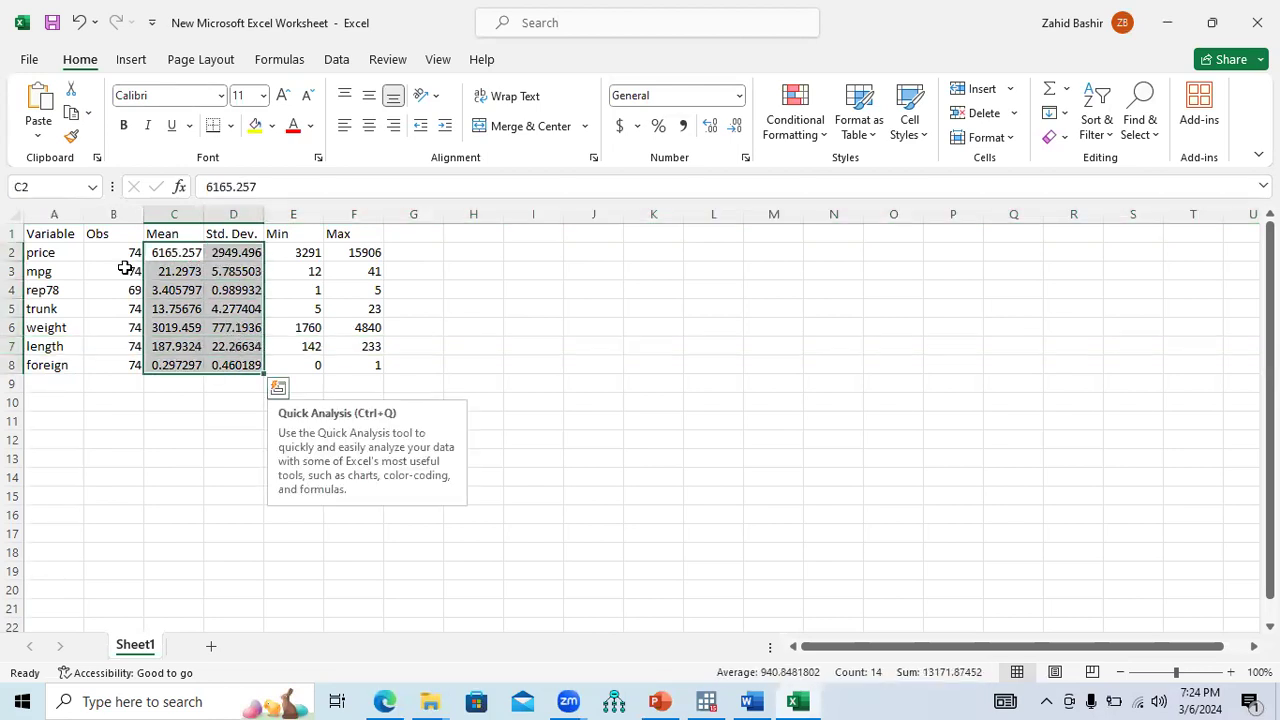
click(120, 255)
drag(192, 263, 346, 380)
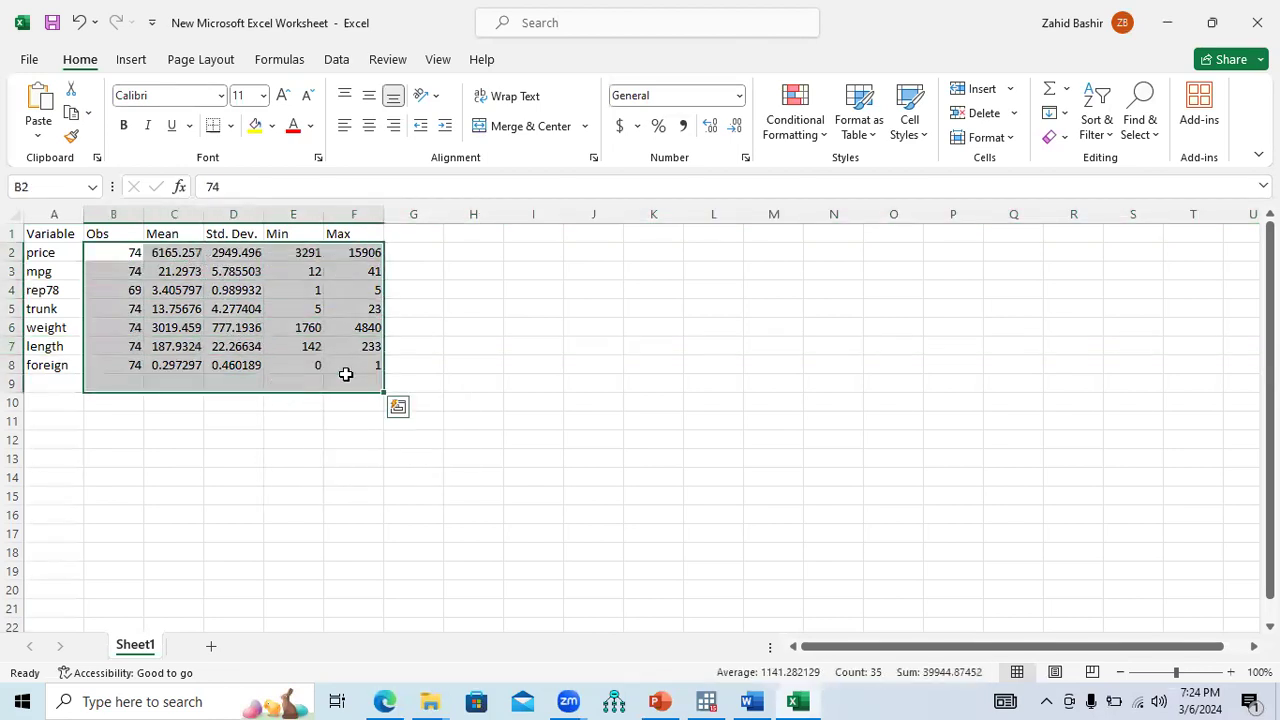
click(369, 125)
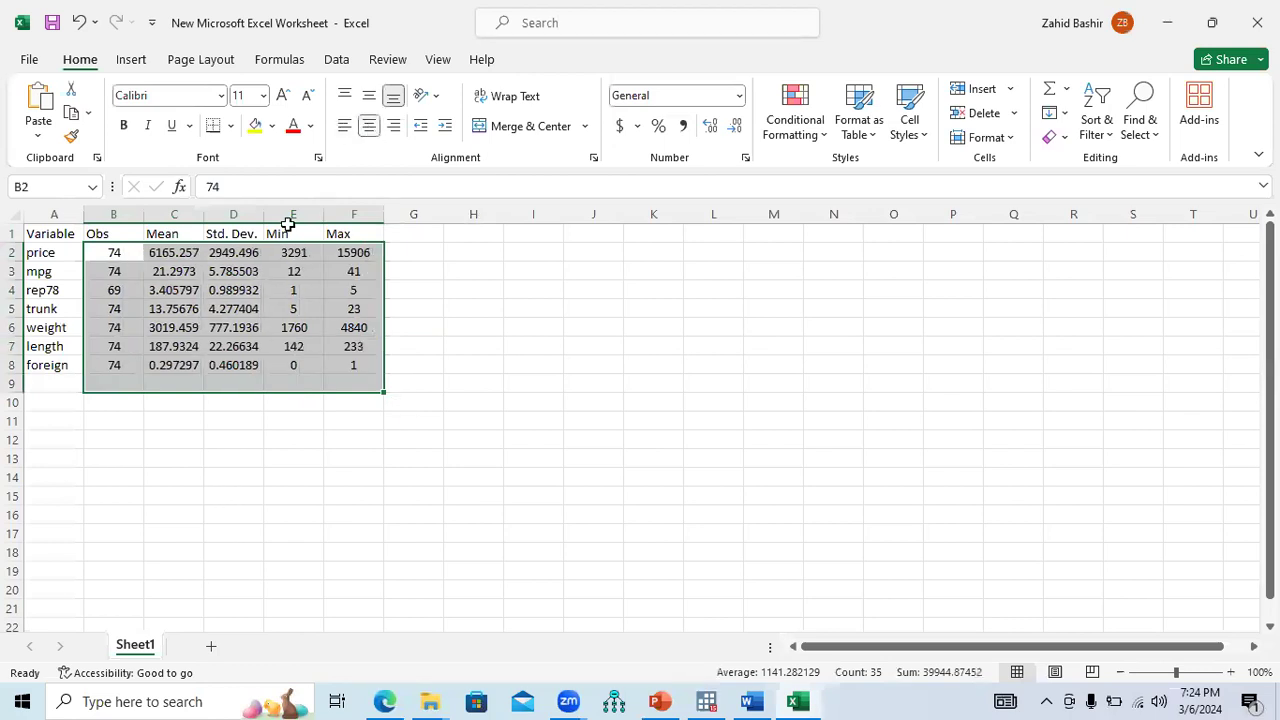
- Format the Mean and Std. Dev. values in C2:D8 to two decimal places
click(220, 345)
drag(177, 257, 231, 365)
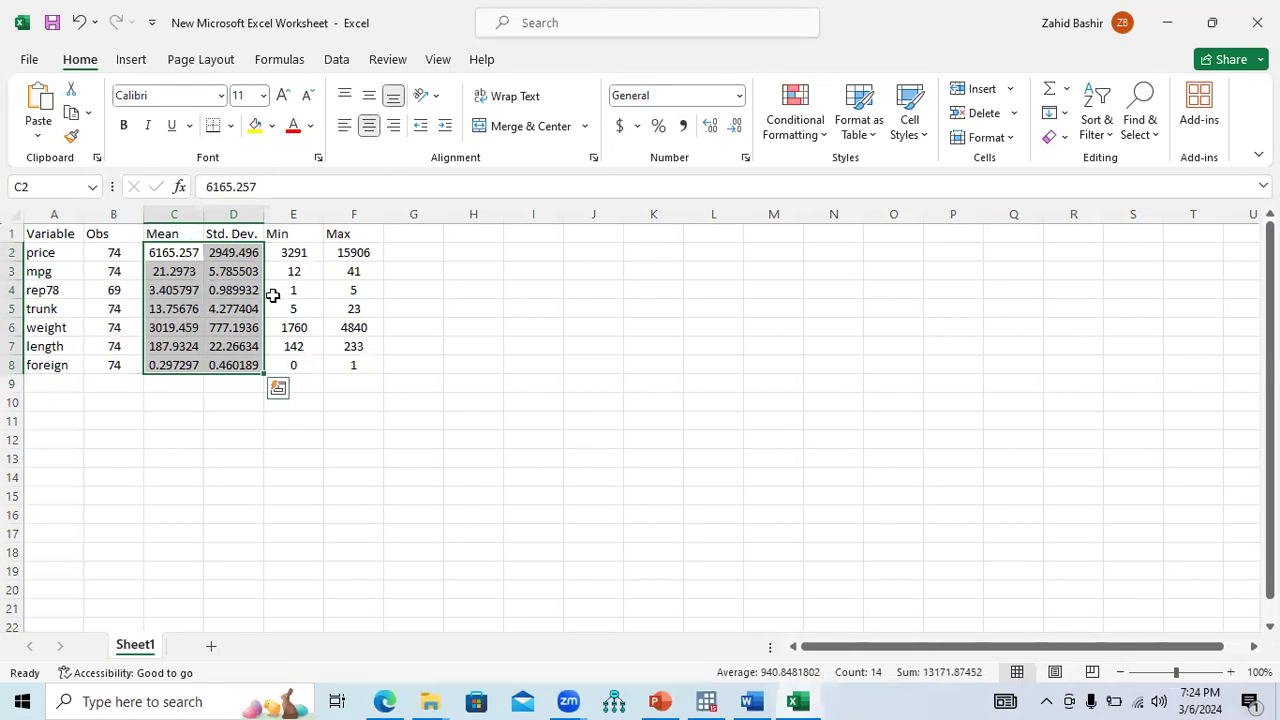
click(711, 132)
click(711, 132)
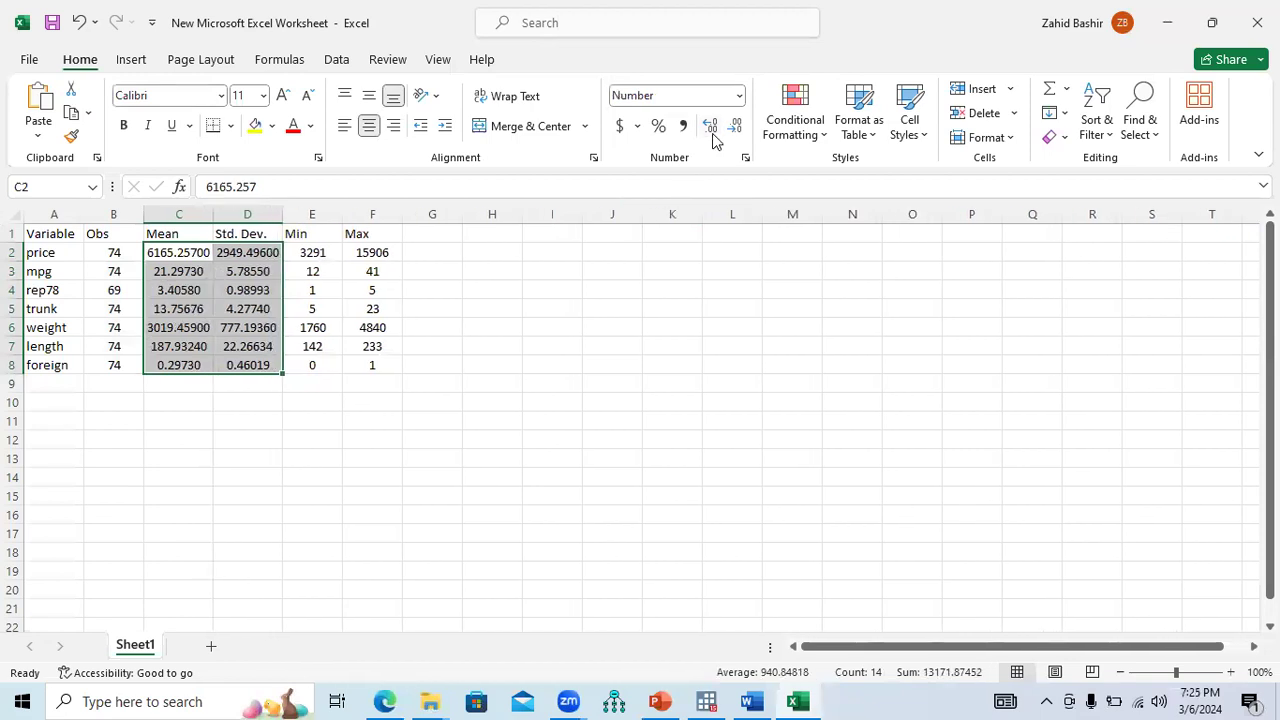
click(736, 130)
click(736, 130)
click(736, 130)
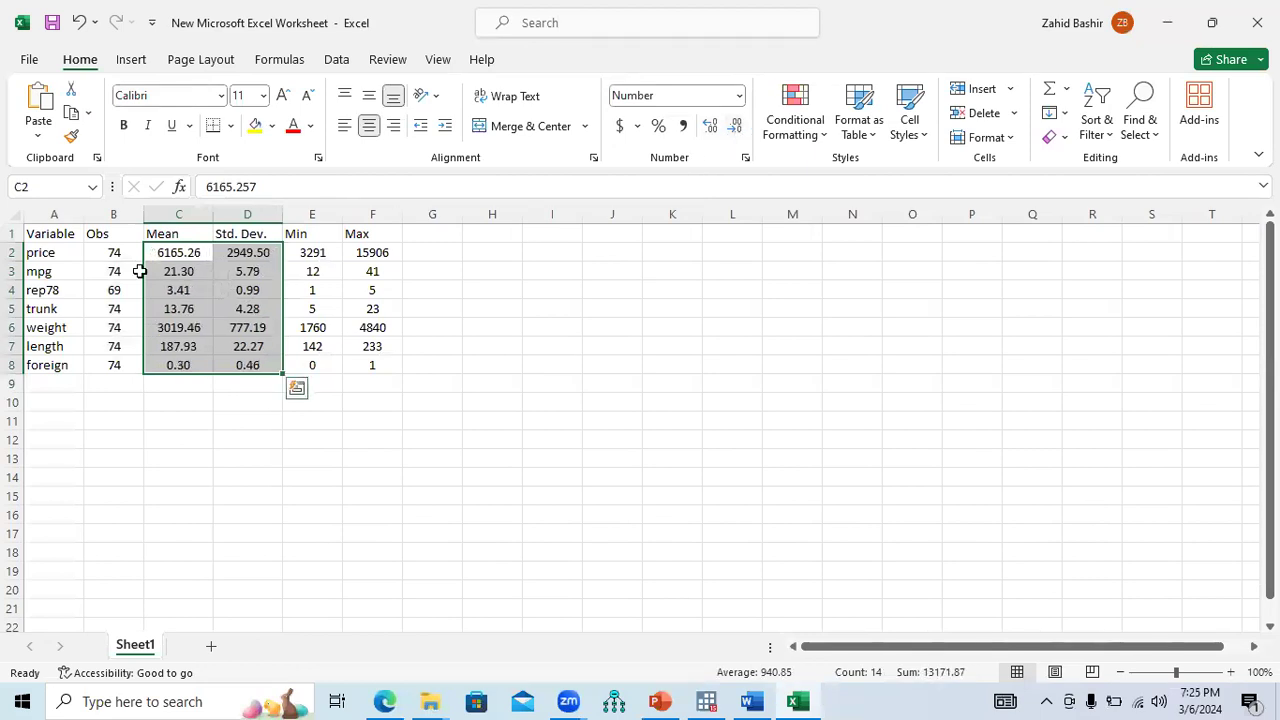
- Center the whole table horizontally, including the header row and the variable names
click(100, 384)
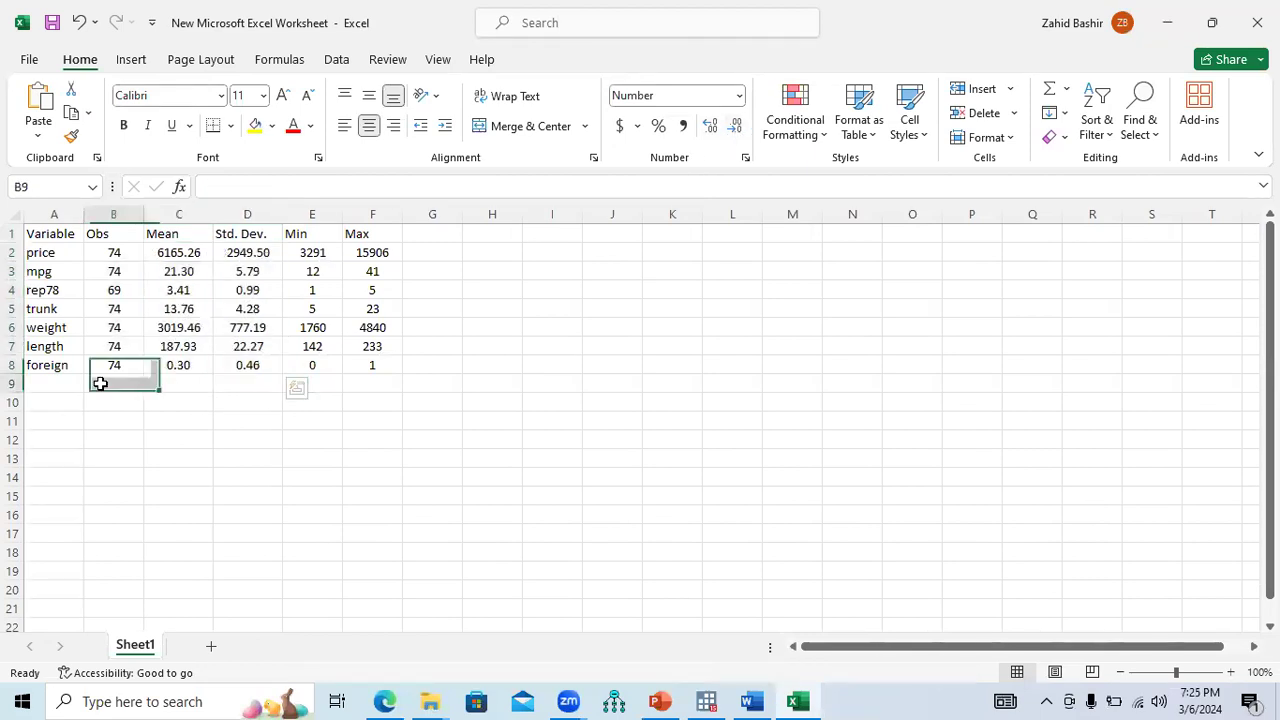
drag(54, 238, 365, 386)
click(370, 131)
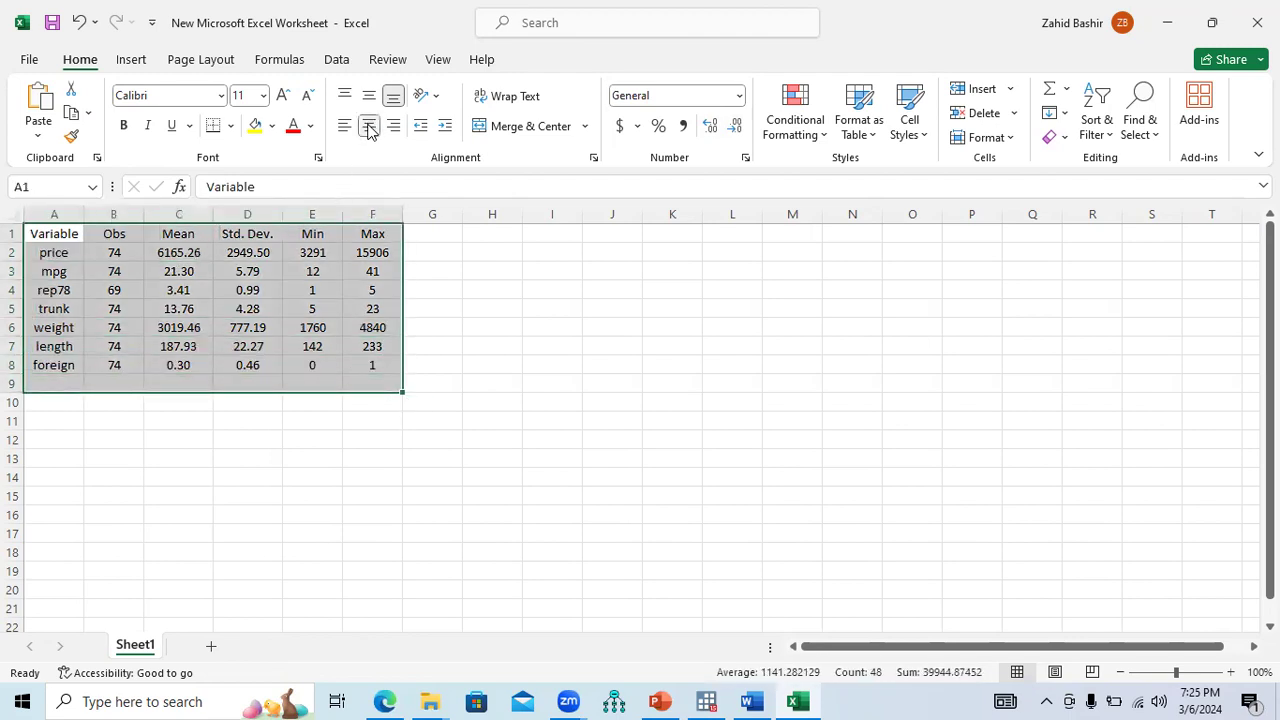
click(179, 416)
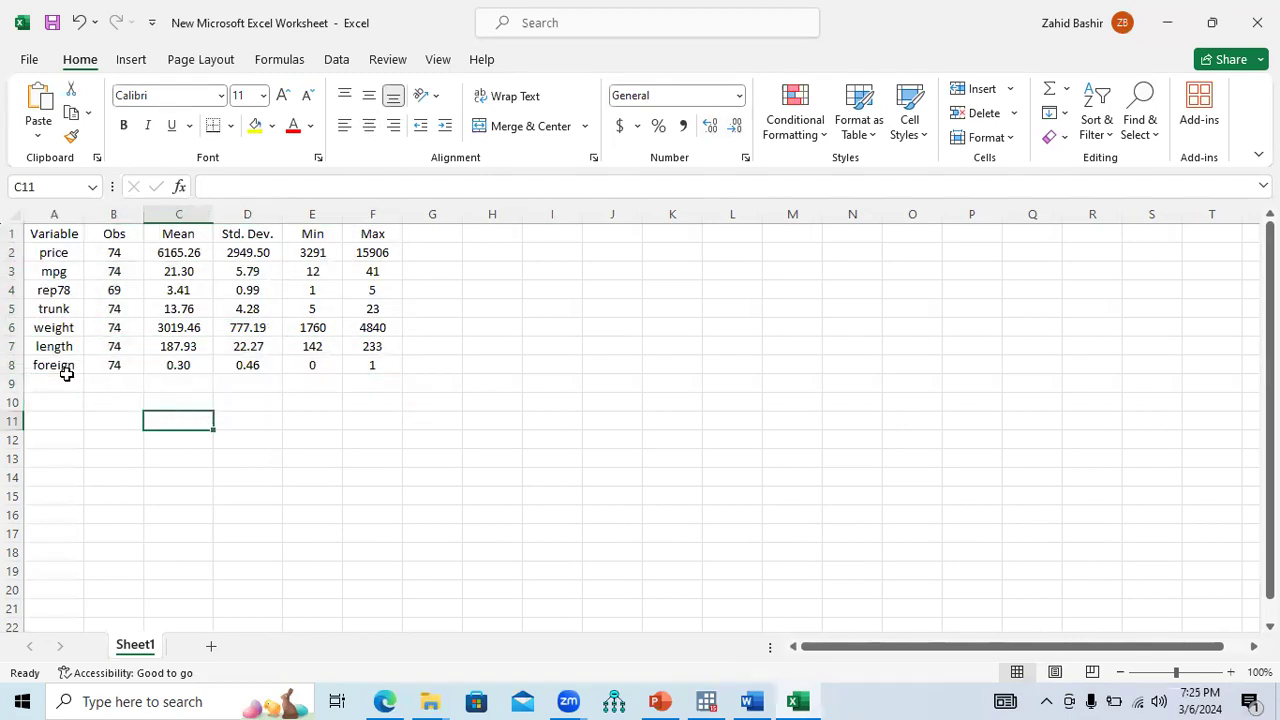
- Increase the font size of the variable names from price to foreign to 12
drag(54, 254, 52, 364)
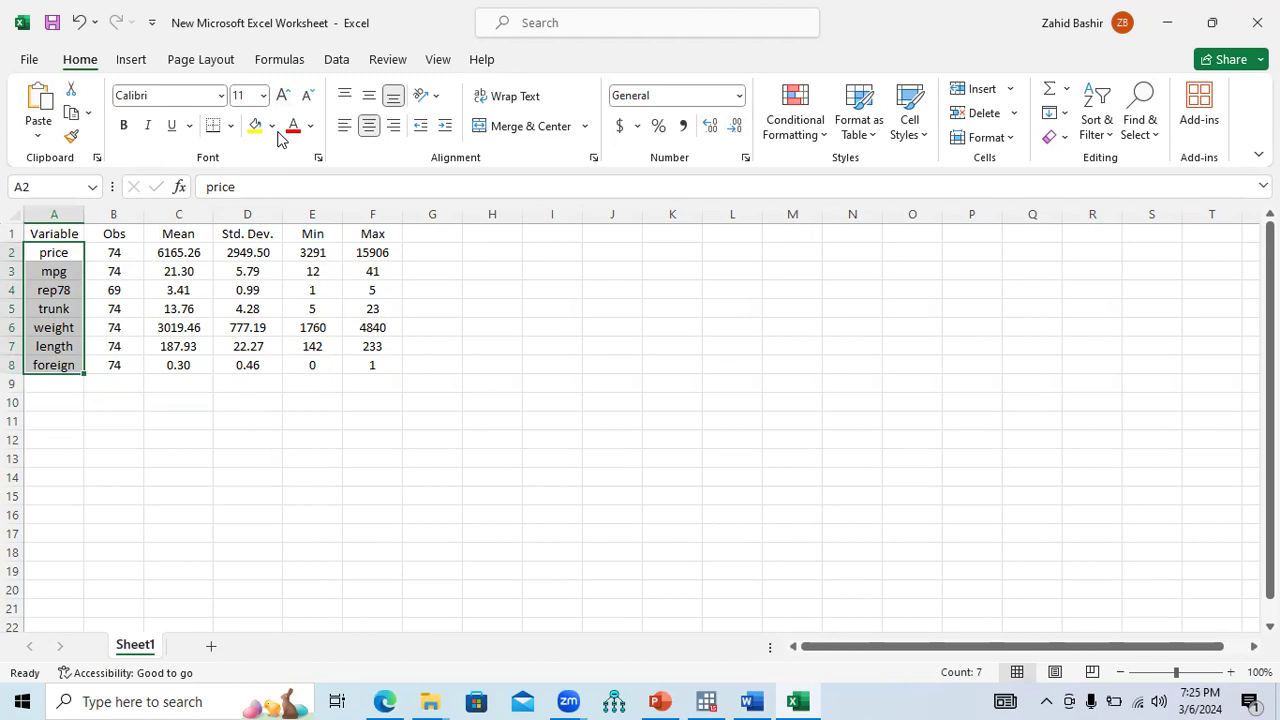
key(ctrl+shift+period)
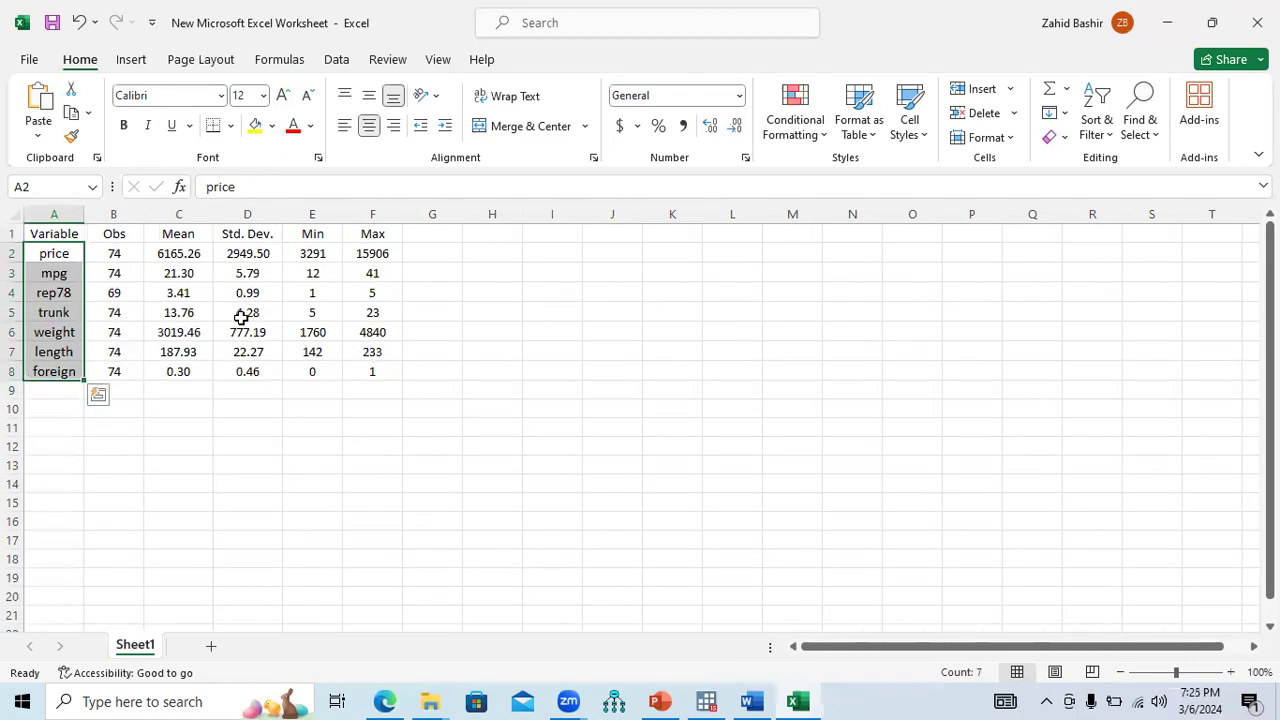
click(241, 315)
- Set the font of the header row and of the data rows A2:F8 to Times New Roman
drag(67, 234, 372, 244)
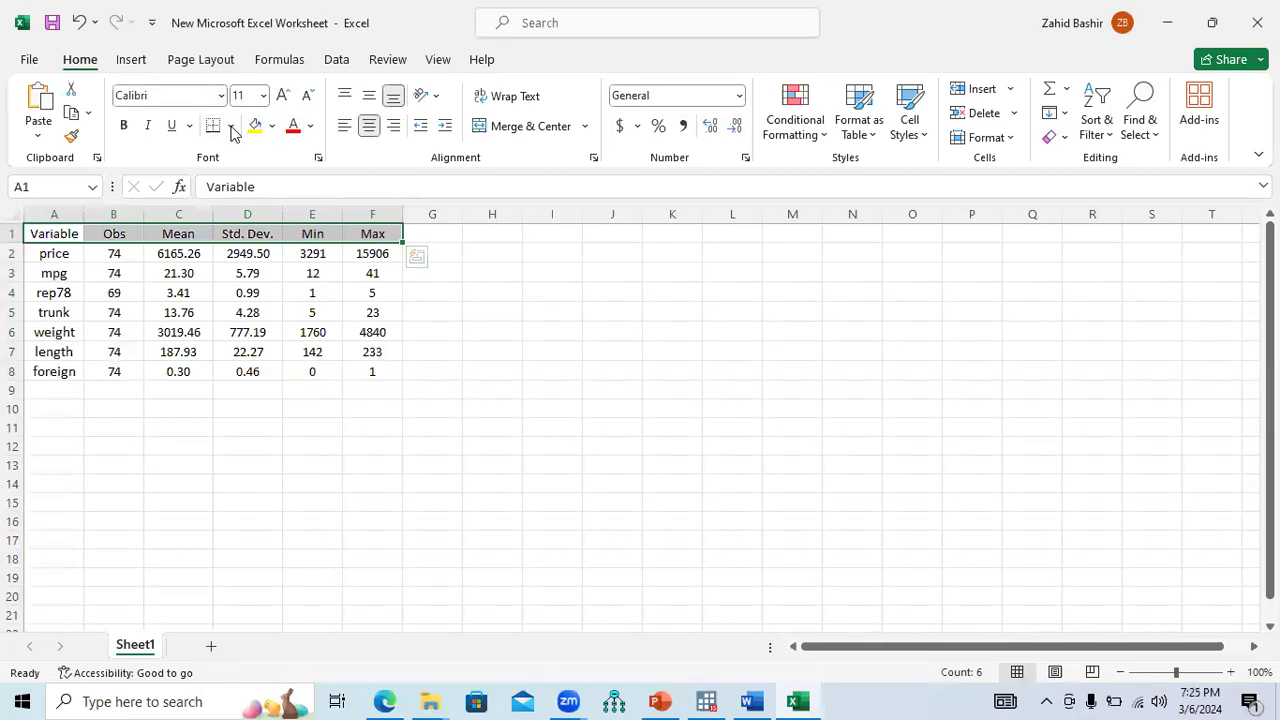
click(220, 95)
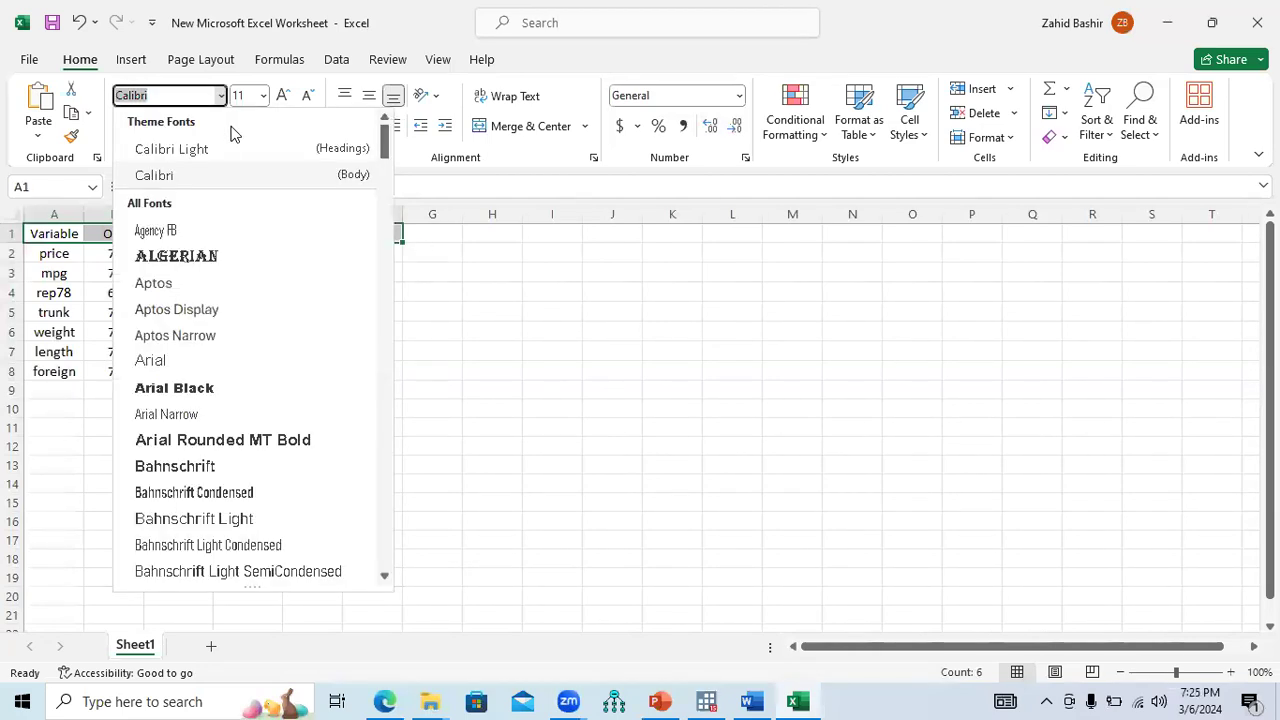
text(T)
text(i)
key(Return)
drag(75, 254, 355, 375)
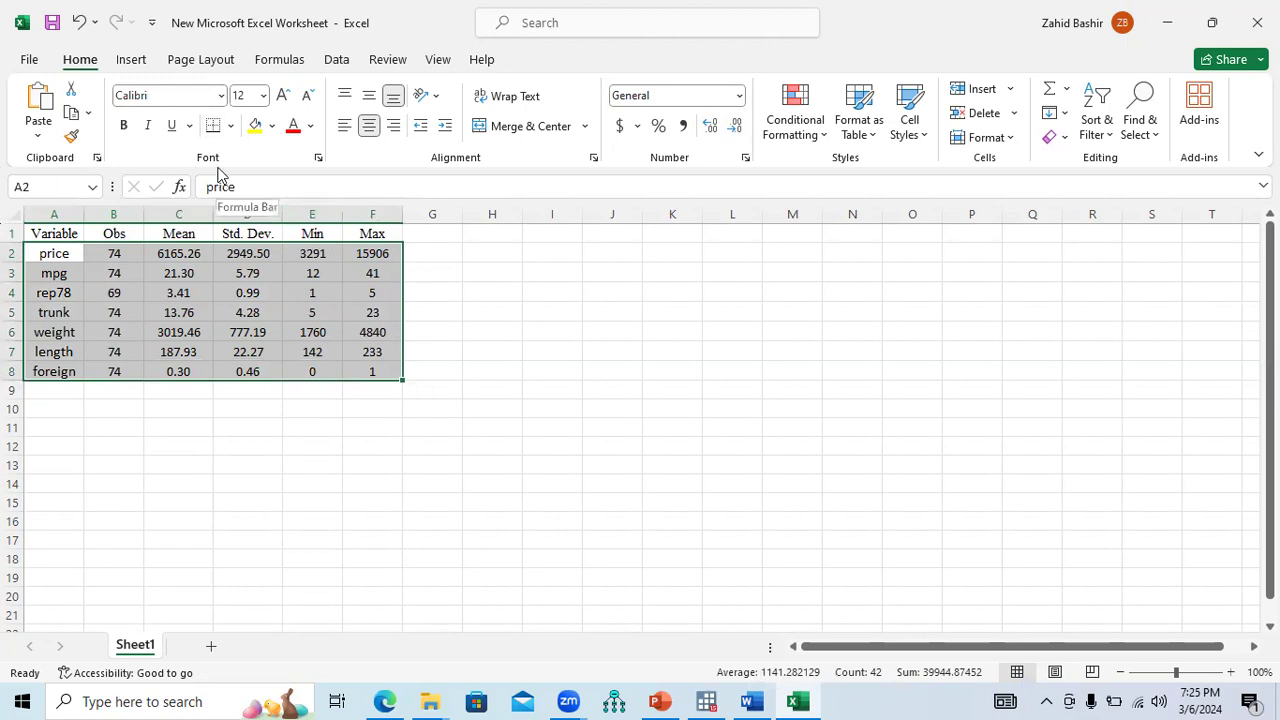
click(221, 95)
text(ti)
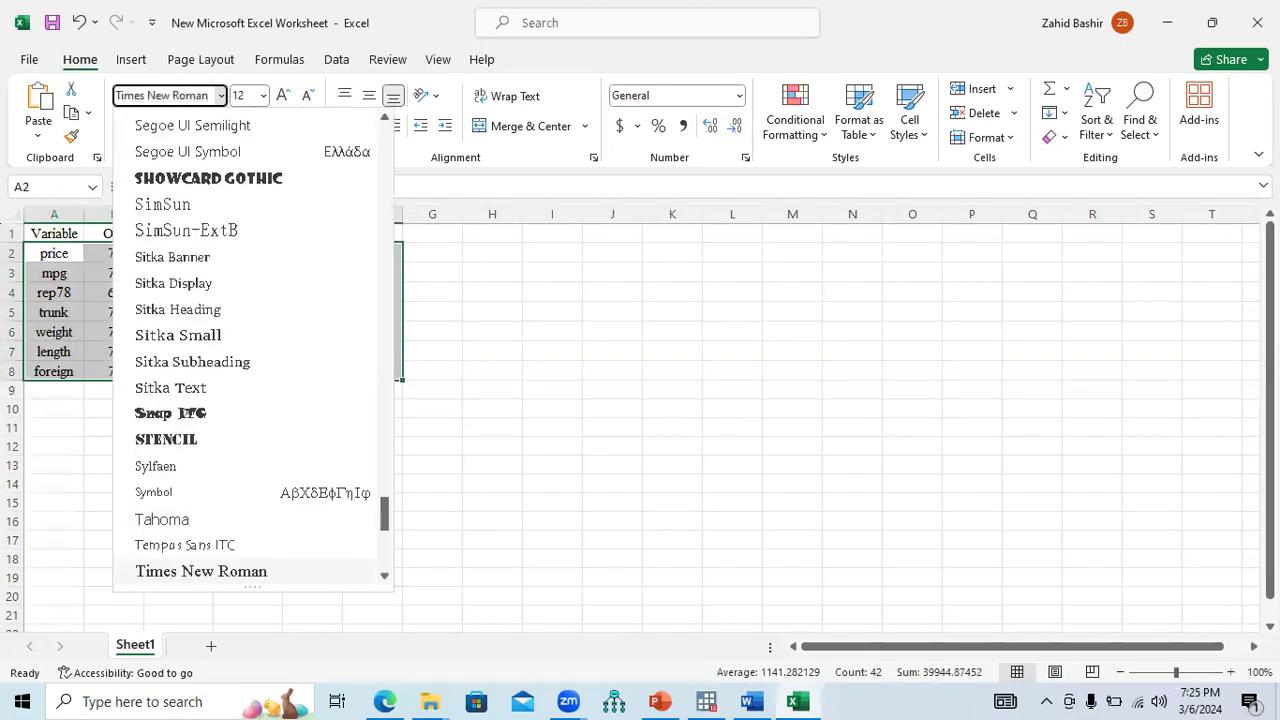
key(Return)
- Make the header row from Variable to Max bold and reselect its cells A1:F1
drag(66, 234, 357, 234)
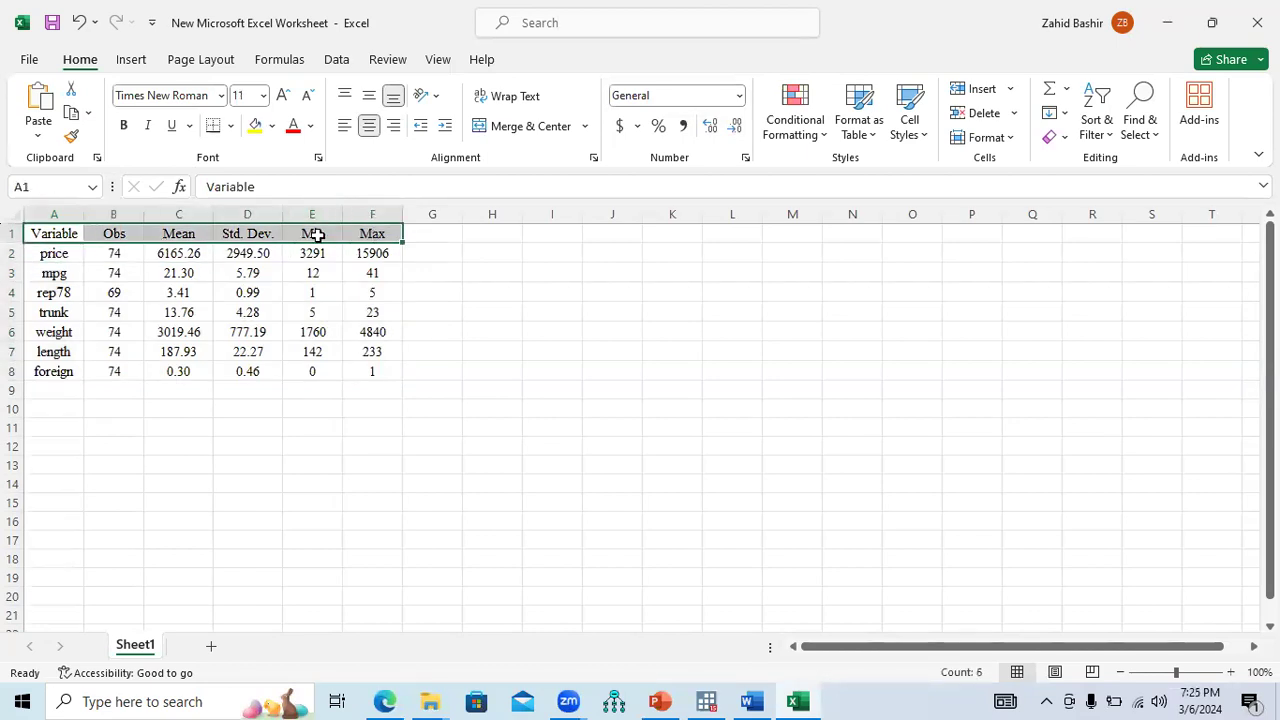
click(125, 127)
click(209, 366)
click(78, 236)
drag(107, 234, 365, 232)
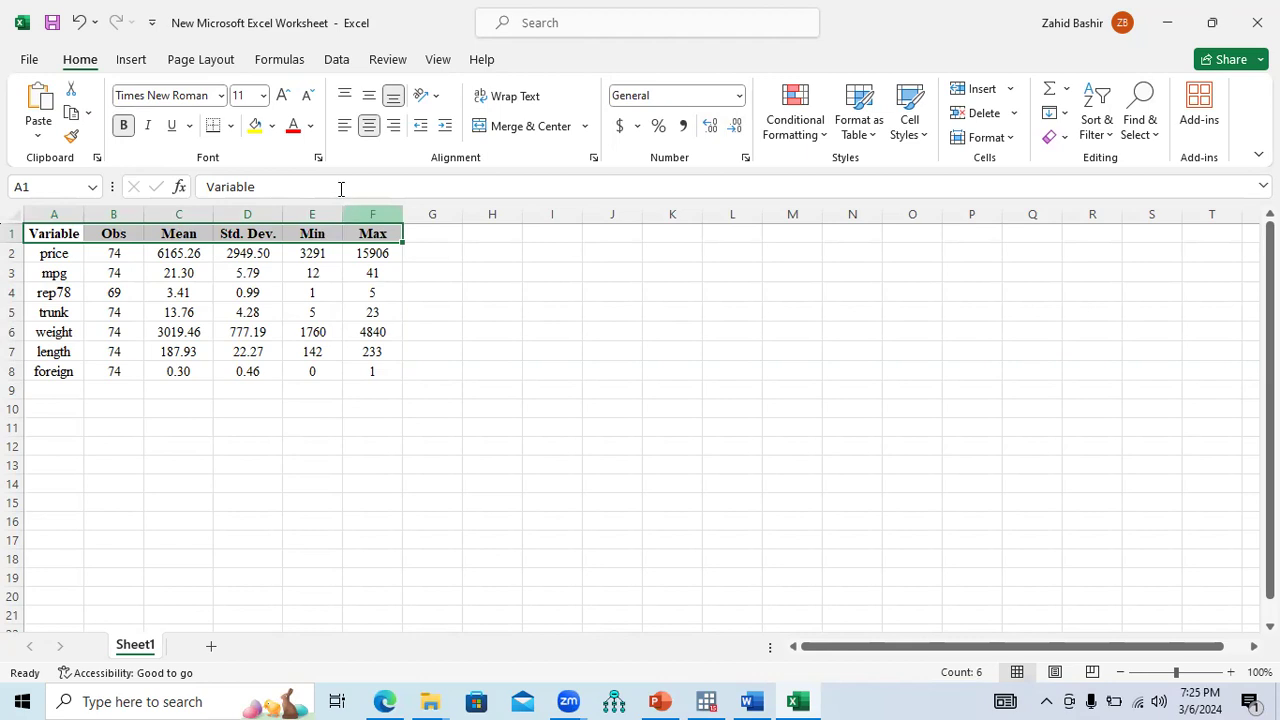
- Add a bottom border and a top border to the header row A1:F1
click(232, 128)
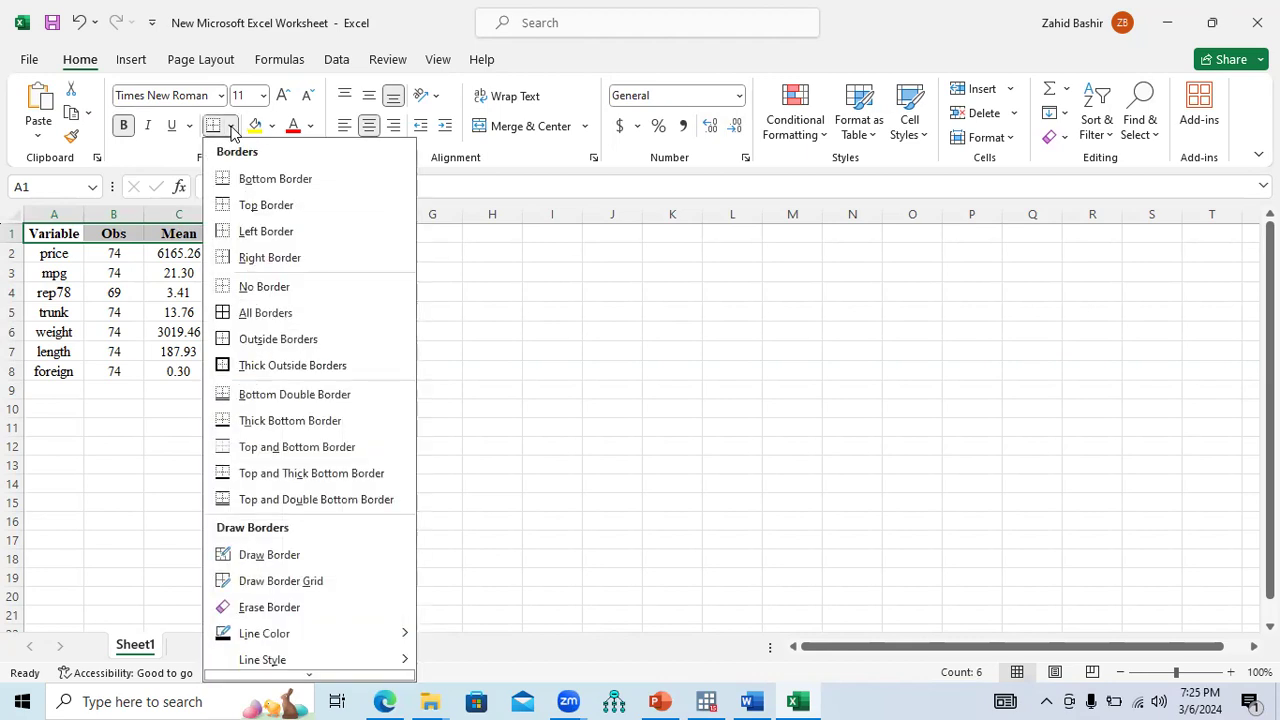
click(249, 179)
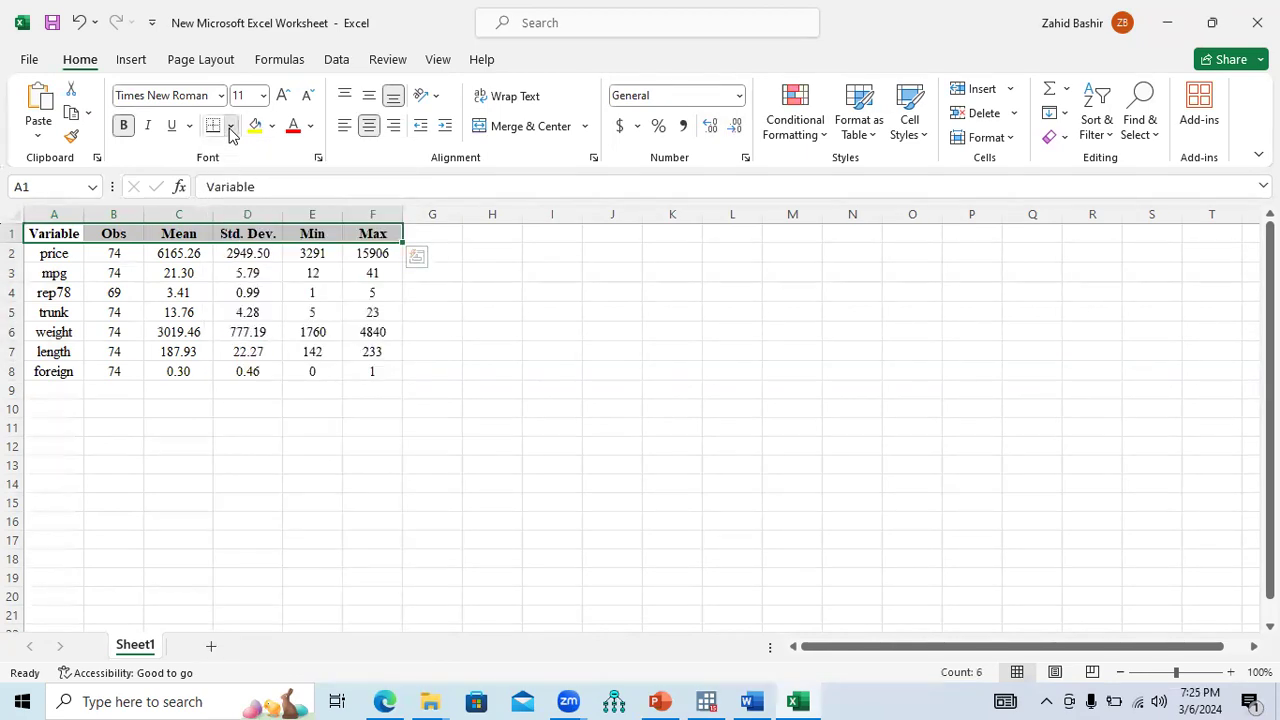
click(231, 127)
click(249, 207)
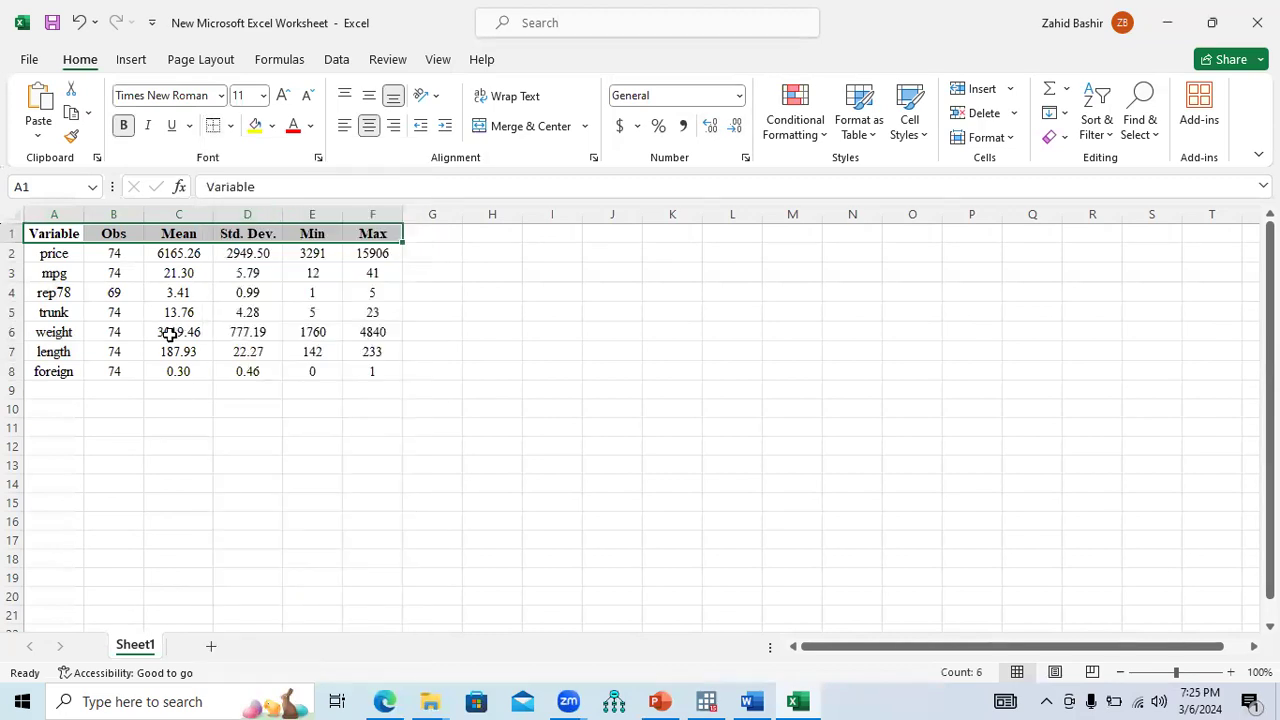
- Add a bottom border under the last table row, A8:F8, and deselect it
drag(60, 371, 352, 369)
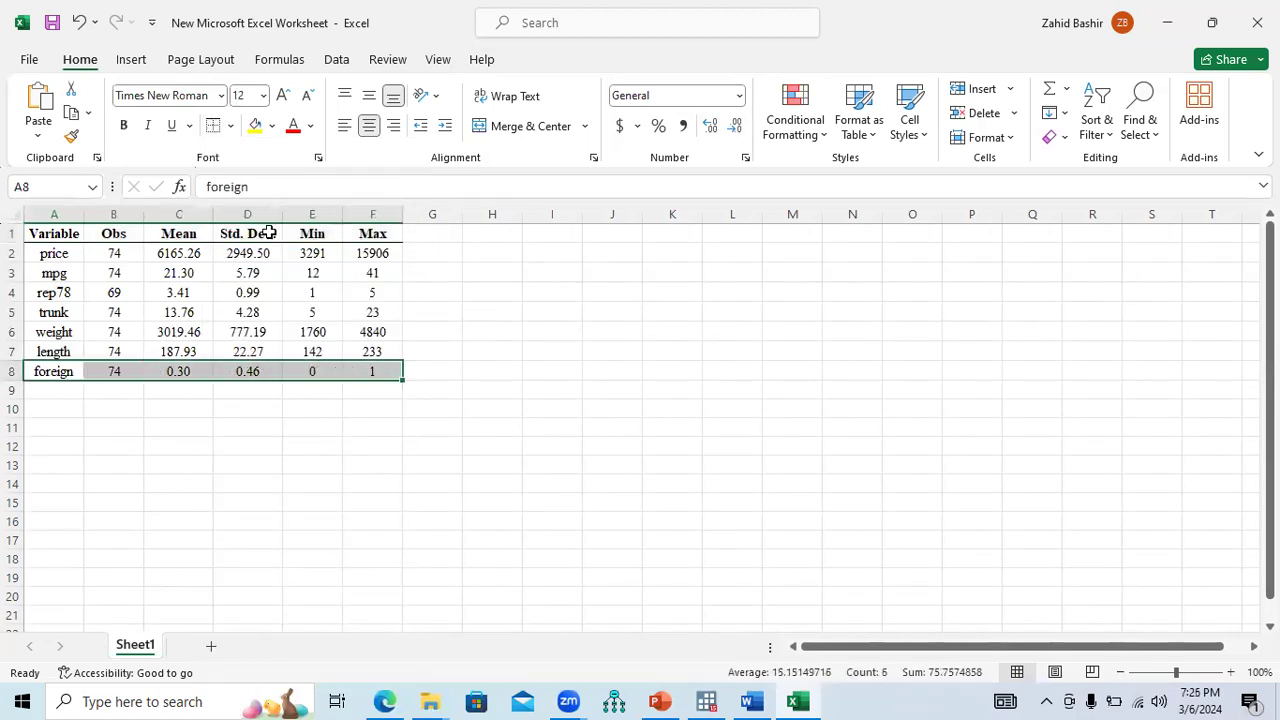
click(232, 130)
click(253, 180)
click(243, 432)
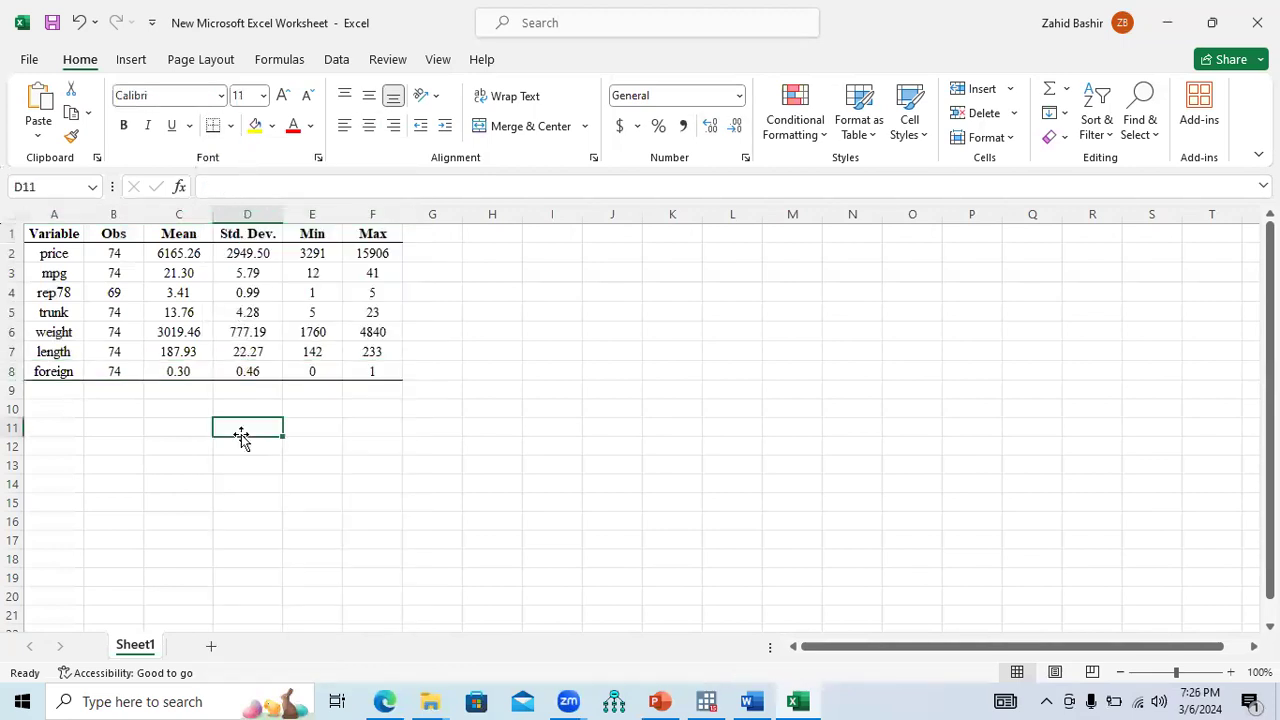
- Copy the formatted table A1:F8 and paste it below the existing table in the Word document Output table
drag(63, 233, 363, 372)
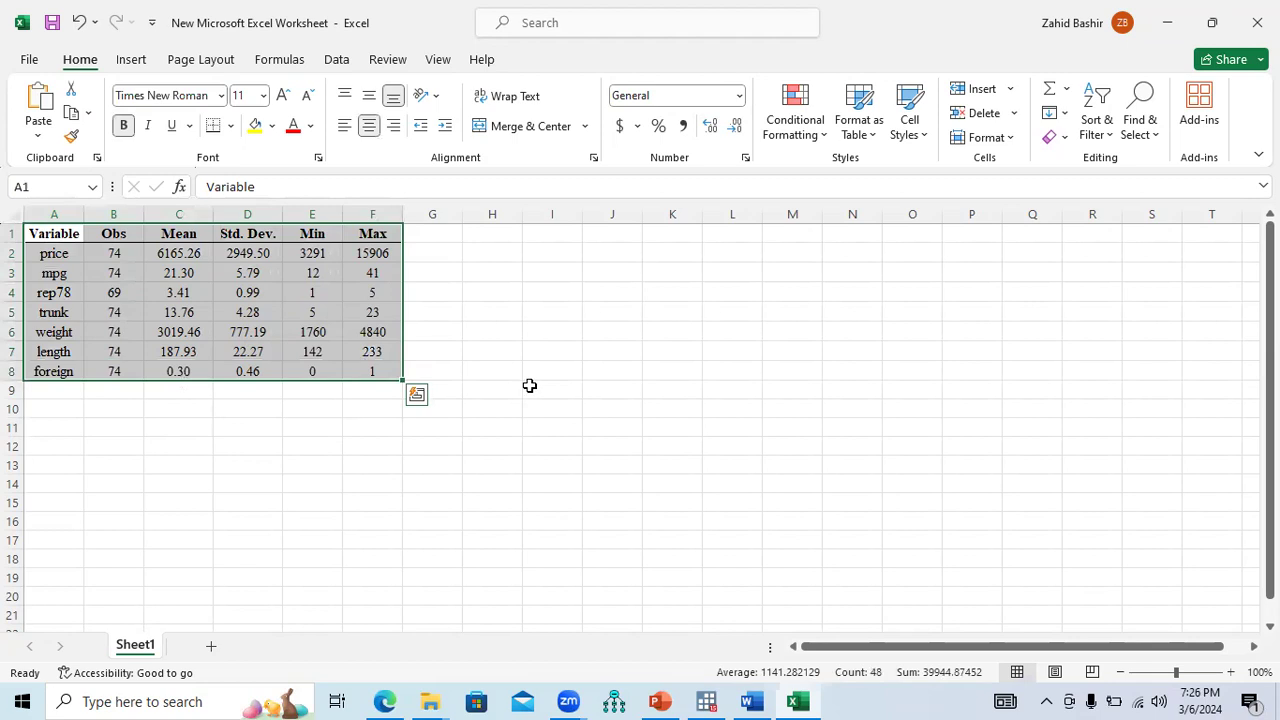
key(ctrl+c)
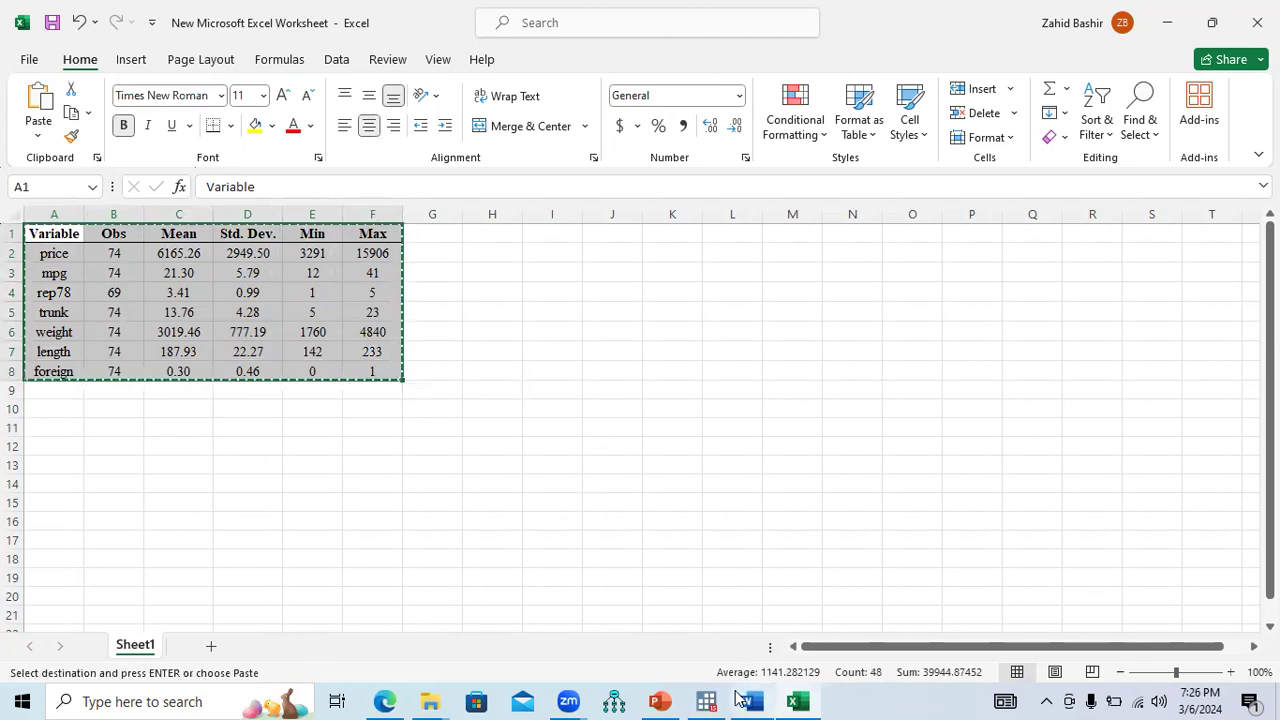
click(752, 700)
click(516, 564)
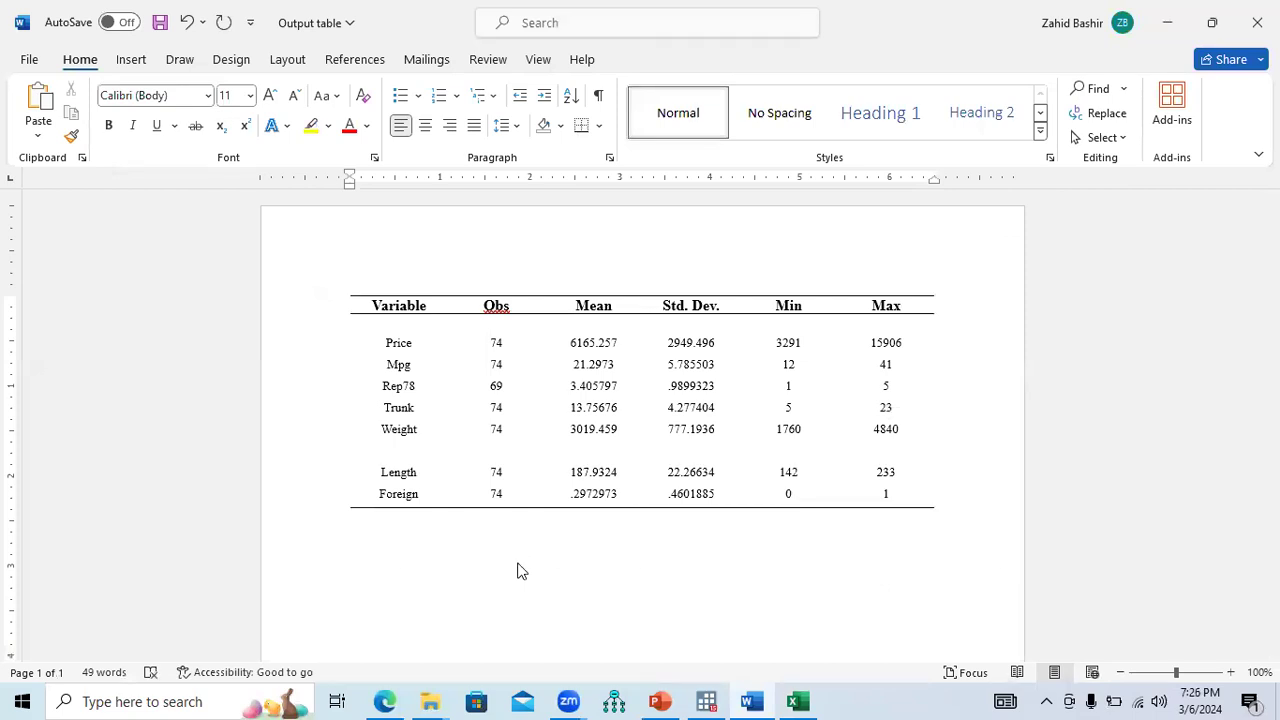
key(ctrl+v)
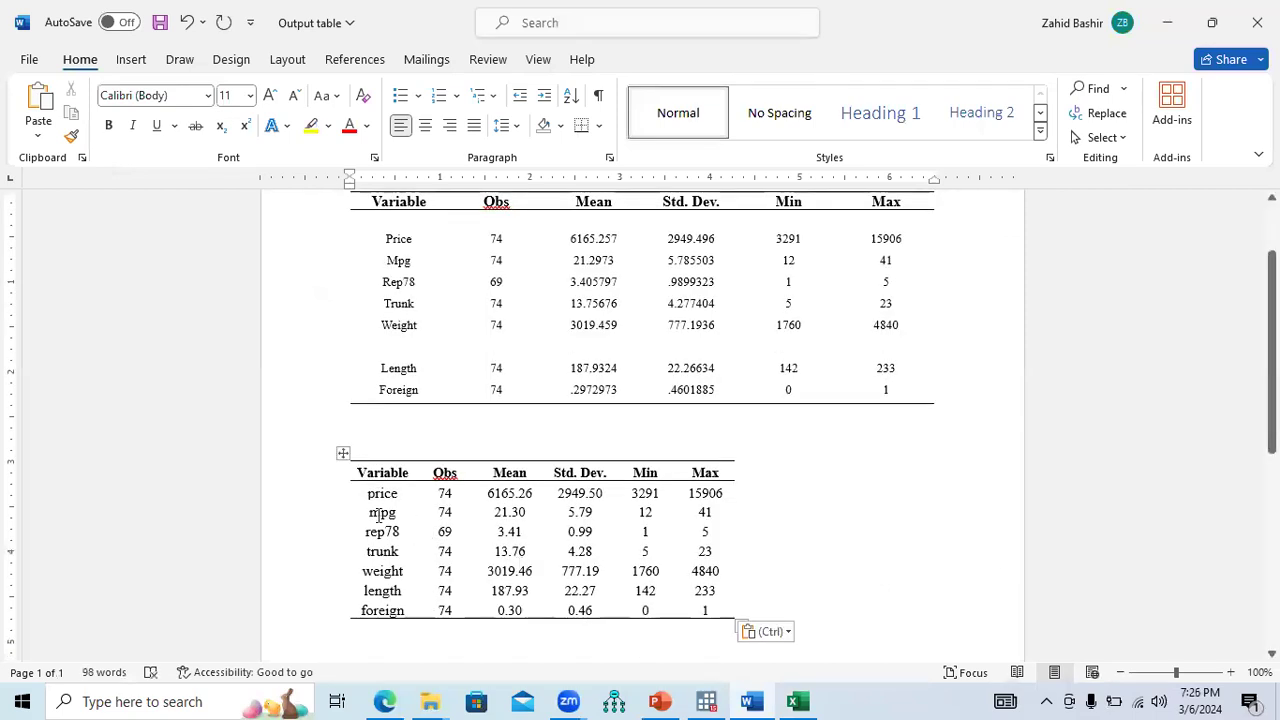
- Change the variable names from price to foreign in the pasted table to sentence case
click(342, 453)
drag(406, 617, 380, 423)
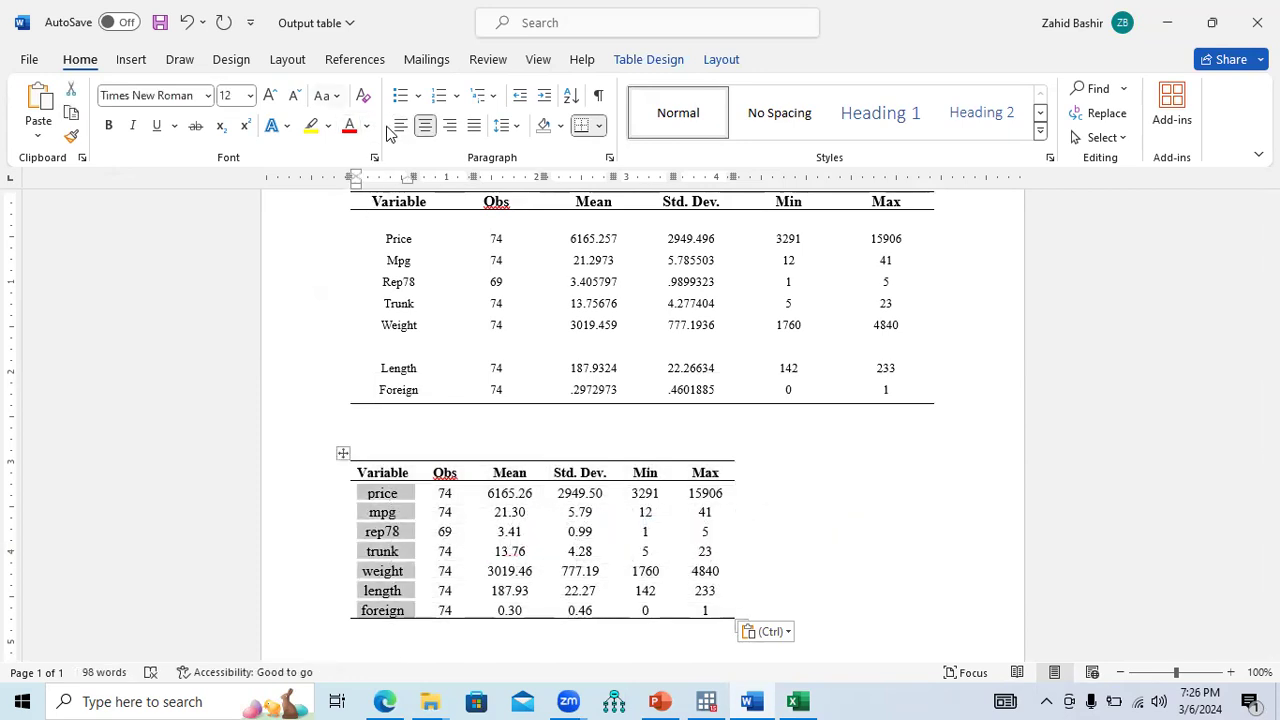
click(326, 95)
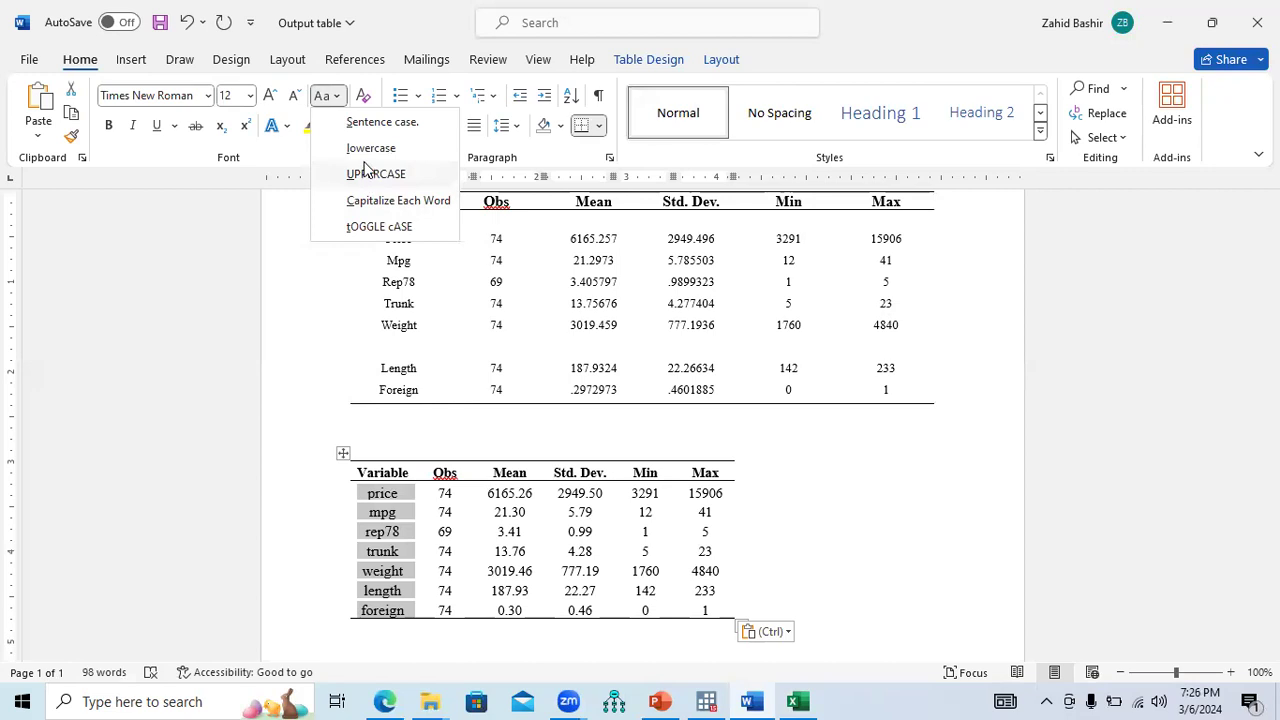
click(372, 122)
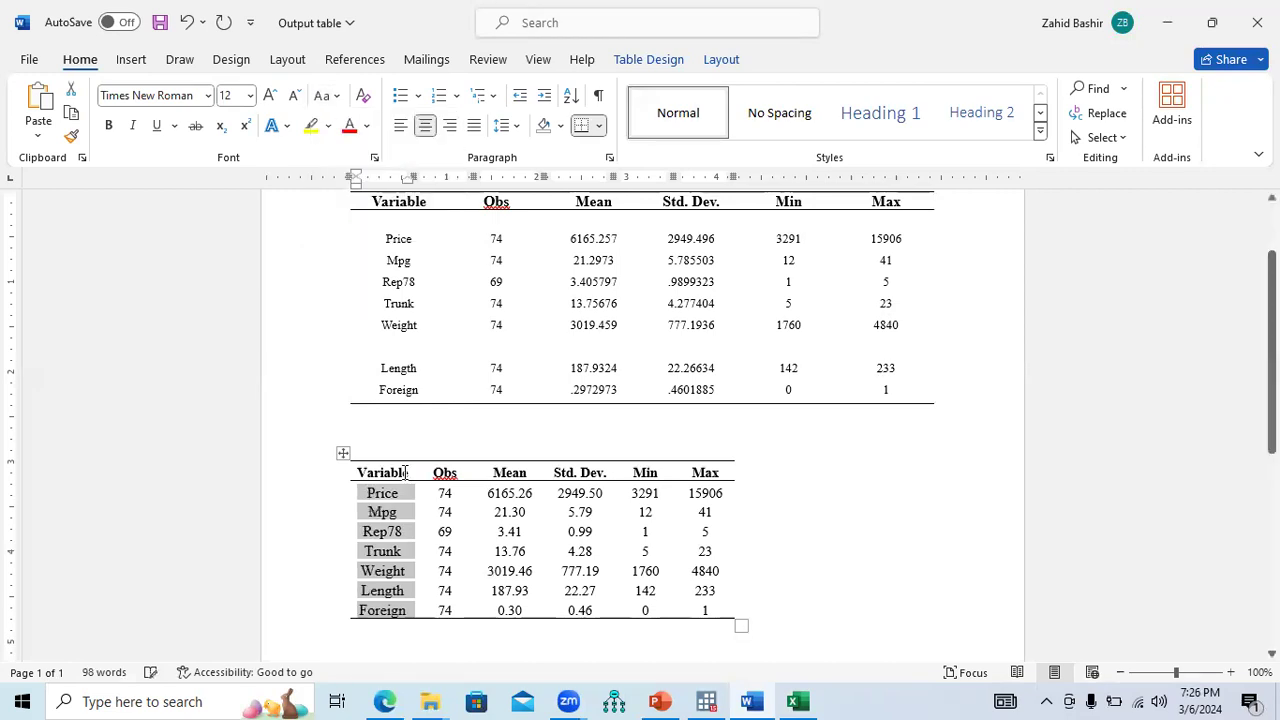
click(738, 529)
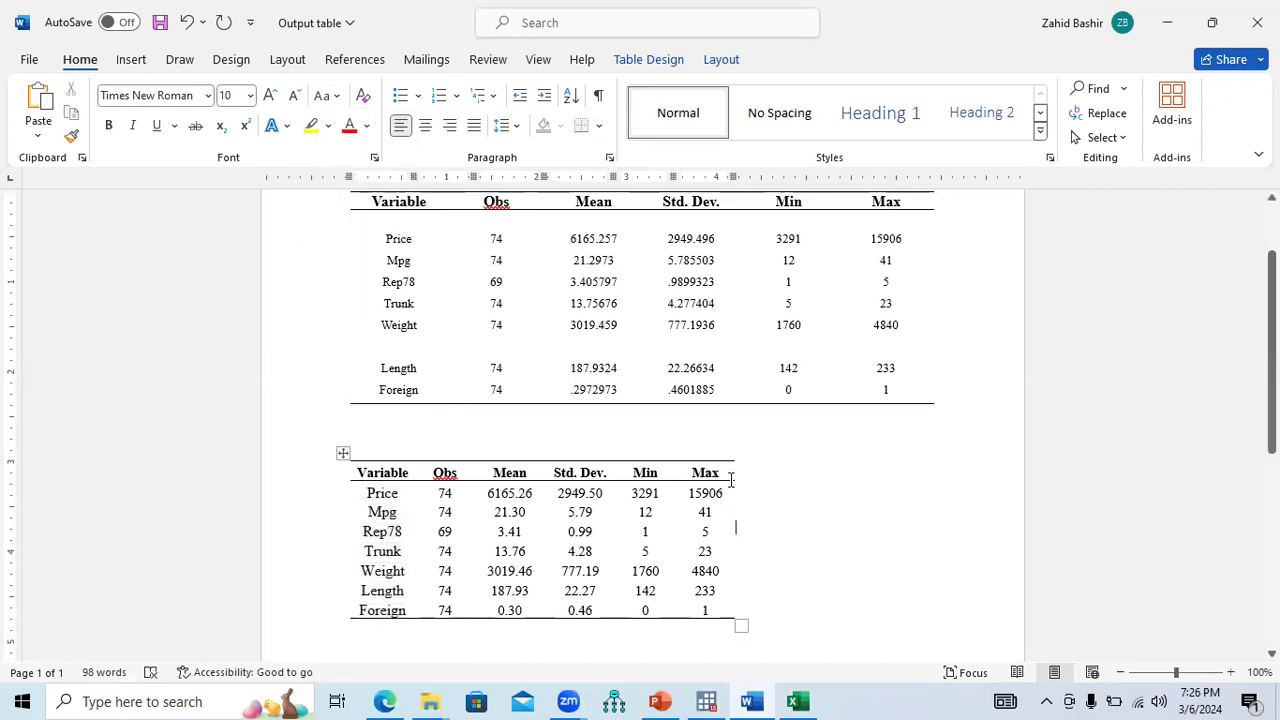
- Extend the pasted table's last column to the width of the table above, and move the Min/Max column boundary outward to widen Min
drag(731, 474, 934, 485)
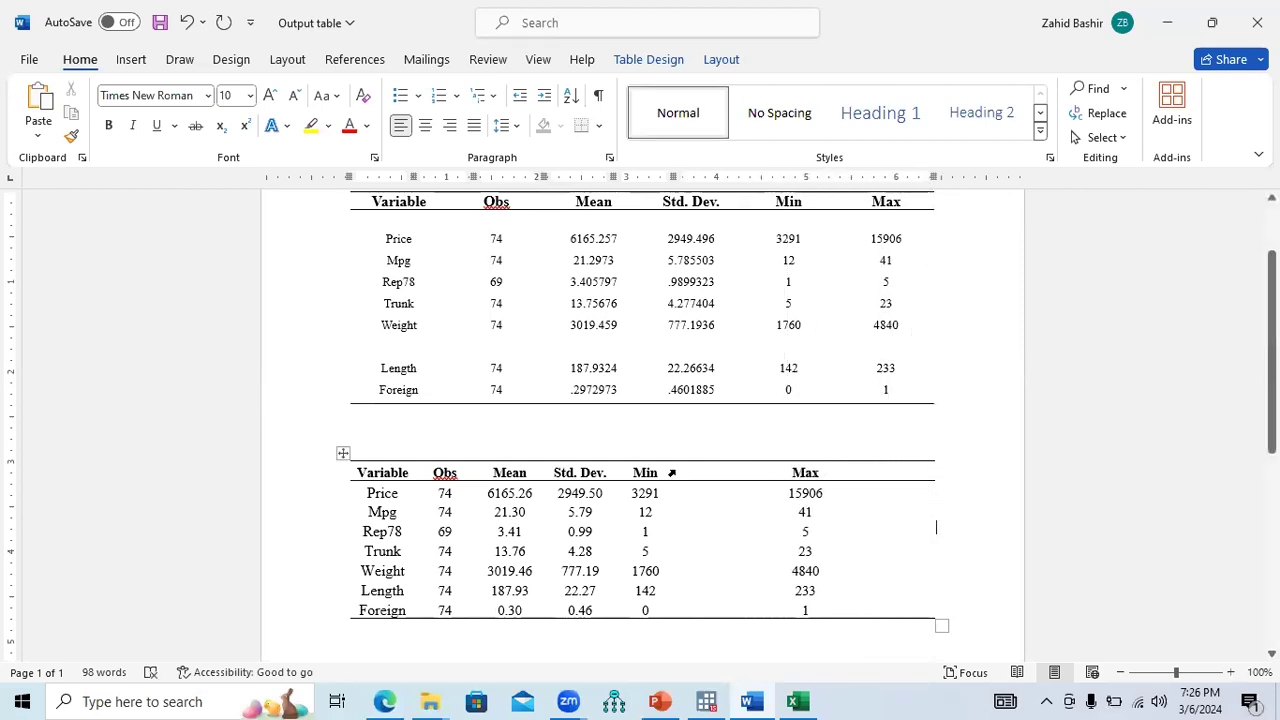
drag(686, 474, 795, 480)
drag(894, 497, 444, 532)
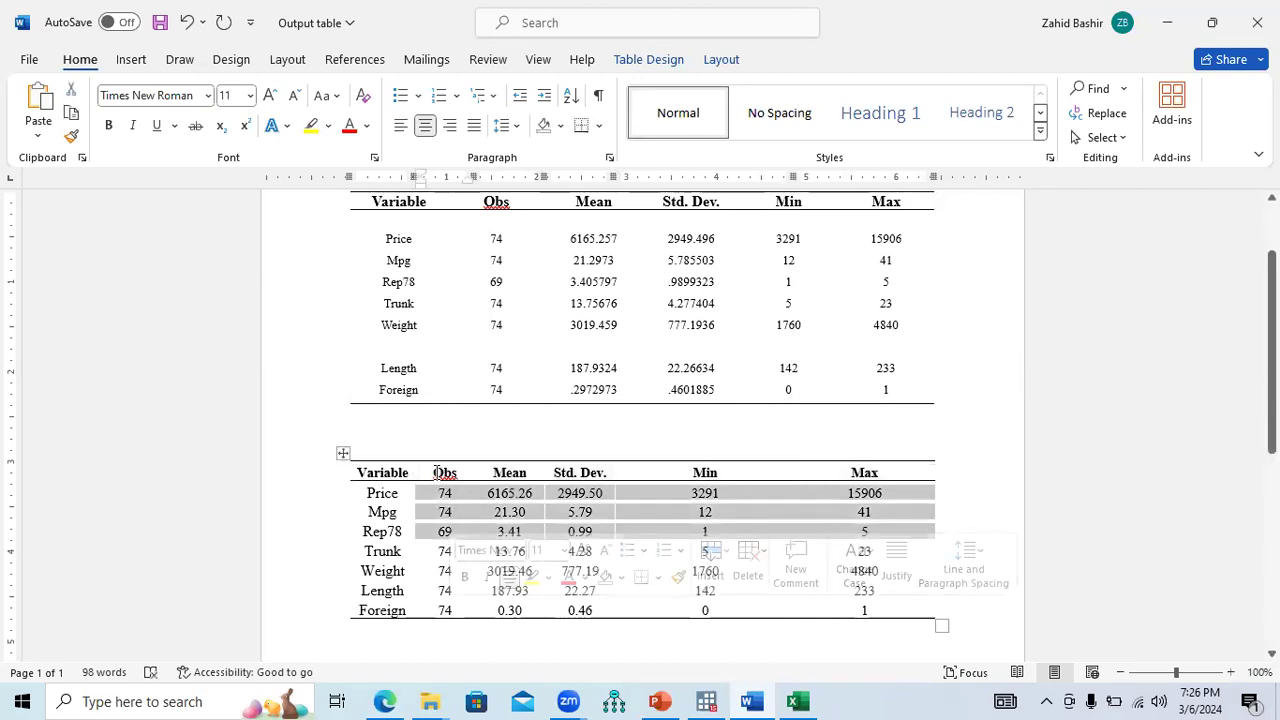
drag(772, 560, 877, 606)
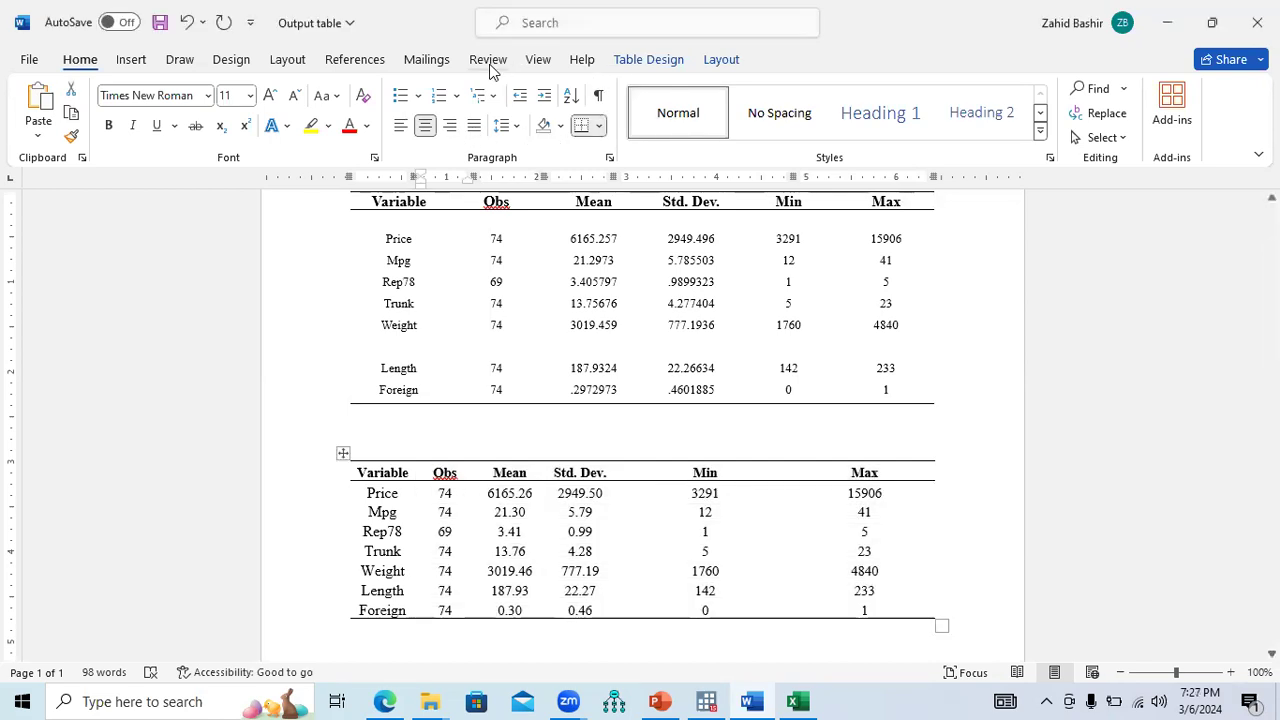
click(530, 62)
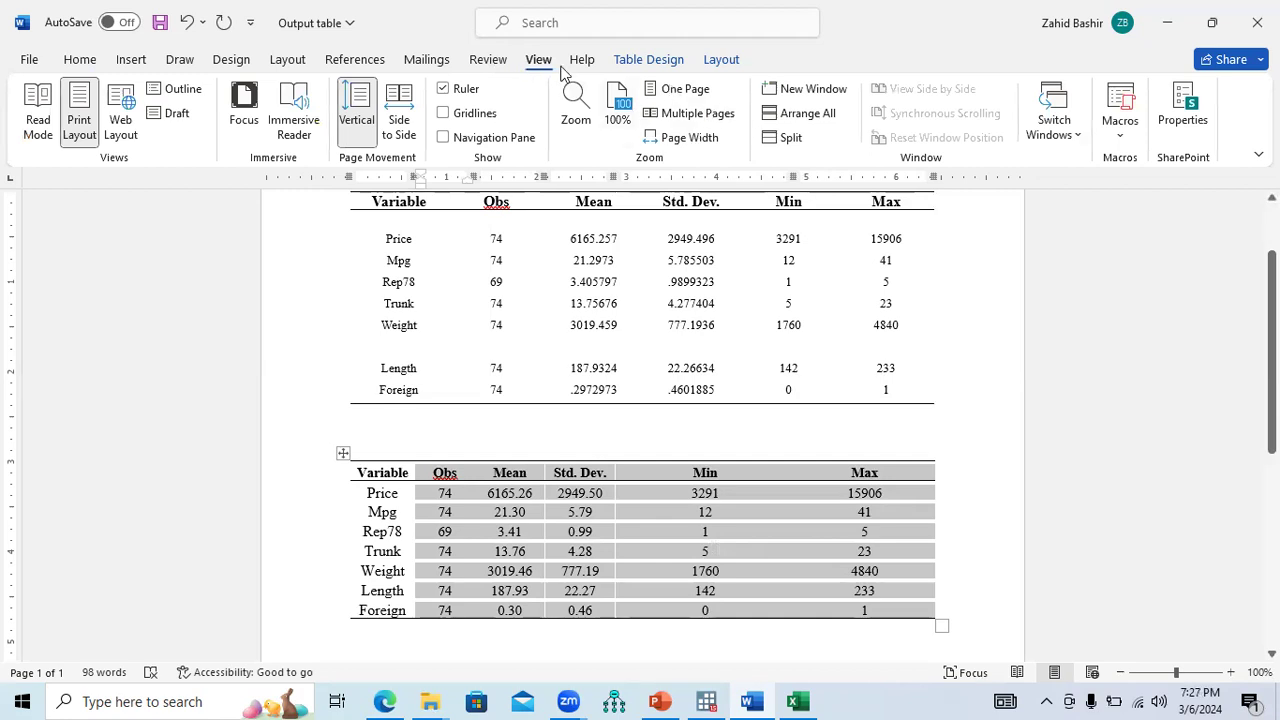
click(470, 62)
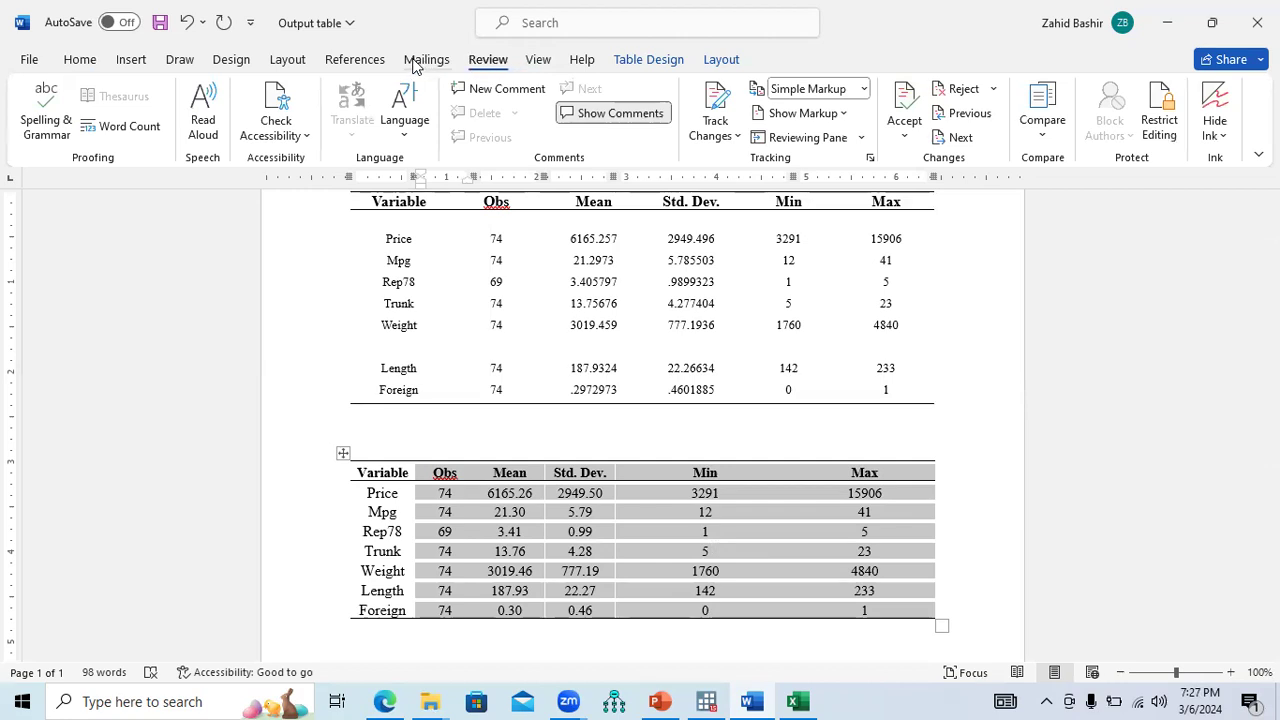
click(418, 62)
click(360, 62)
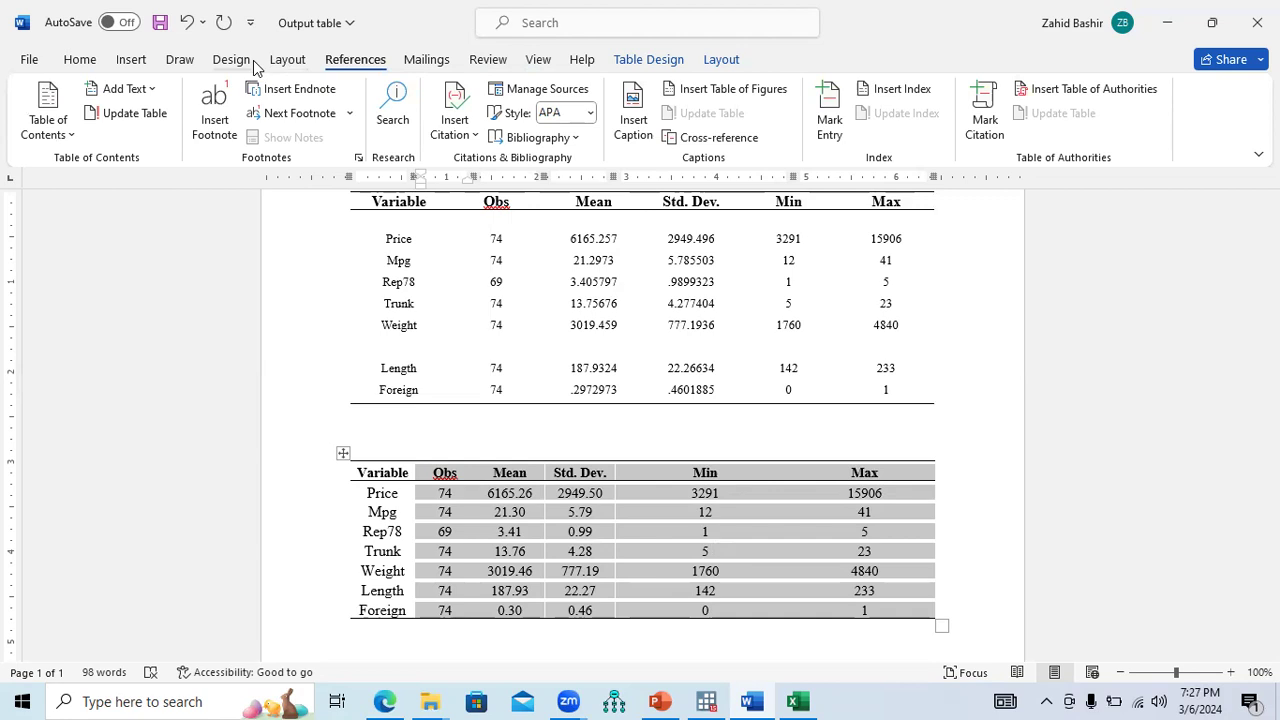
click(145, 63)
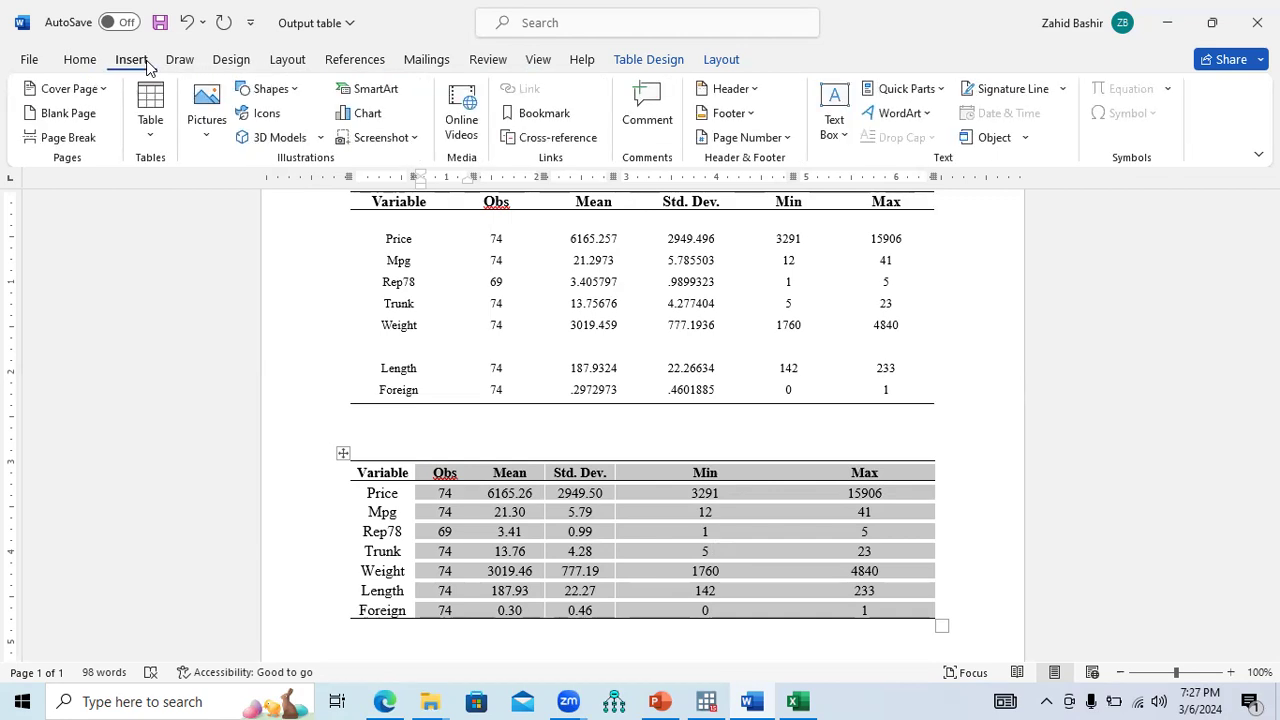
click(85, 64)
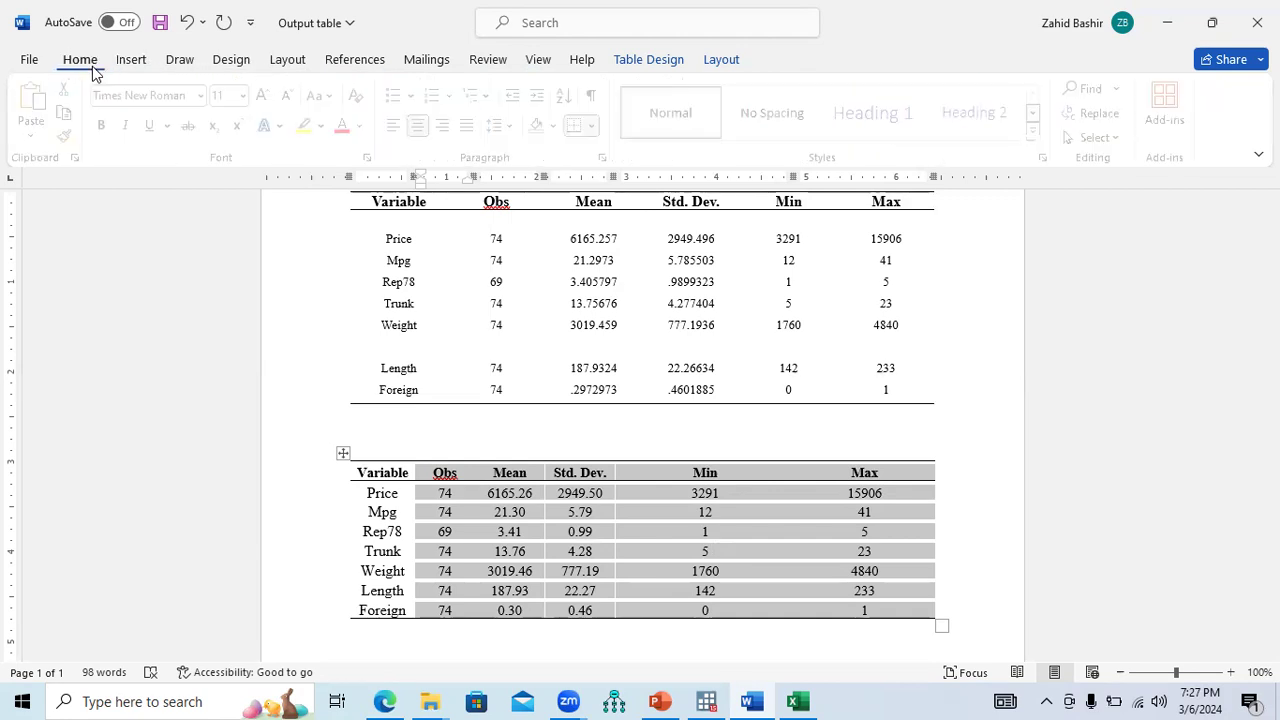
click(146, 66)
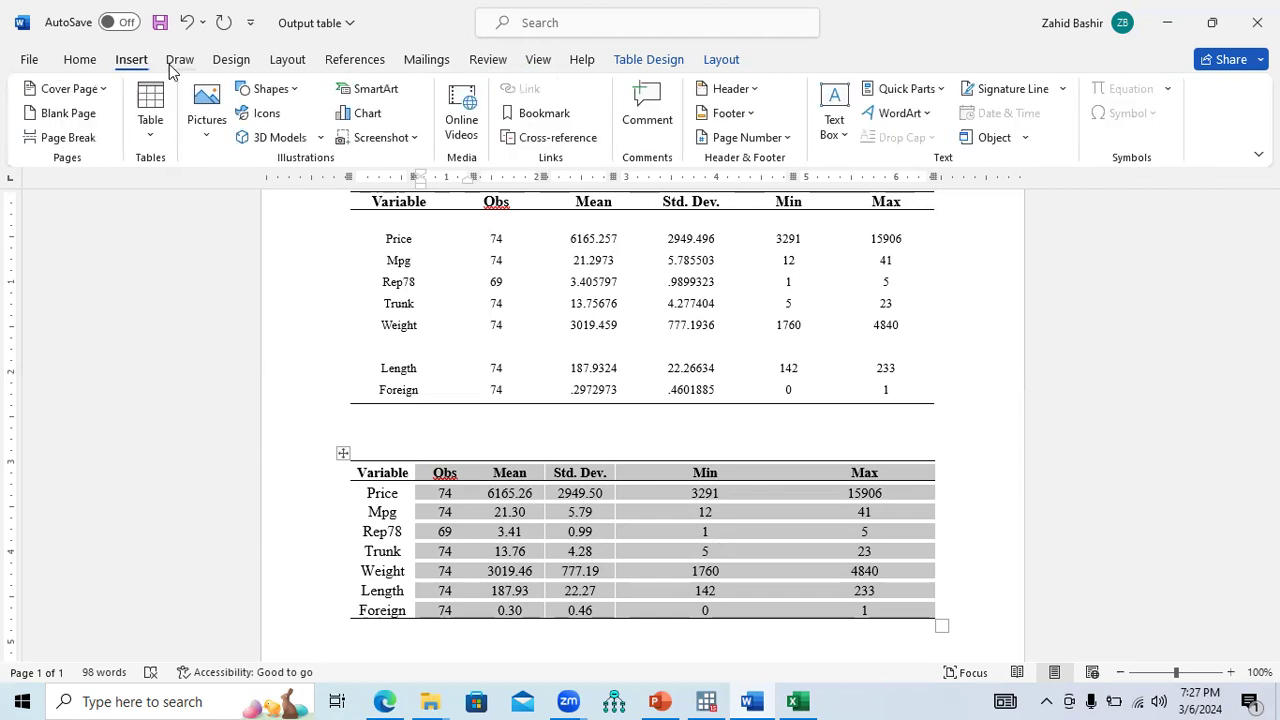
click(172, 64)
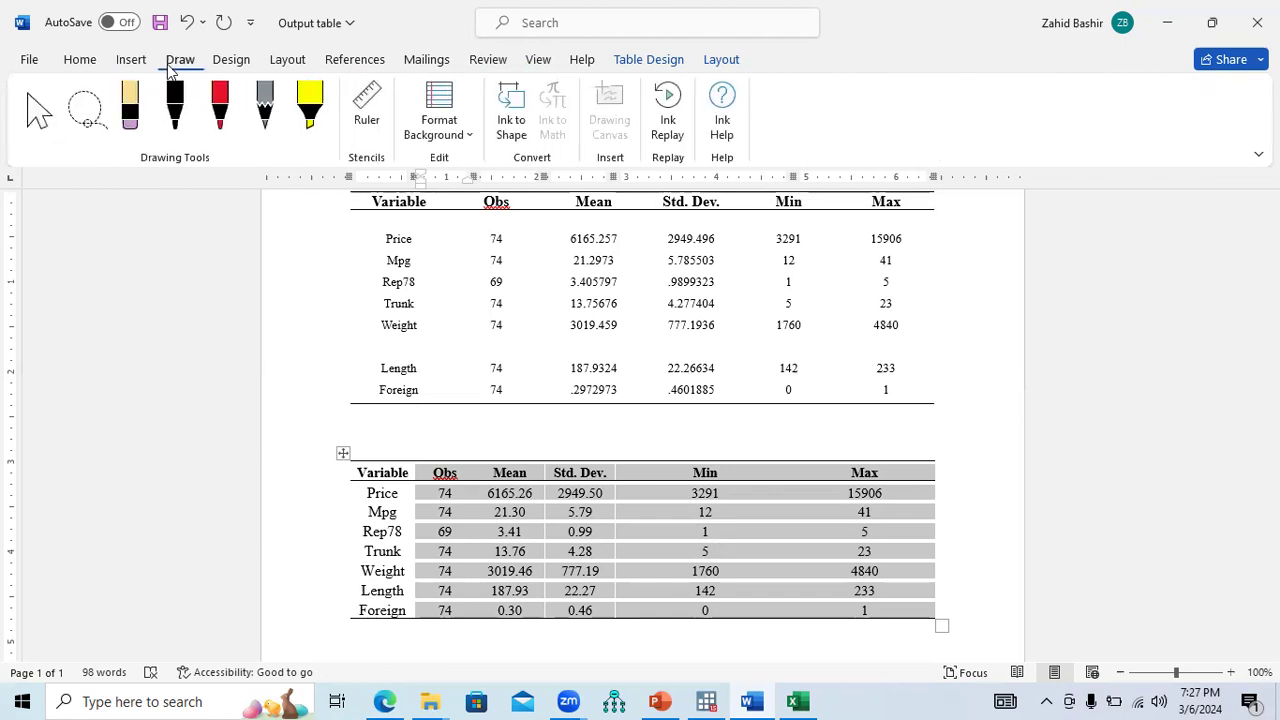
click(224, 62)
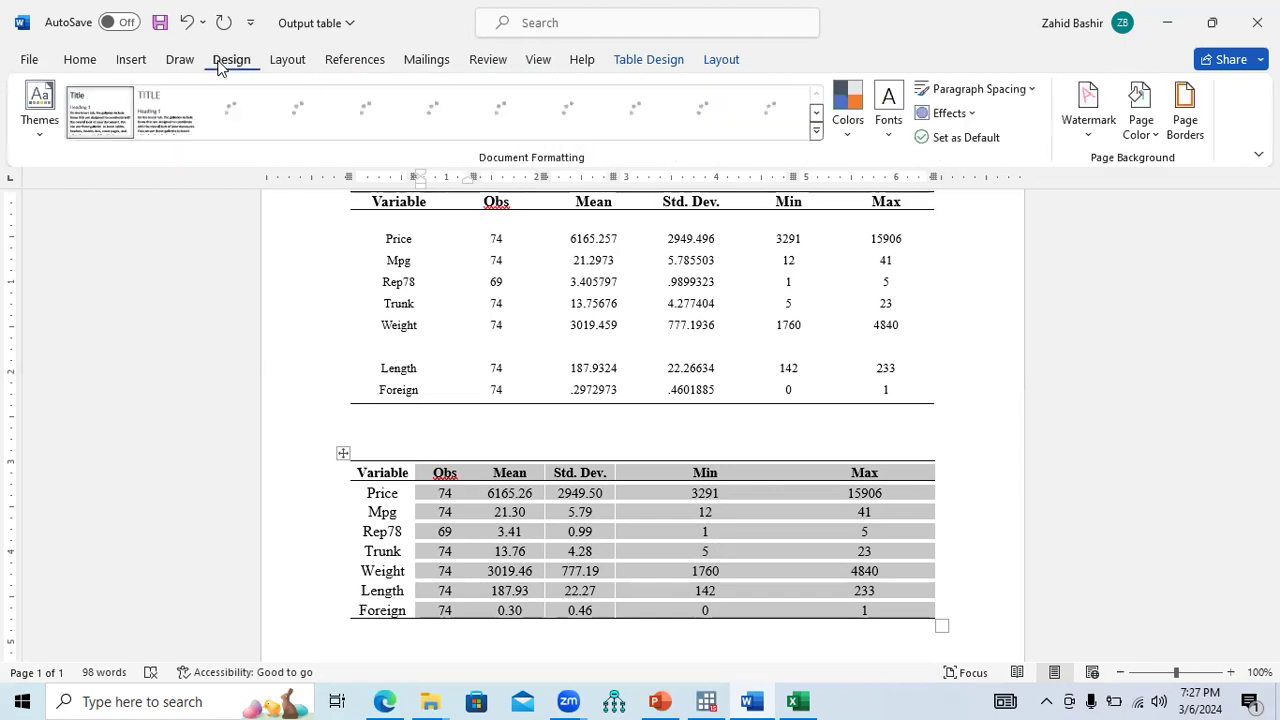
click(297, 66)
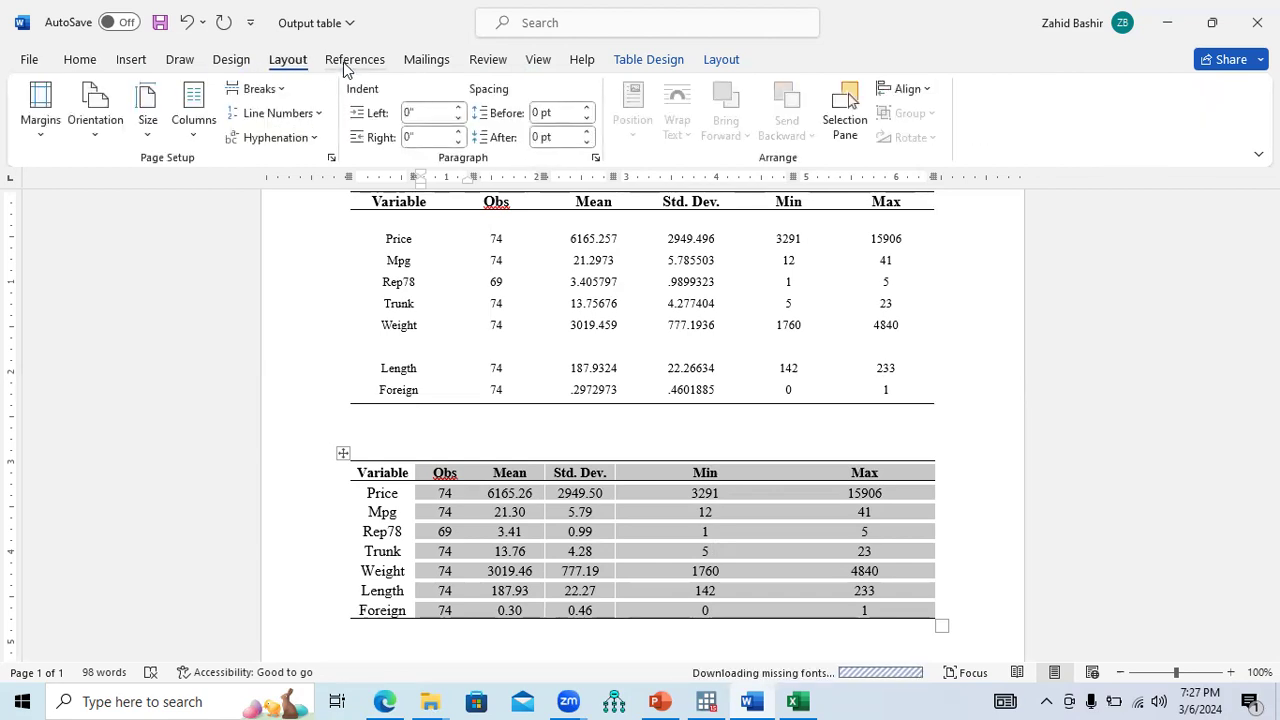
click(345, 66)
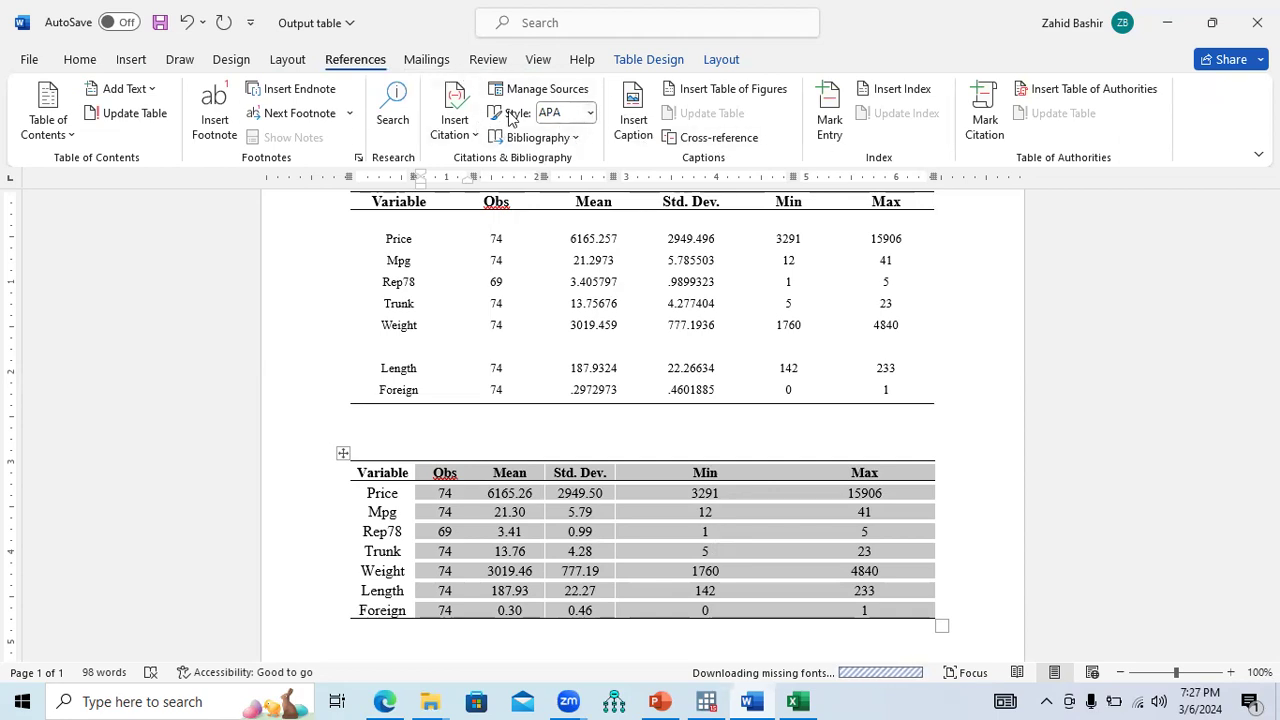
click(424, 63)
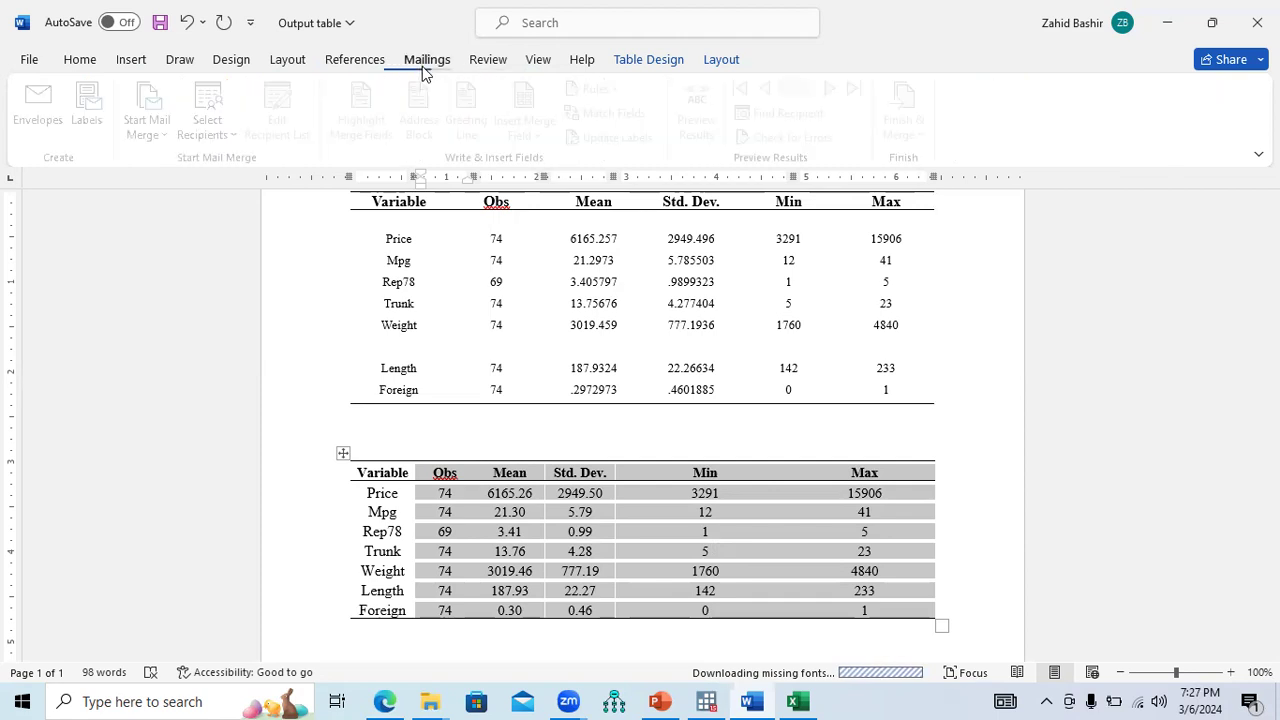
click(488, 62)
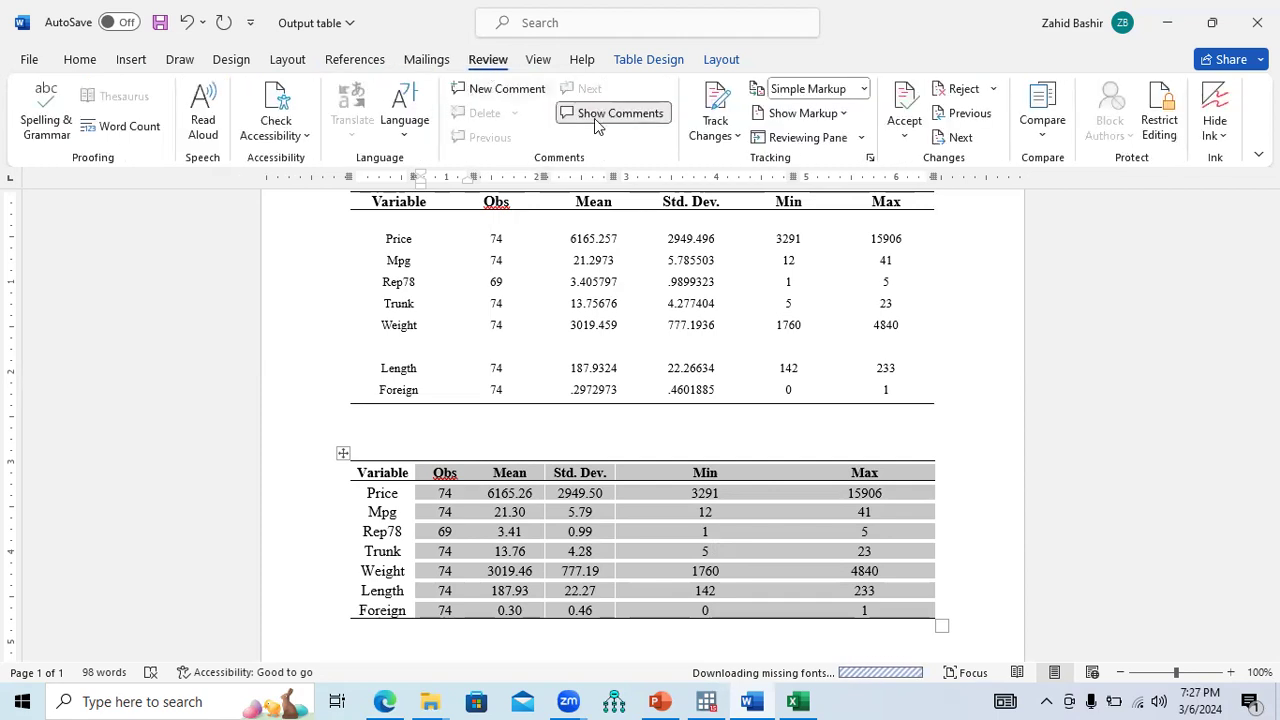
click(721, 389)
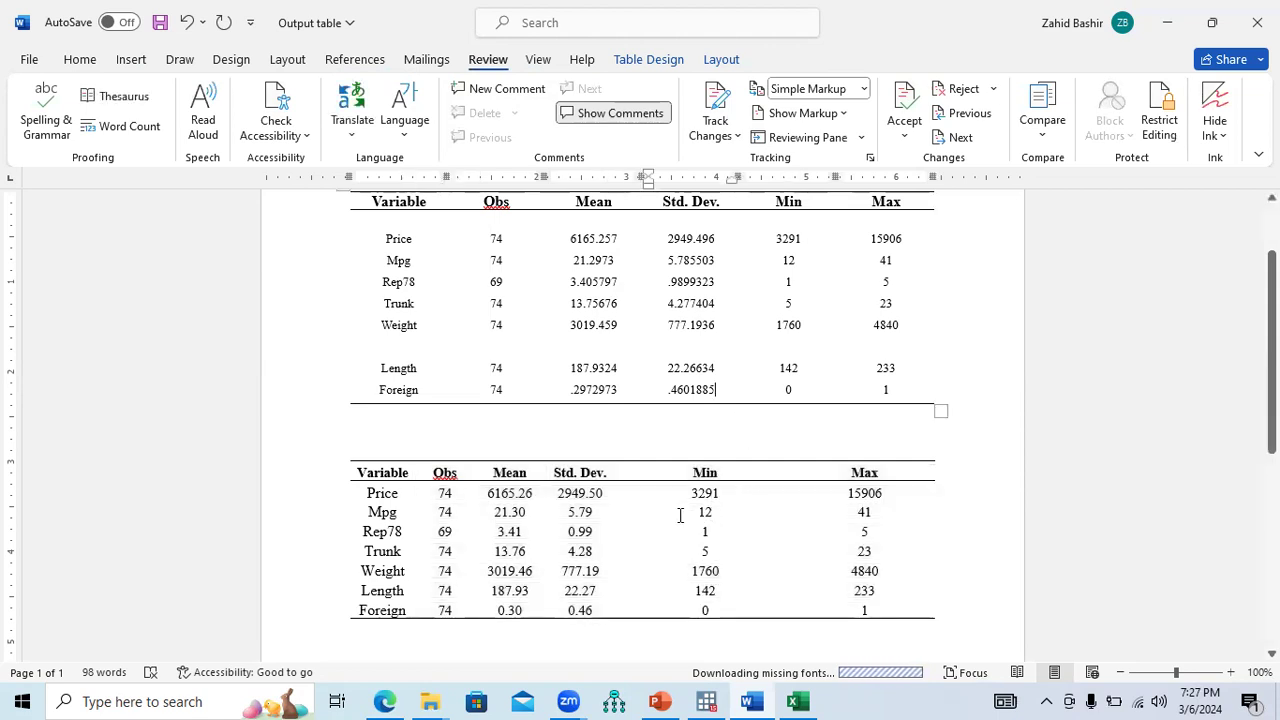
drag(882, 611, 445, 478)
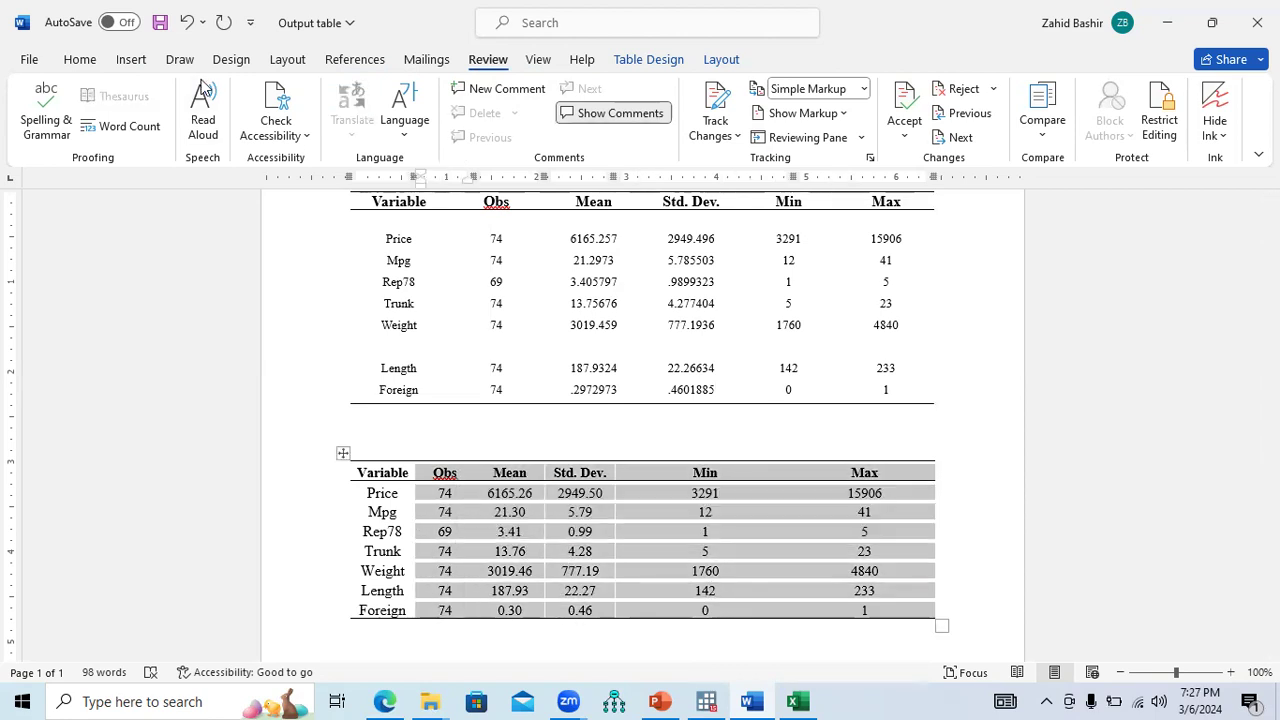
click(81, 60)
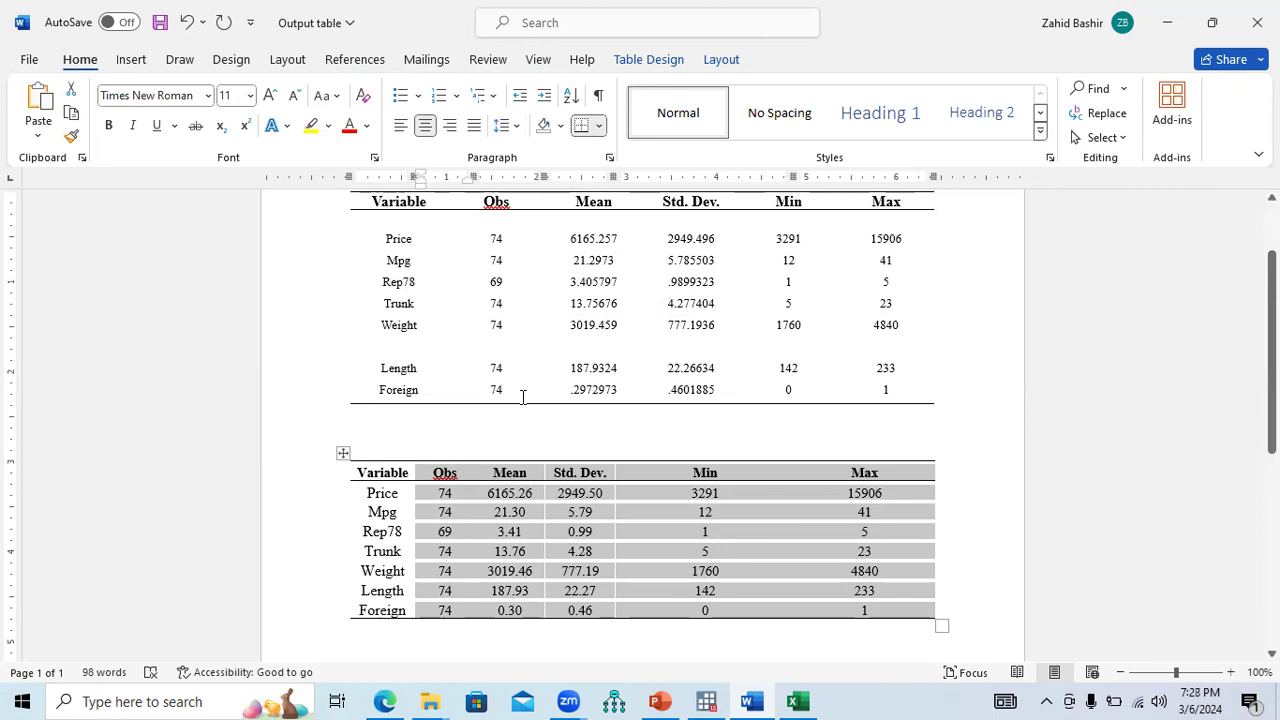
- Shift the column boundaries after Std. Dev., Mean and Obs toward Max to space the pasted table's columns more evenly
drag(614, 531, 738, 536)
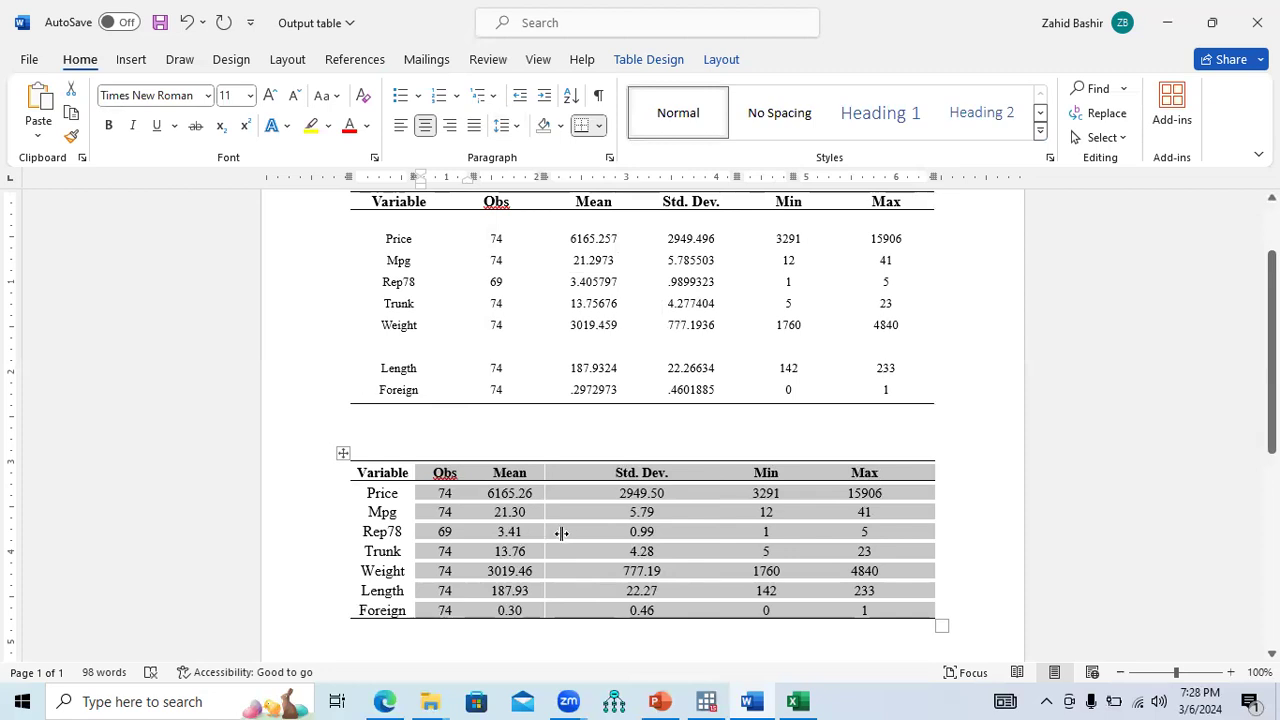
drag(561, 533, 627, 533)
drag(488, 552, 538, 549)
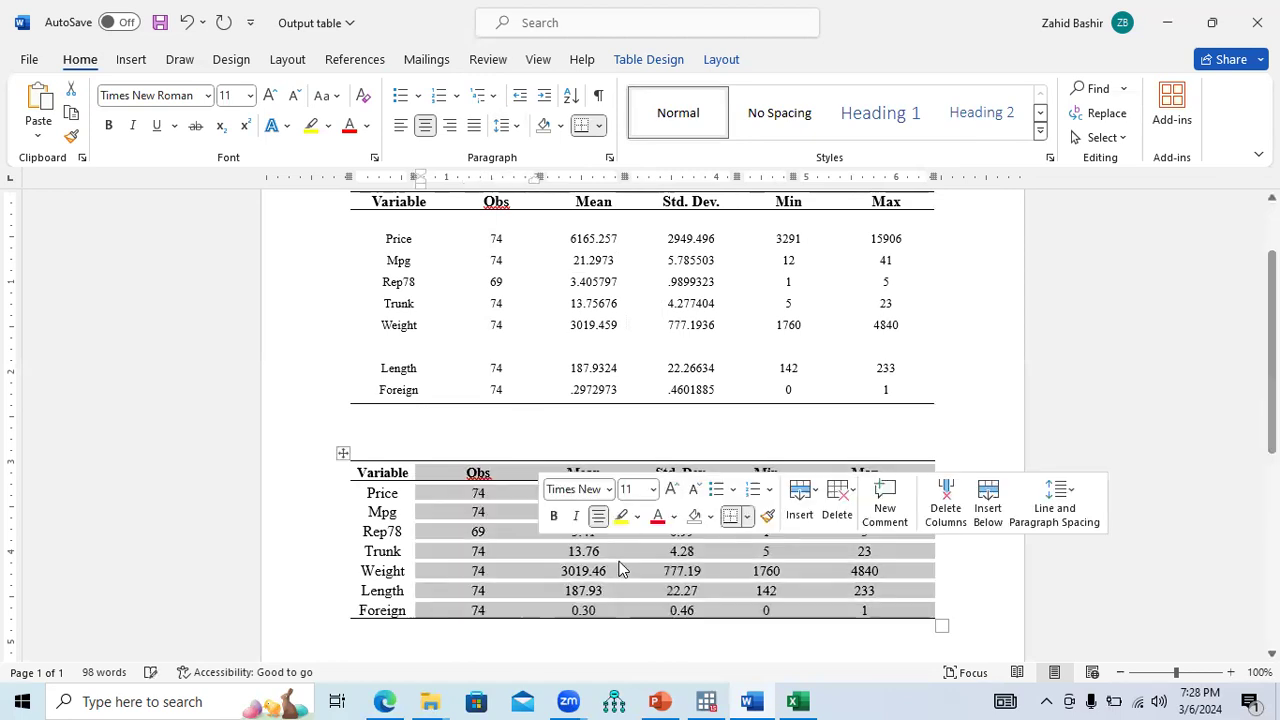
click(965, 575)
scroll(847, 466, down, 2)
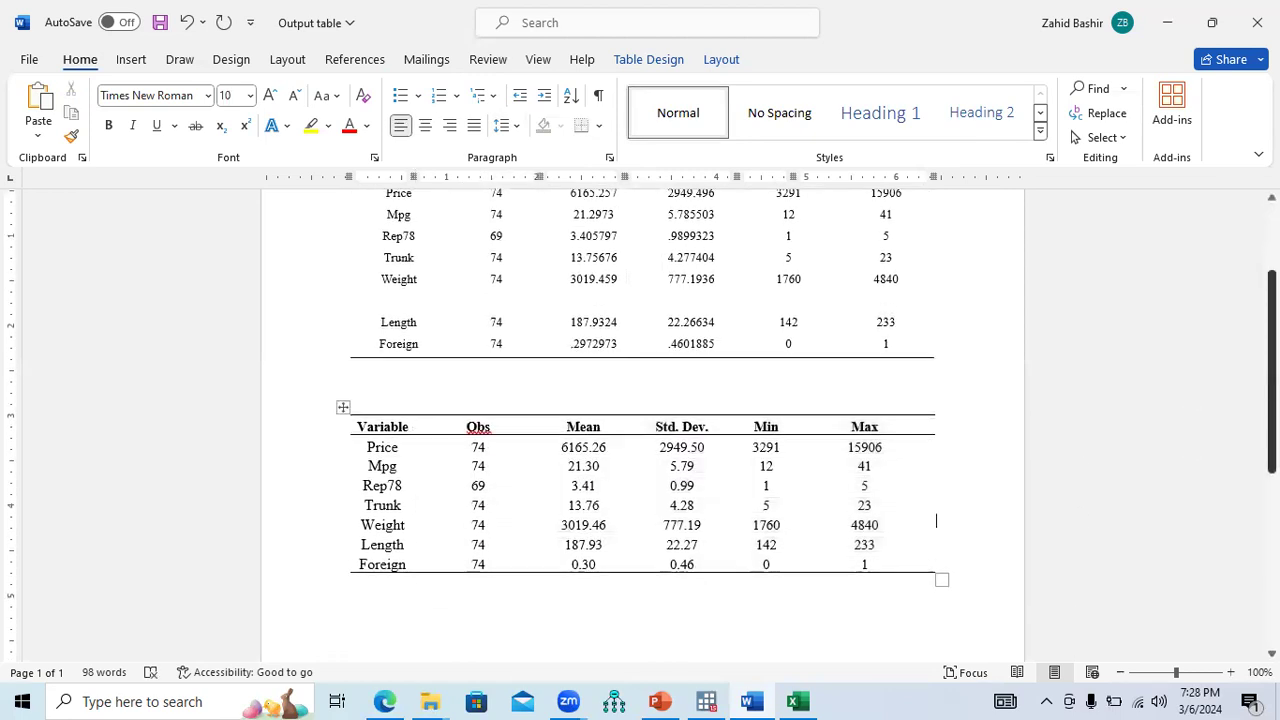
click(410, 570)
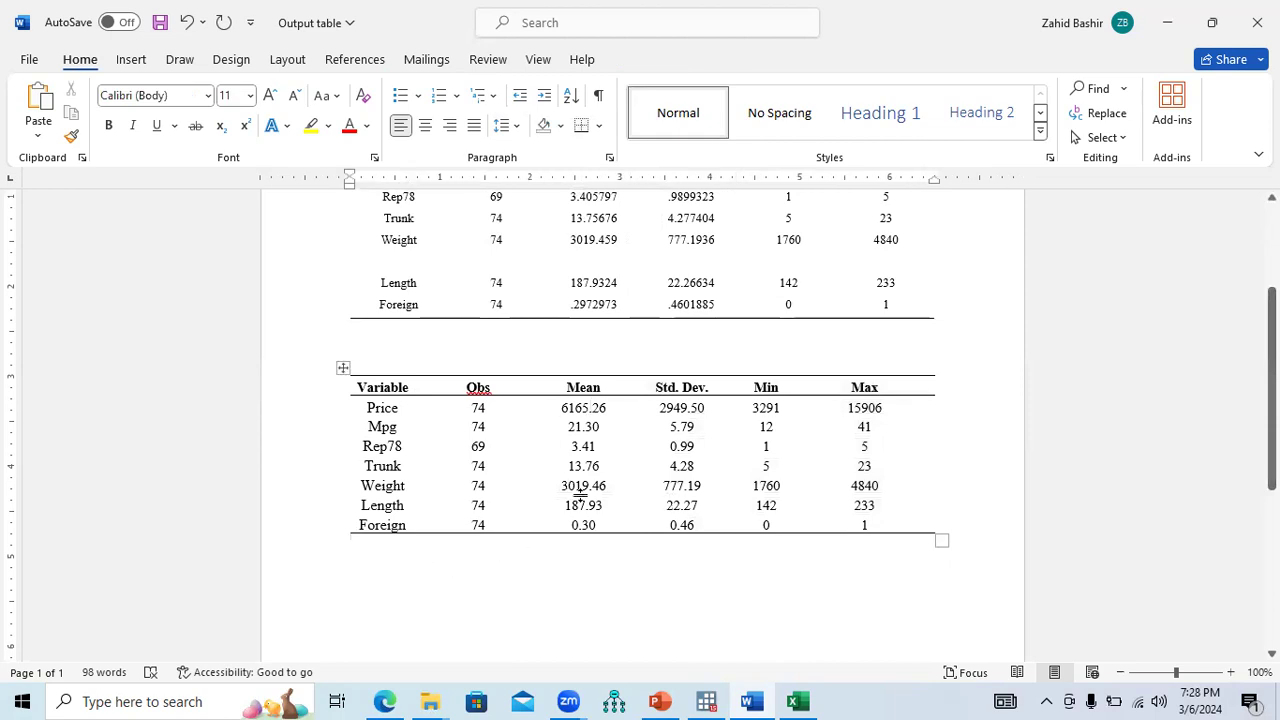
- Following the slide's note on the detail option, run sum price mpg rep78 trunk weight length foreign, detail in Stata
click(660, 700)
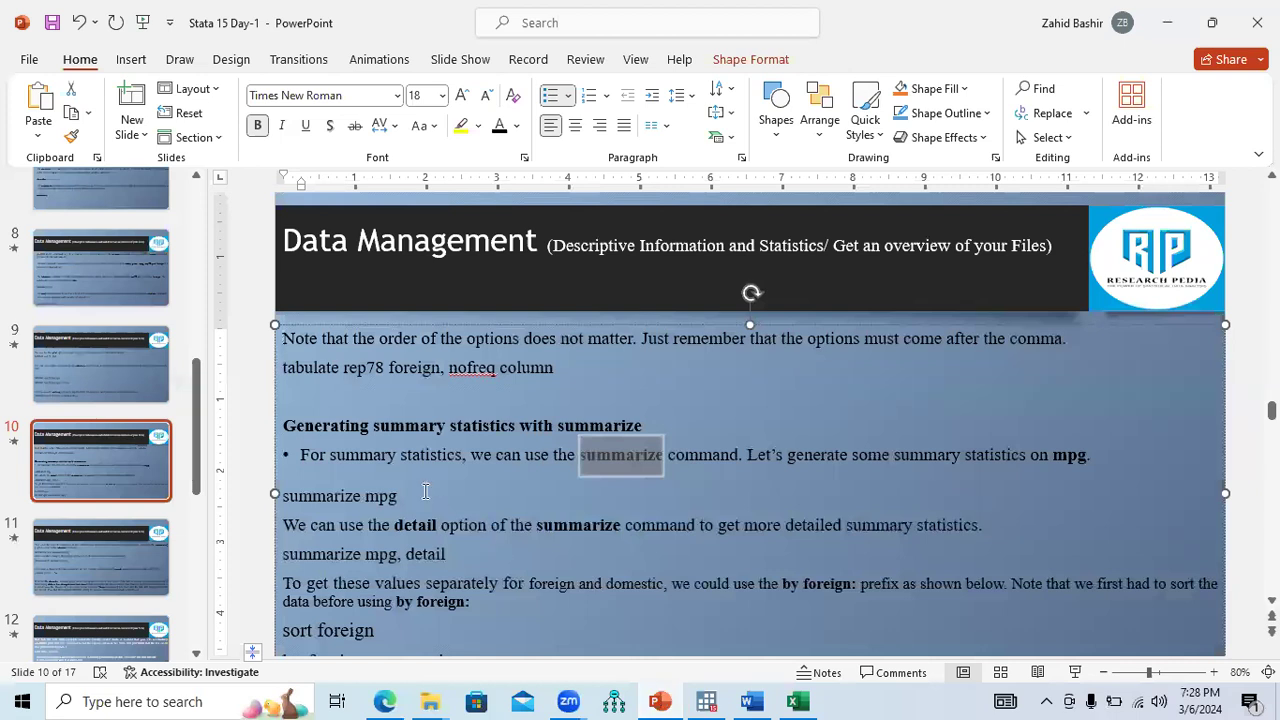
drag(297, 527, 575, 528)
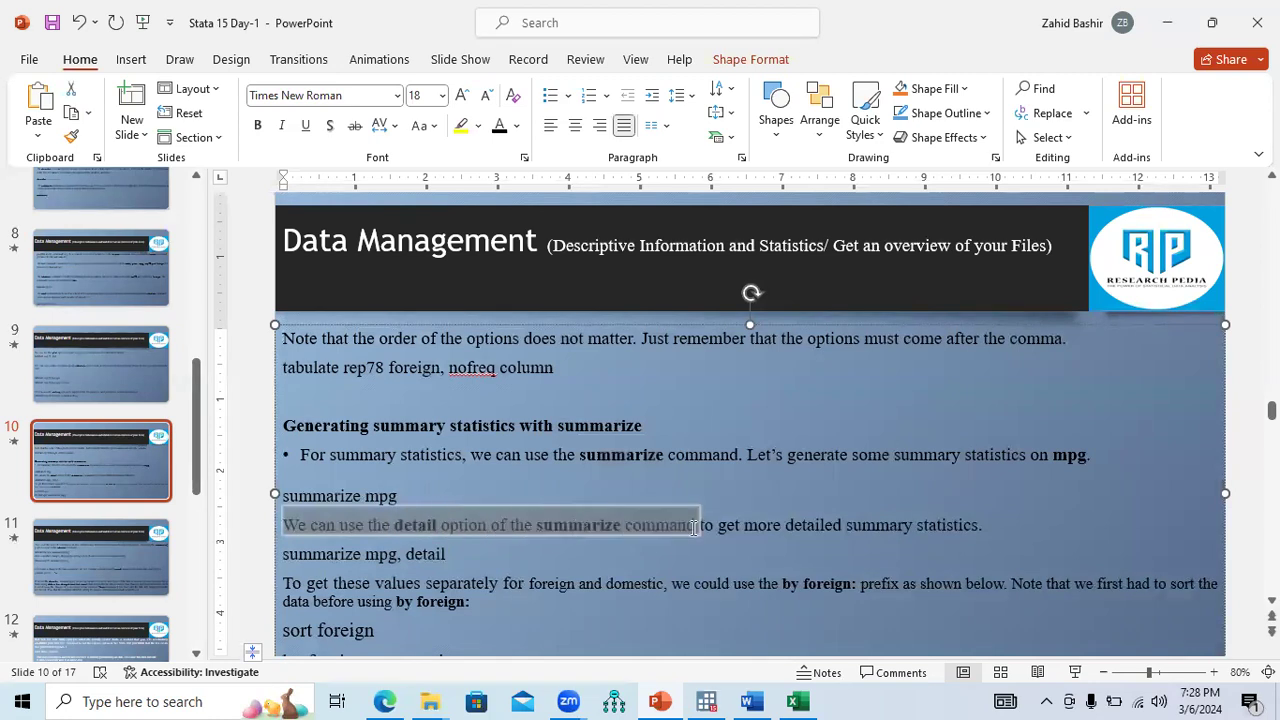
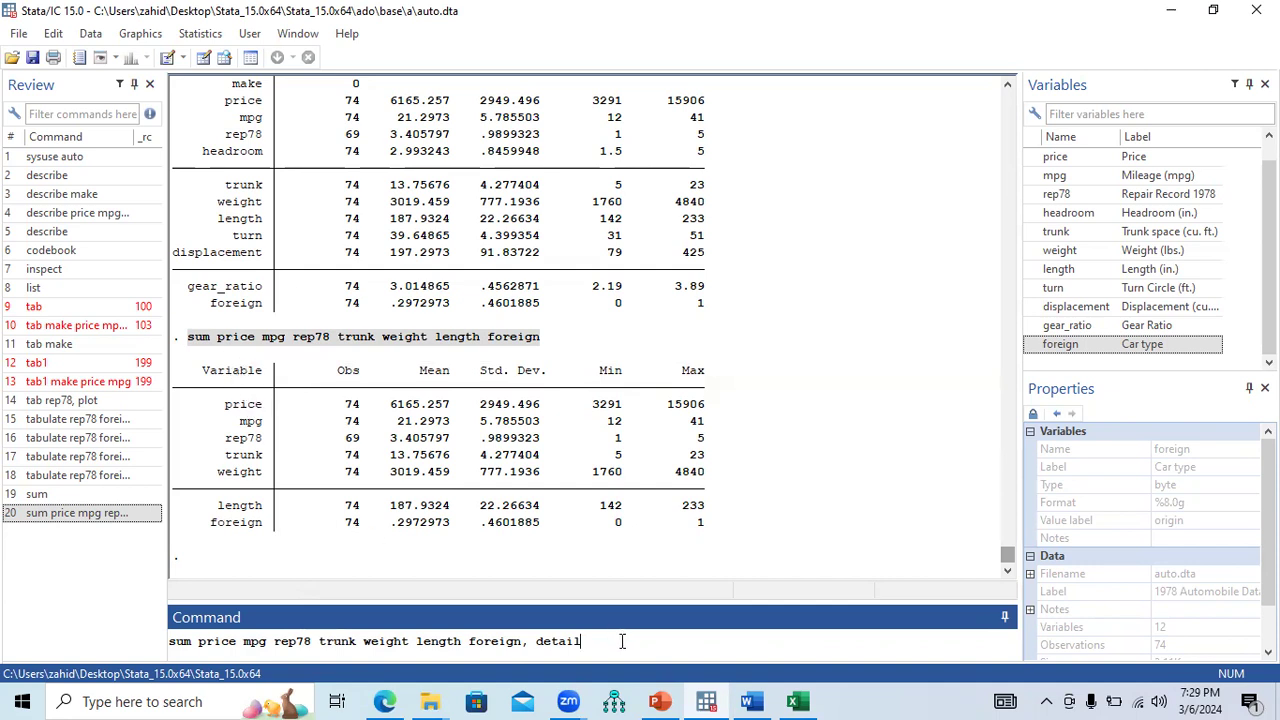
key(Return)
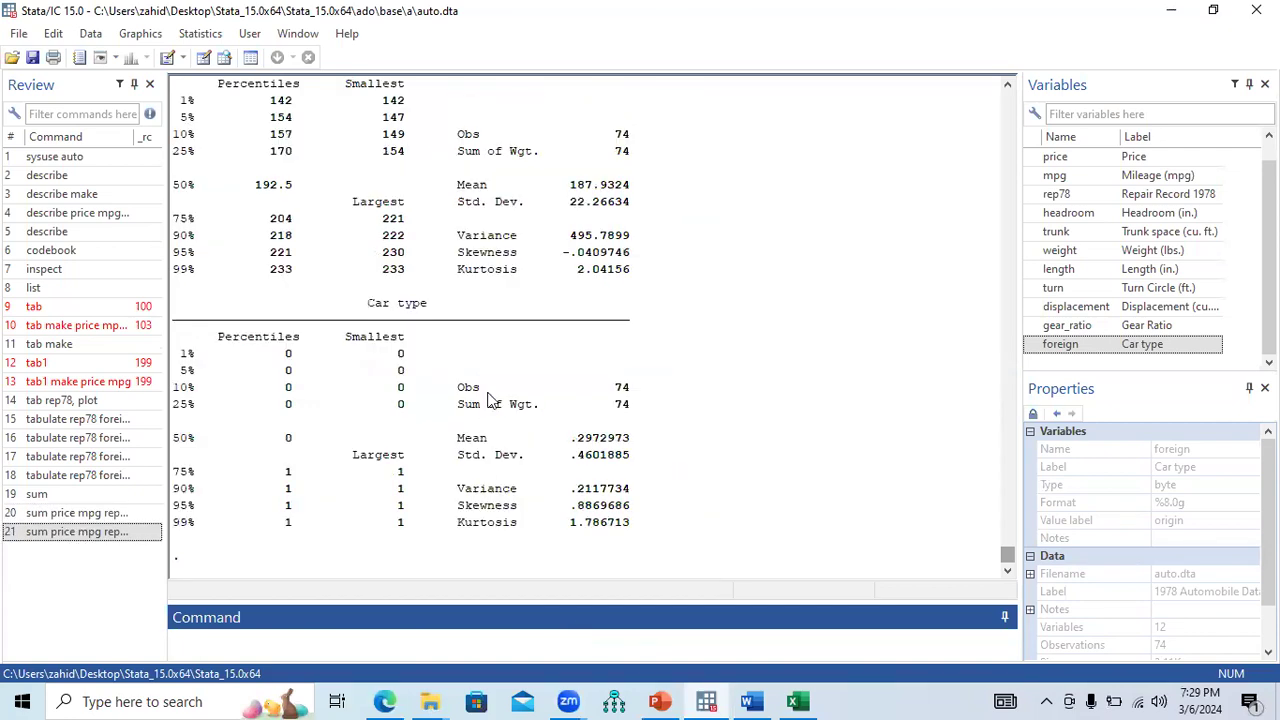
- Examine the detailed output for Price, including its smallest values, skewness and kurtosis
drag(1007, 560, 1007, 527)
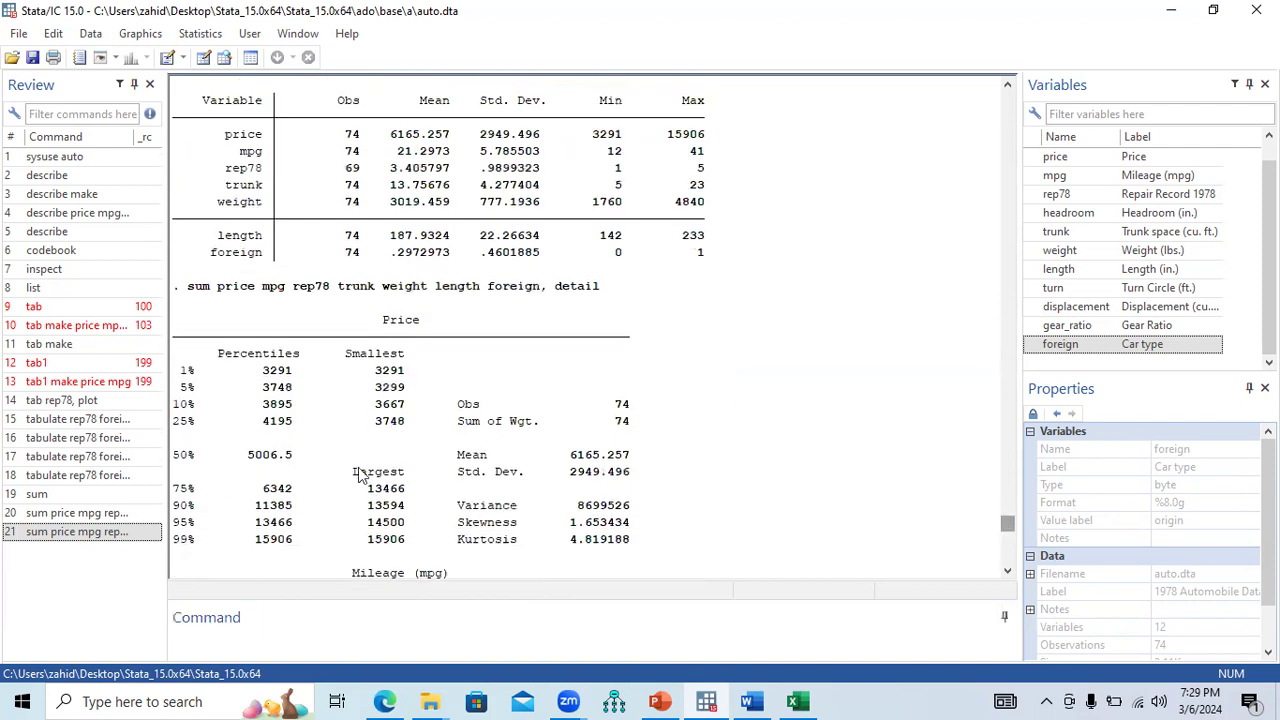
drag(360, 358, 389, 358)
drag(459, 510, 620, 530)
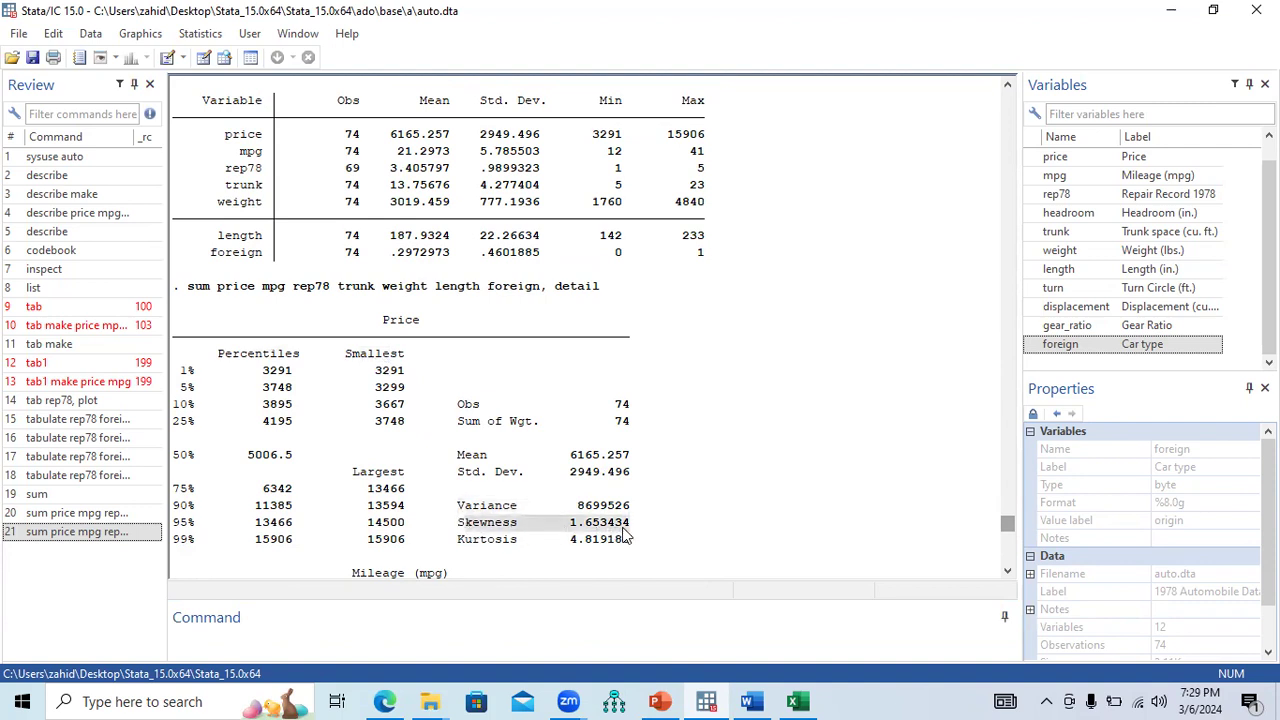
drag(460, 540, 617, 548)
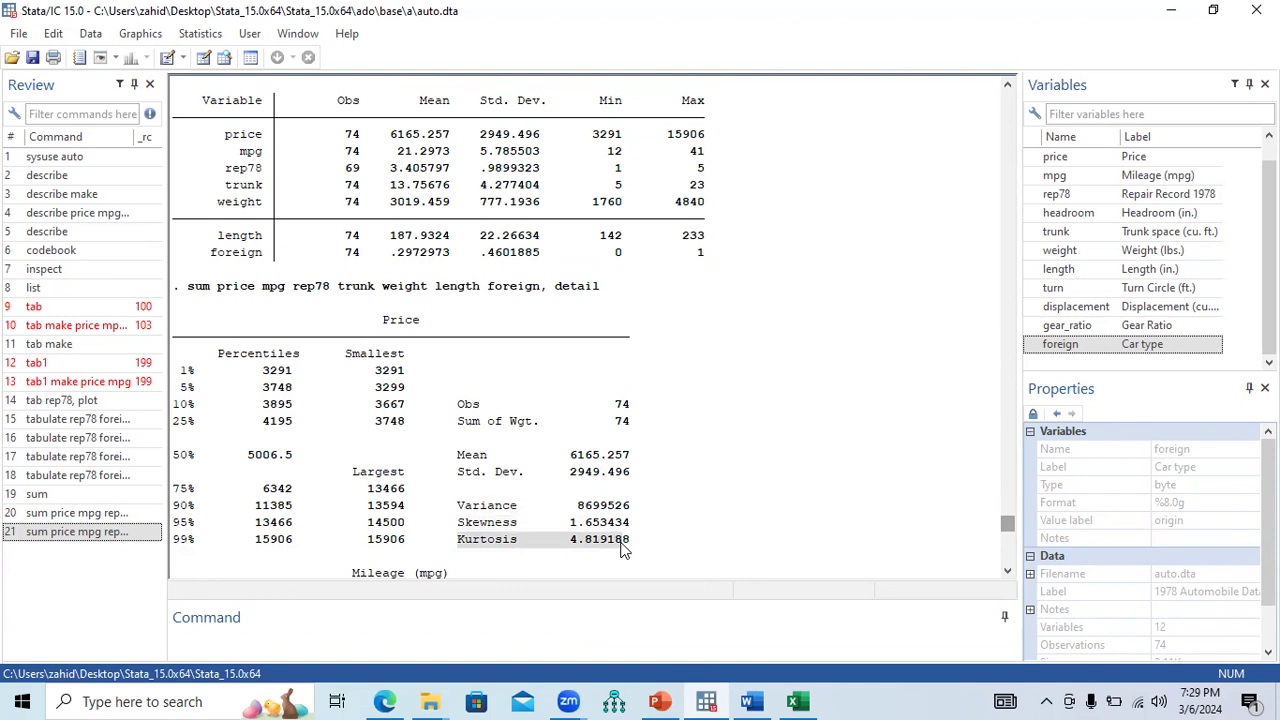
click(408, 145)
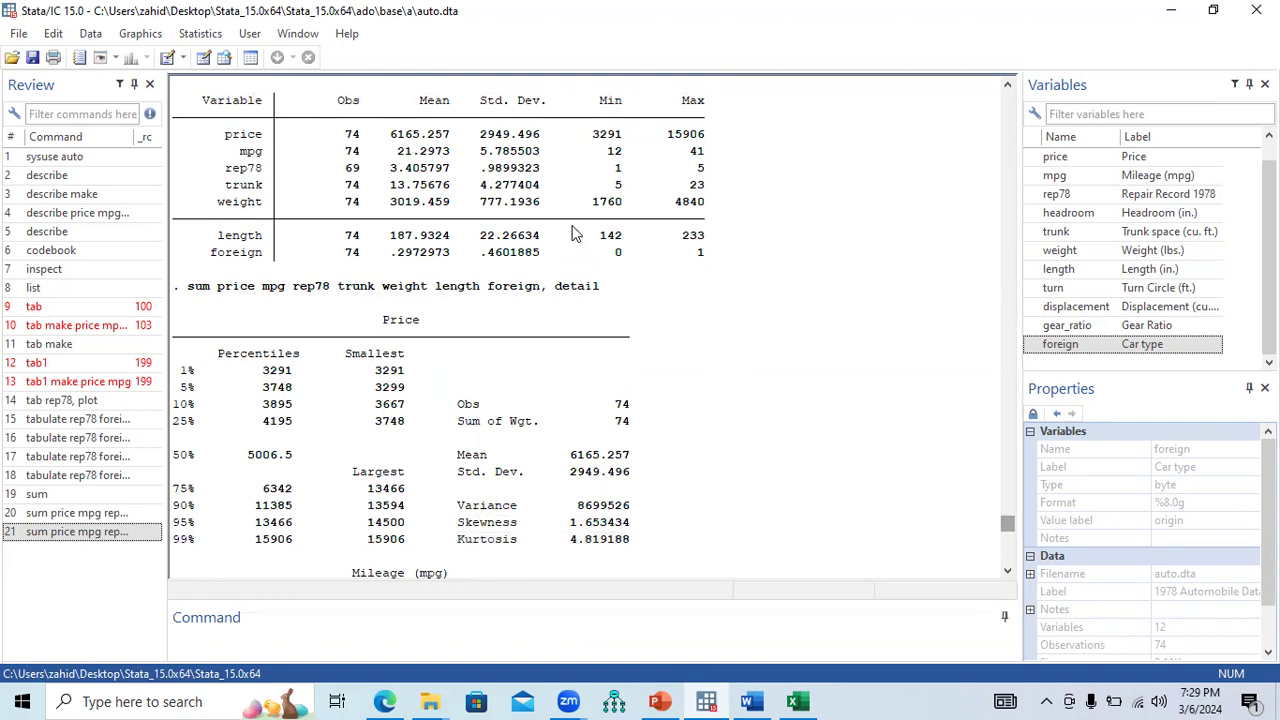
- In the Excel worksheet, add the column headers Skeness in G1 and Kurtosis in H1
click(797, 701)
click(434, 238)
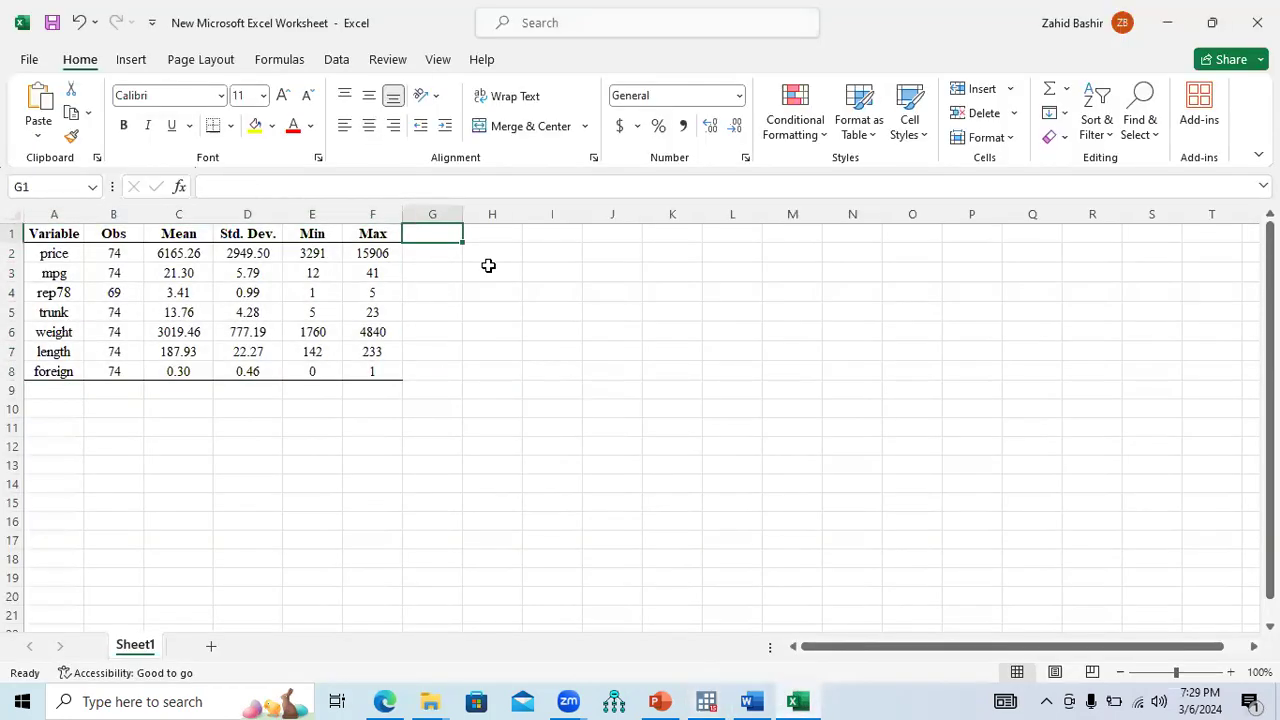
text(Sk)
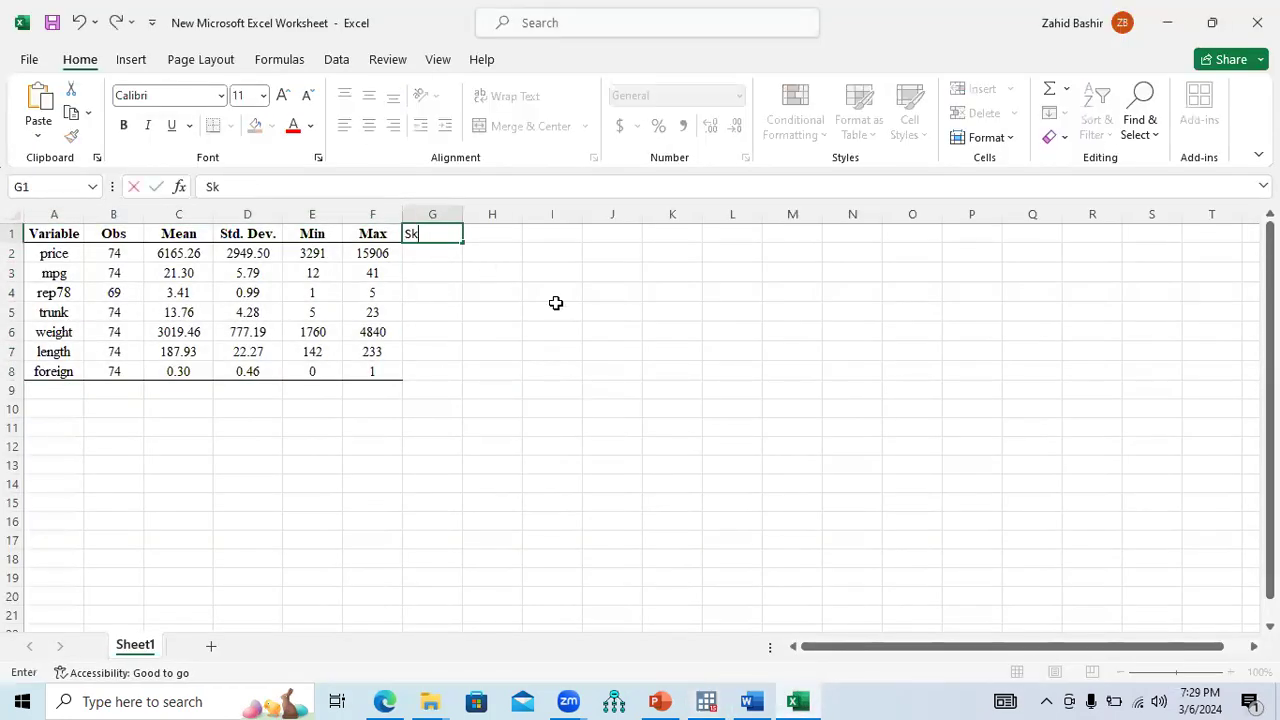
text(eness)
click(501, 237)
text(Ku)
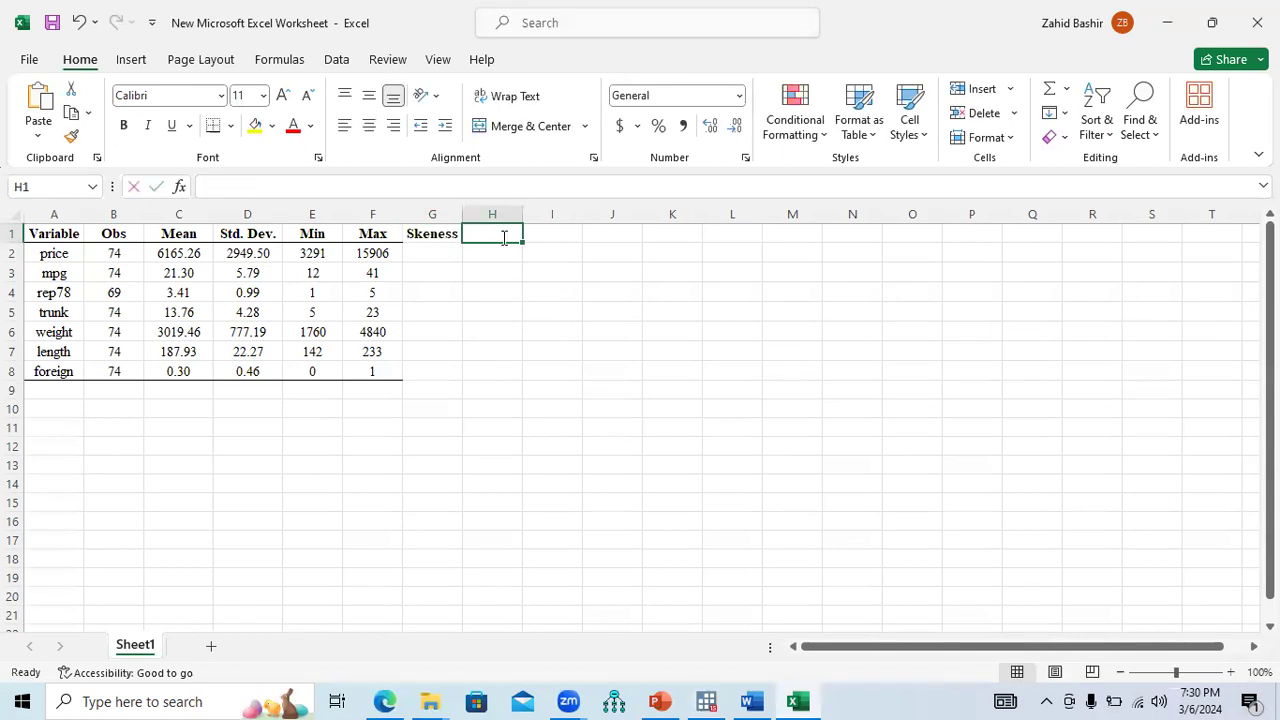
text(rtosis)
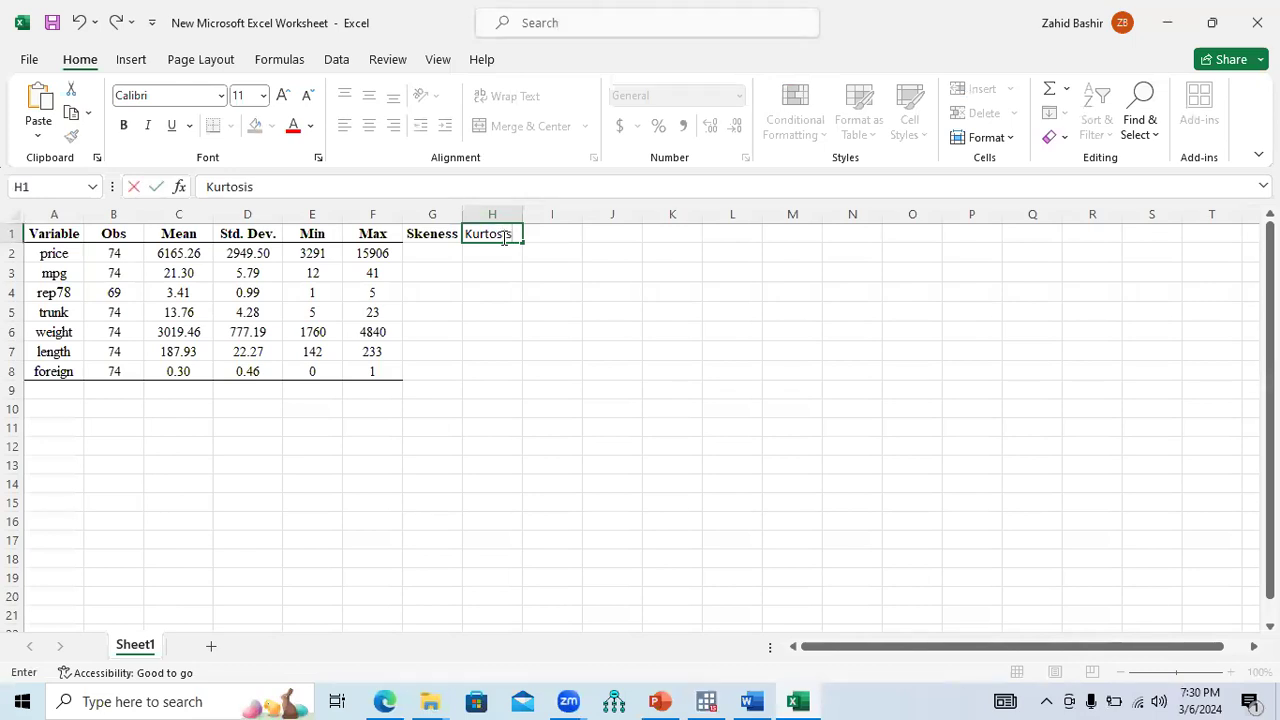
click(443, 250)
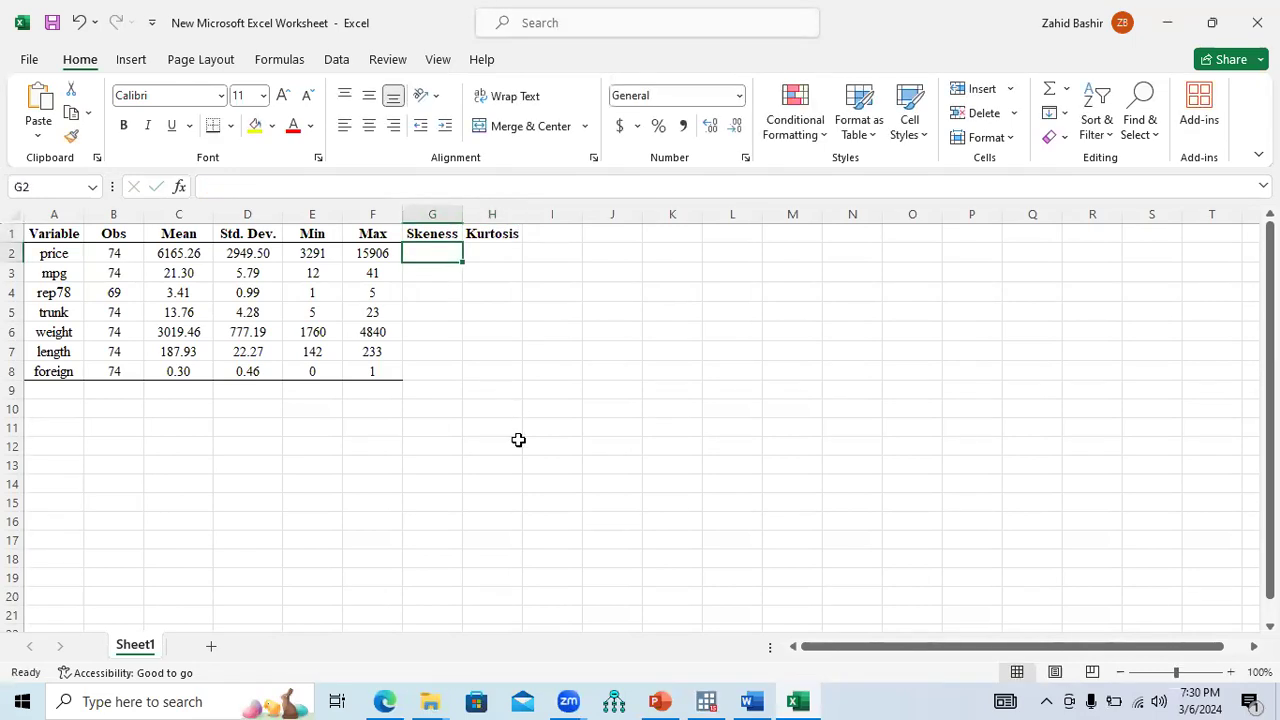
- Copy Price's skewness value 1.653434 from the Stata detailed output into cell G2 of the Excel worksheet
click(707, 701)
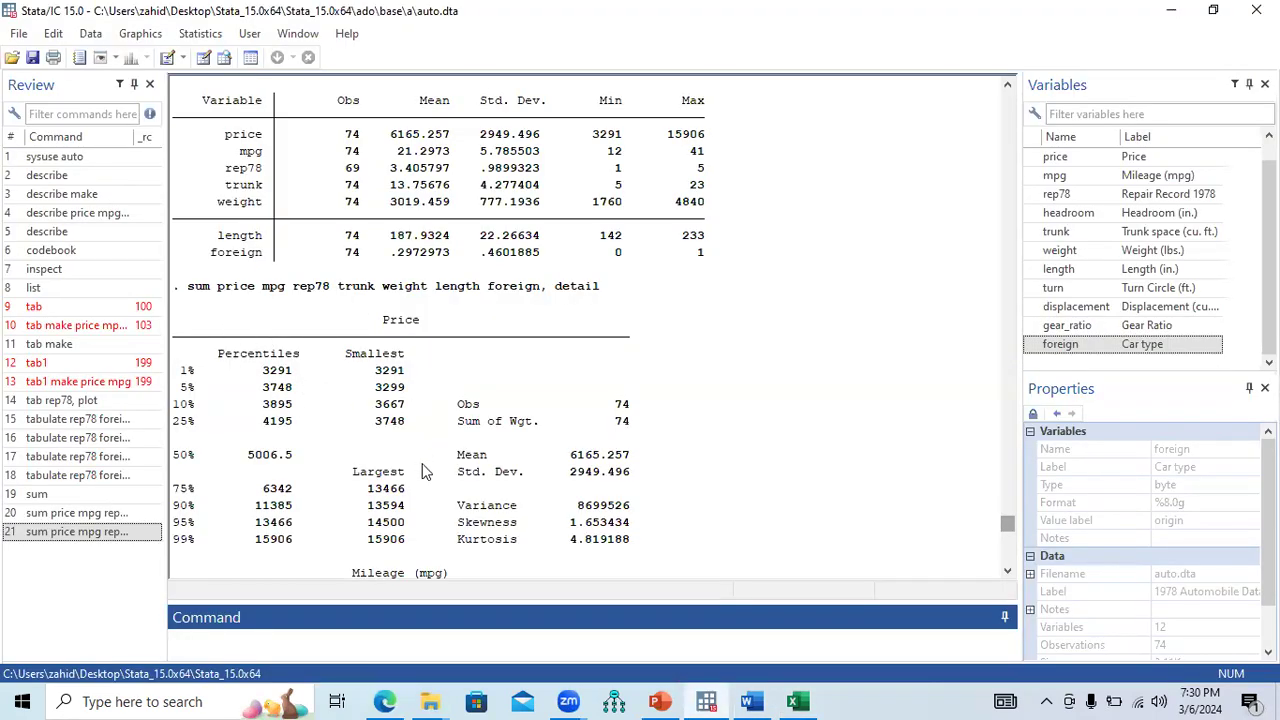
drag(382, 330, 432, 347)
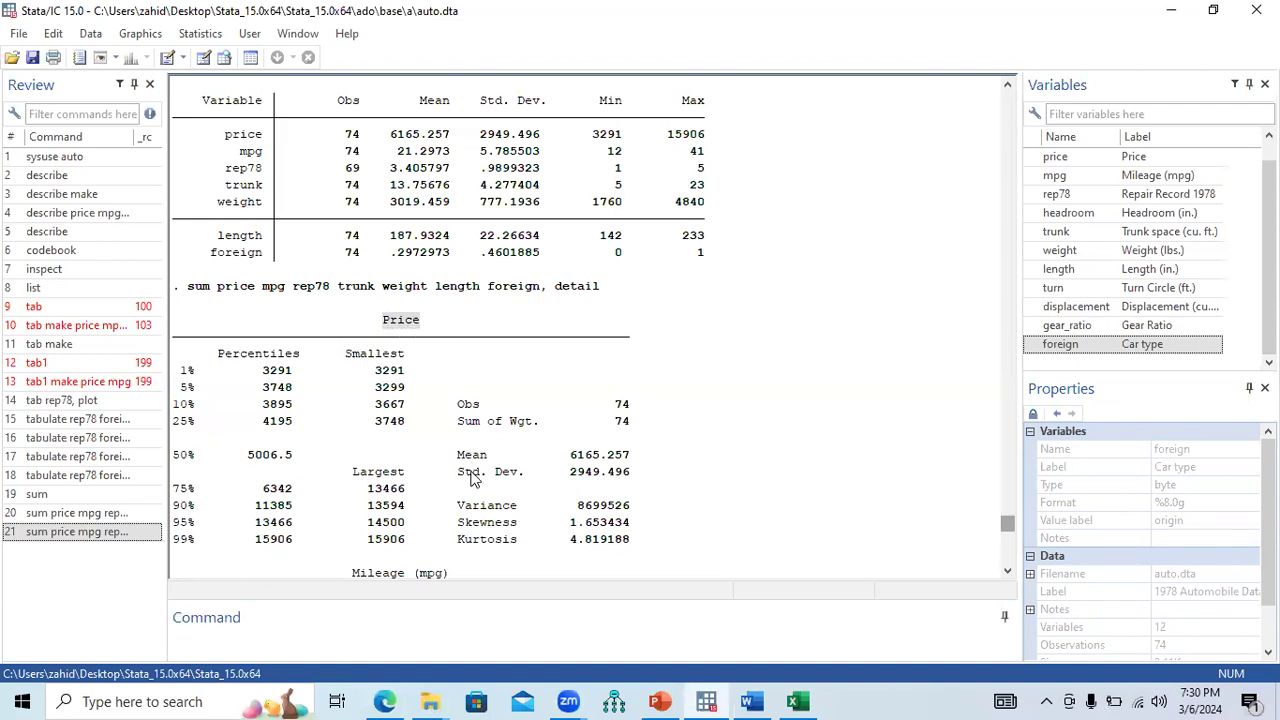
drag(570, 528, 627, 528)
key(ctrl+c)
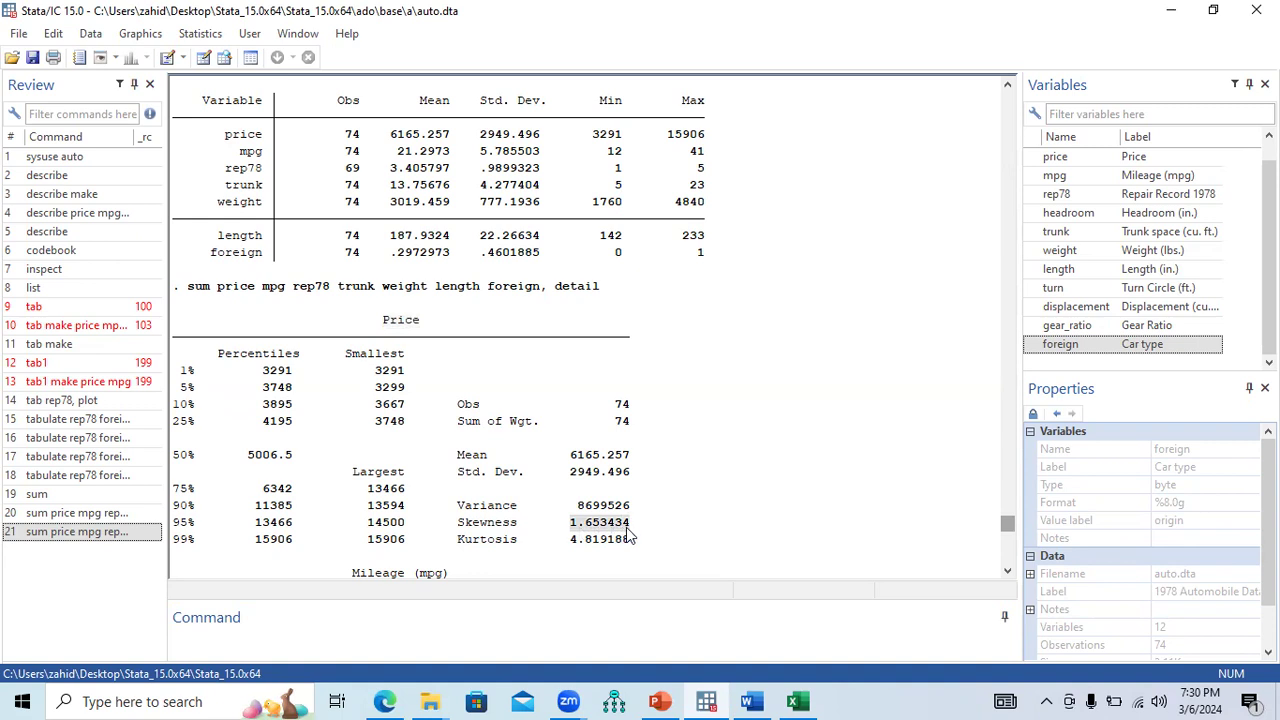
click(797, 701)
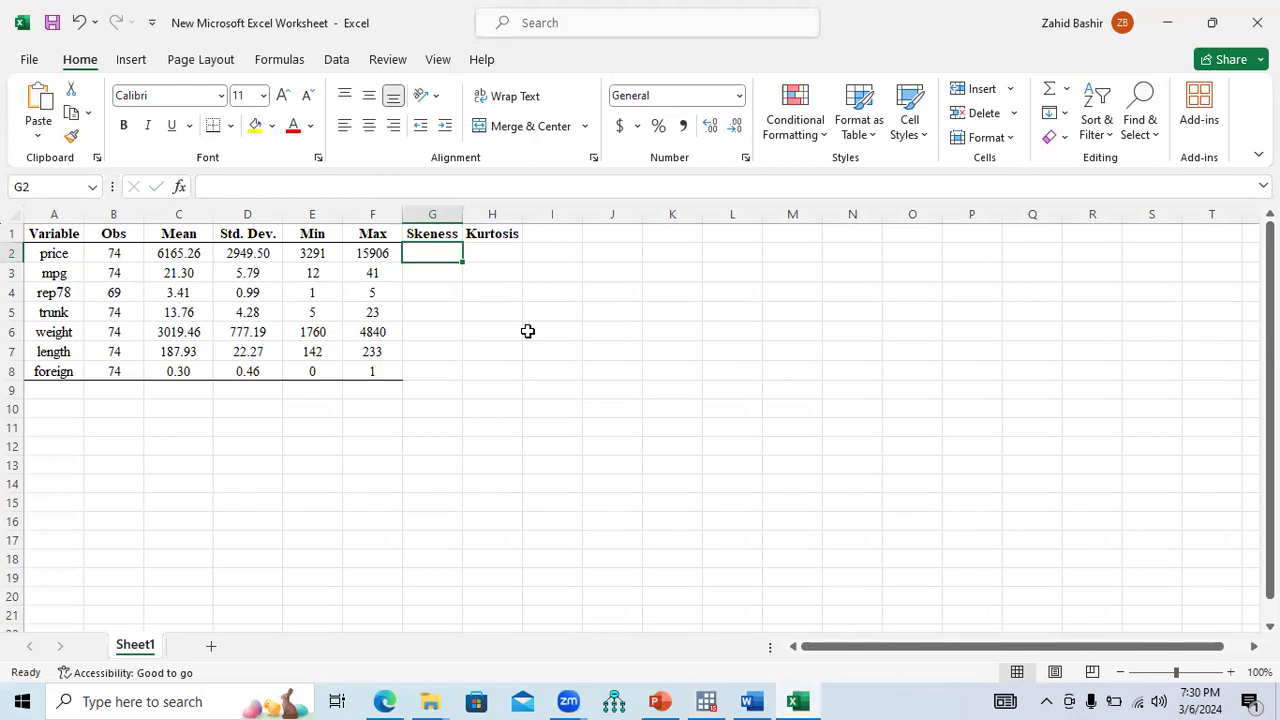
key(ctrl+v)
click(432, 276)
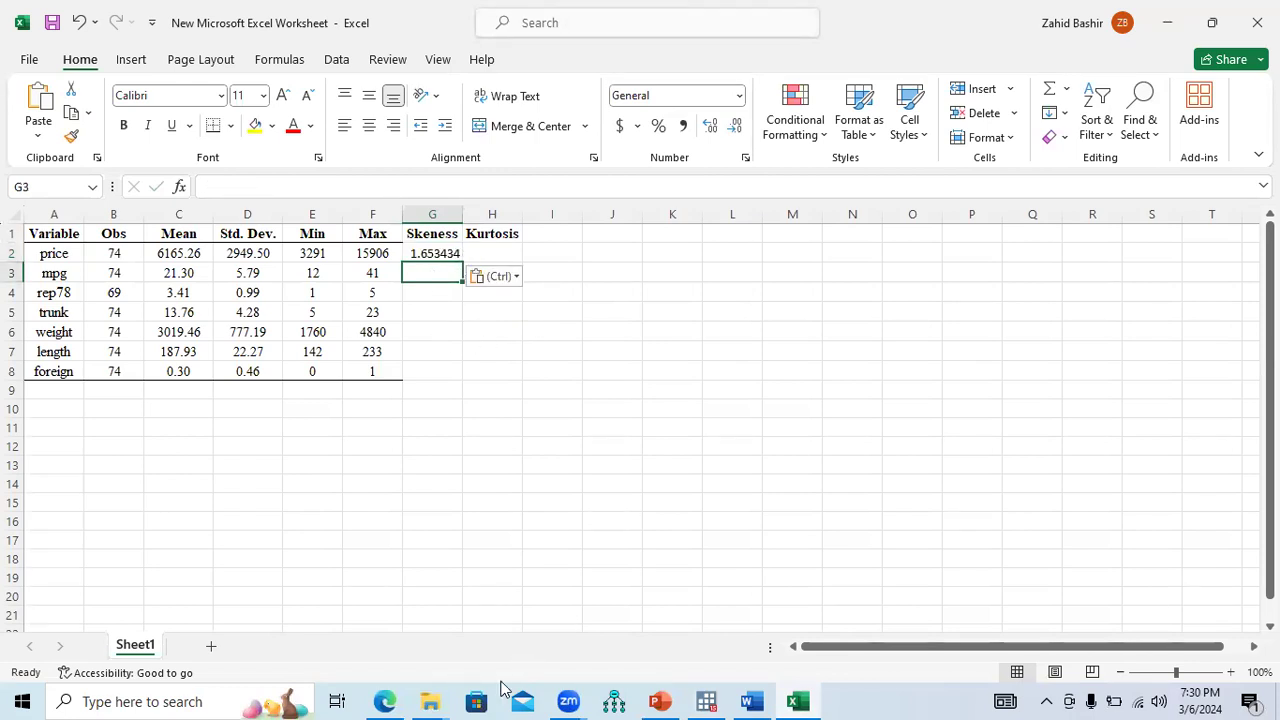
- Copy Price's kurtosis value 4.819188 from the Stata detailed output into cell H2 of the Excel worksheet
click(384, 701)
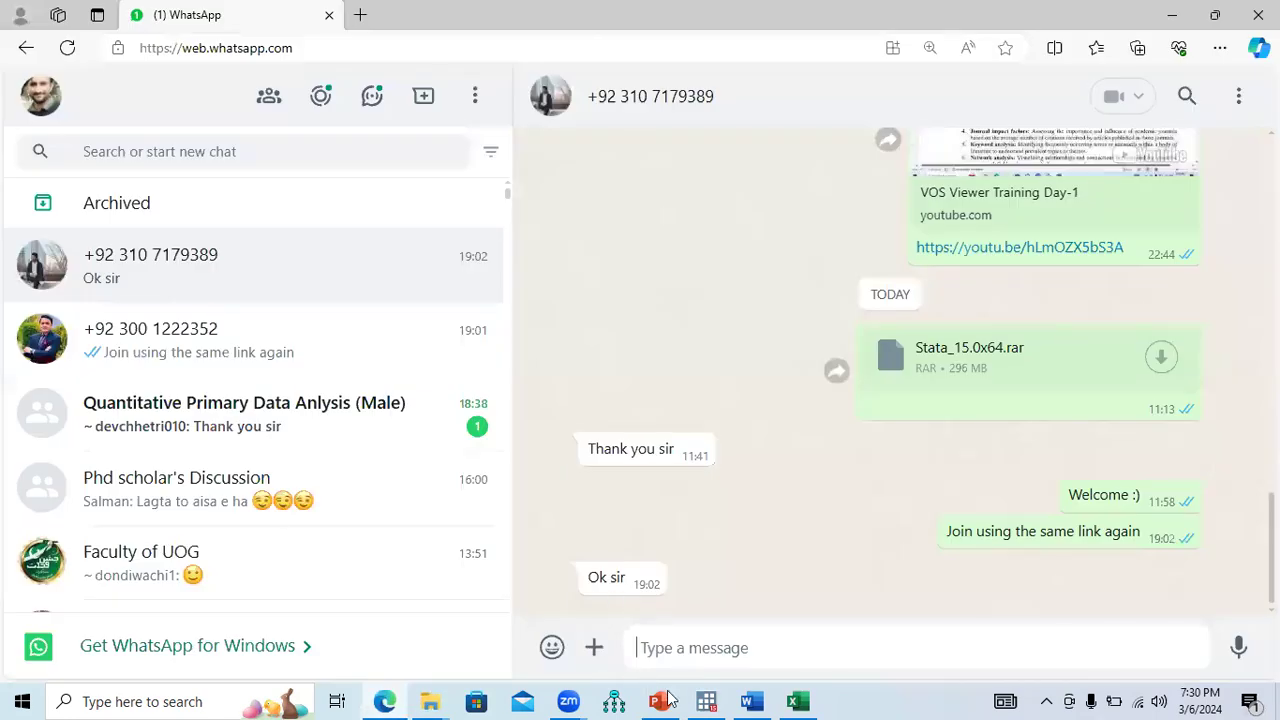
click(706, 701)
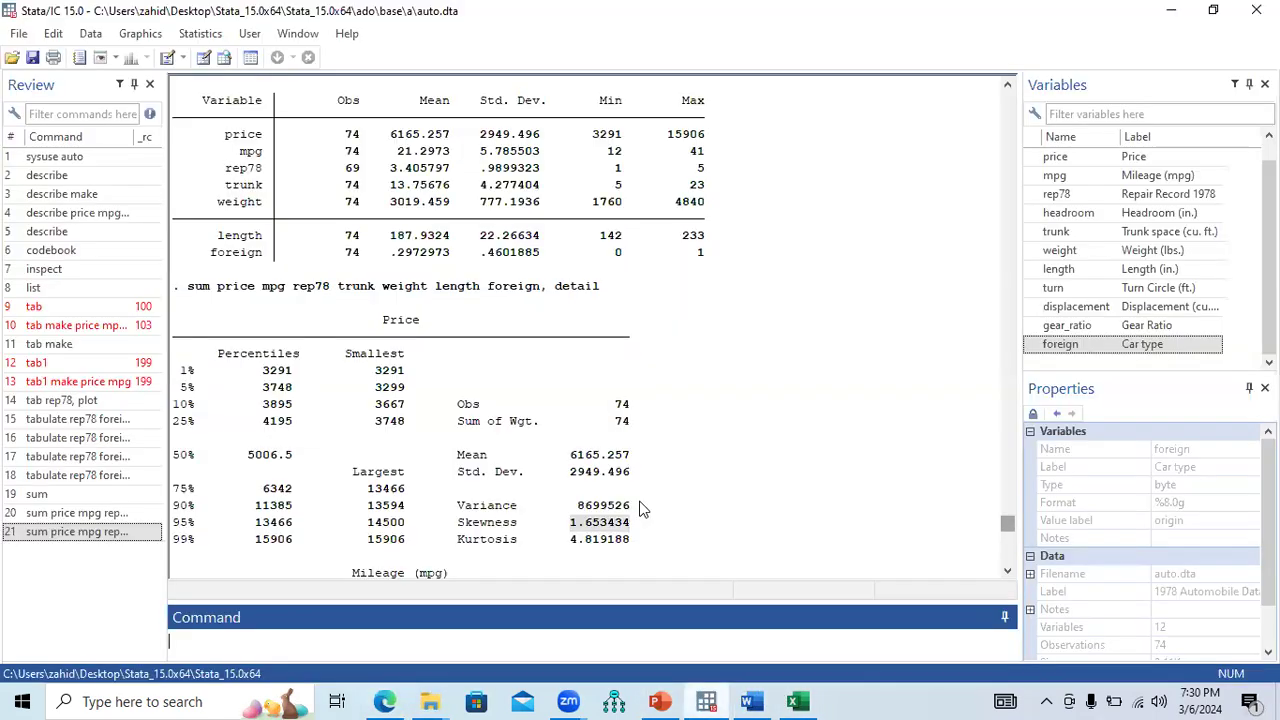
drag(568, 541, 632, 546)
key(ctrl+c)
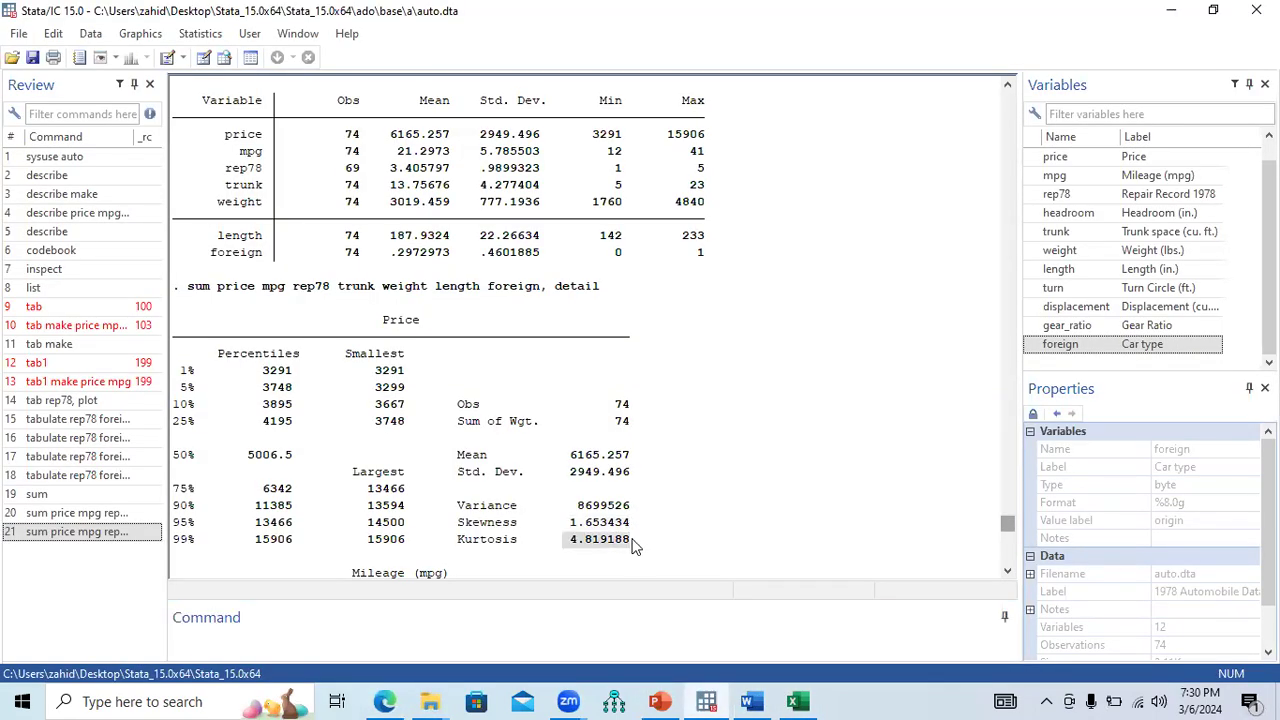
click(797, 701)
click(495, 253)
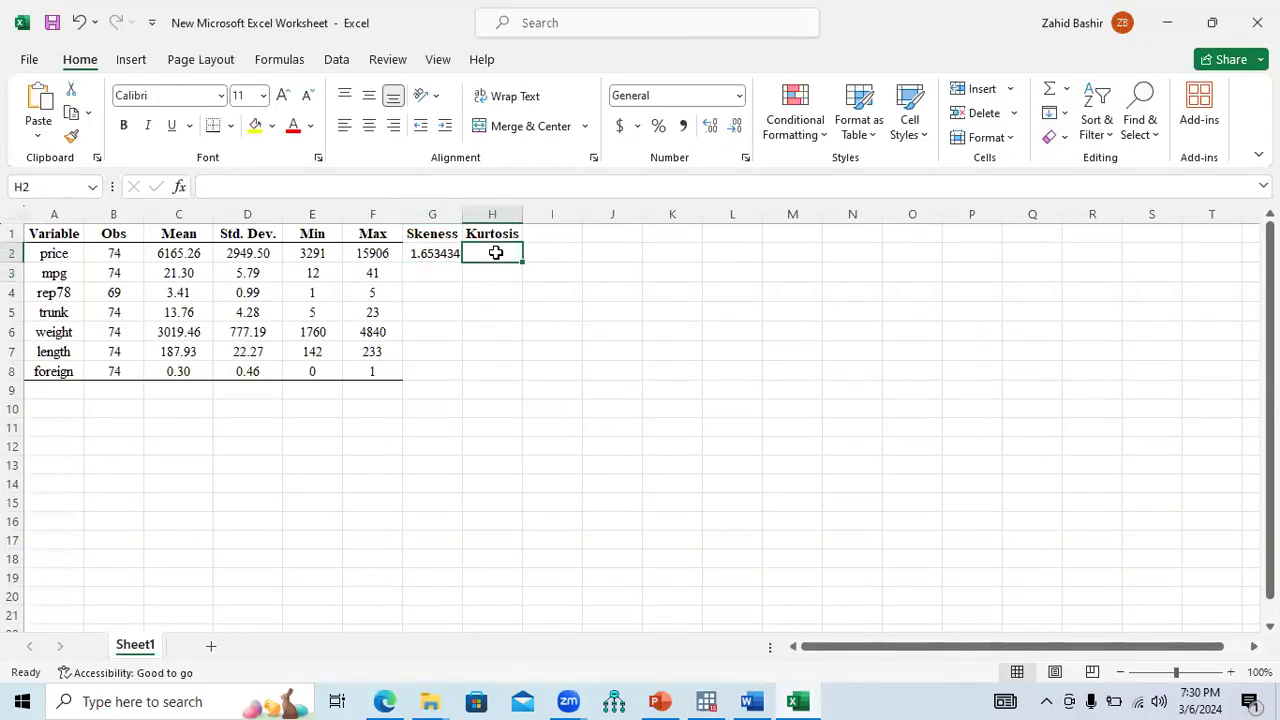
key(ctrl+v)
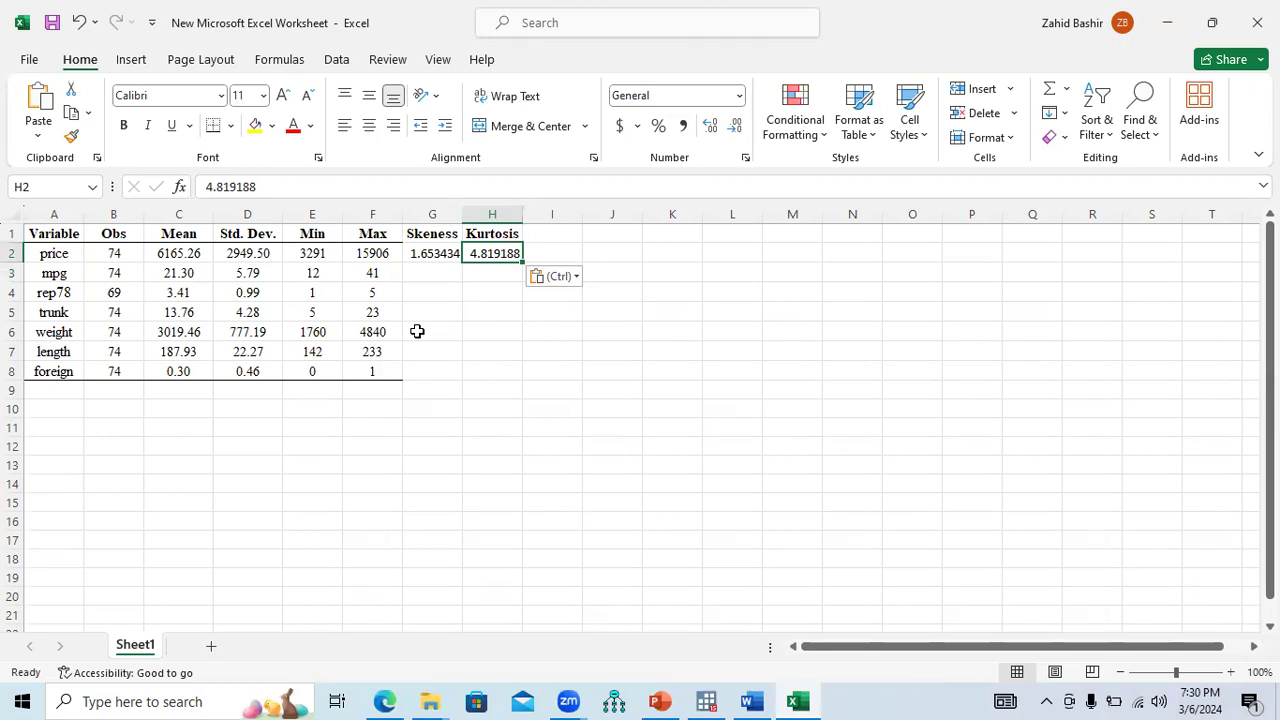
- Review the PowerPoint slide's instructions on summarize with detail, sorting by foreign and the by foreign: prefix
click(752, 701)
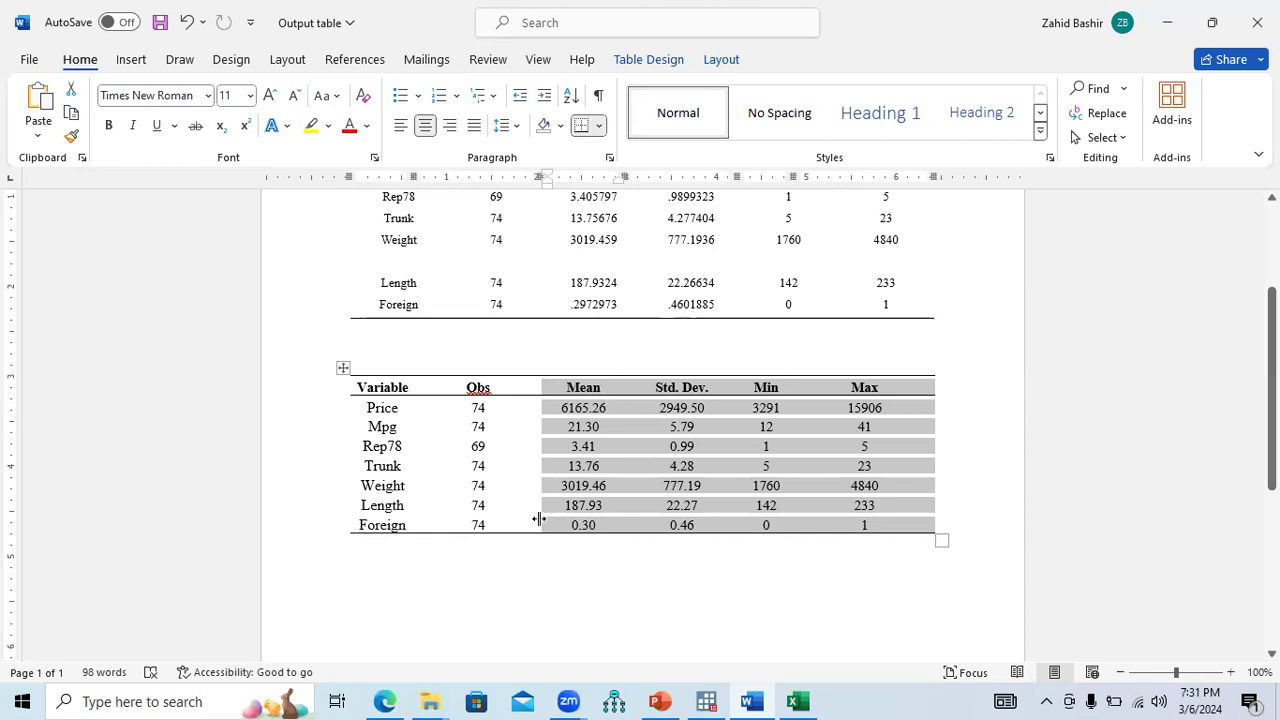
click(660, 701)
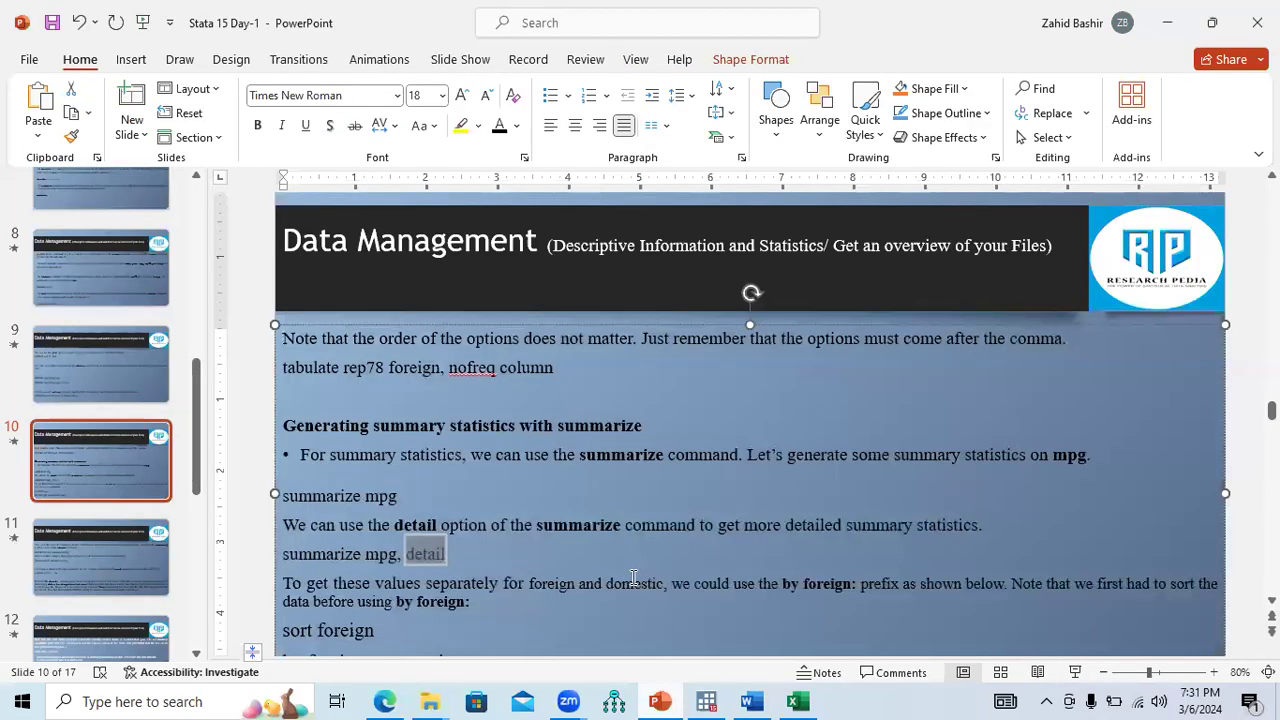
drag(450, 554, 316, 560)
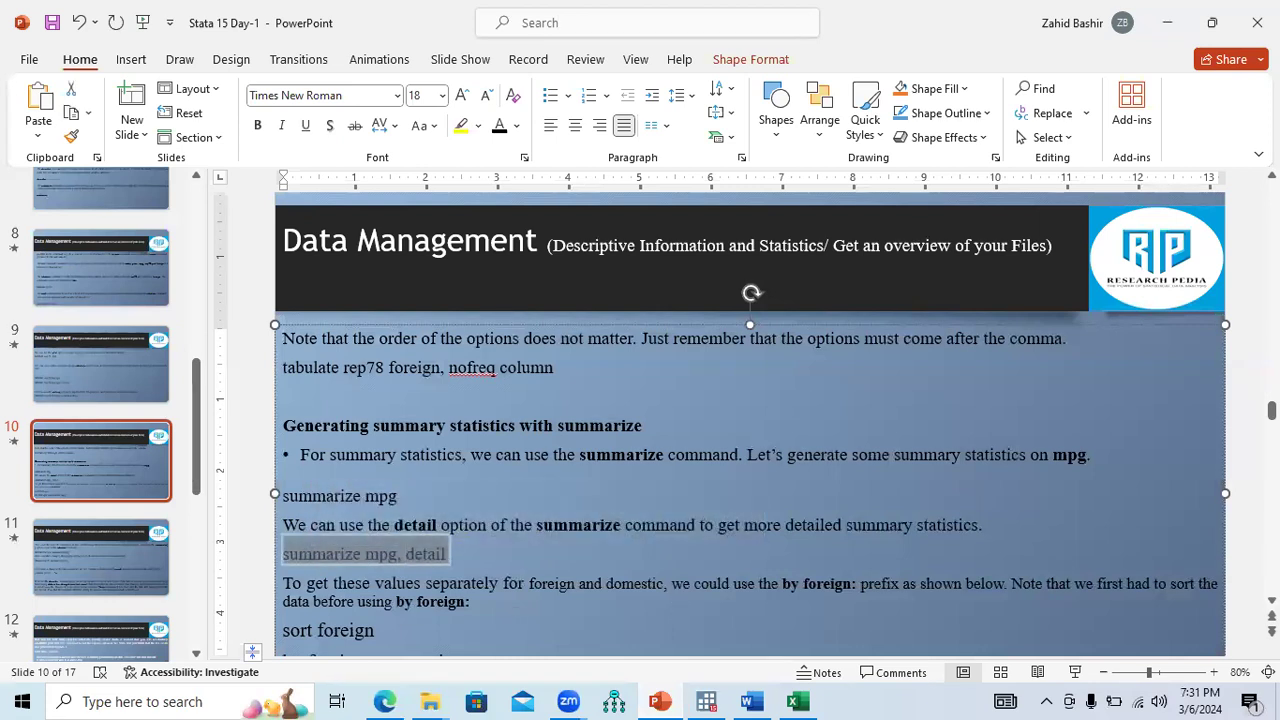
scroll(750, 425, down, 1)
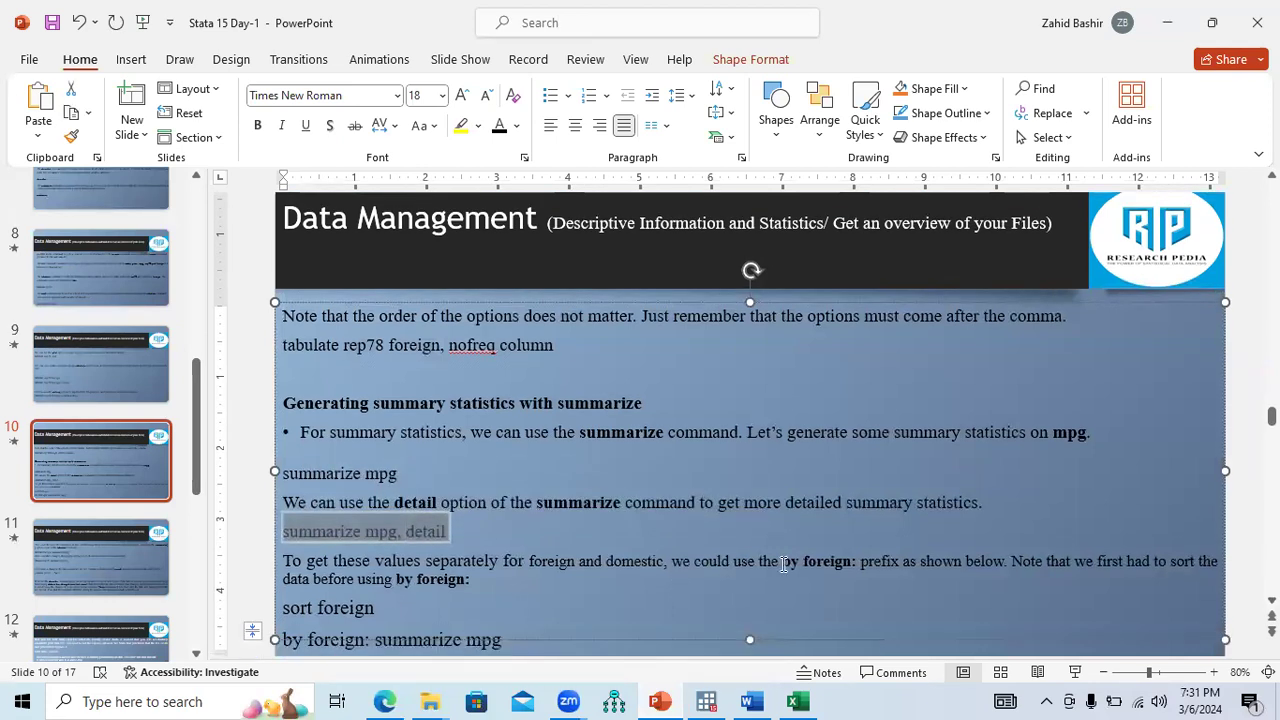
click(486, 597)
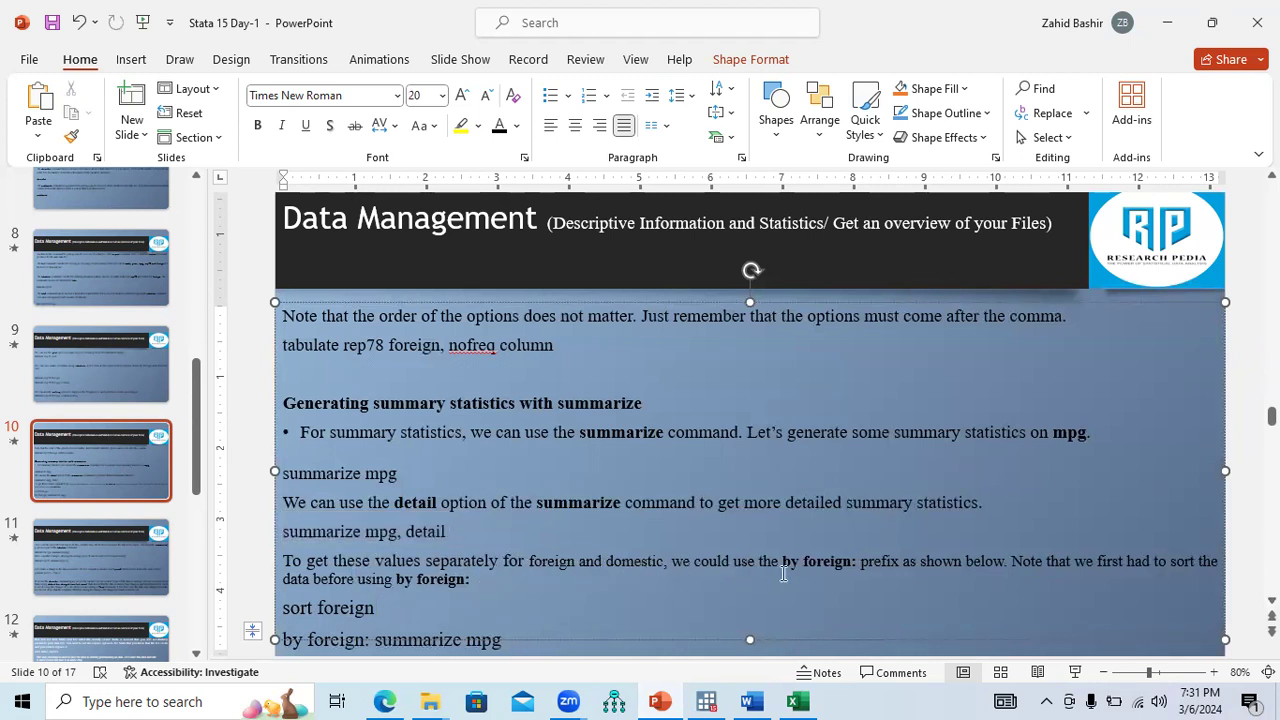
drag(782, 566, 1003, 566)
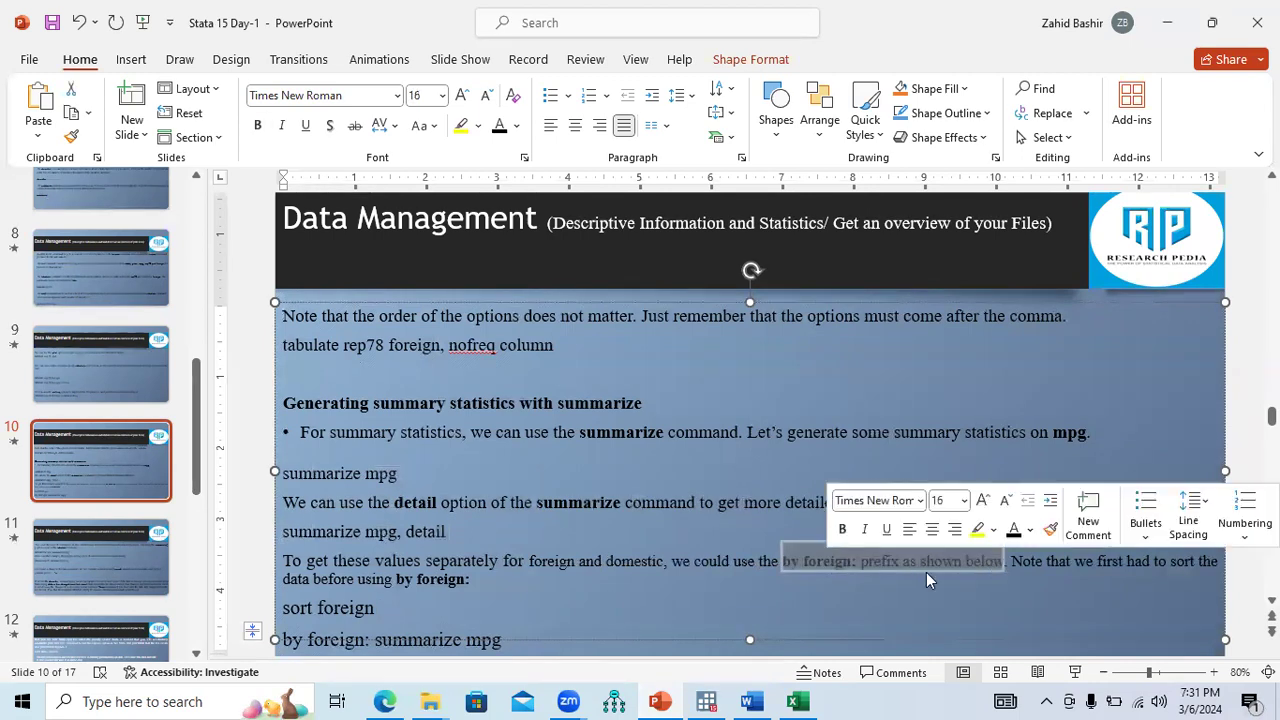
drag(385, 608, 313, 613)
click(410, 616)
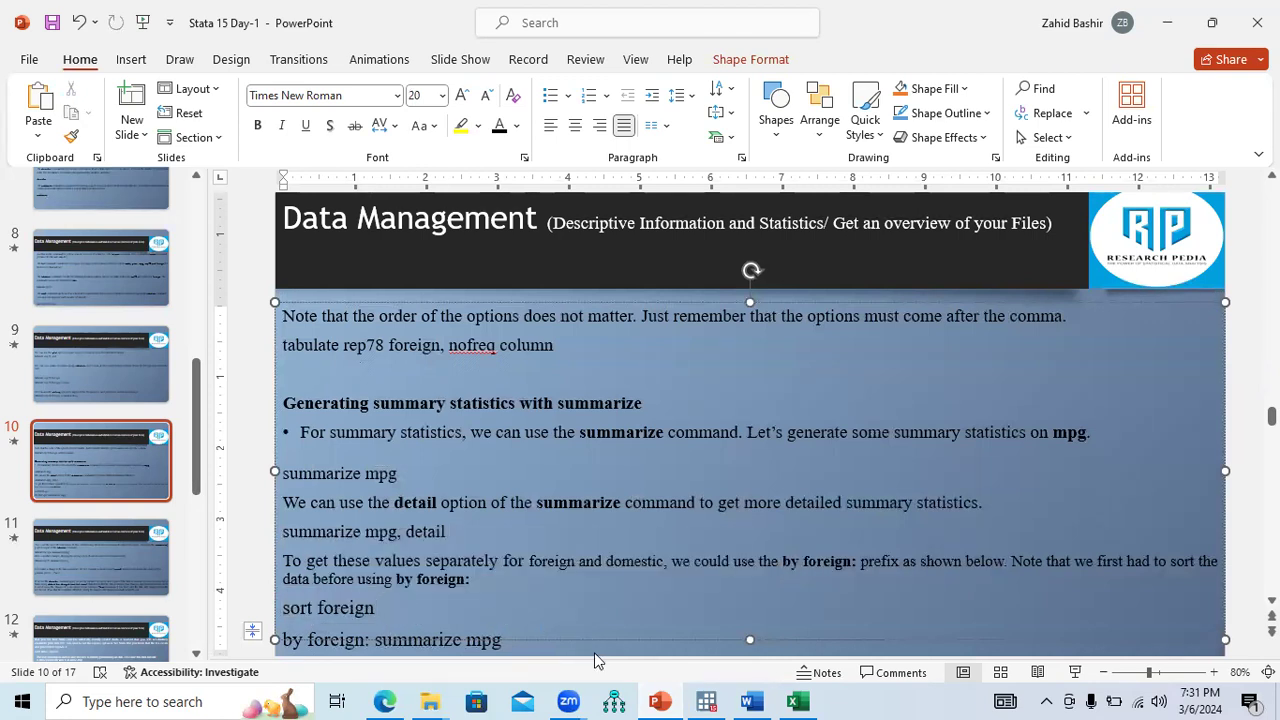
- Sort the auto dataset by the foreign variable in Stata with sort foreign
click(706, 701)
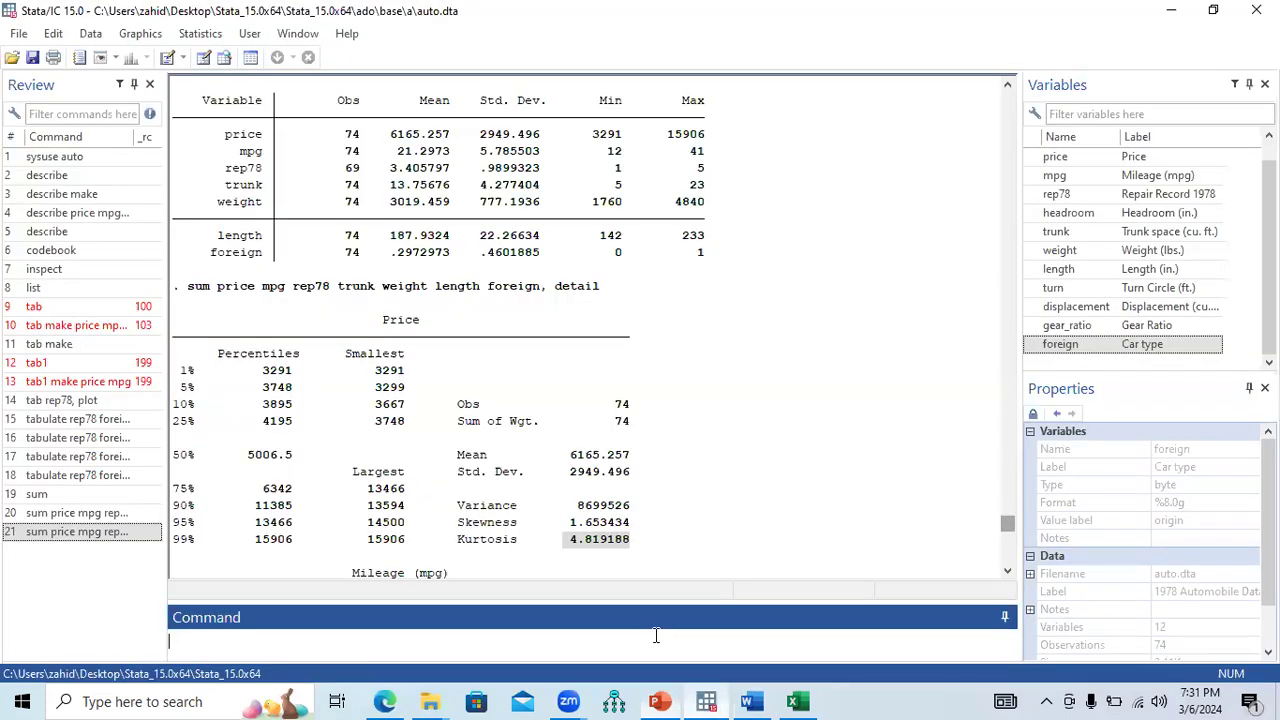
text(sort)
click(1035, 347)
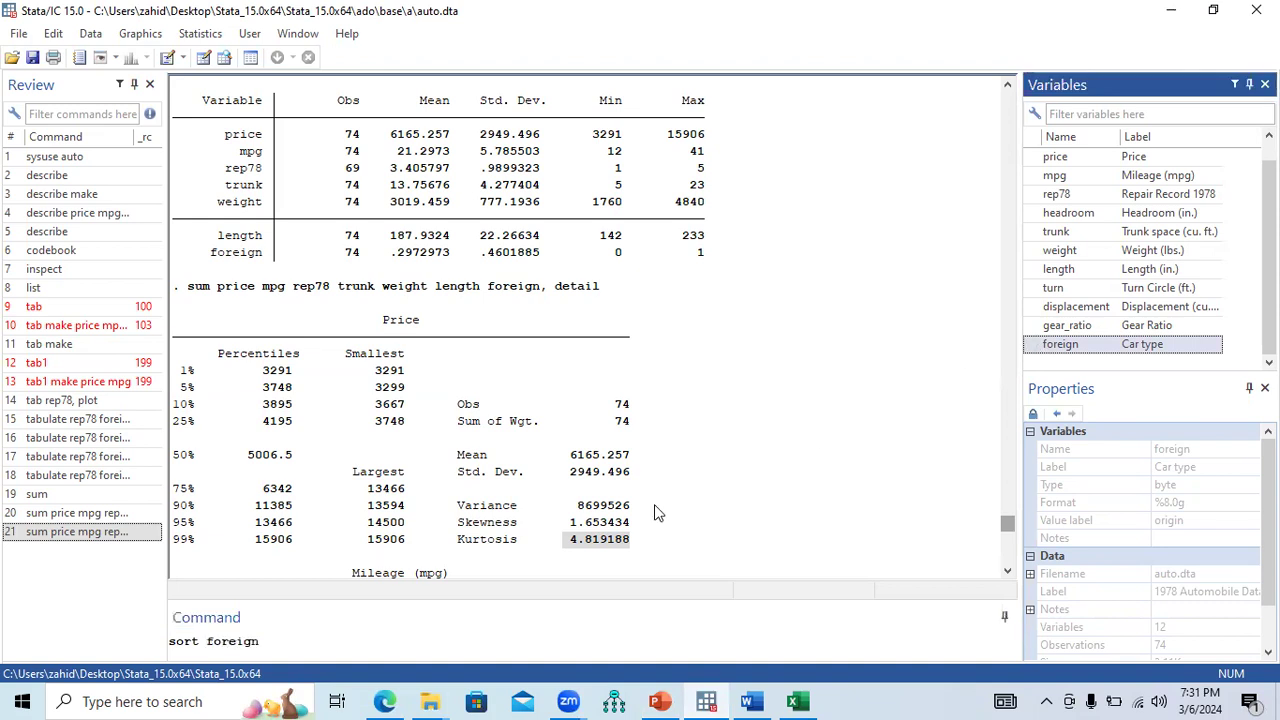
key(Return)
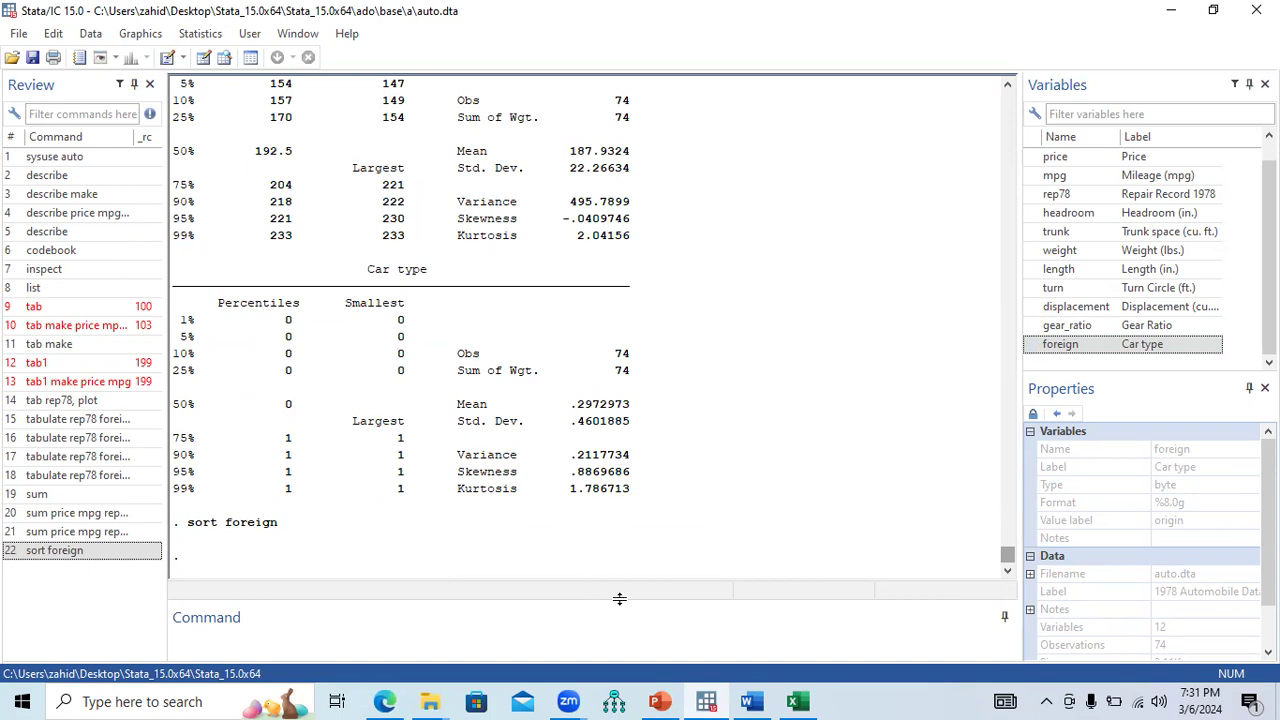
- Check the by foreign: summarize mpg example on the PowerPoint slide and enter by foreign: sum as the start of the Stata command
click(659, 701)
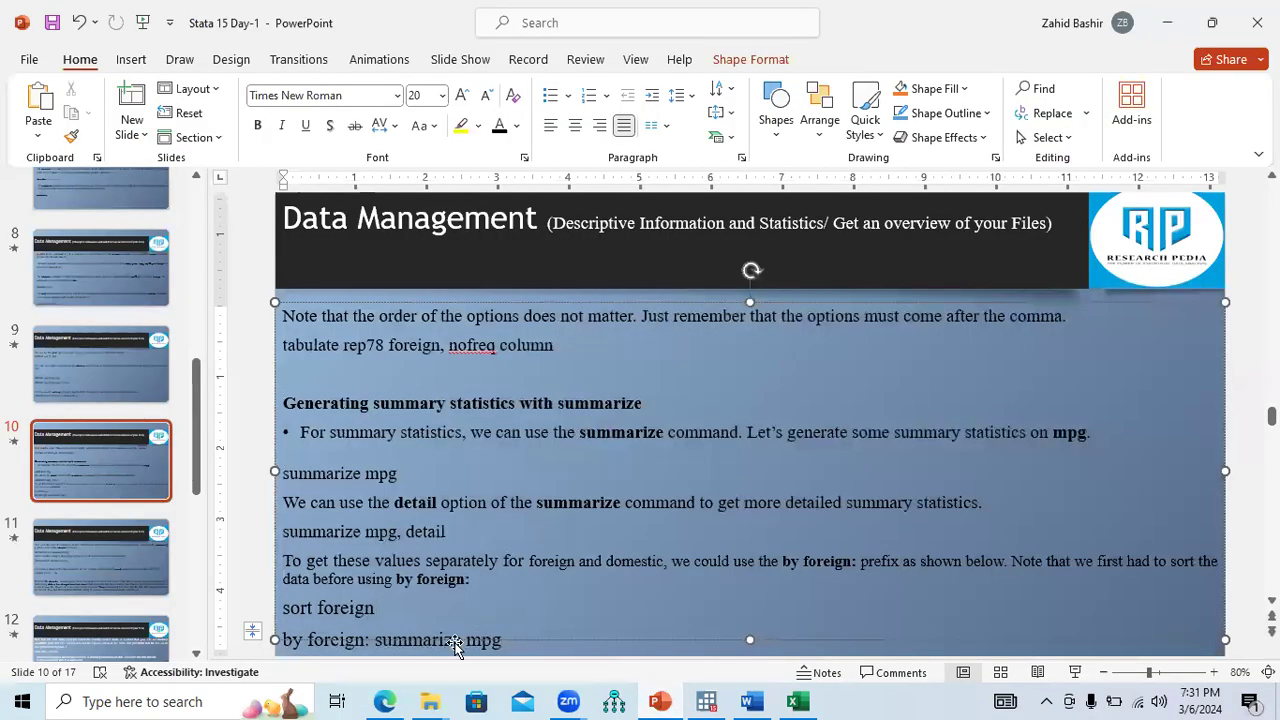
drag(508, 640, 552, 636)
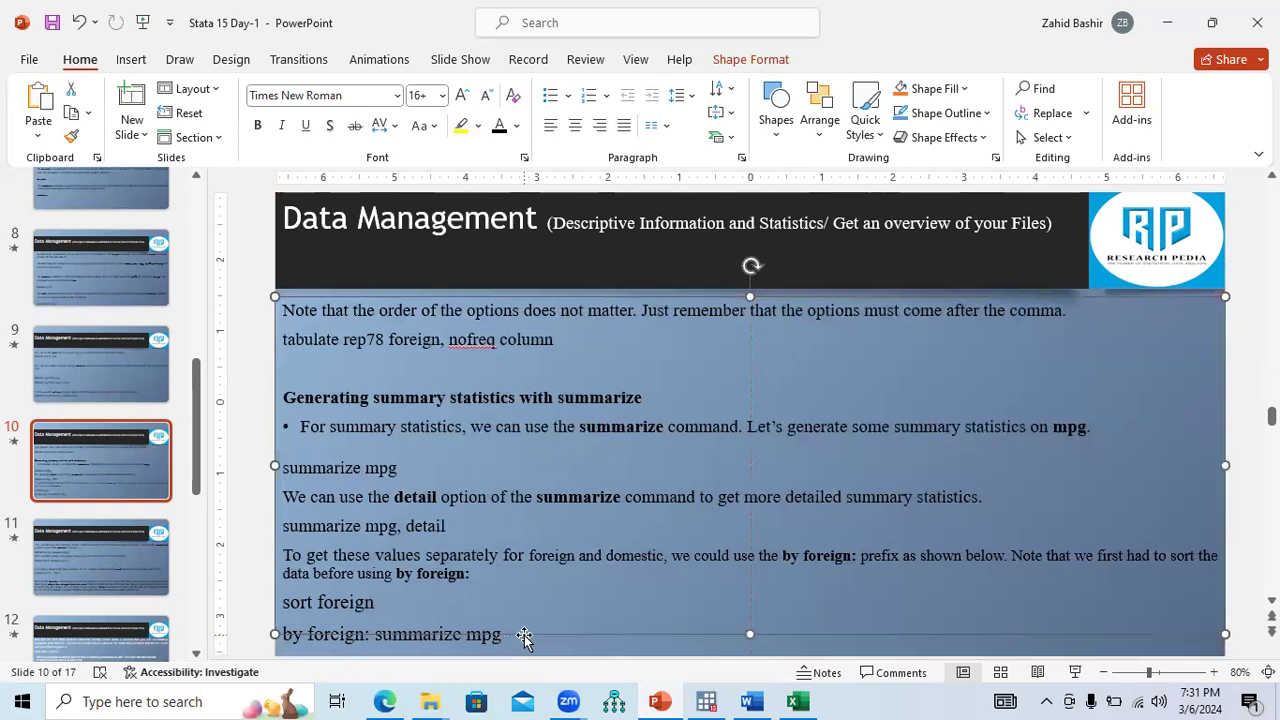
click(712, 700)
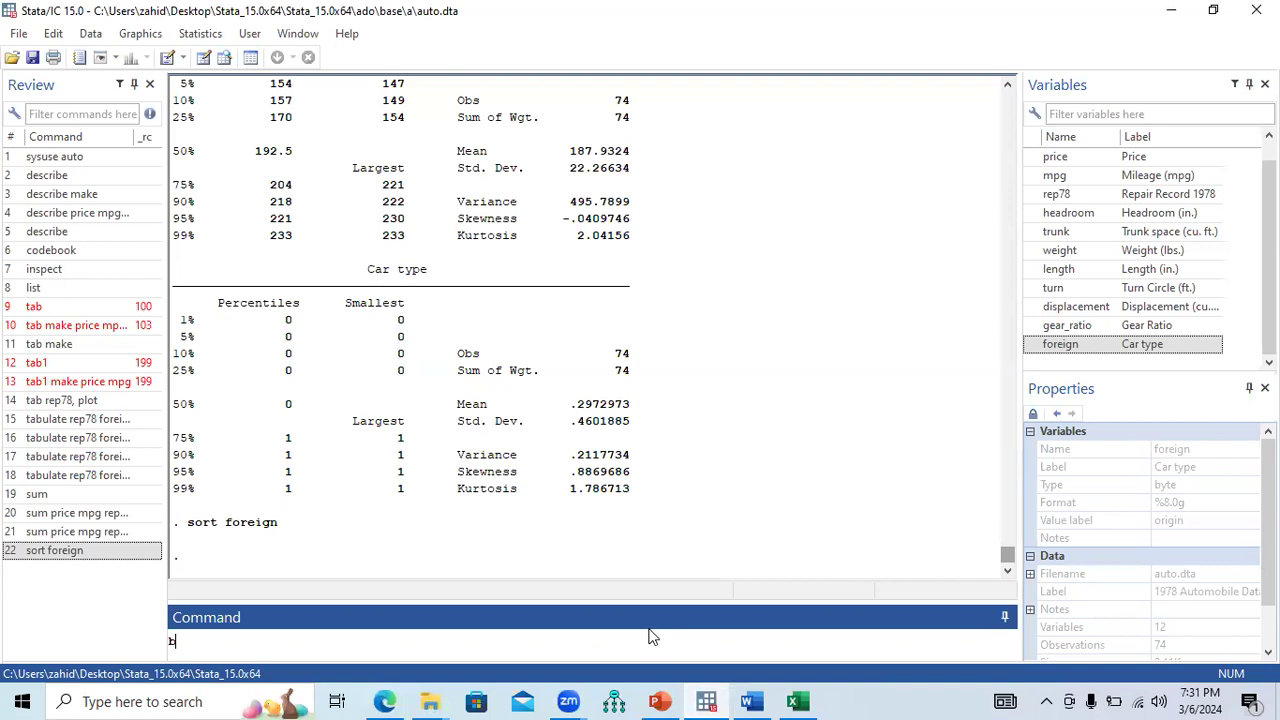
double_click(1035, 346)
click(260, 645)
click(654, 697)
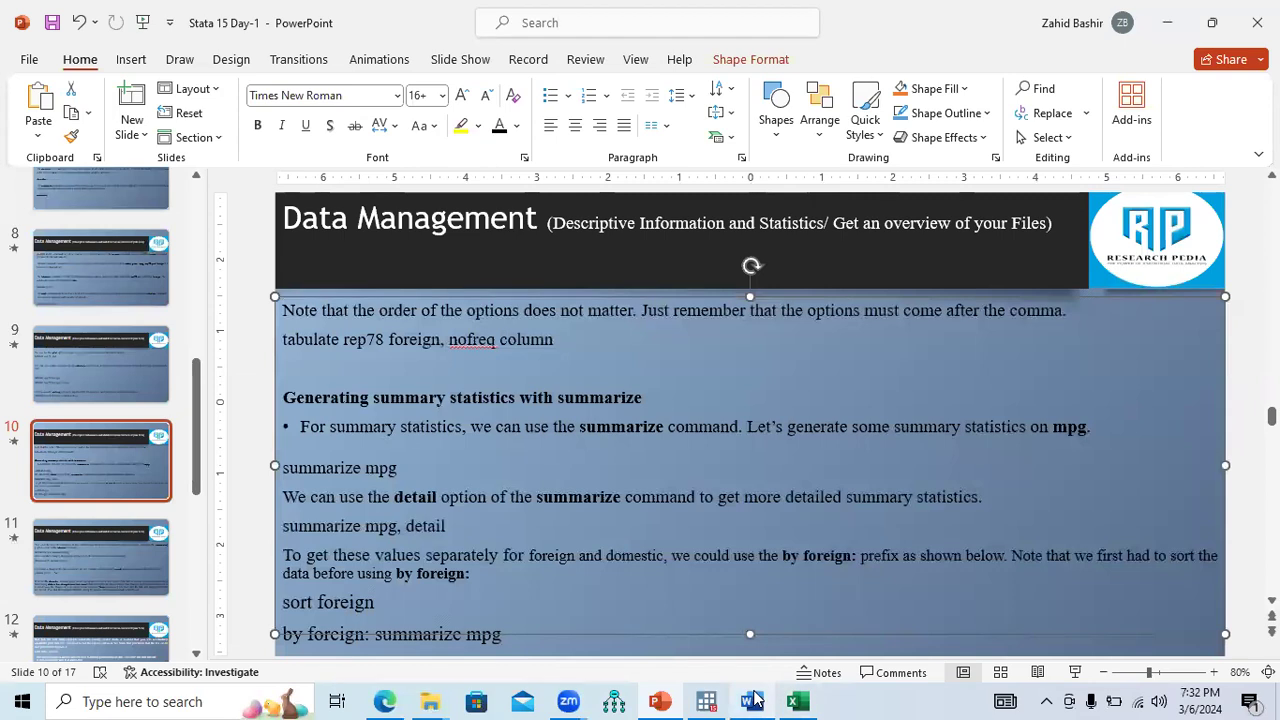
click(712, 699)
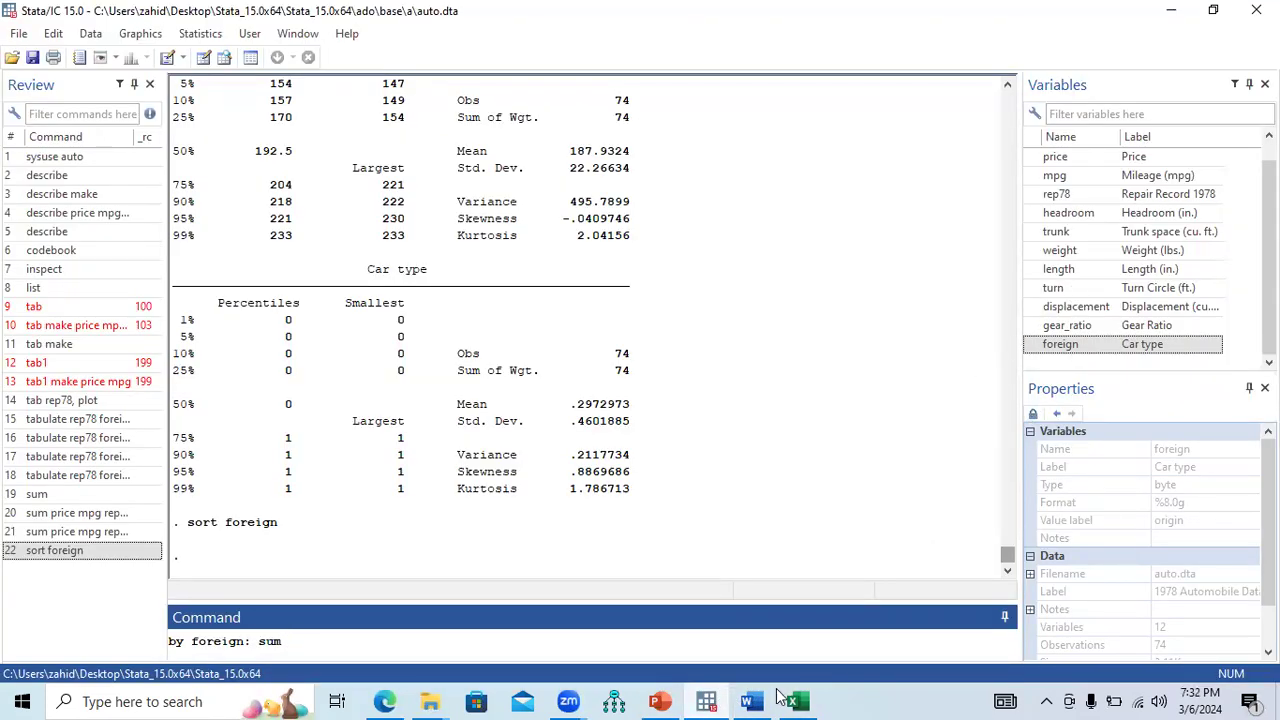
click(660, 700)
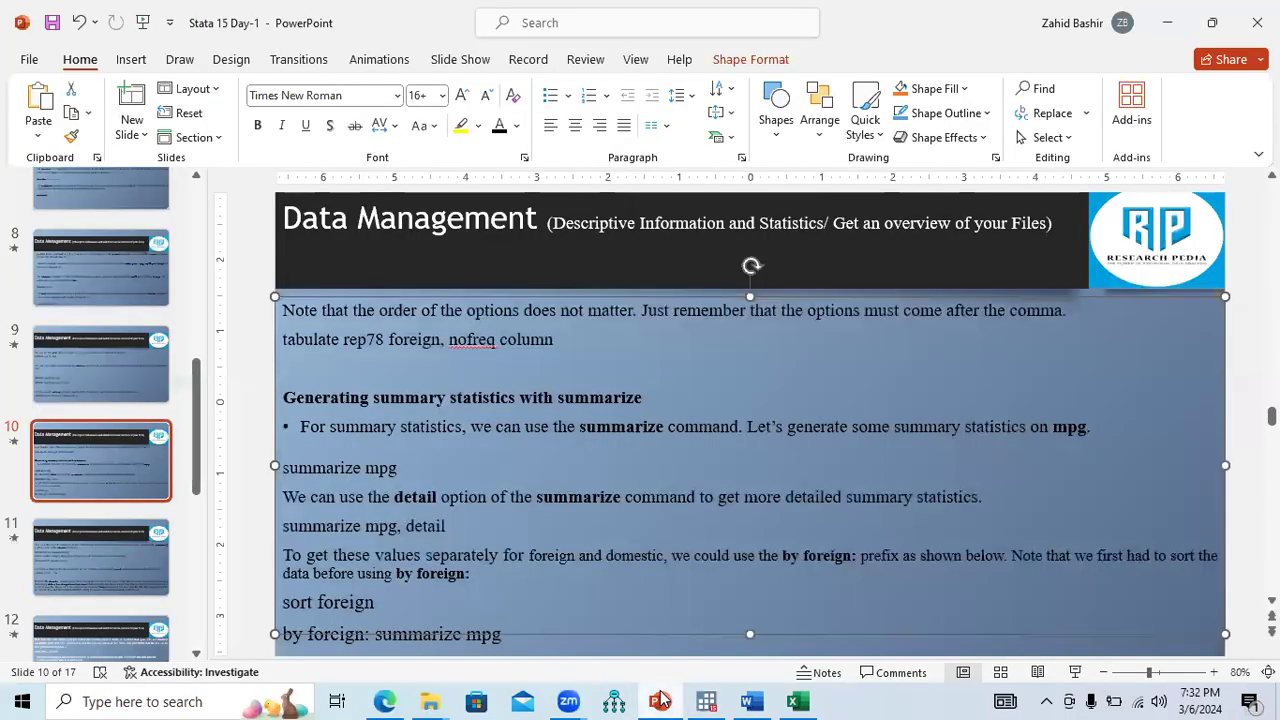
click(660, 700)
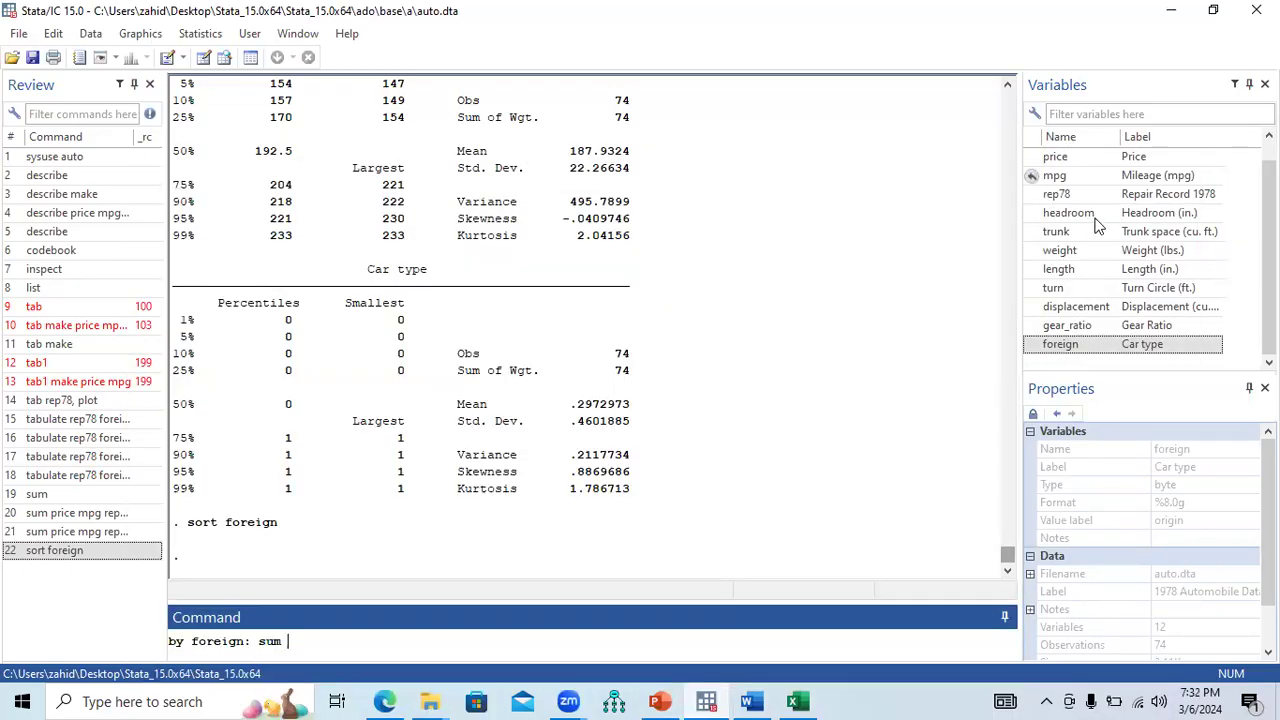
- Add the mpg variable to the command and run by foreign: sum mpg in Stata
click(1055, 175)
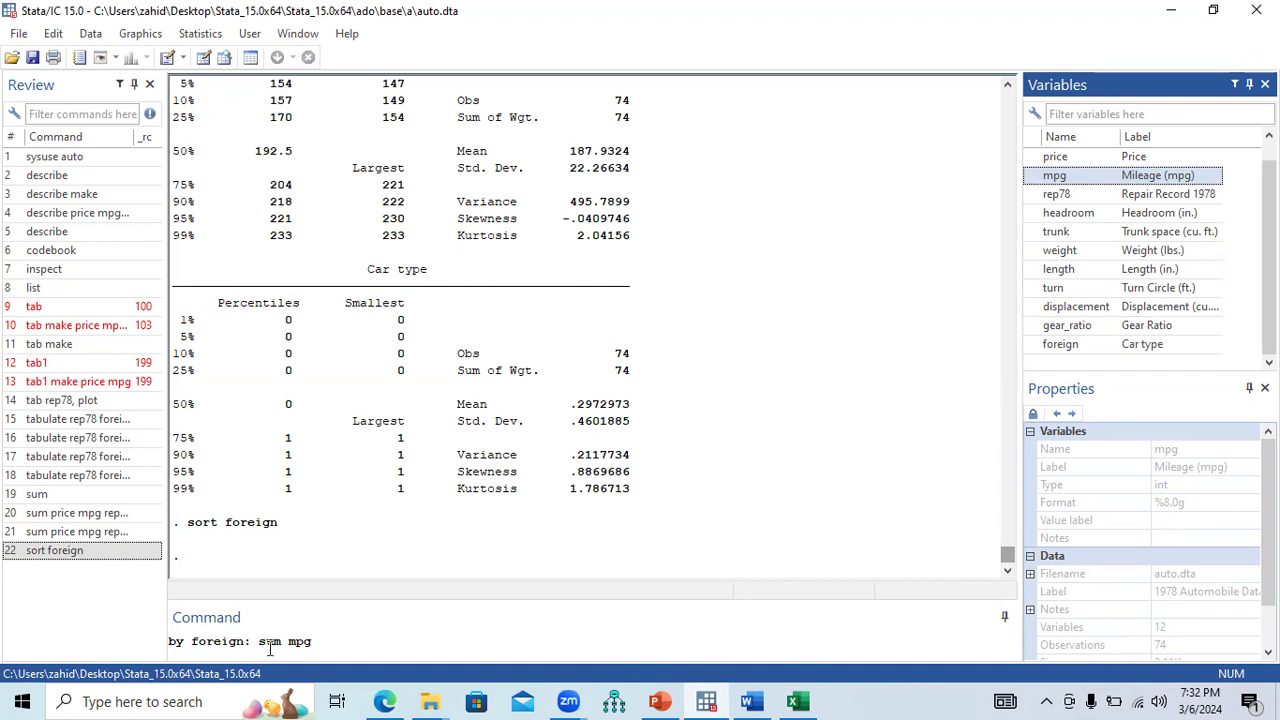
click(324, 641)
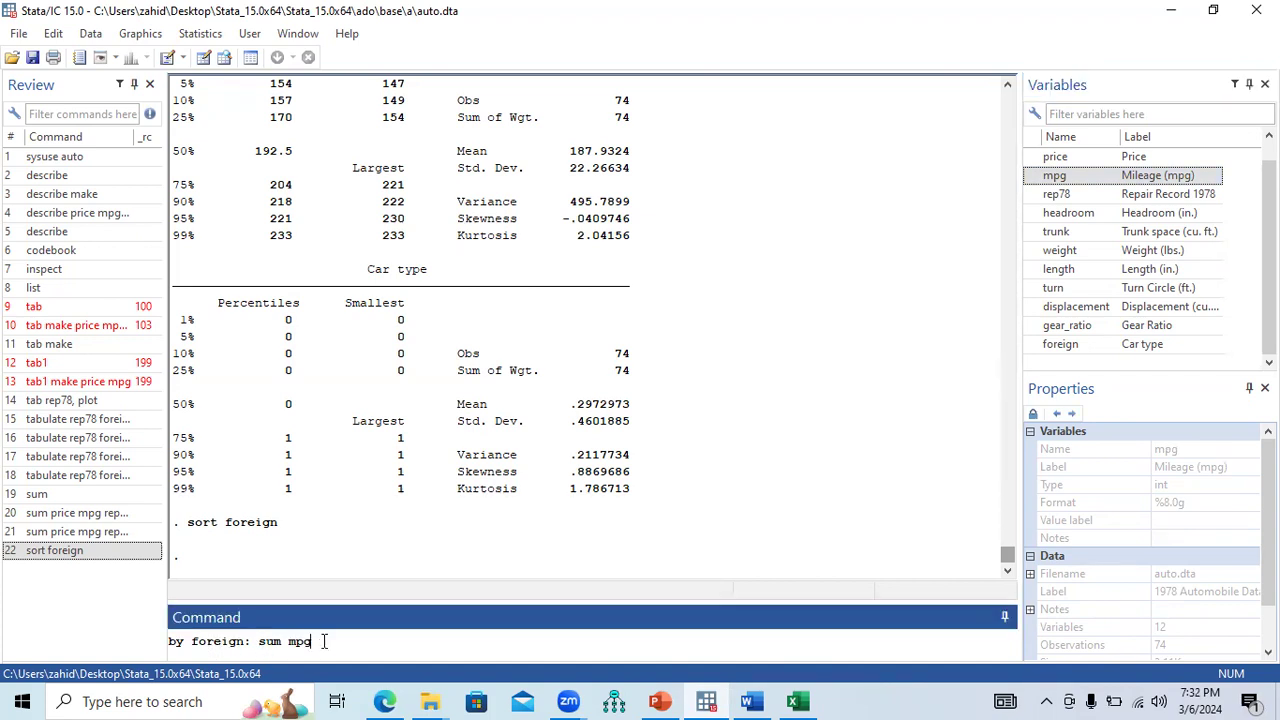
drag(182, 526, 278, 532)
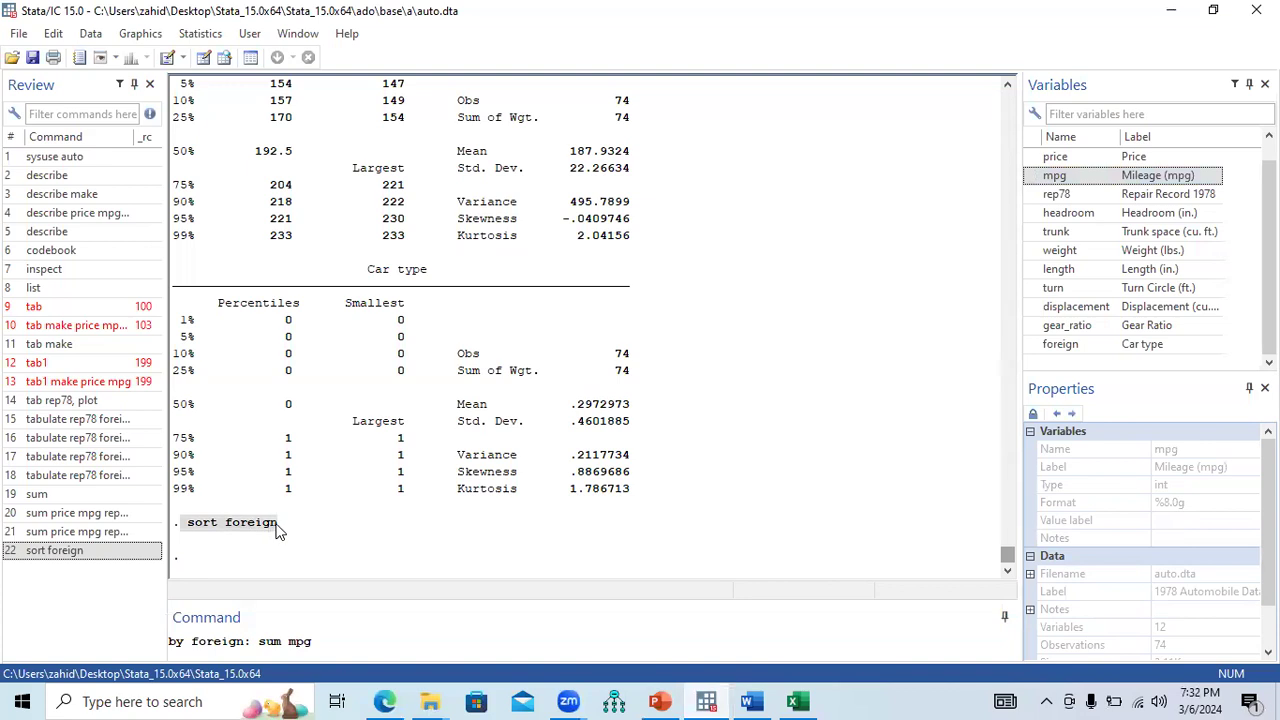
click(339, 647)
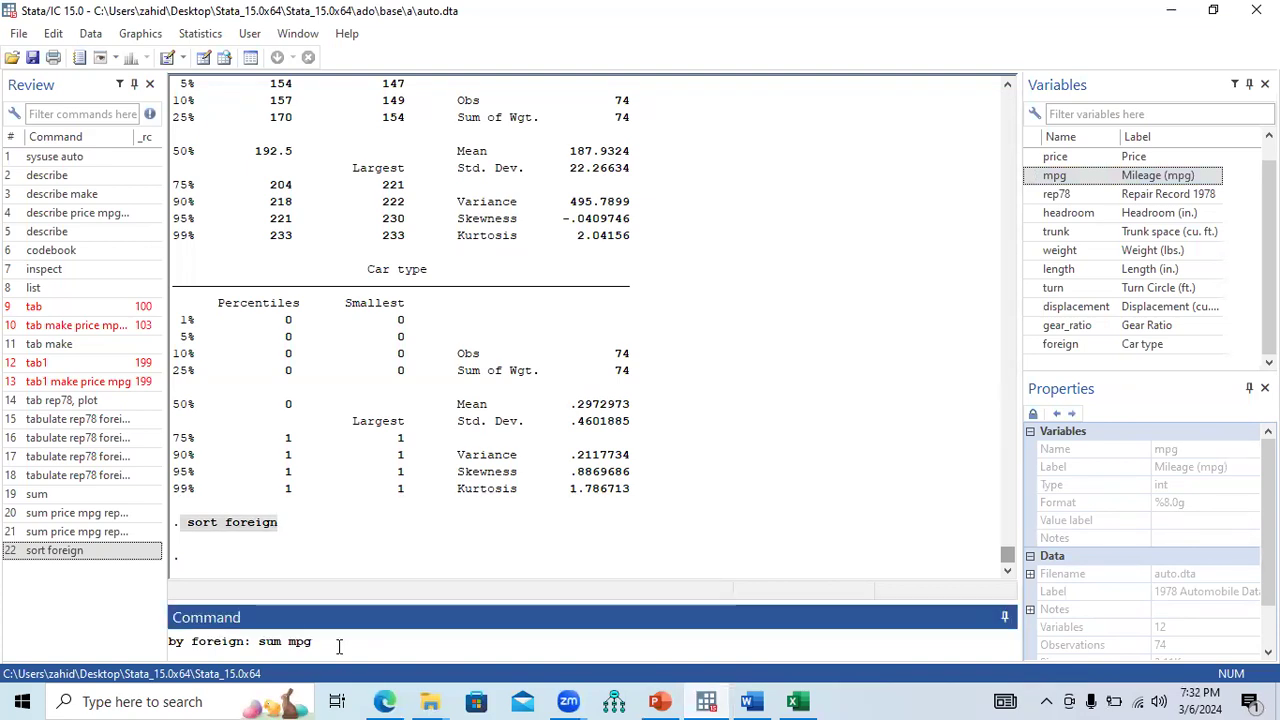
key(Return)
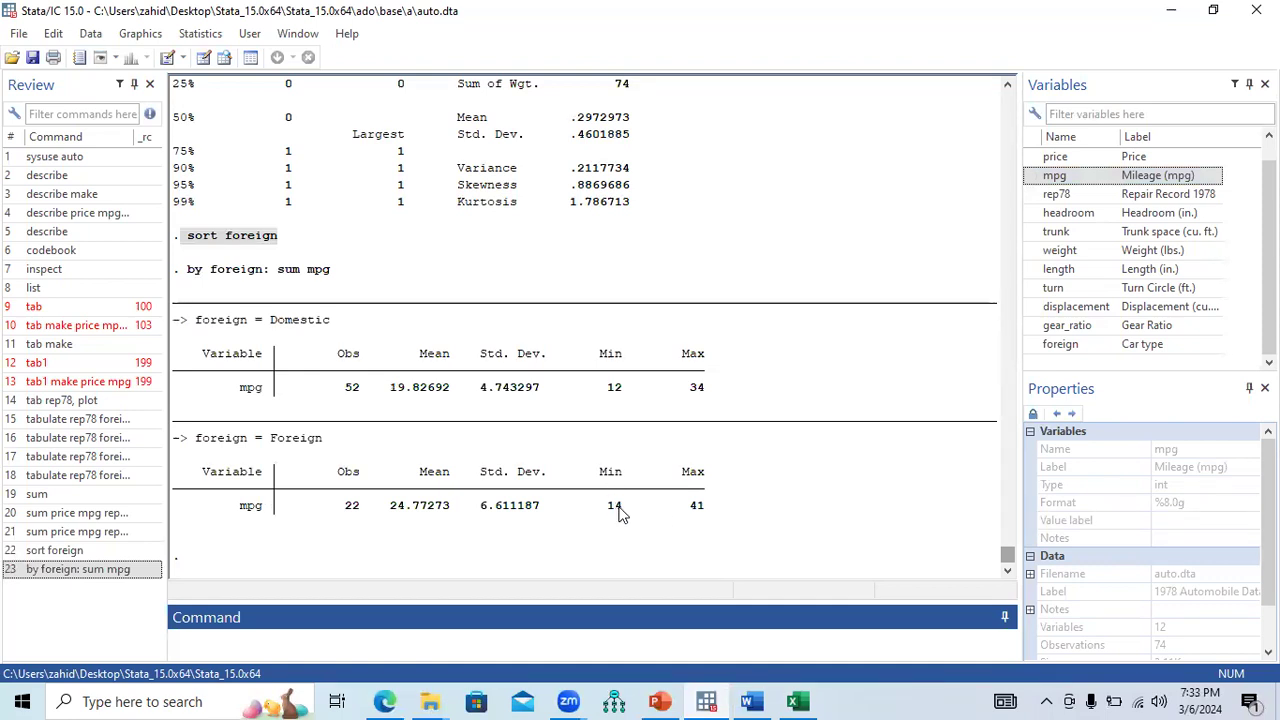
click(388, 700)
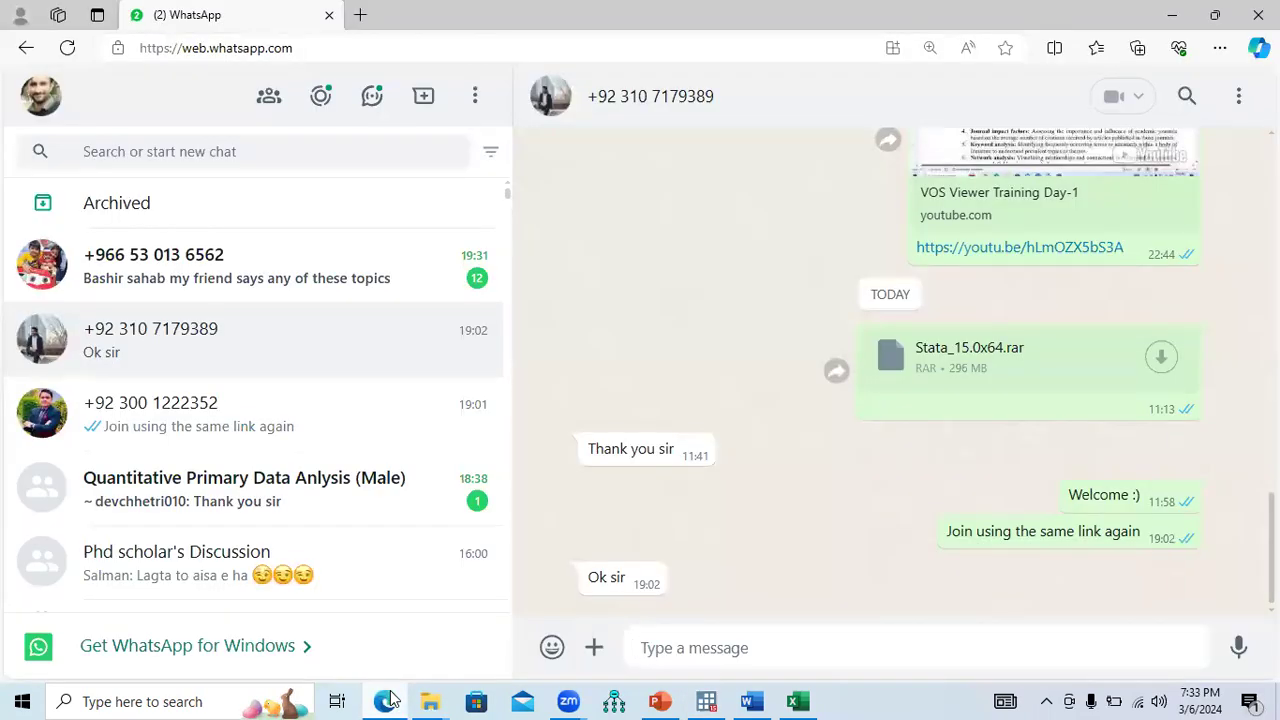
click(388, 700)
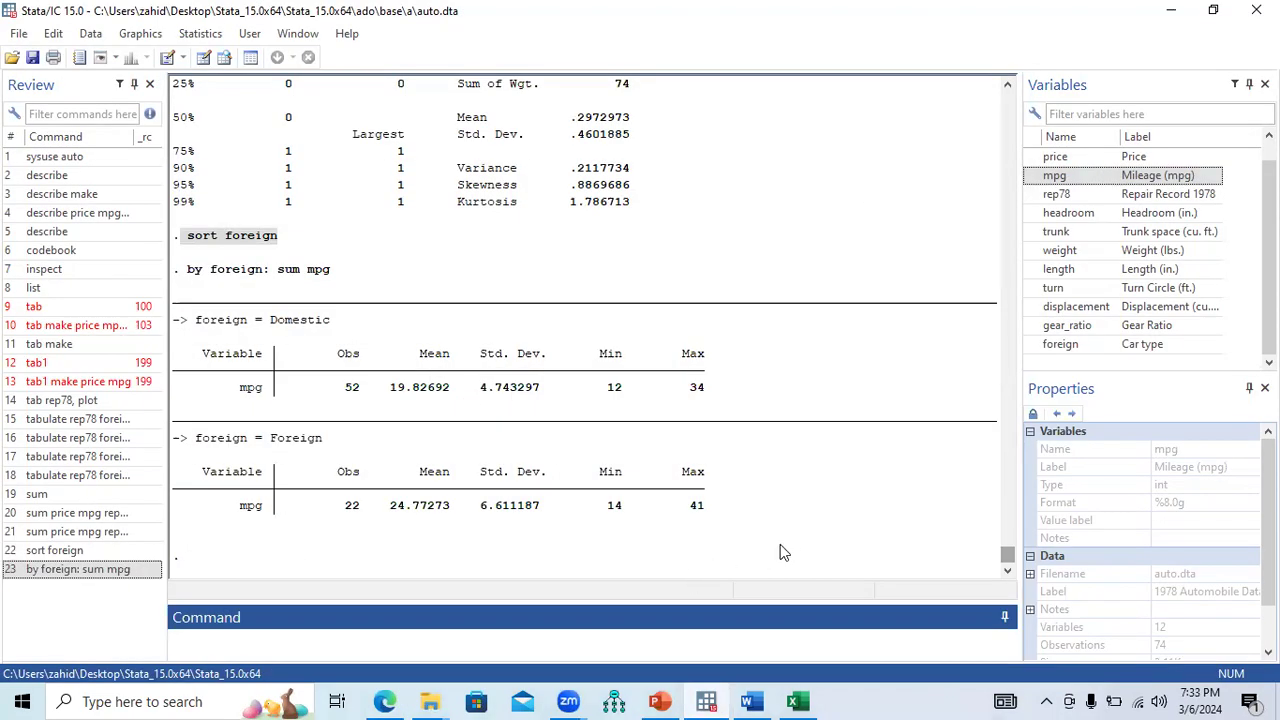
- Copy the tabulate foreign, summarize(mpg) command from slide 11 in PowerPoint and paste it into Stata's command line
click(659, 701)
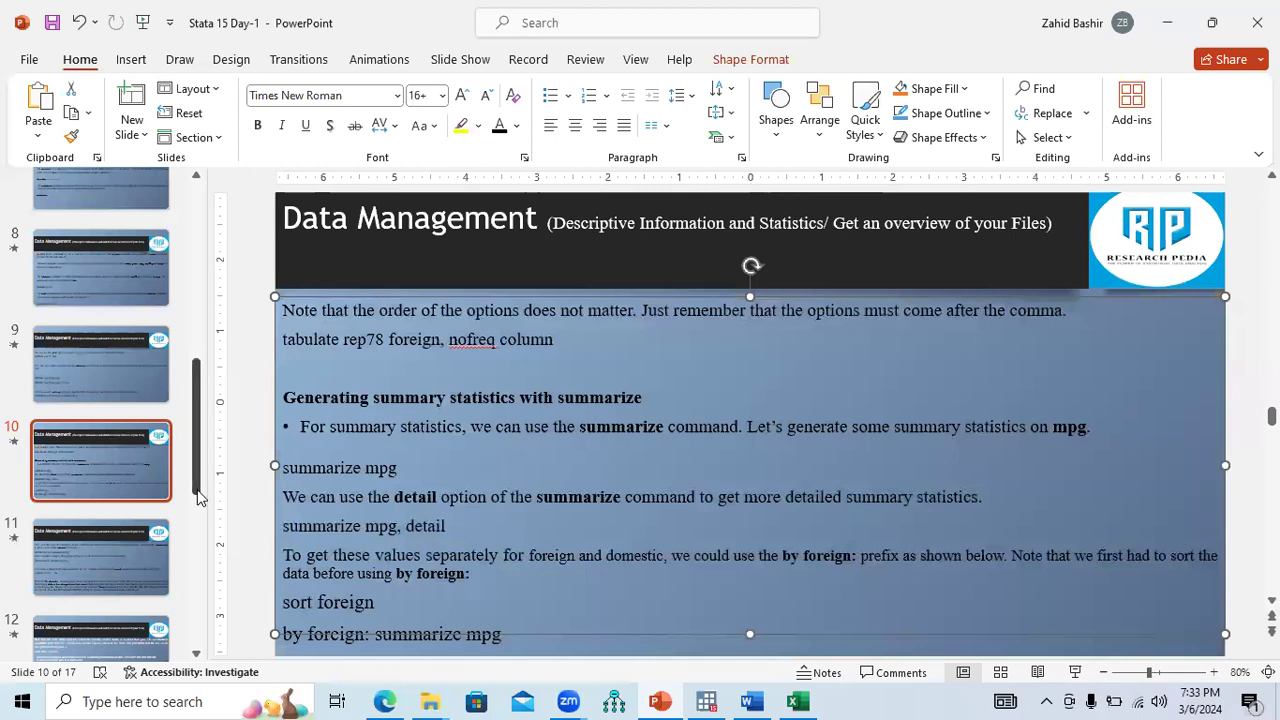
drag(199, 508, 207, 572)
click(120, 290)
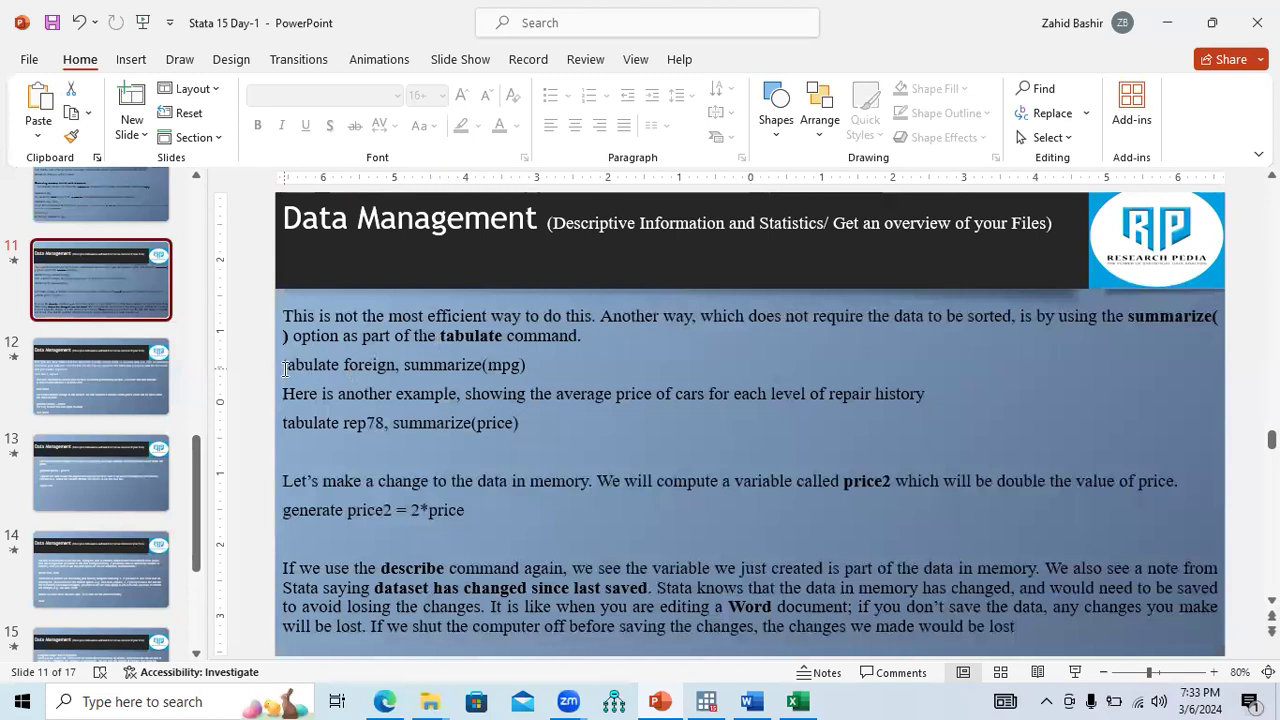
mouse_move(284, 368)
mouse_down()
mouse_move(536, 370)
mouse_move(308, 376)
mouse_up()
key(ctrl+c)
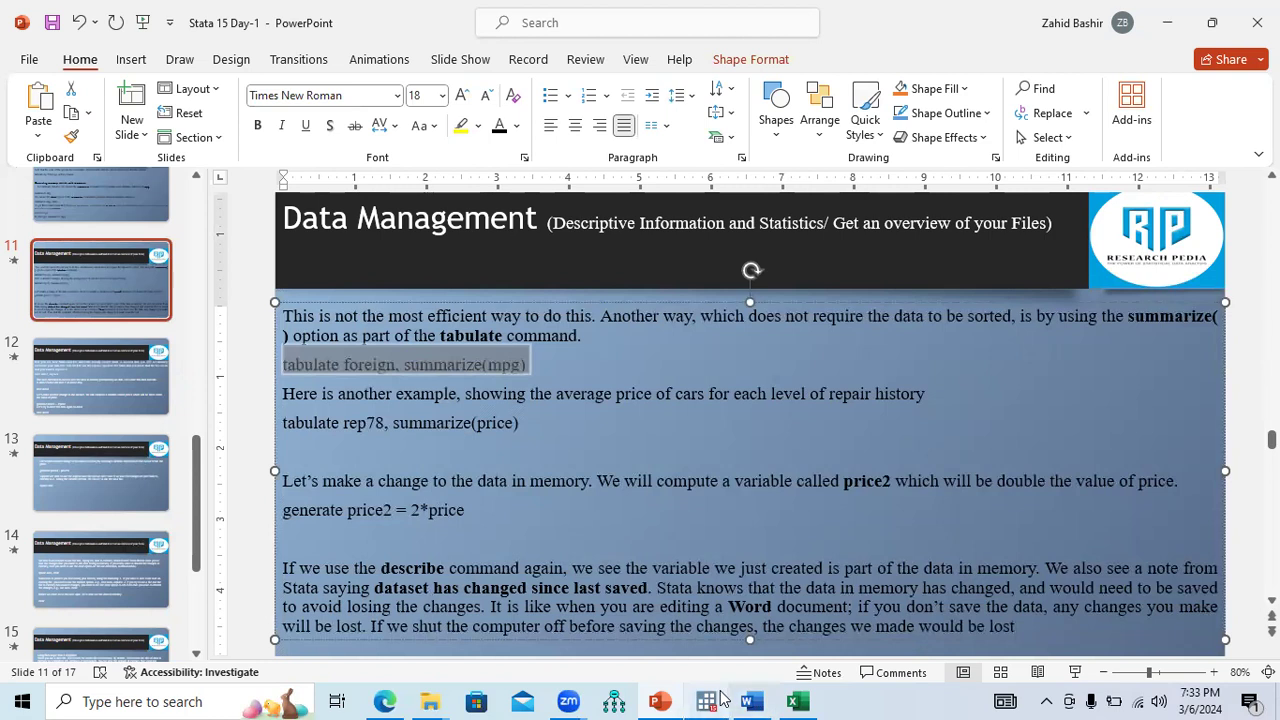
click(706, 701)
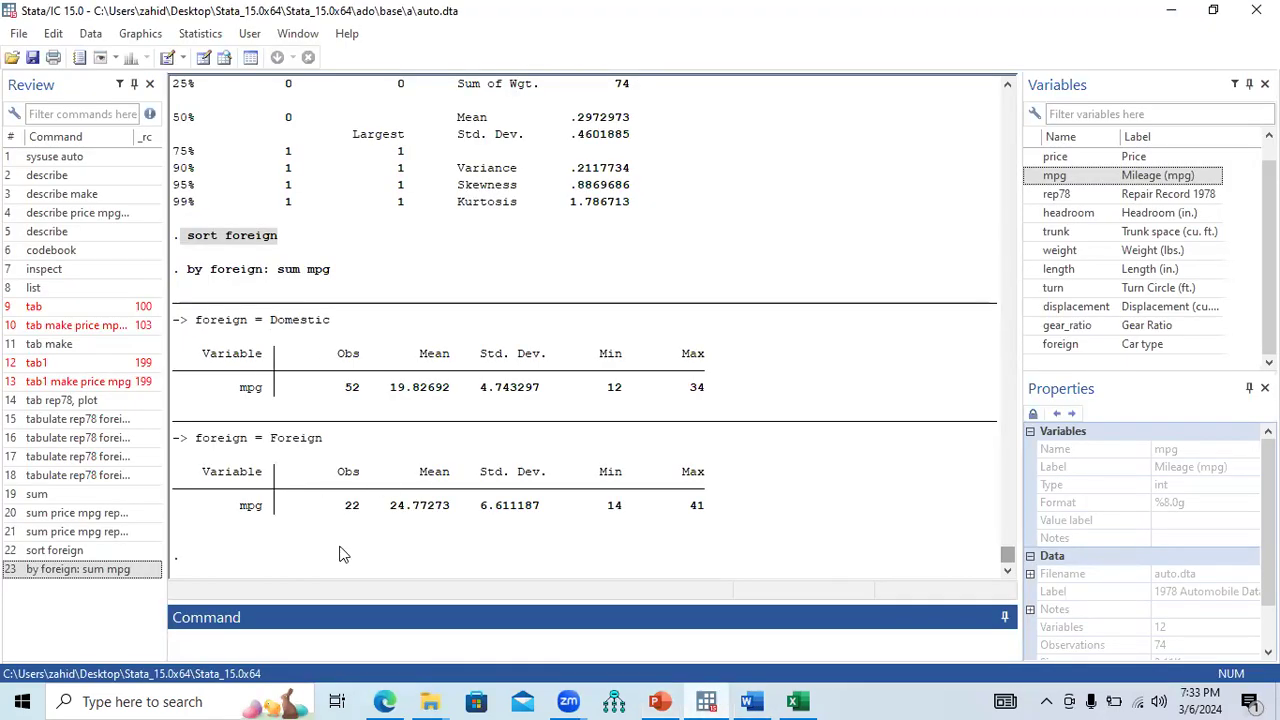
click(335, 641)
key(ctrl+v)
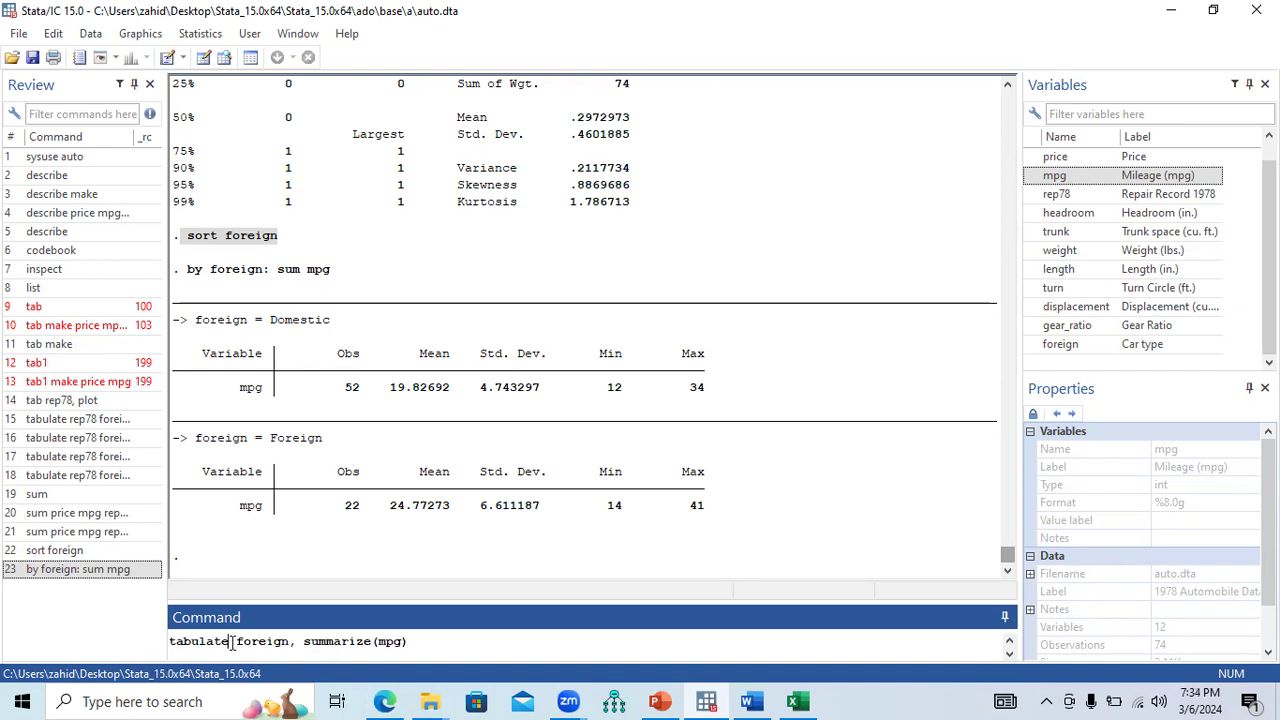
- Shorten the pasted command to tab foreign, sum(mpg) by abbreviating tabulate and summarize
key(BackSpace)
key(BackSpace)
key(BackSpace)
key(BackSpace)
key(BackSpace)
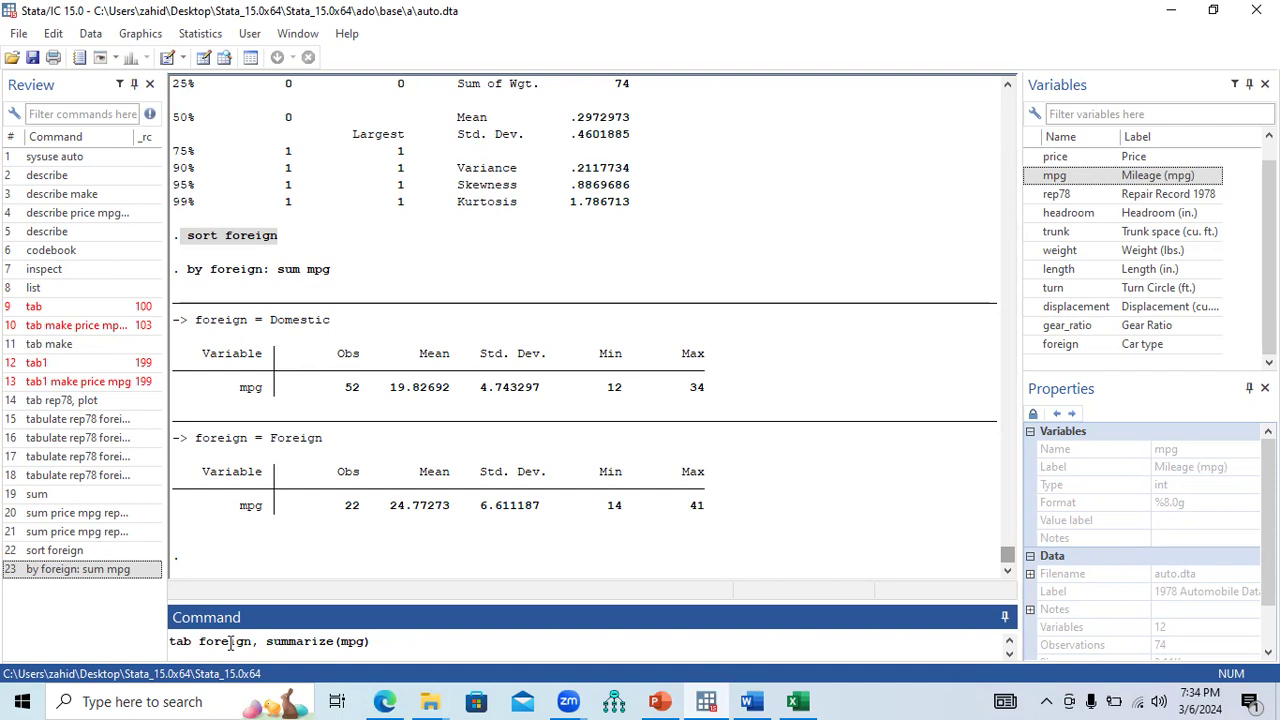
drag(200, 641, 328, 643)
click(334, 641)
key(BackSpace)
key(BackSpace)
key(BackSpace)
key(BackSpace)
key(BackSpace)
key(BackSpace)
- Compare the earlier sort foreign and by foreign: sum mpg commands with the single tab foreign, sum(mpg) command
click(277, 288)
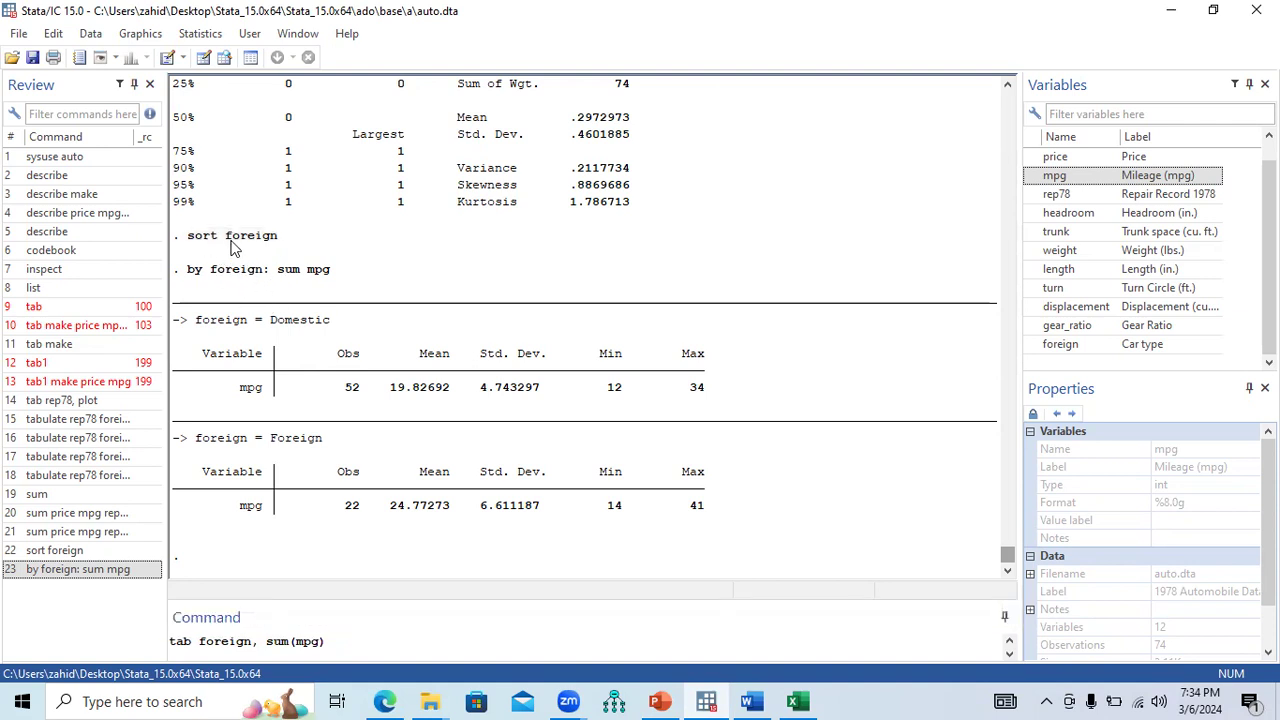
double_click(210, 240)
click(262, 246)
drag(281, 238, 188, 240)
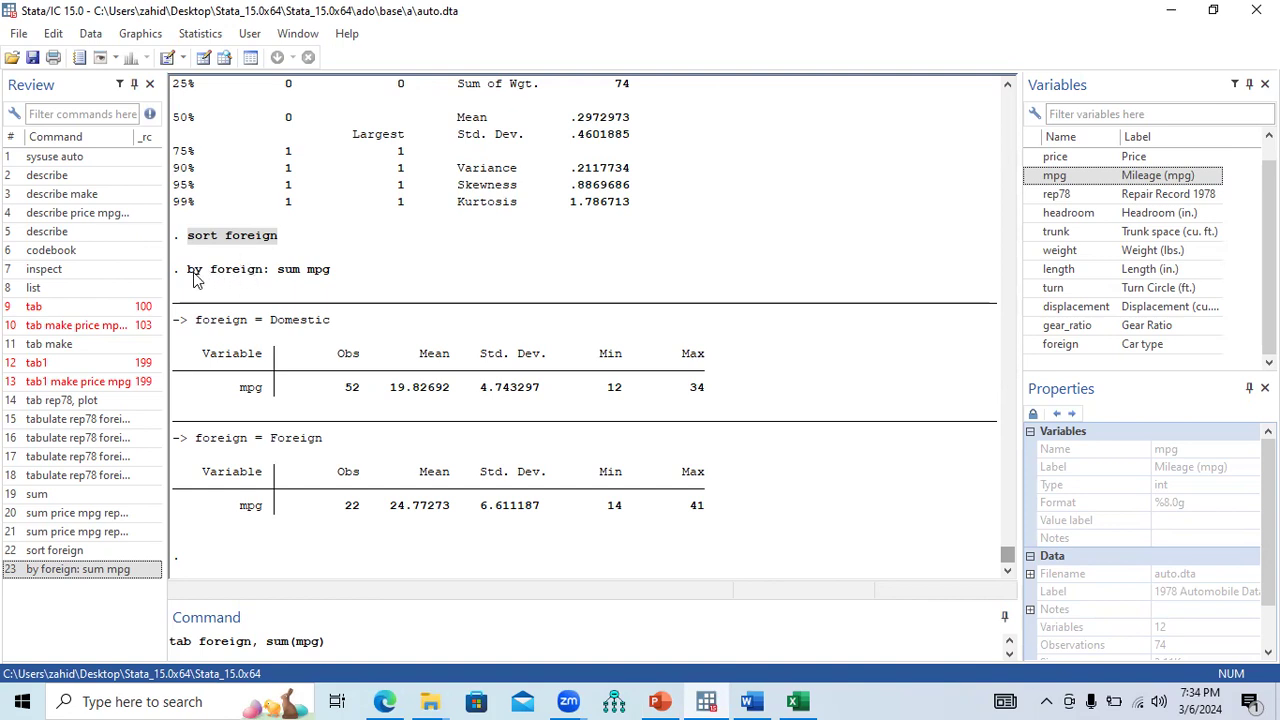
drag(195, 276, 213, 279)
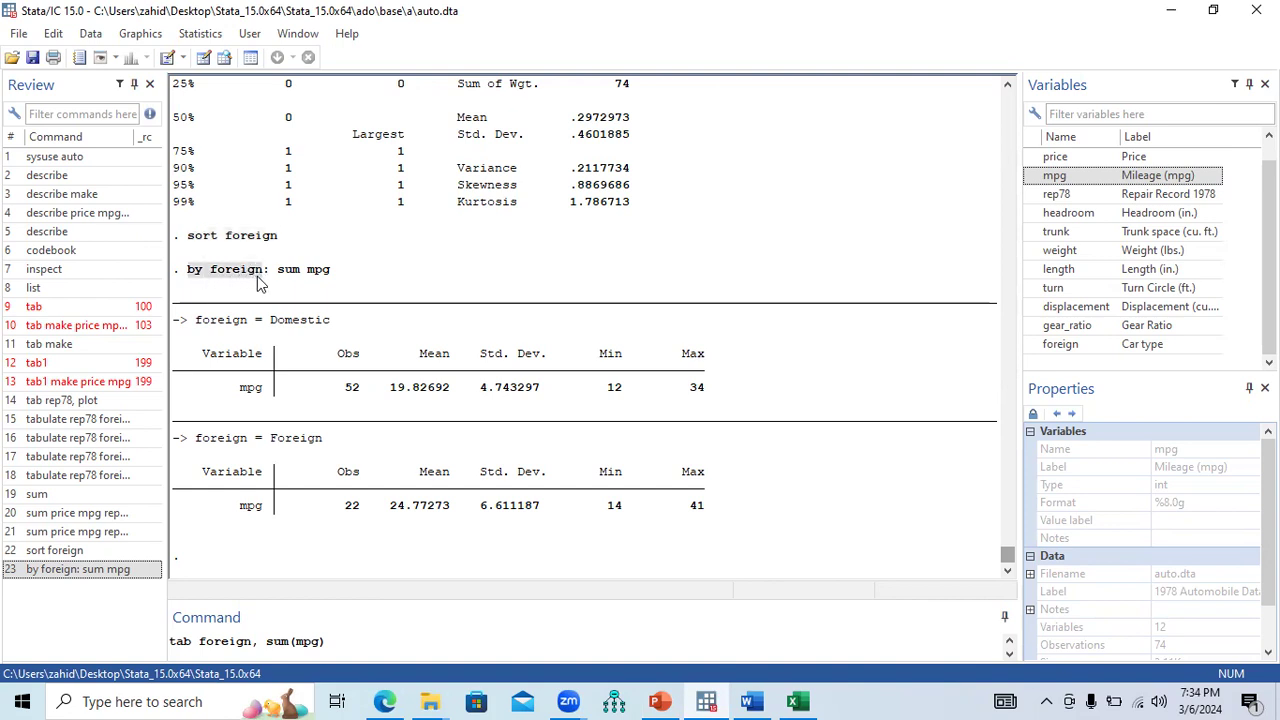
drag(277, 276, 300, 274)
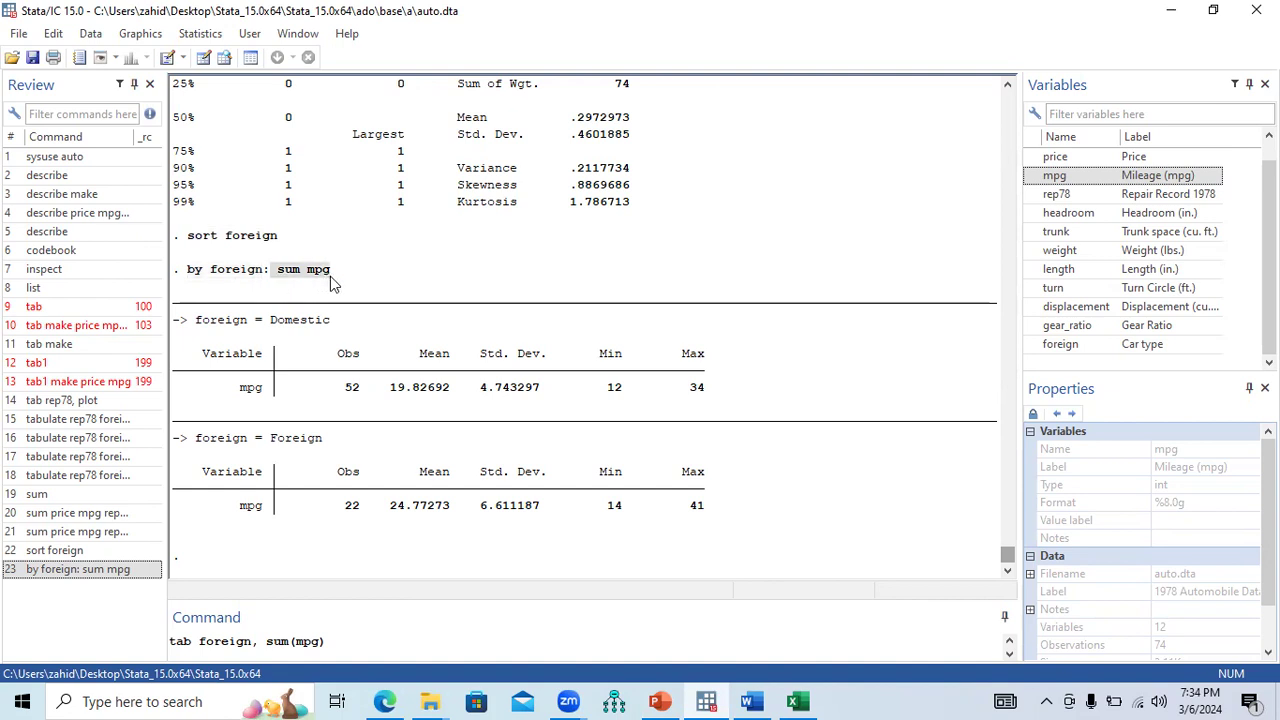
click(339, 641)
drag(339, 641, 174, 645)
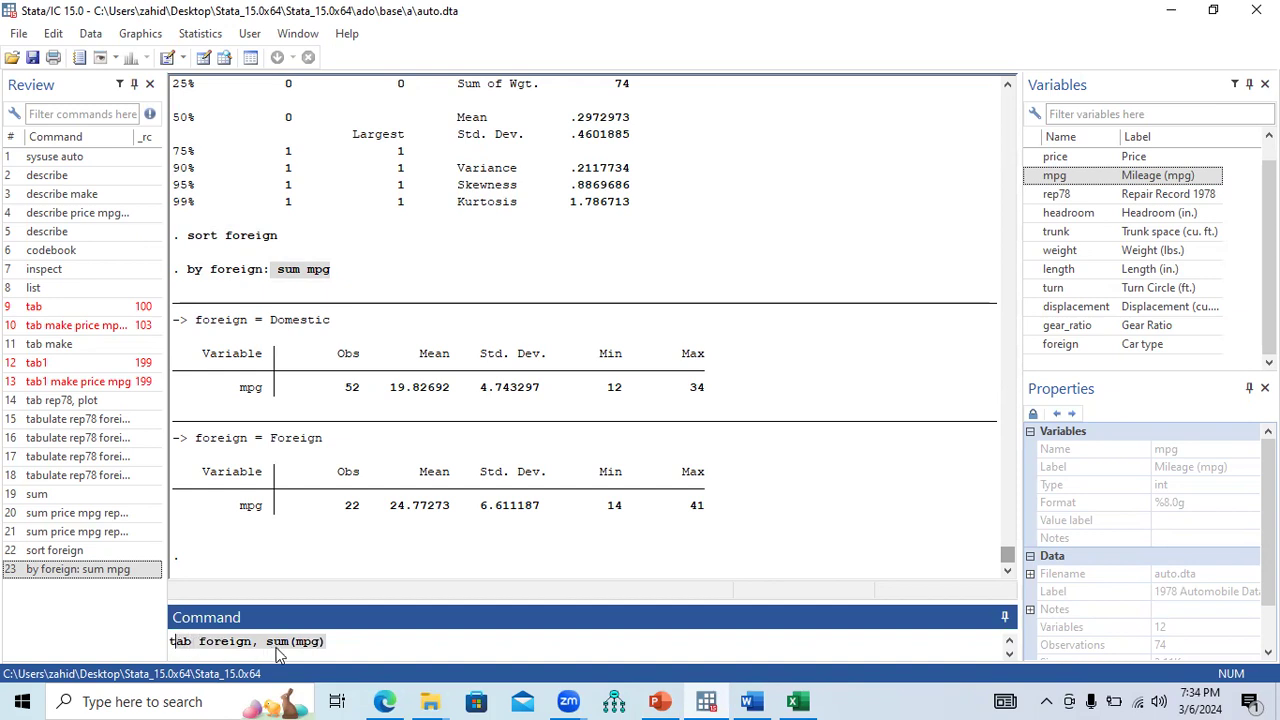
- Run tab foreign, sum(mpg) to summarize mileage by car type and highlight the executed command in the output
click(328, 641)
key(Return)
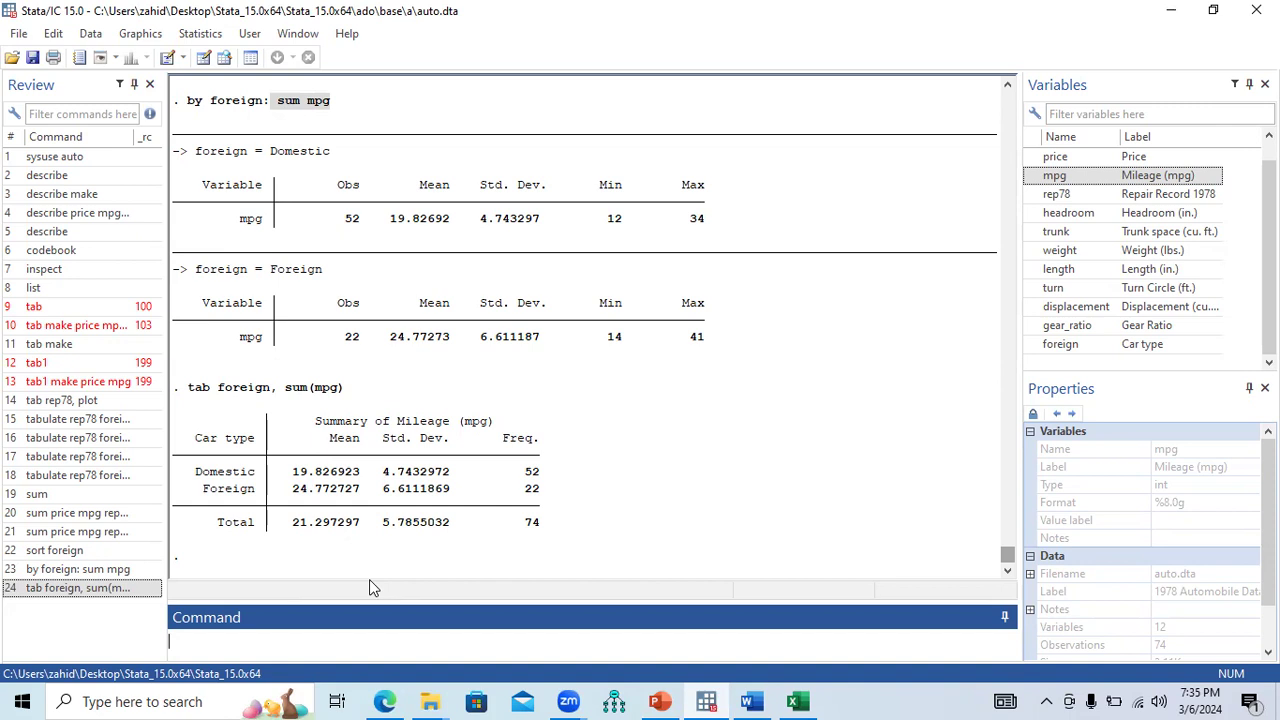
drag(345, 389, 194, 399)
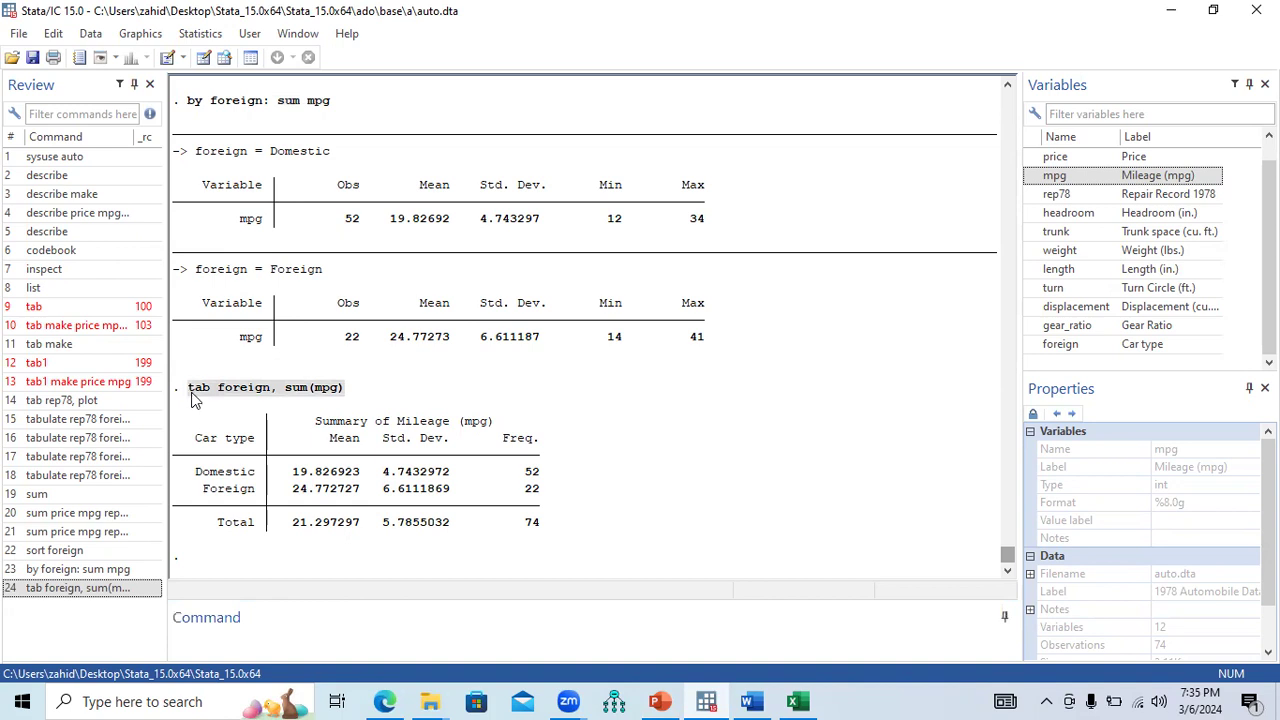
- Run tab foreign, sum( weight ) in Stata to summarize weight by car type
click(250, 635)
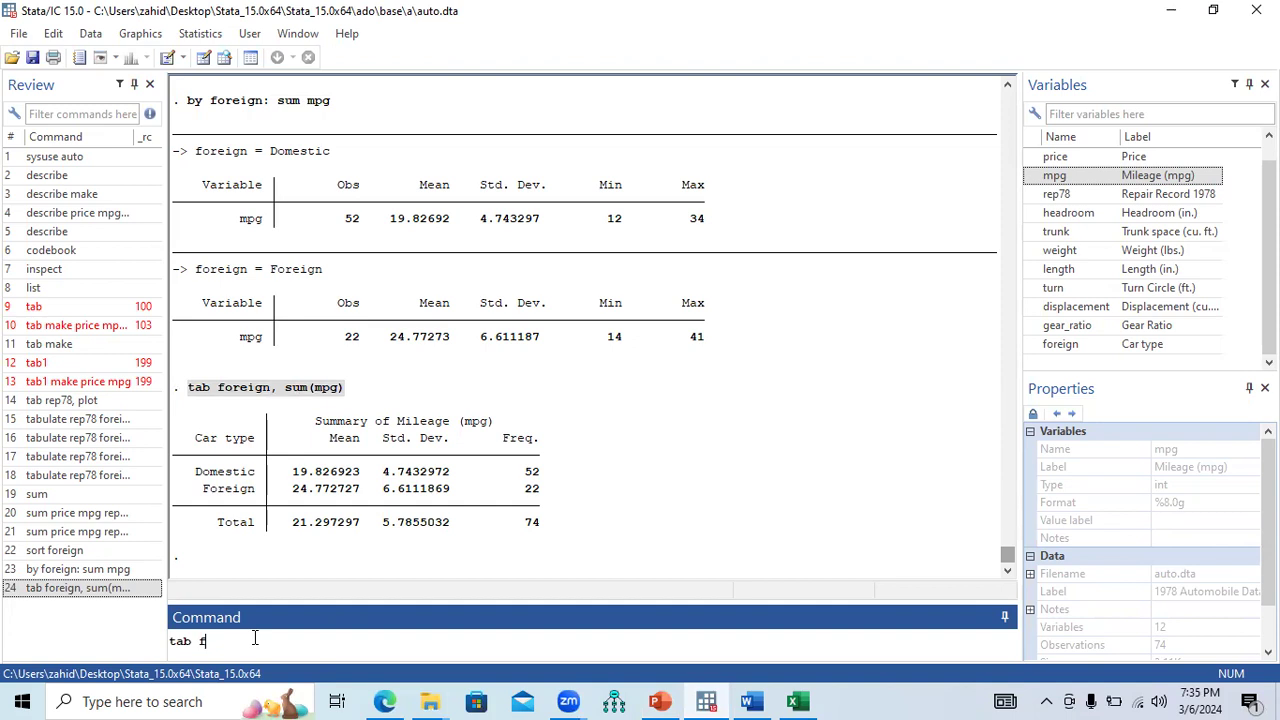
double_click(1033, 344)
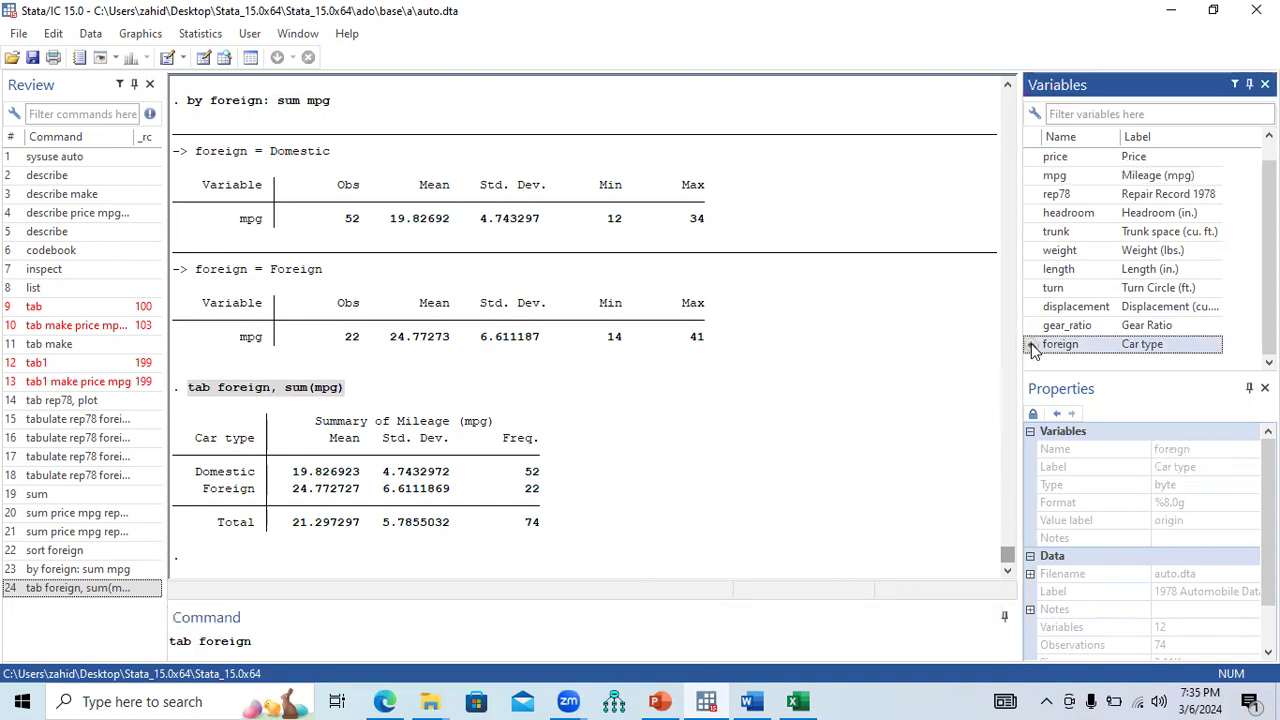
click(269, 643)
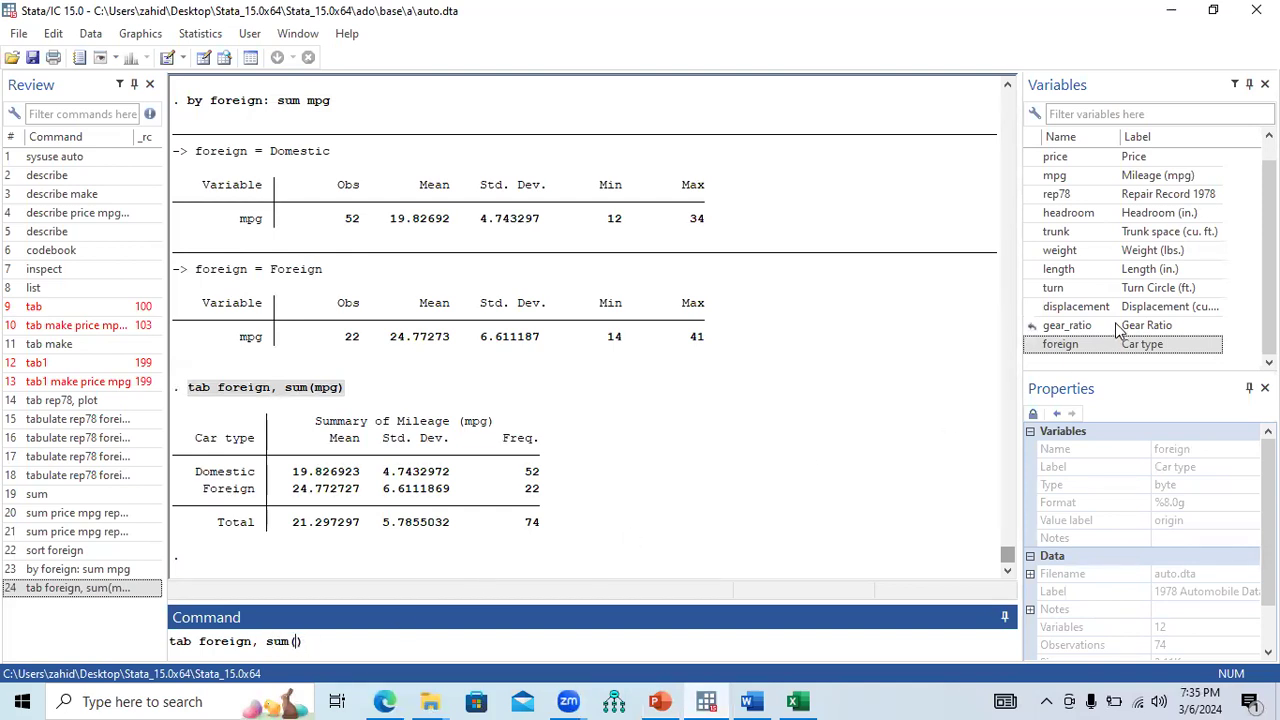
click(1033, 252)
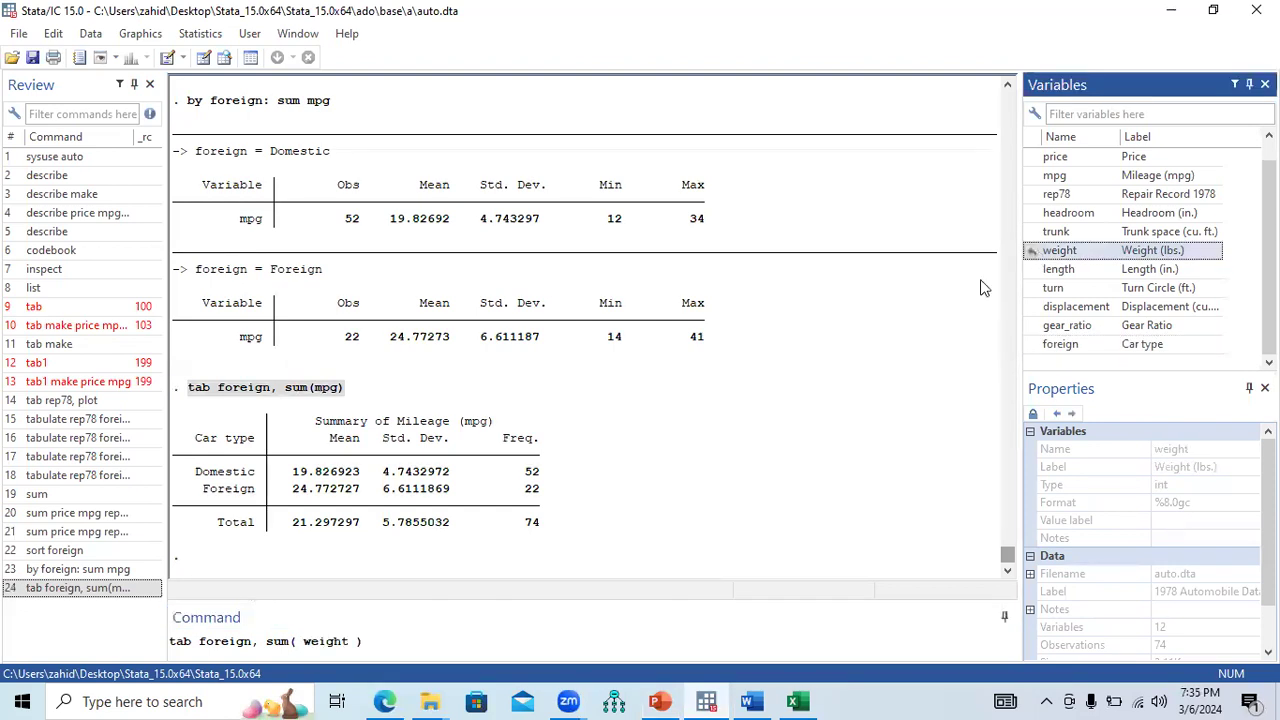
click(380, 643)
key(Return)
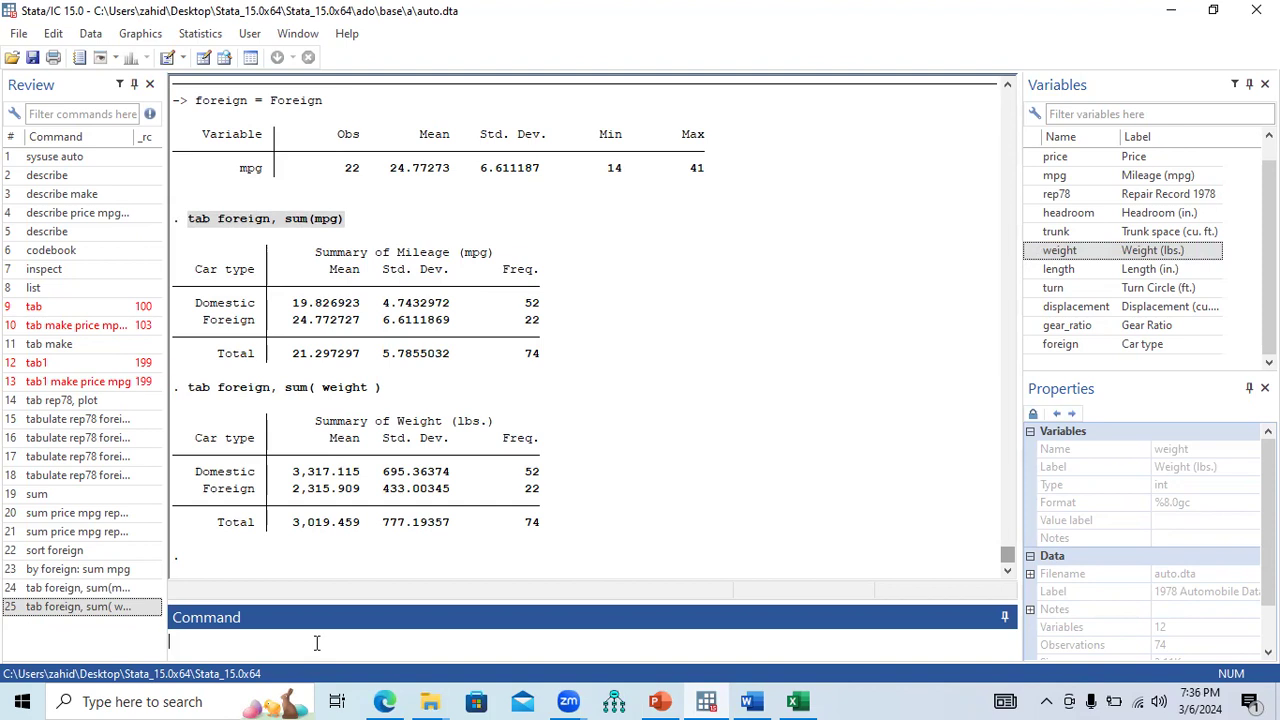
- Switch to PowerPoint and highlight the tabulate rep78, summarize(price) example on slide 11
click(659, 701)
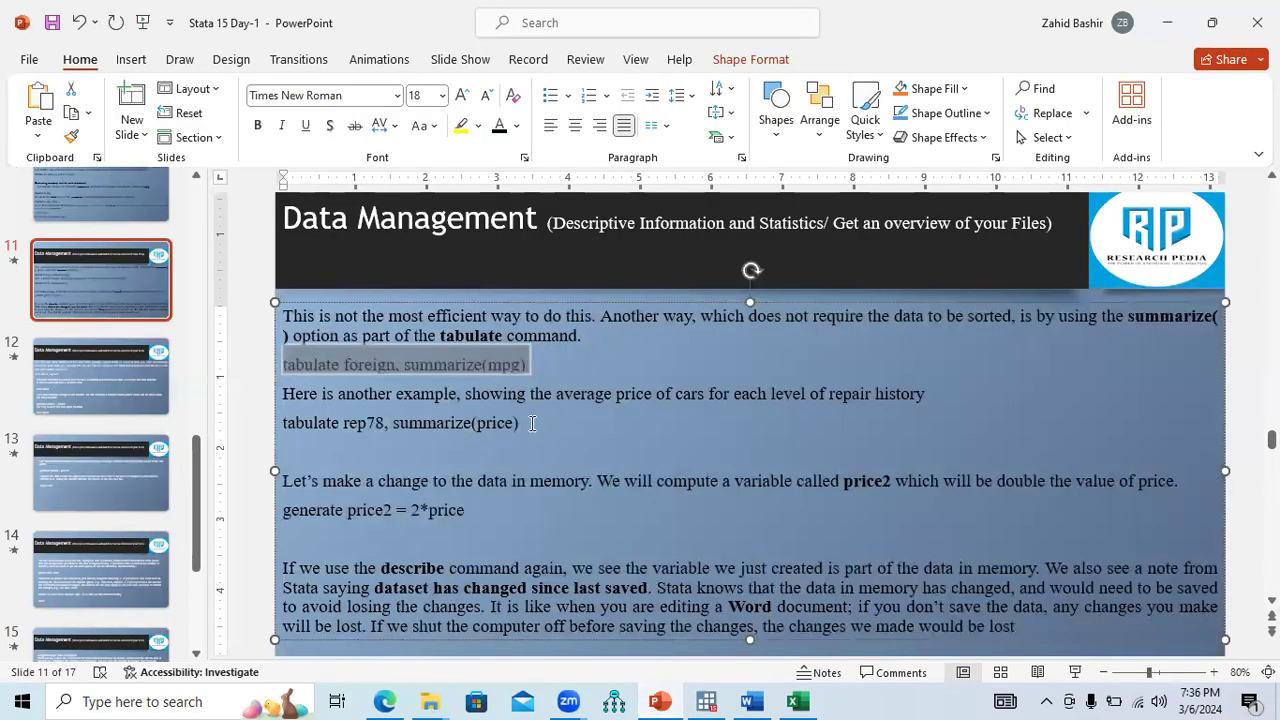
click(487, 415)
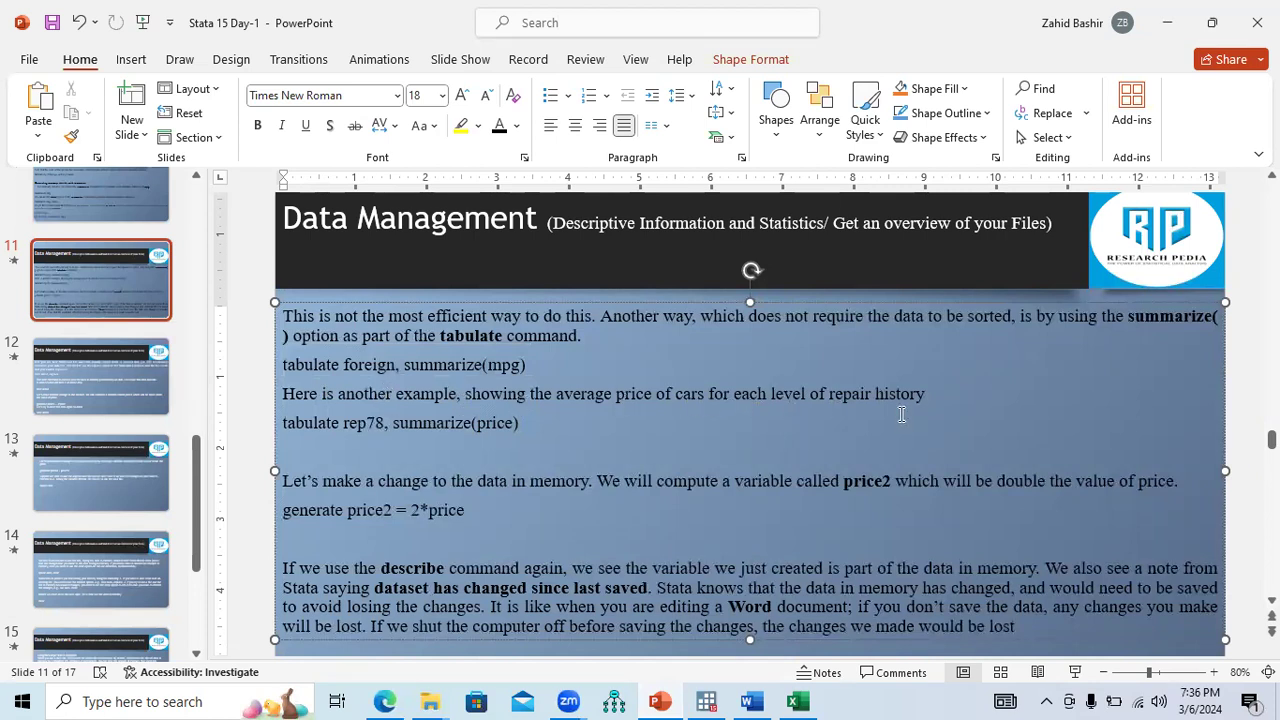
drag(288, 422, 536, 427)
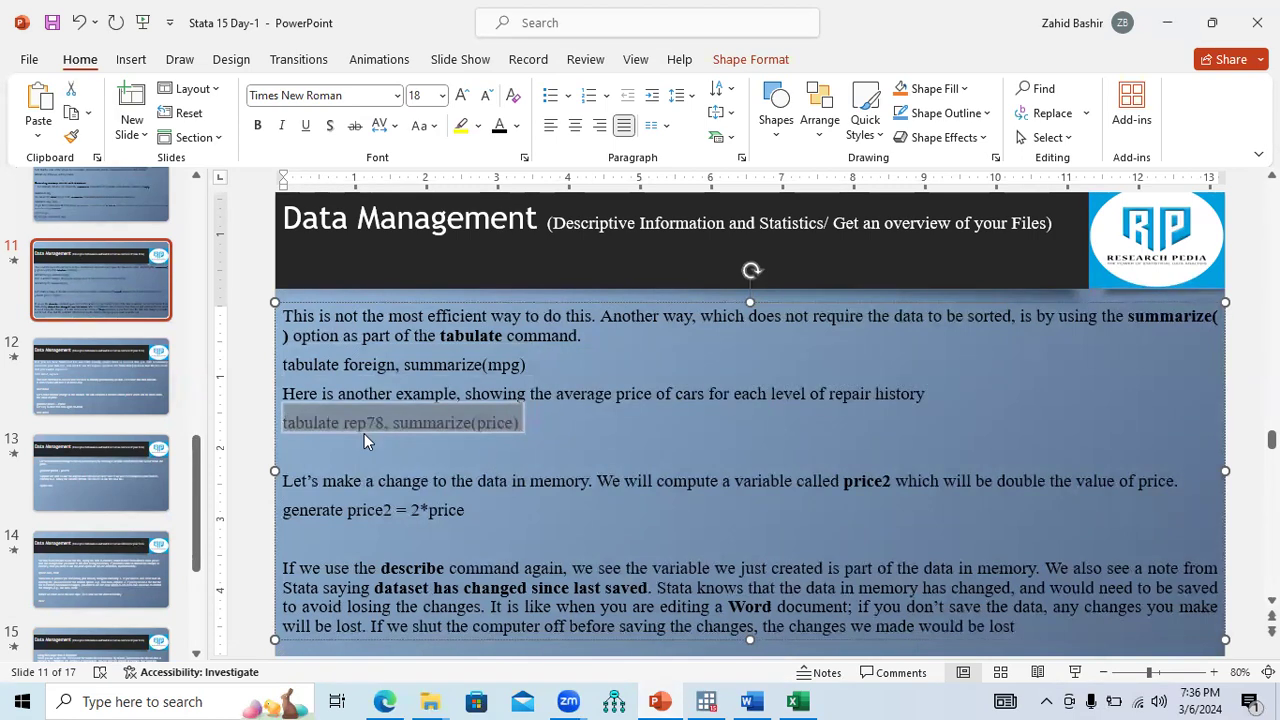
- Switch to Stata and run tab rep78, sum( price) to summarize price by repair record
click(706, 701)
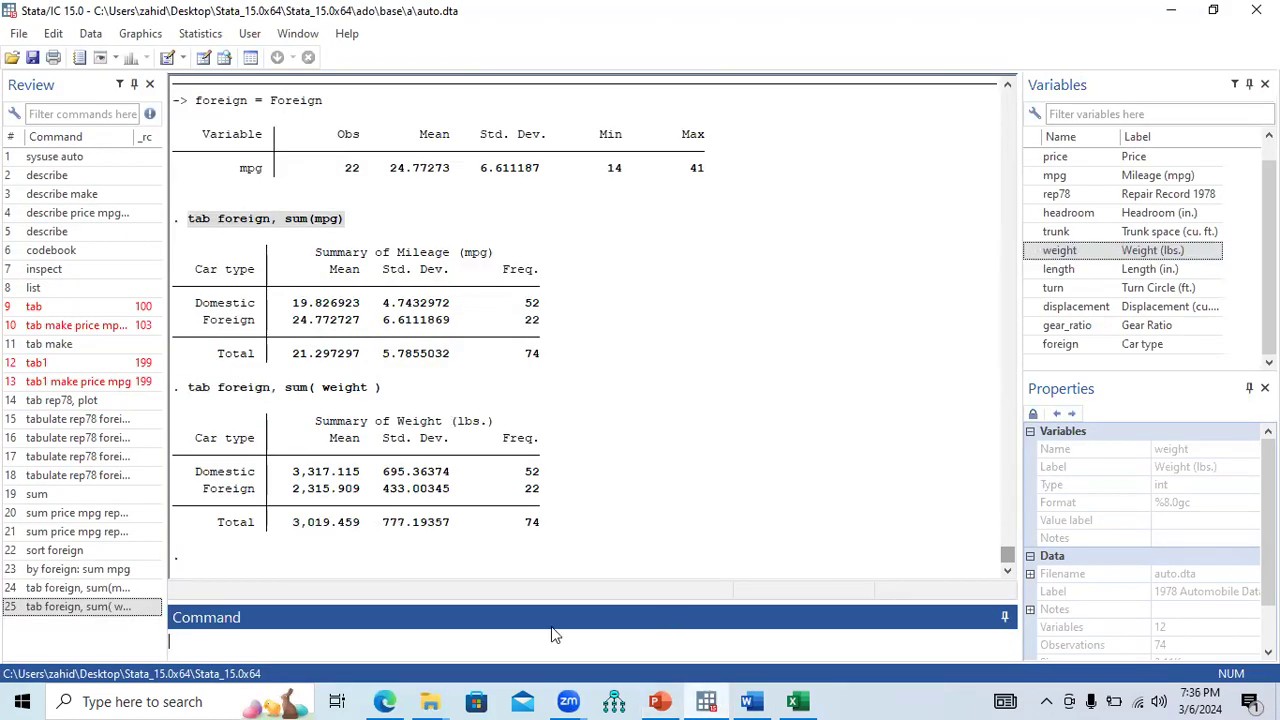
text(tab)
double_click(1032, 194)
click(364, 646)
text(, sum()
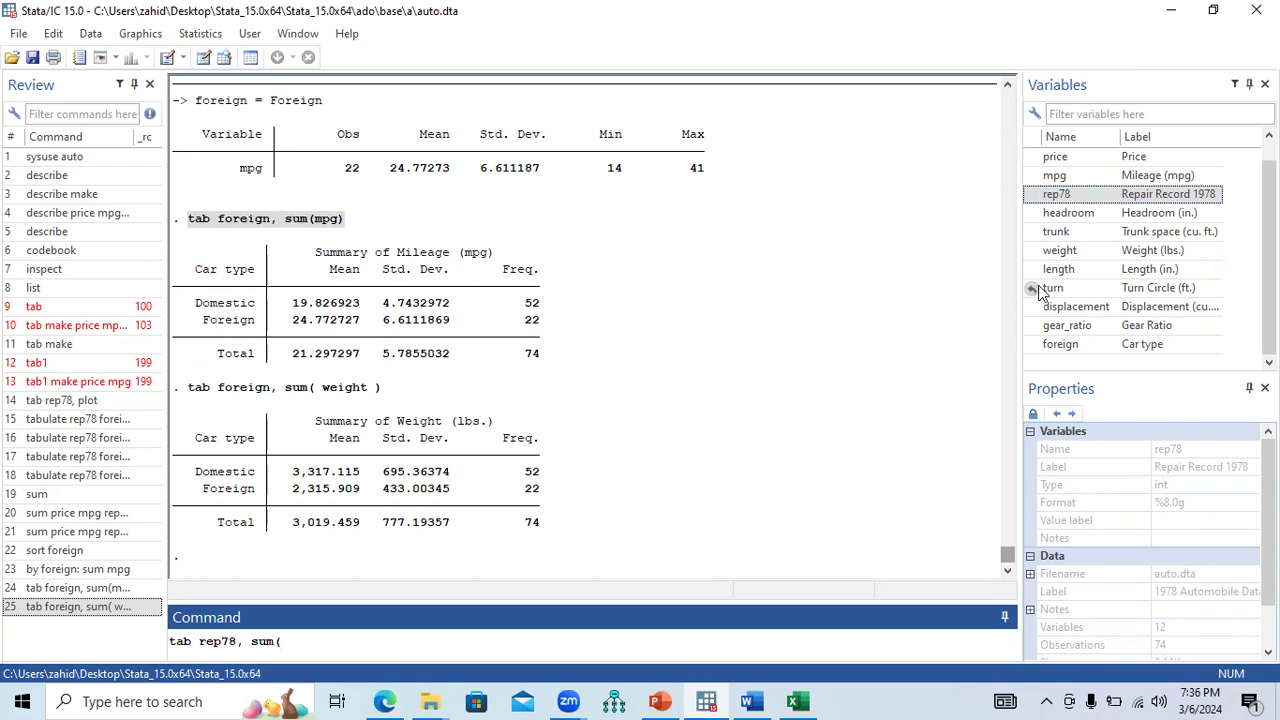
click(1031, 157)
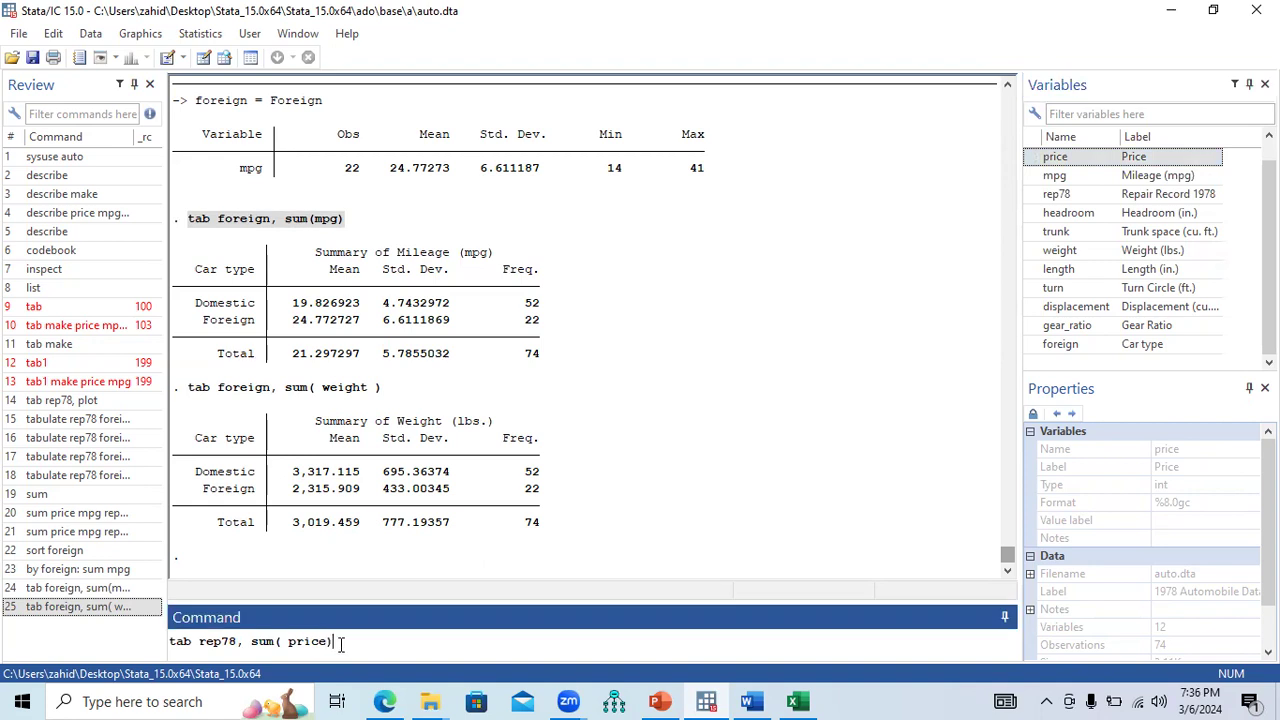
key(Return)
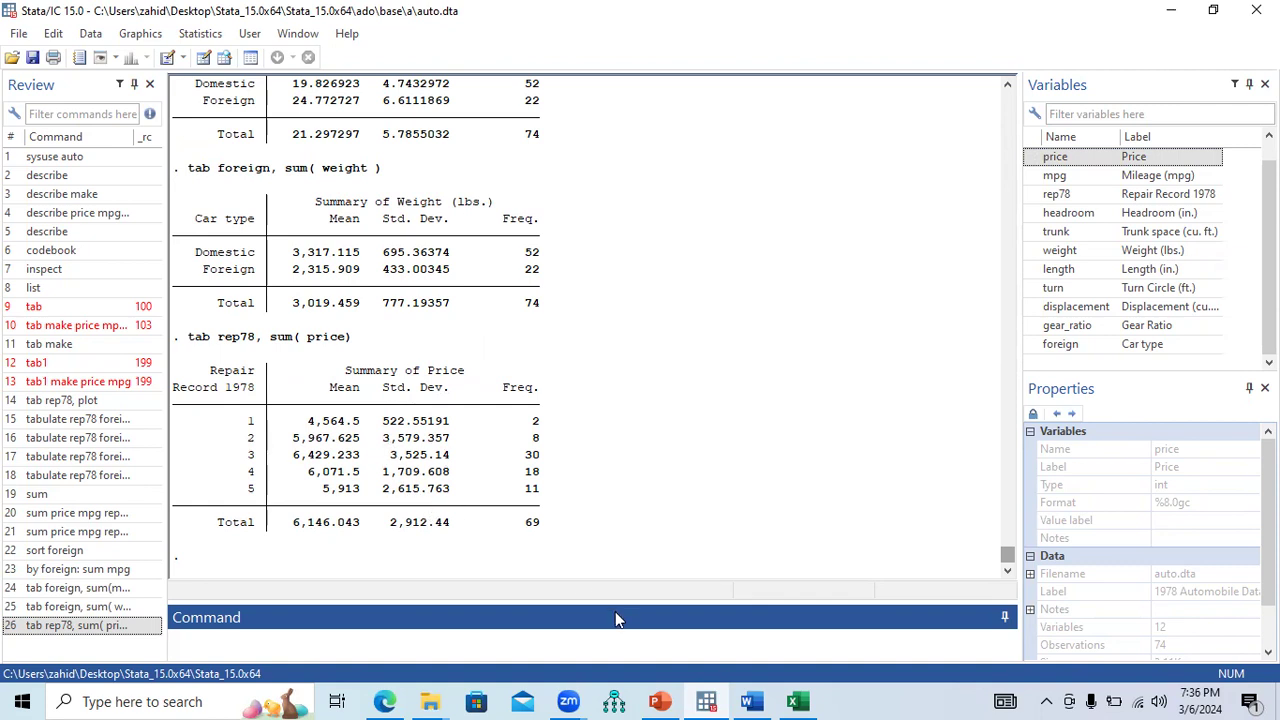
- Switch to PowerPoint and highlight the parts of the generate price2 = 2*price command, undoing any accidental text move
click(659, 701)
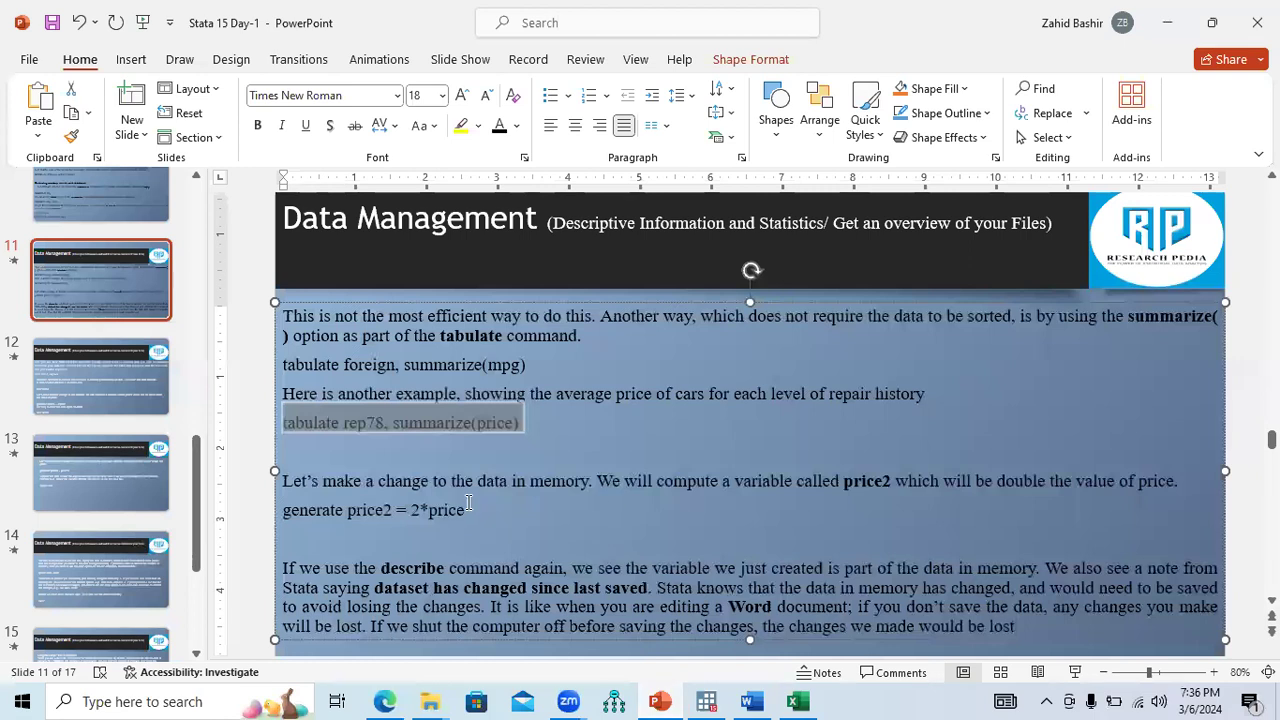
drag(468, 510, 352, 481)
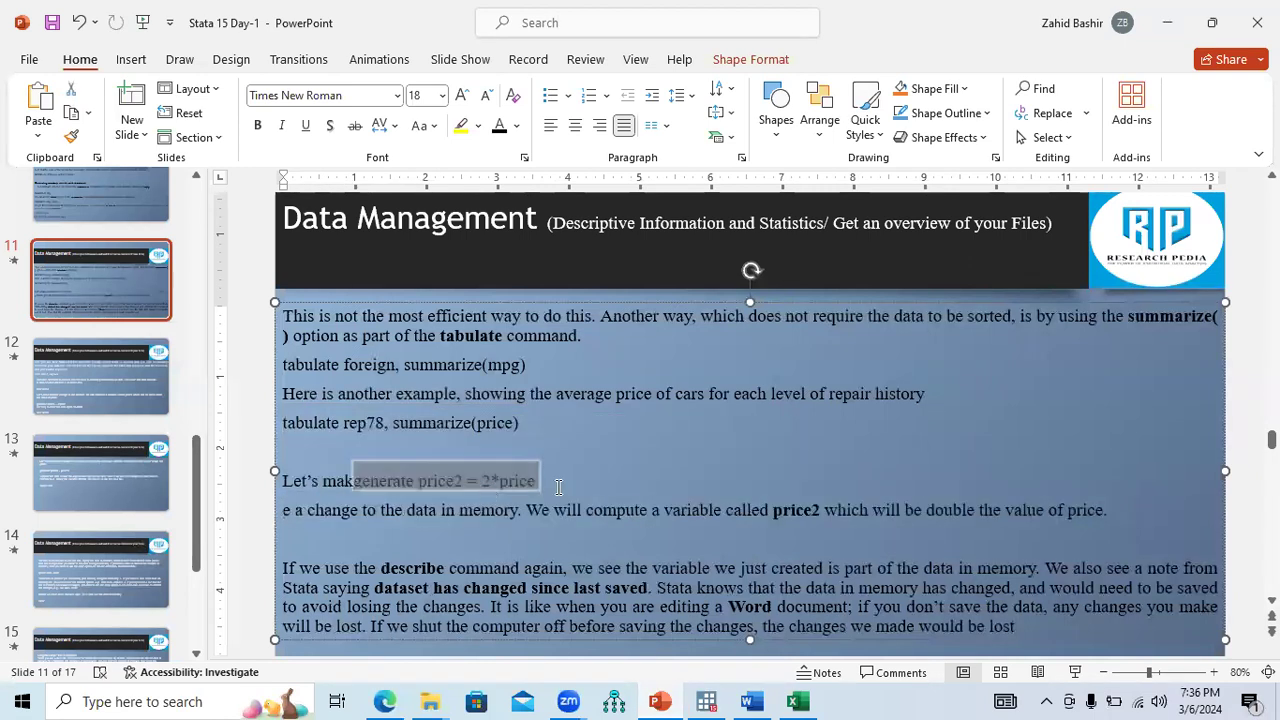
key(ctrl+z)
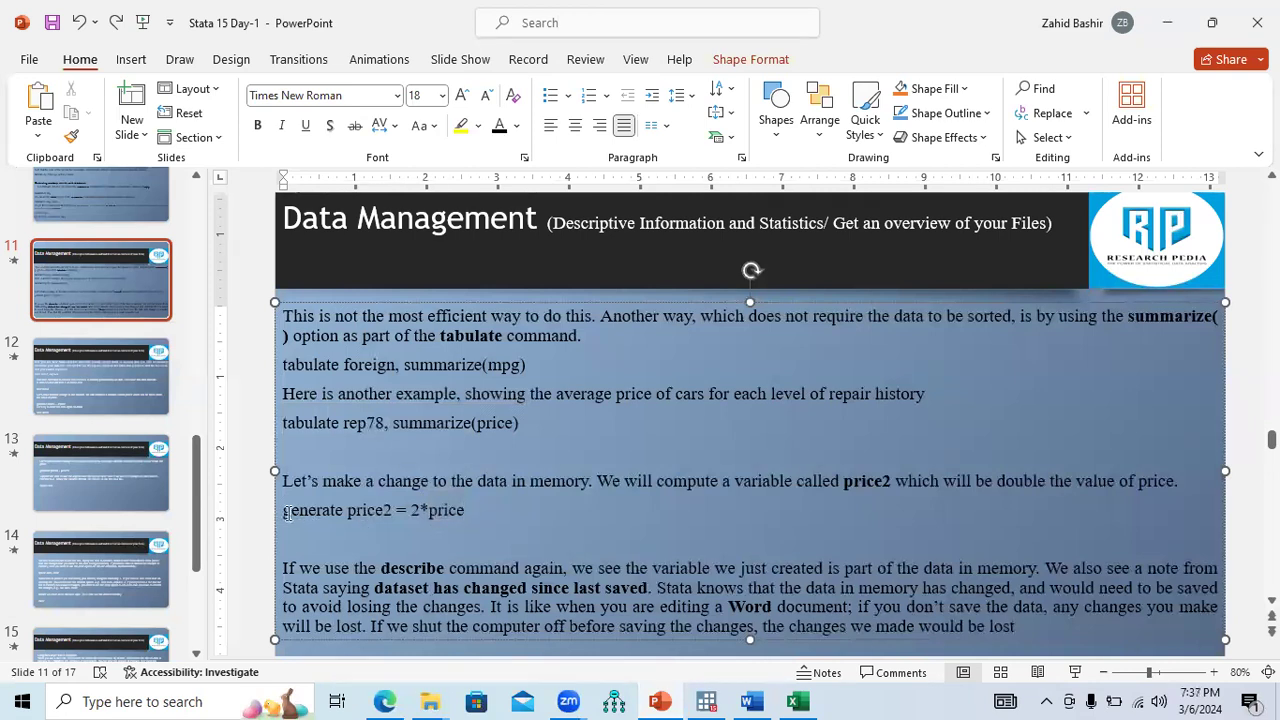
drag(286, 511, 393, 512)
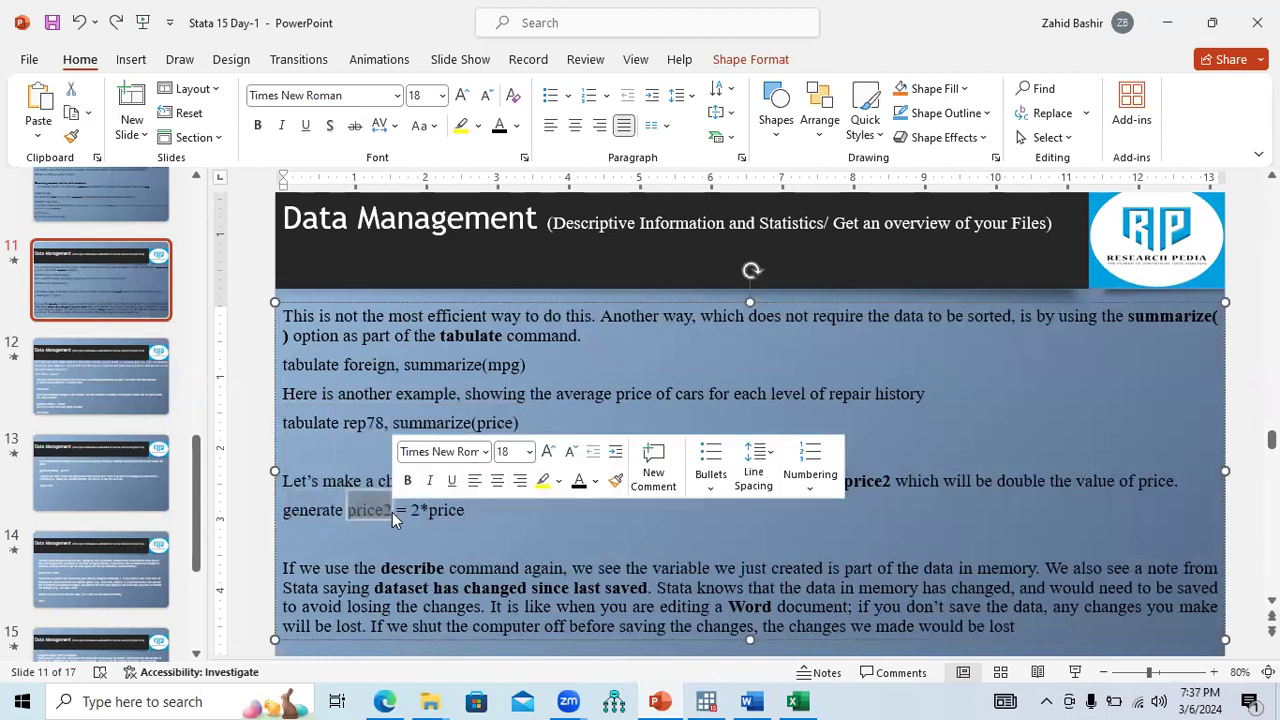
drag(396, 512, 462, 520)
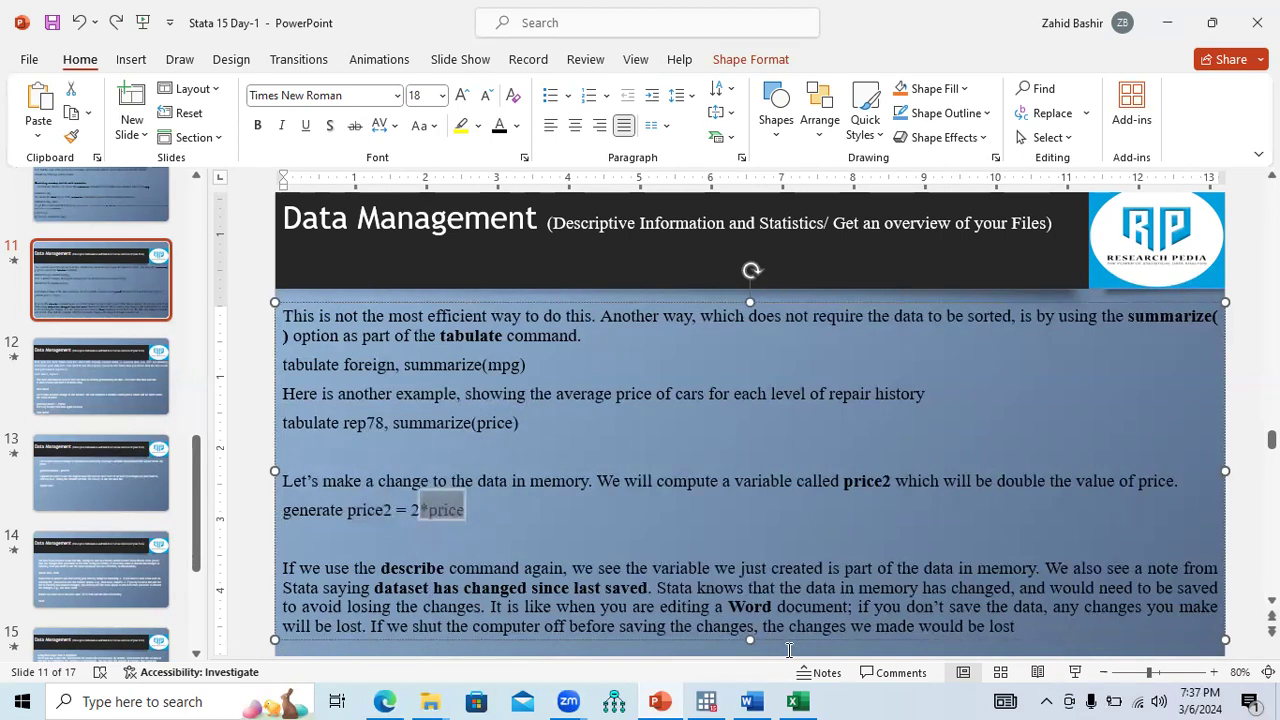
- Switch to Stata, run gen price2 = price*2 to create the doubled price variable, and select it in the variable list
click(706, 701)
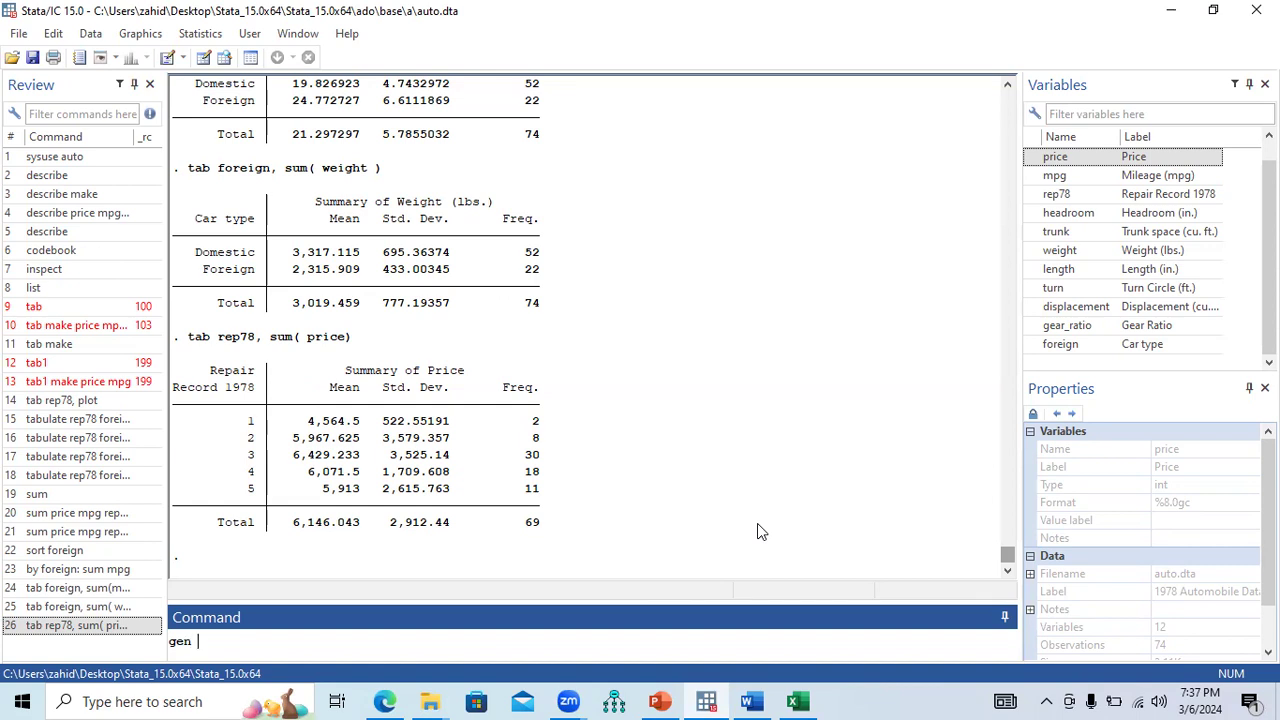
text(ice)
click(641, 450)
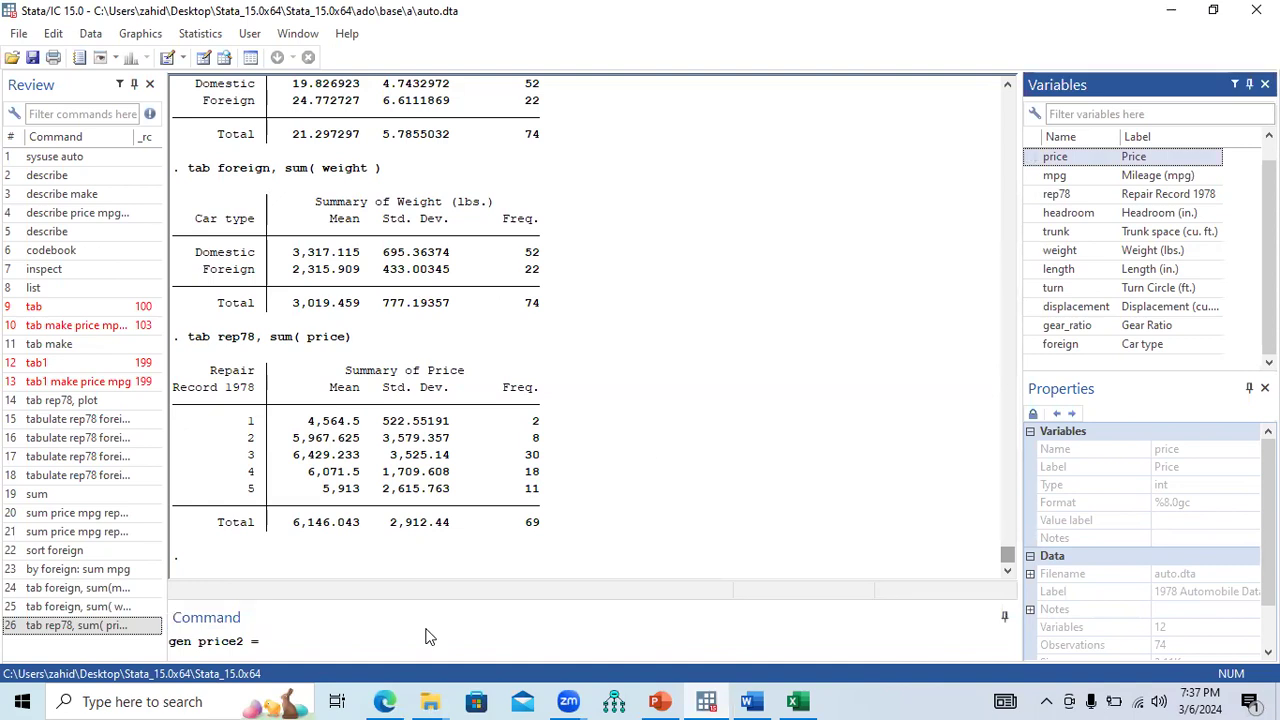
click(362, 643)
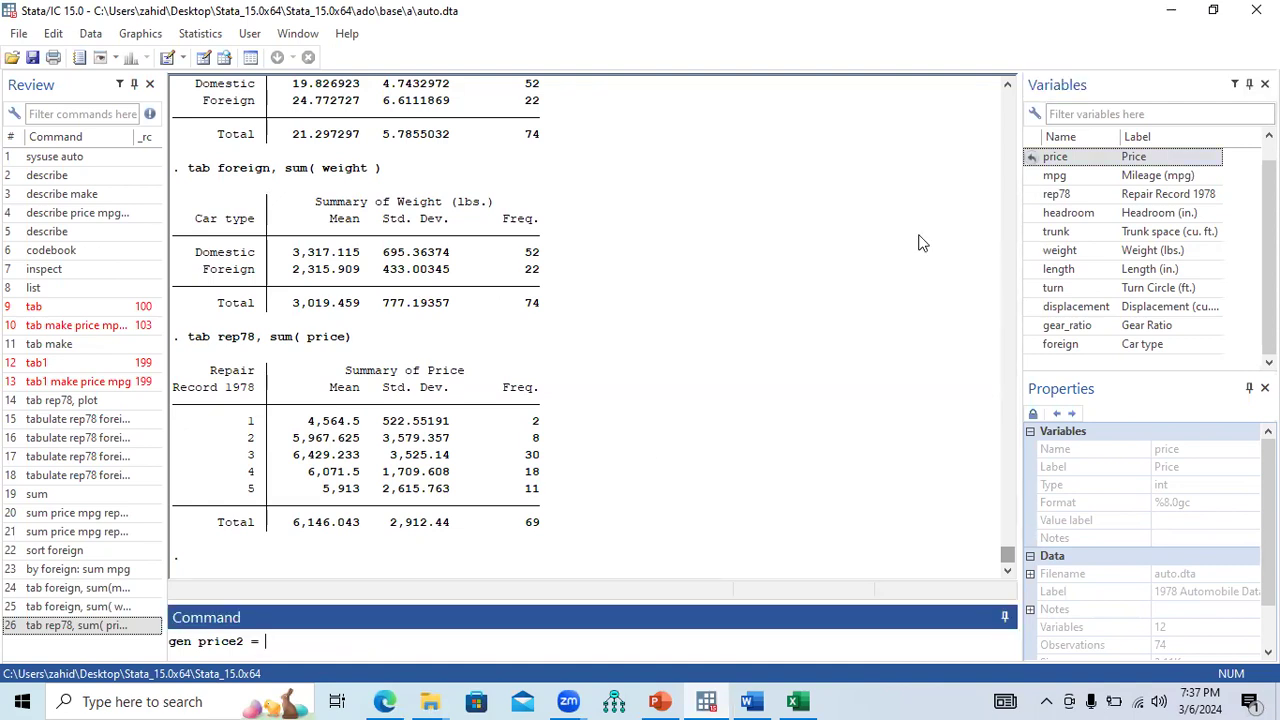
click(1031, 156)
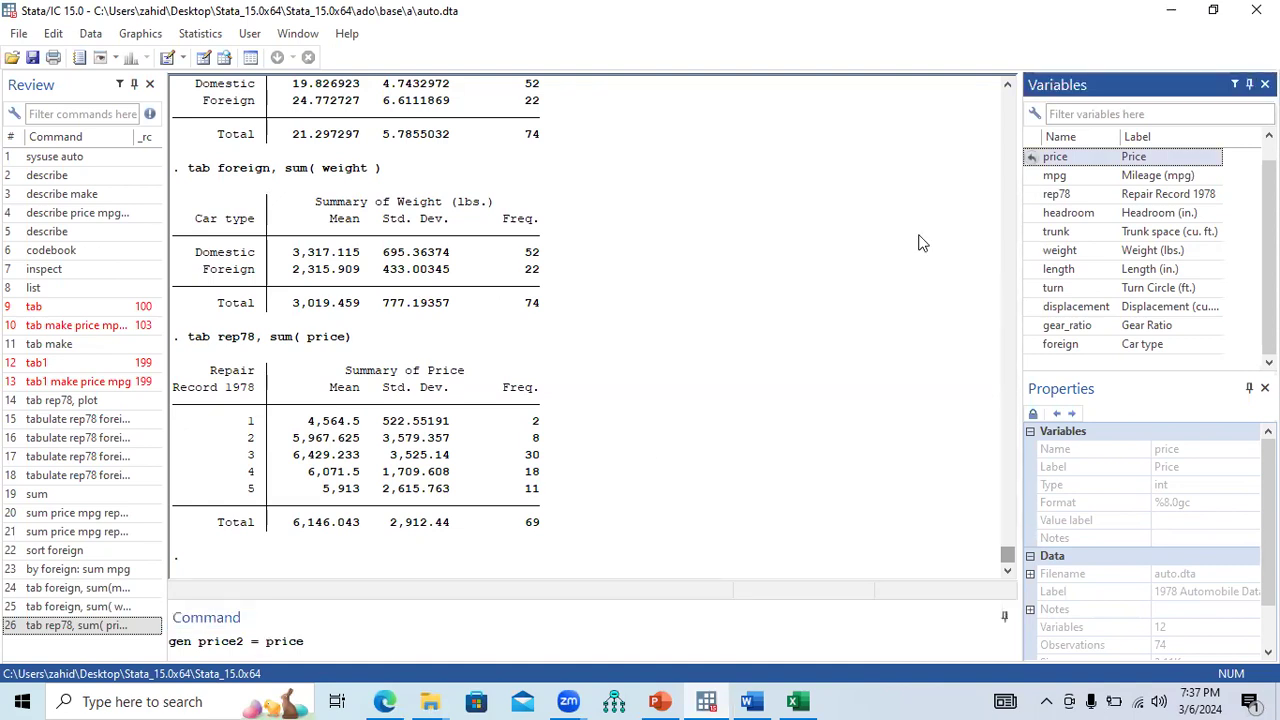
click(322, 638)
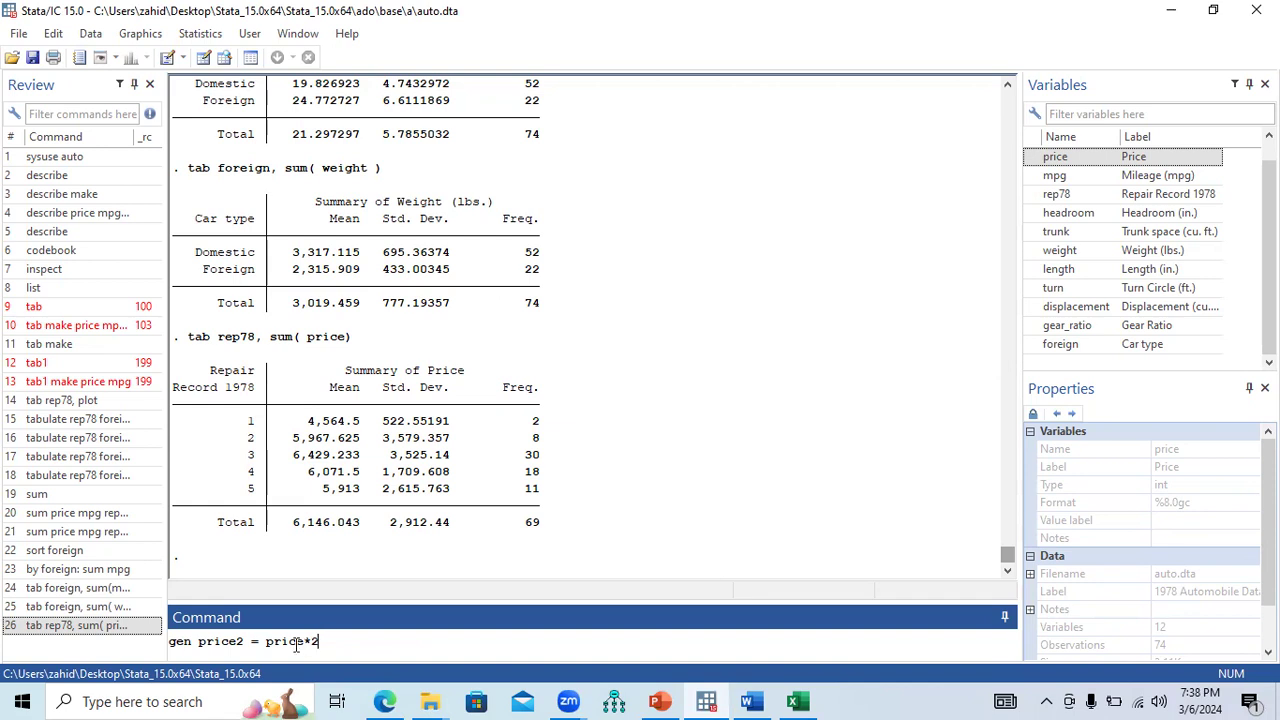
double_click(300, 641)
click(331, 642)
key(Return)
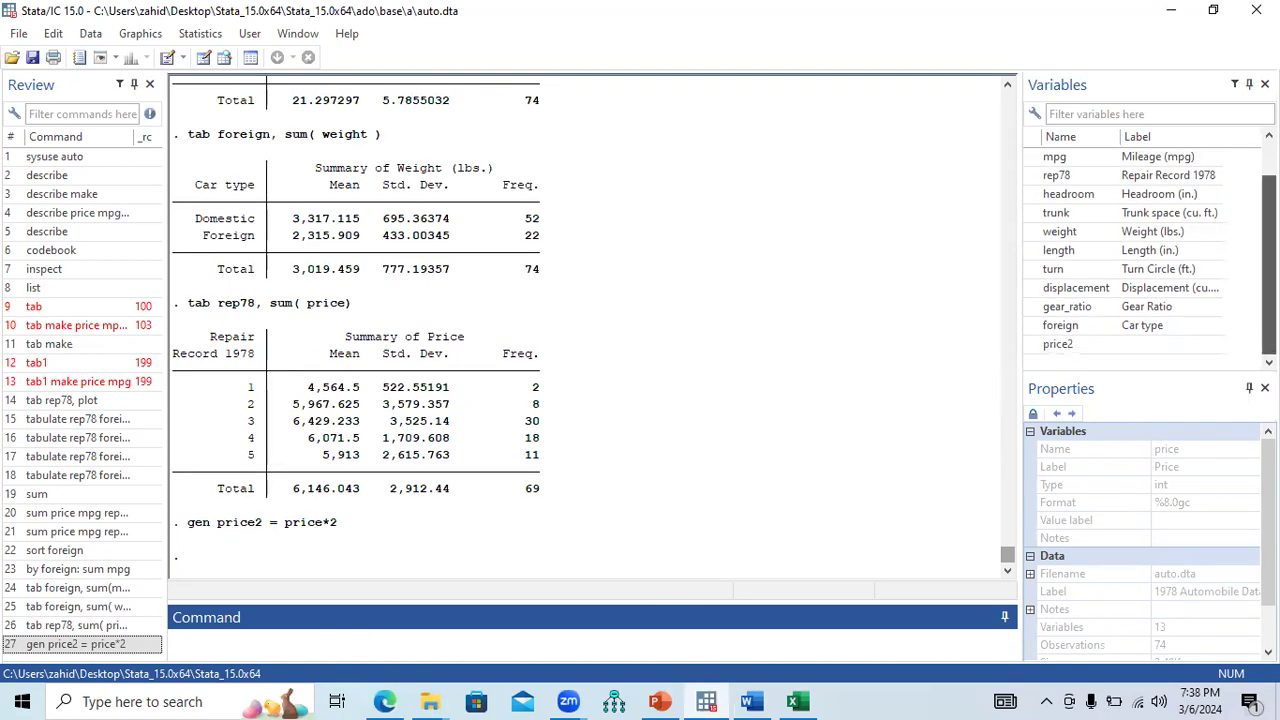
click(1065, 347)
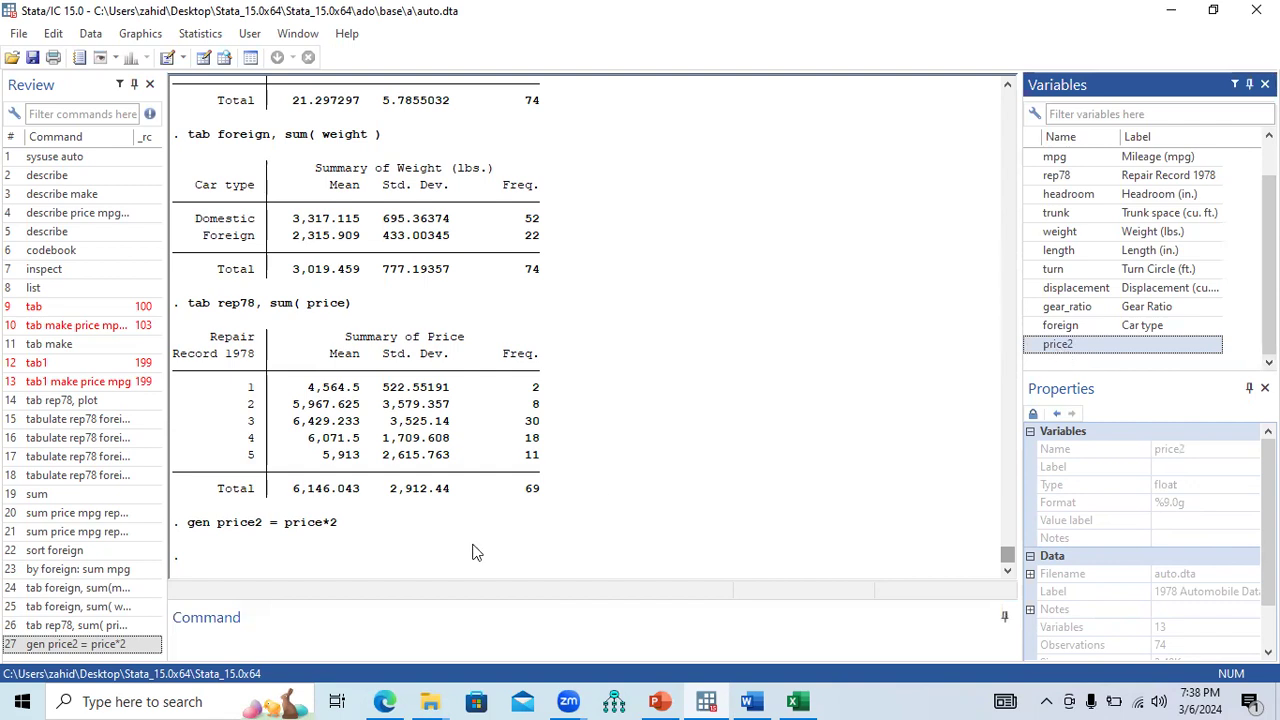
- Run gen length2 = length to create a copy of the length variable
click(293, 630)
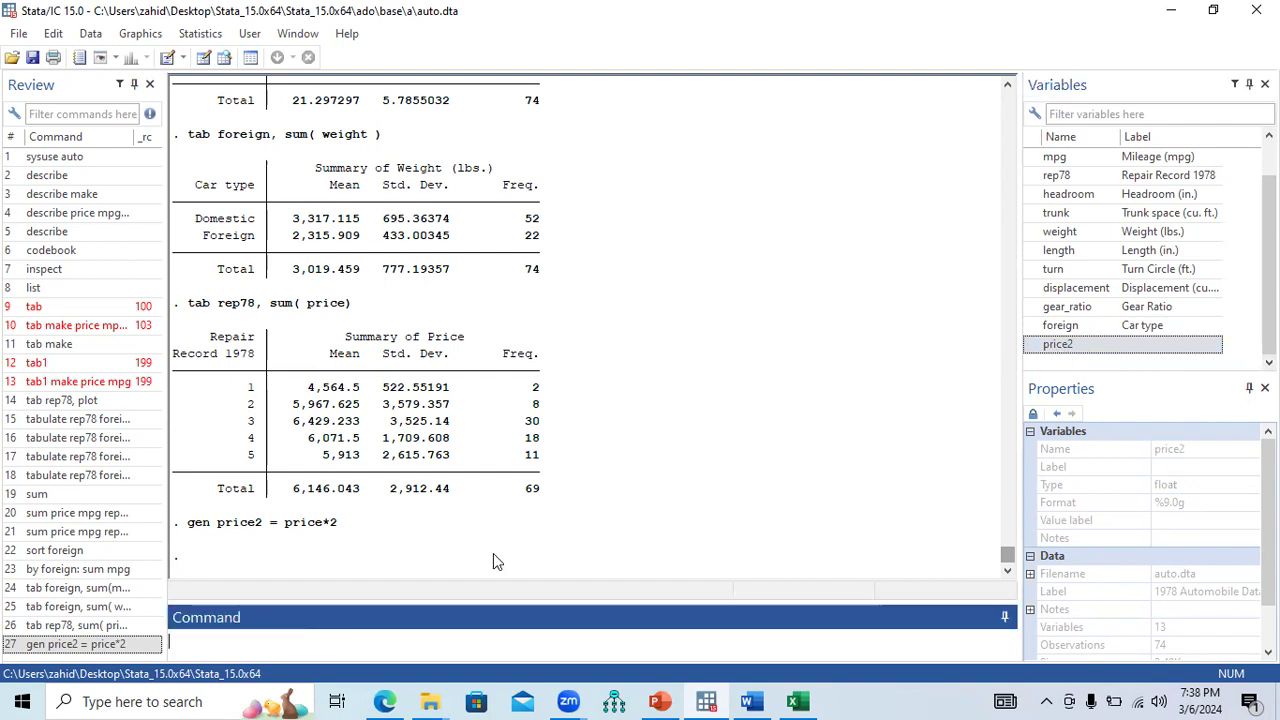
text(gen)
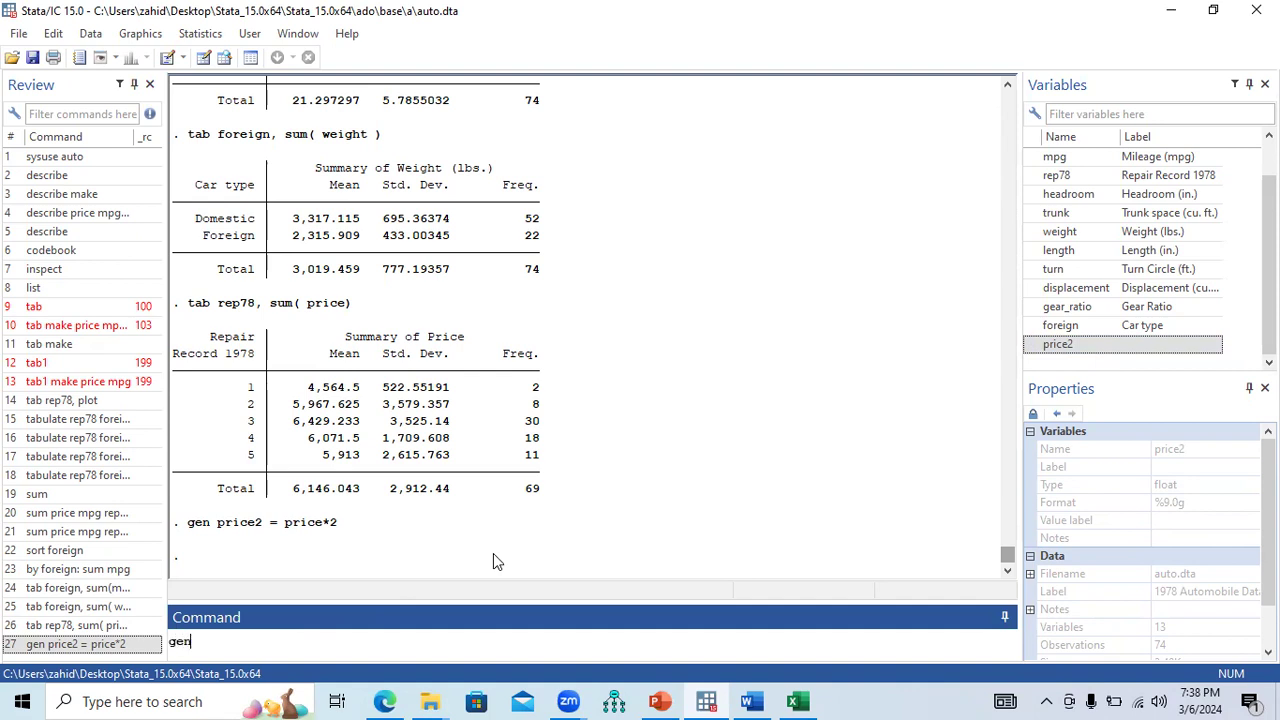
text( le)
mouse_move(1040, 255)
click(1033, 251)
key(Return)
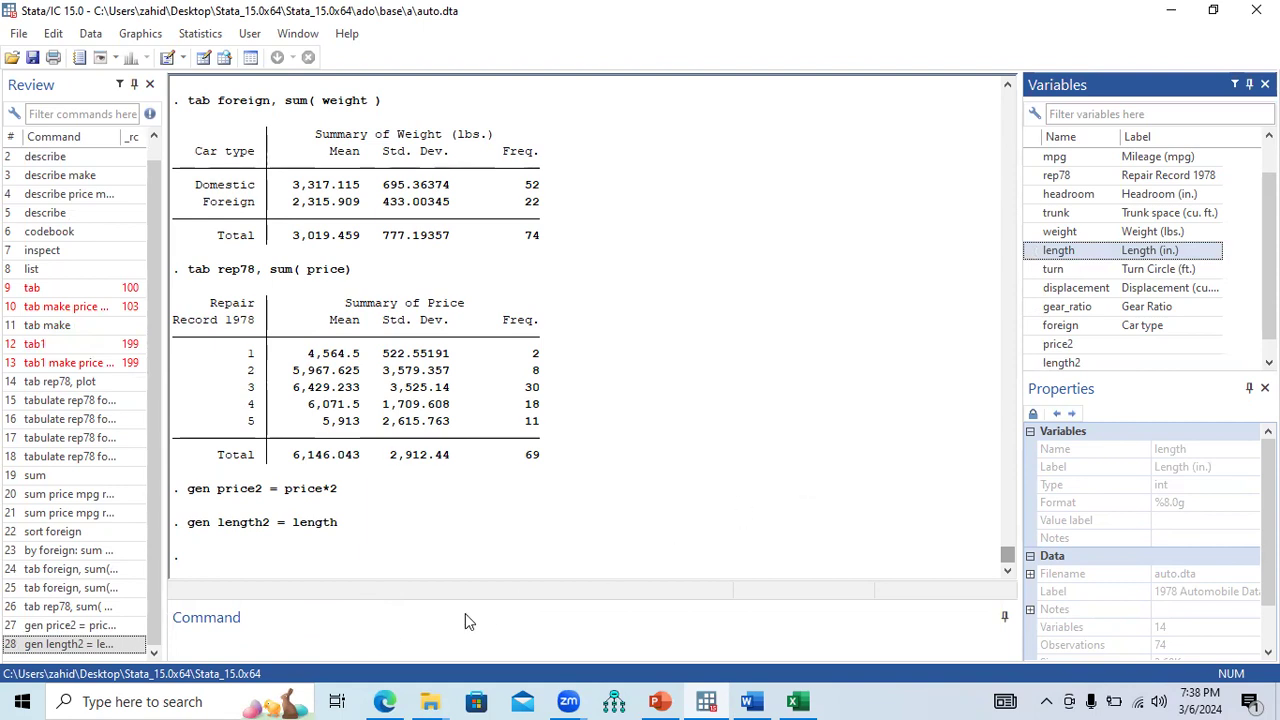
- Reuse the executed length2 command and try to run it as gen length2 = length/2
drag(345, 521, 236, 636)
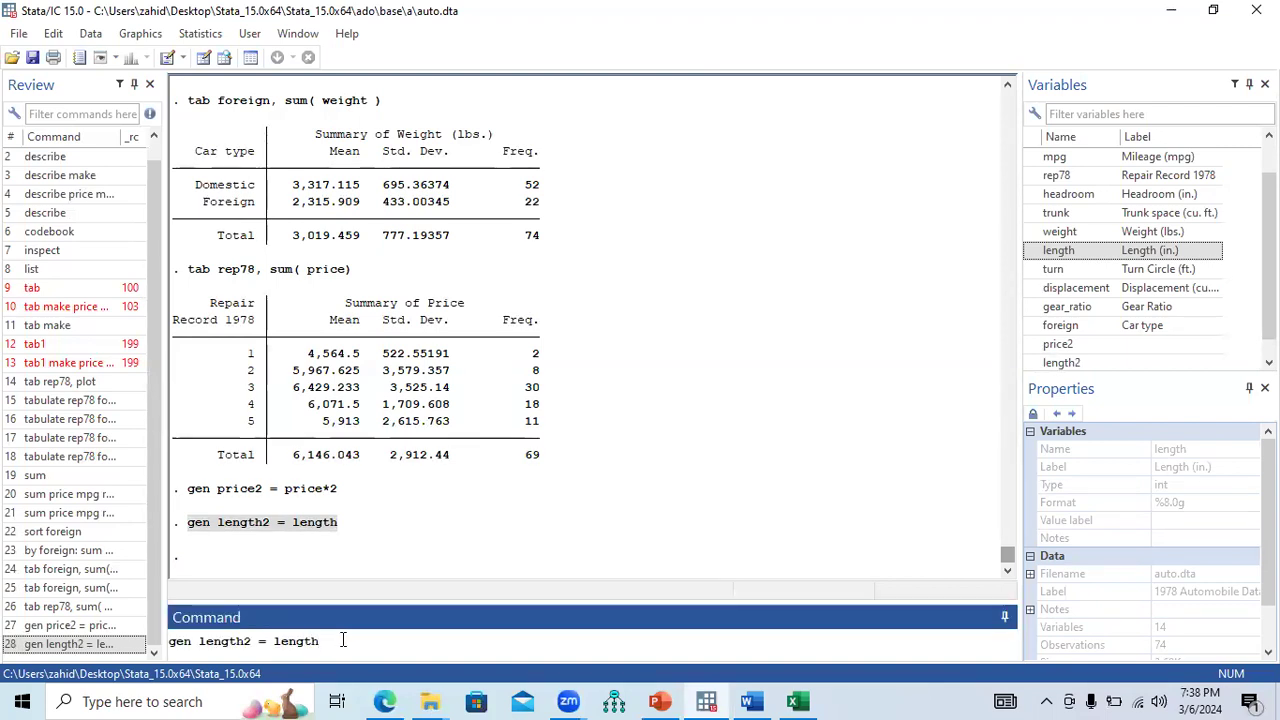
text(/2)
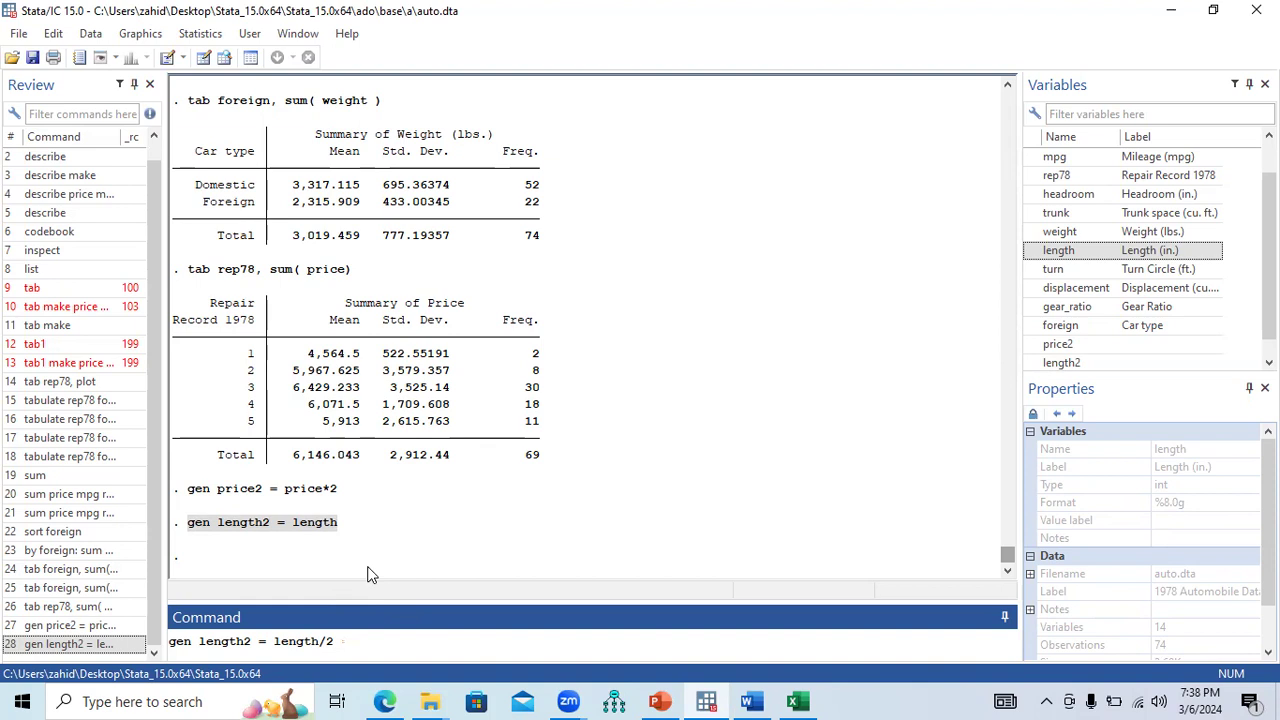
key(Return)
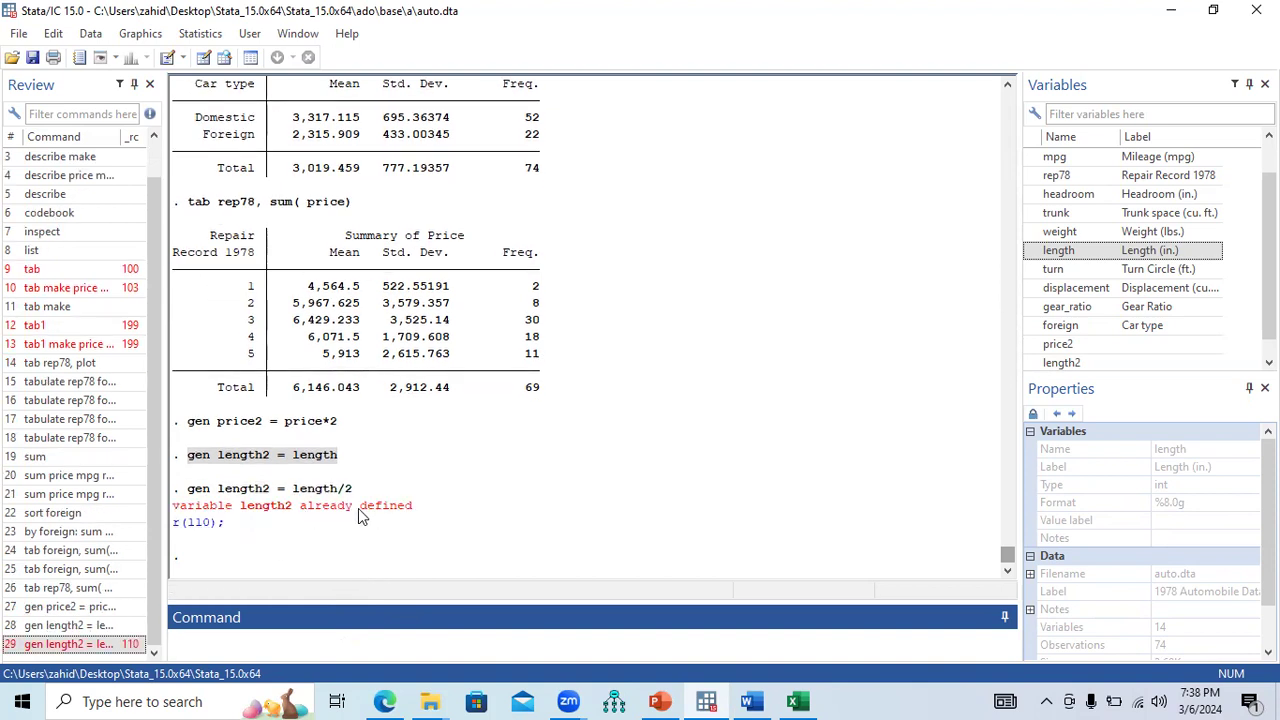
- Copy the halved-length command, run it as gen length3 = length/2, and select length3 in the variable list
drag(363, 491, 193, 493)
key(ctrl+c)
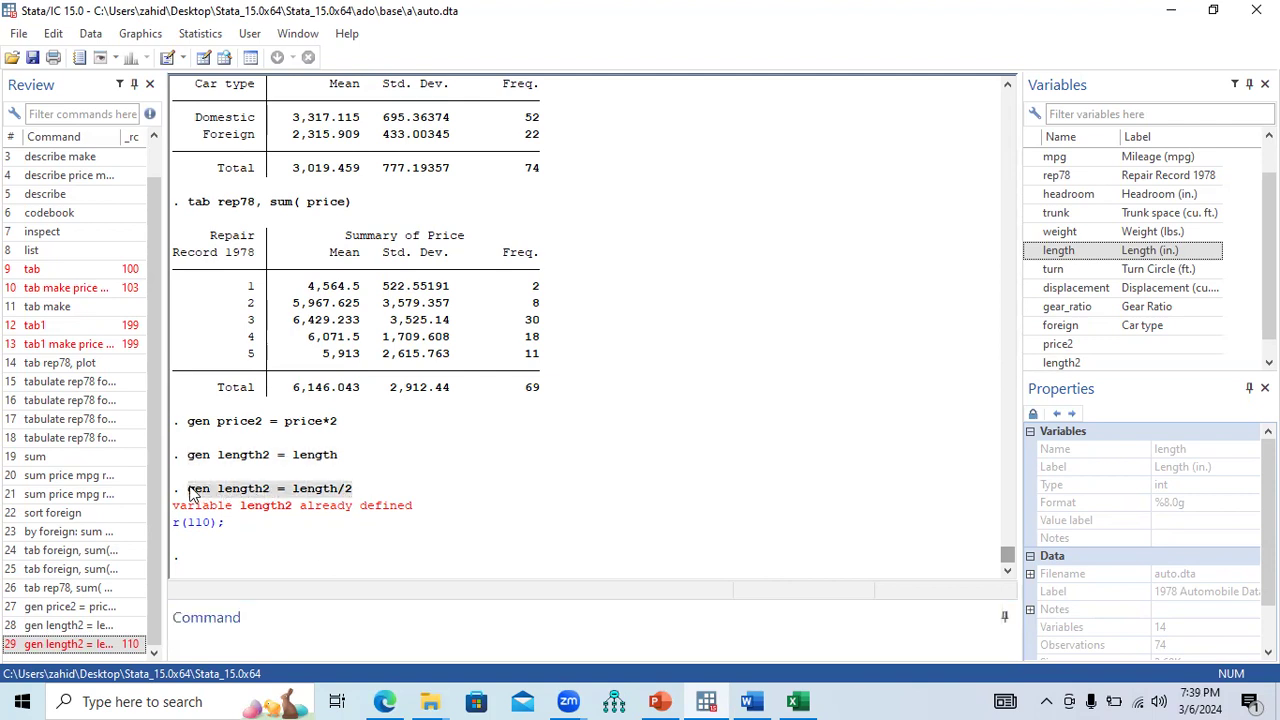
click(260, 638)
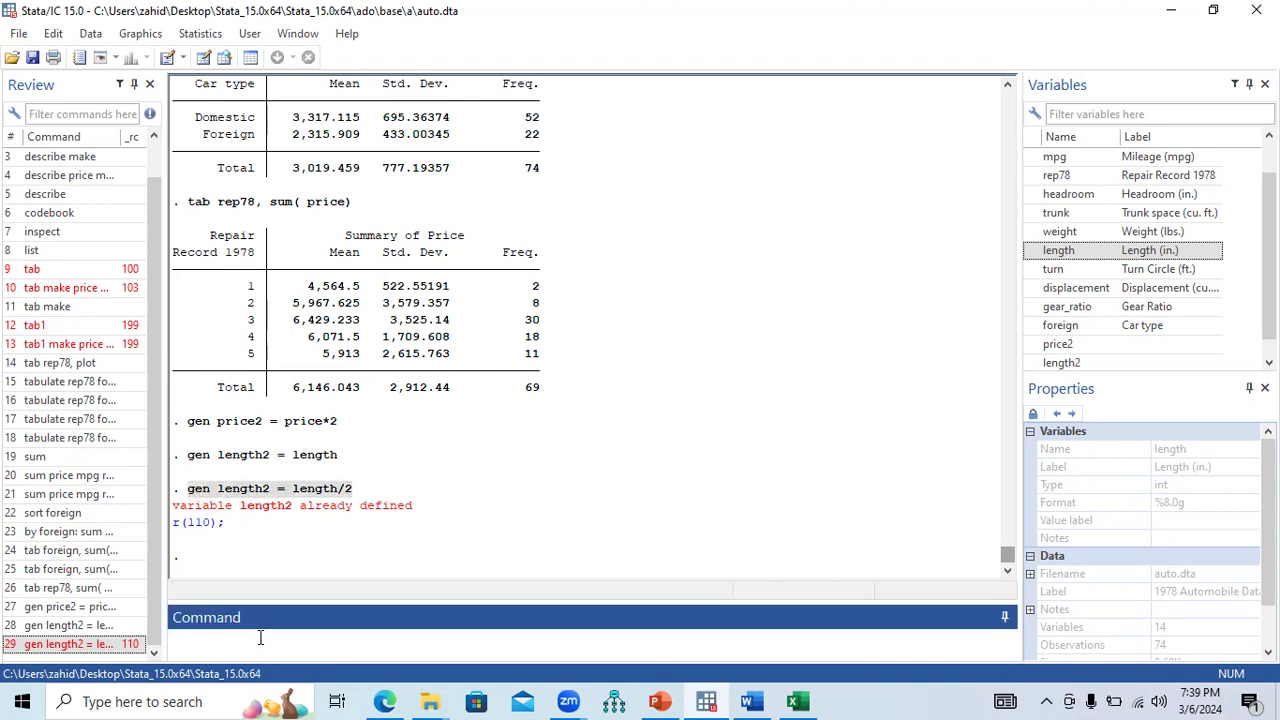
key(ctrl+v)
click(251, 641)
key(BackSpace)
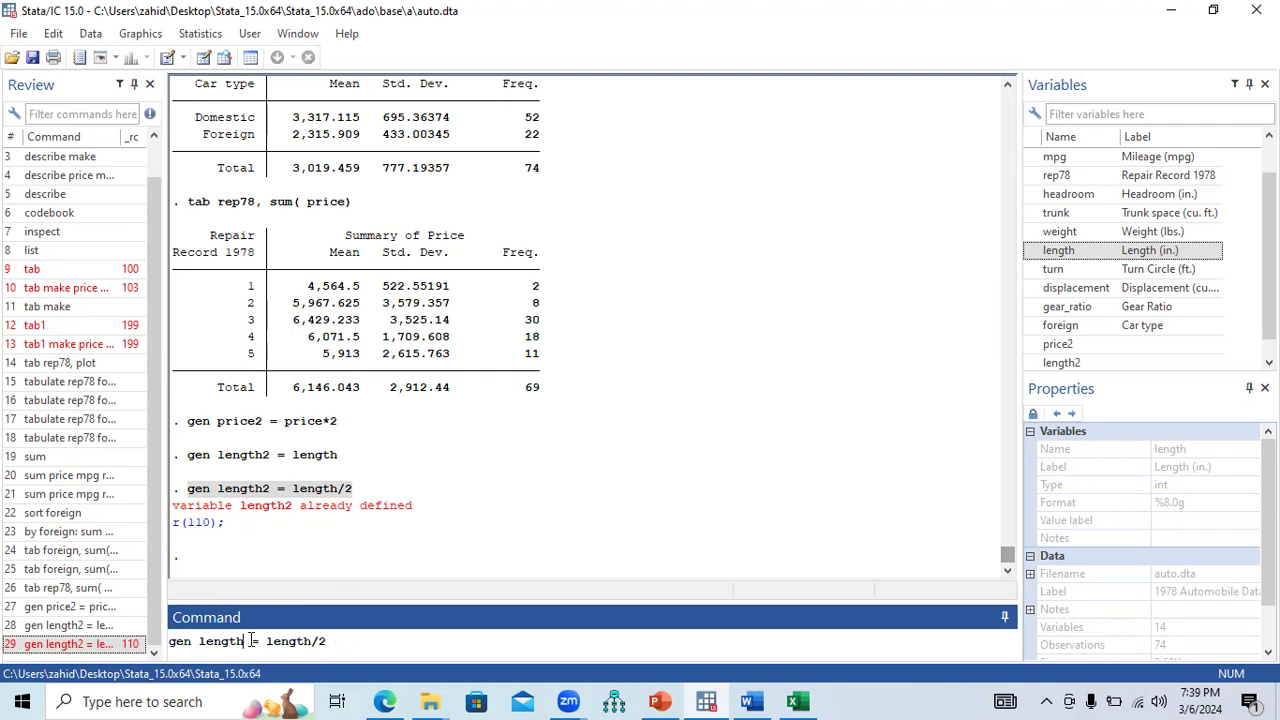
text(3)
key(Return)
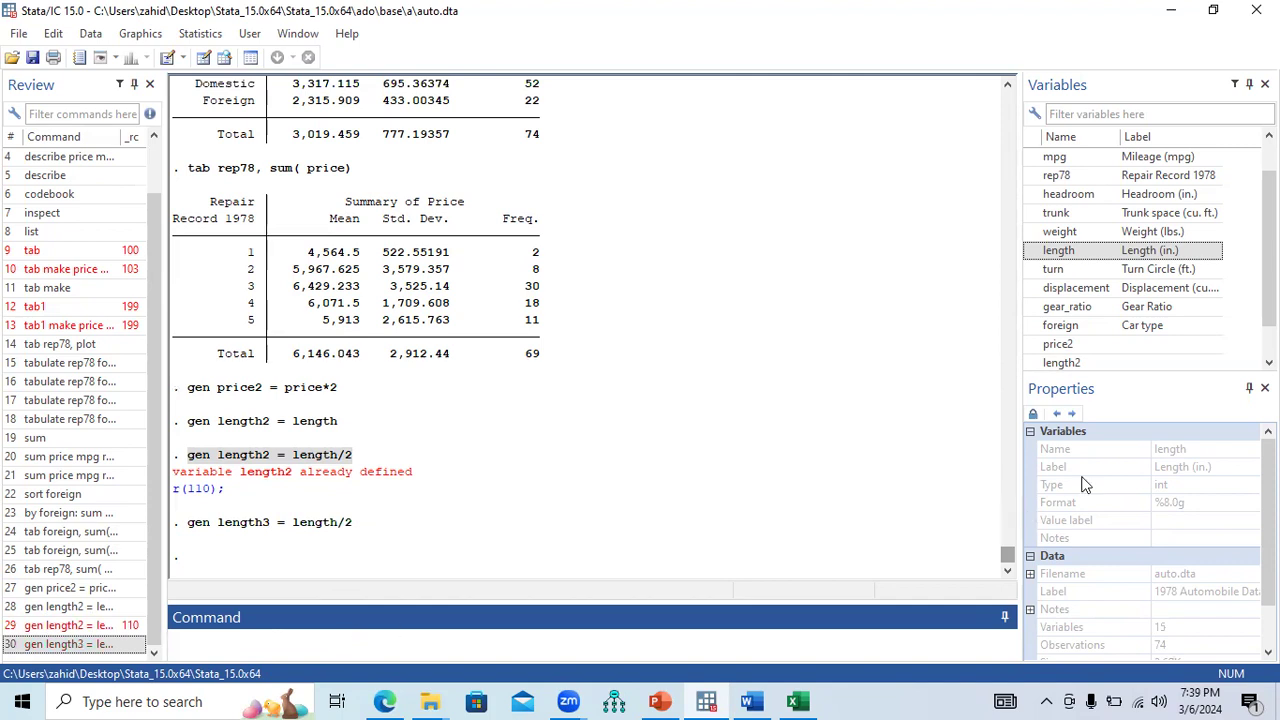
scroll(1268, 250, down, 1)
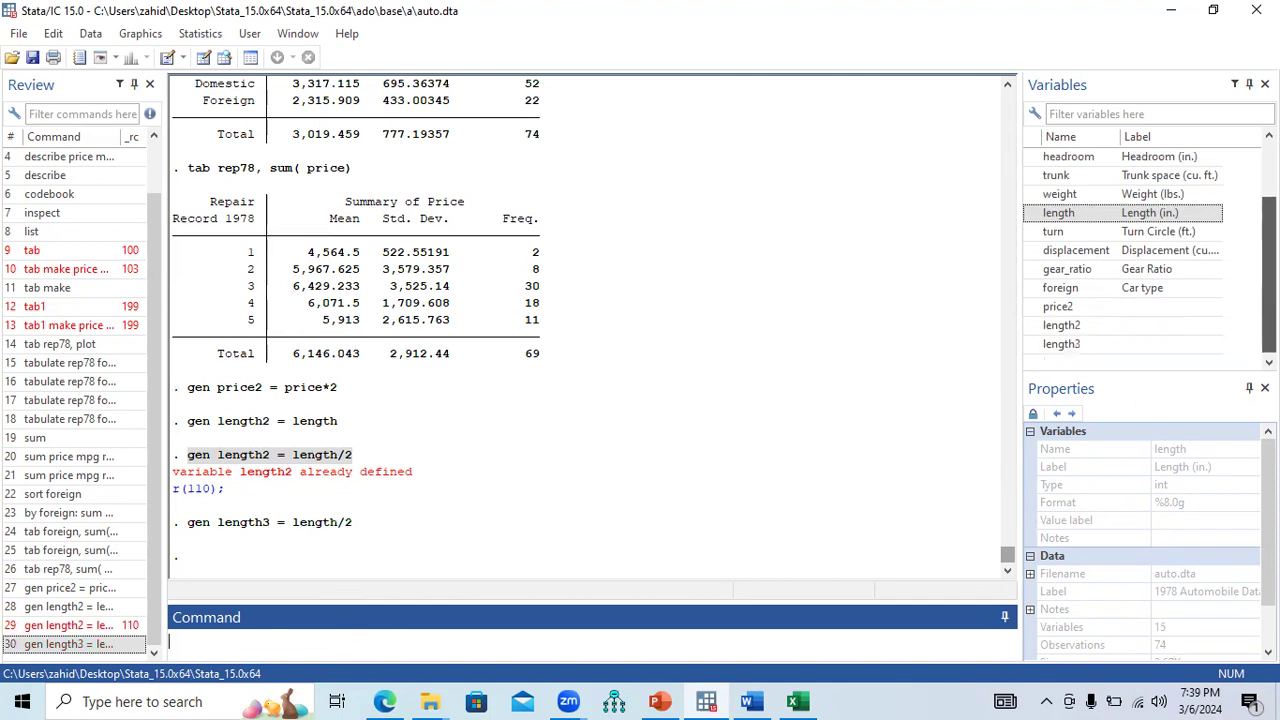
click(1068, 346)
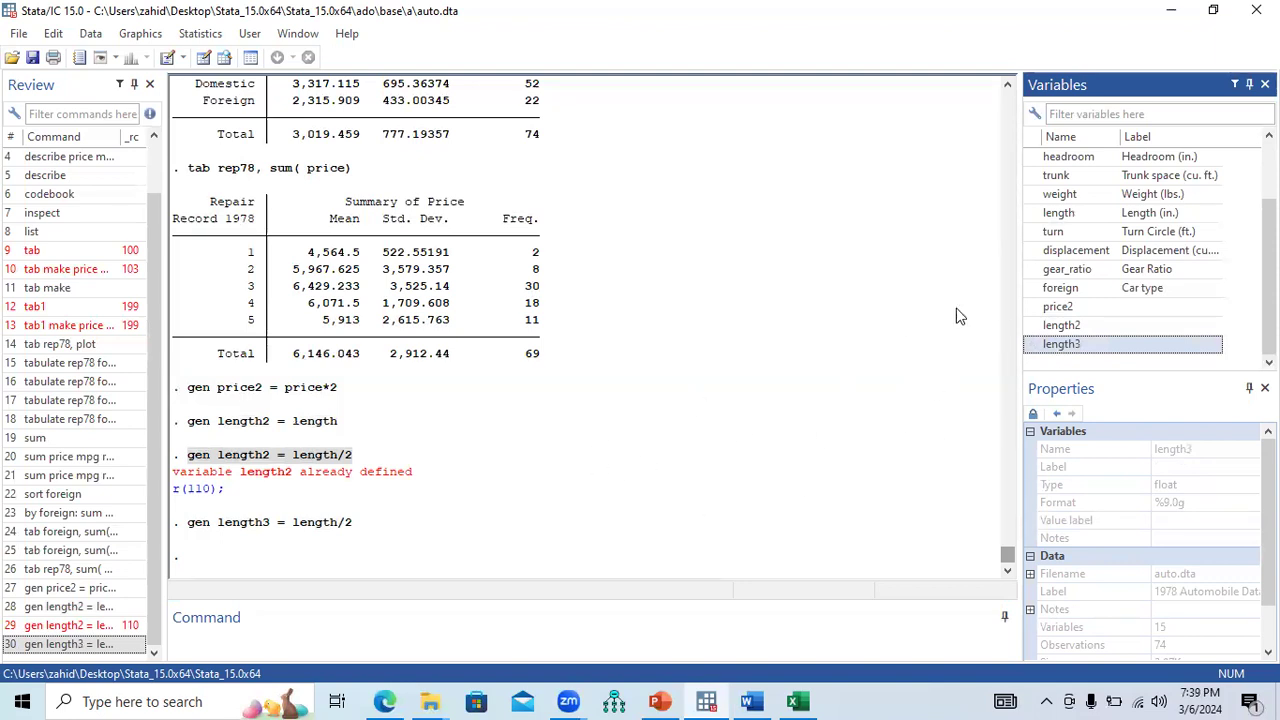
- Switch to PowerPoint and review the generate price2 example on slide 11 and the remaining slide thumbnails
click(660, 701)
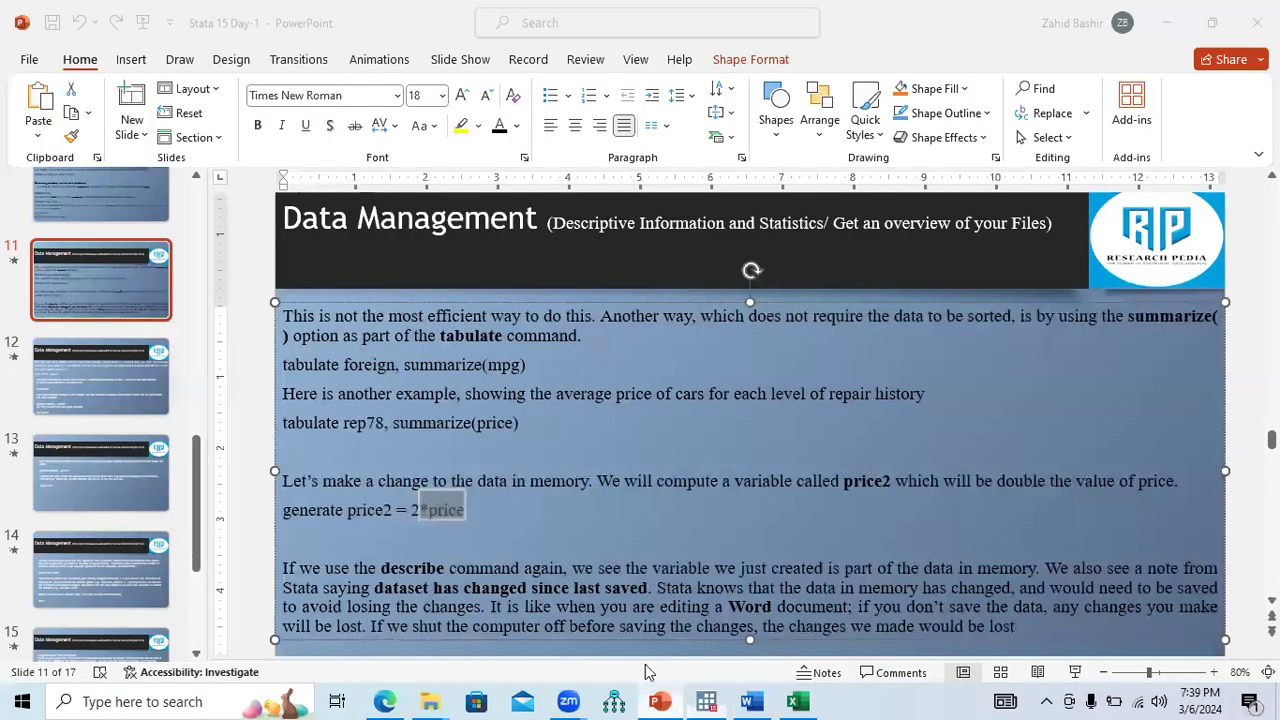
drag(470, 512, 397, 513)
drag(200, 557, 200, 638)
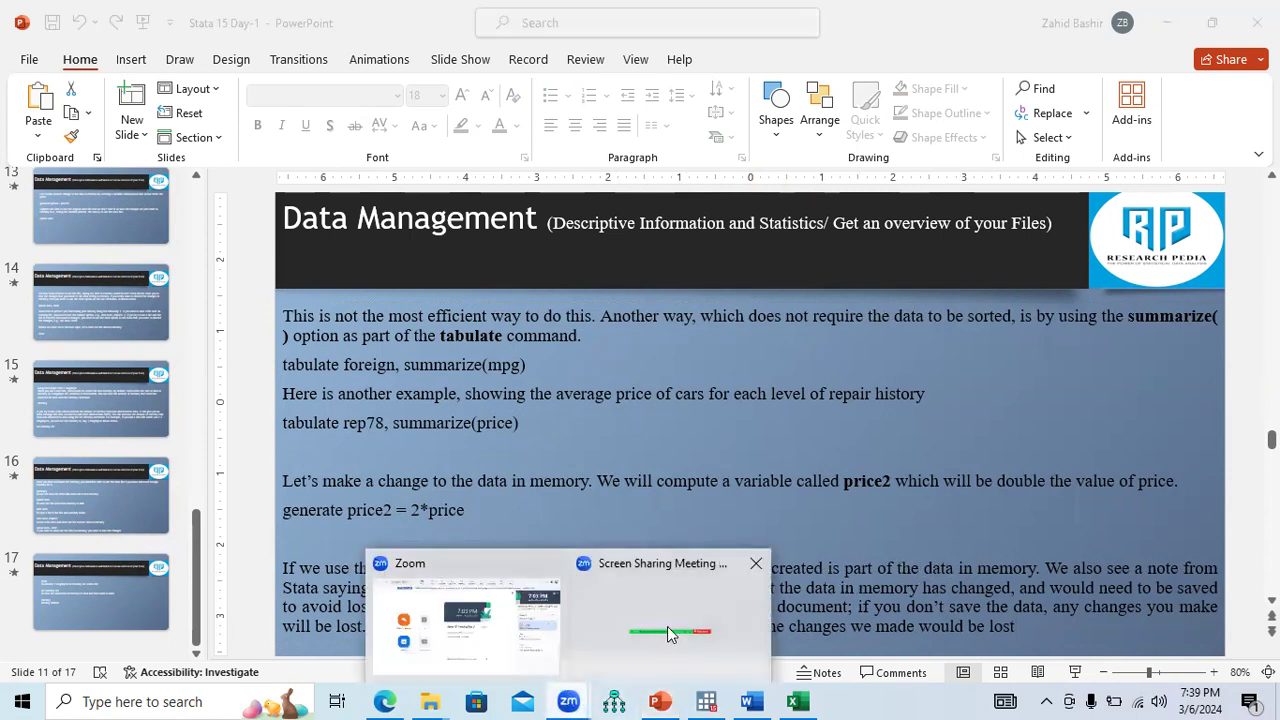
- Switch to Stata, run describe, and highlight the price2, length2 and length3 rows in the output
click(706, 701)
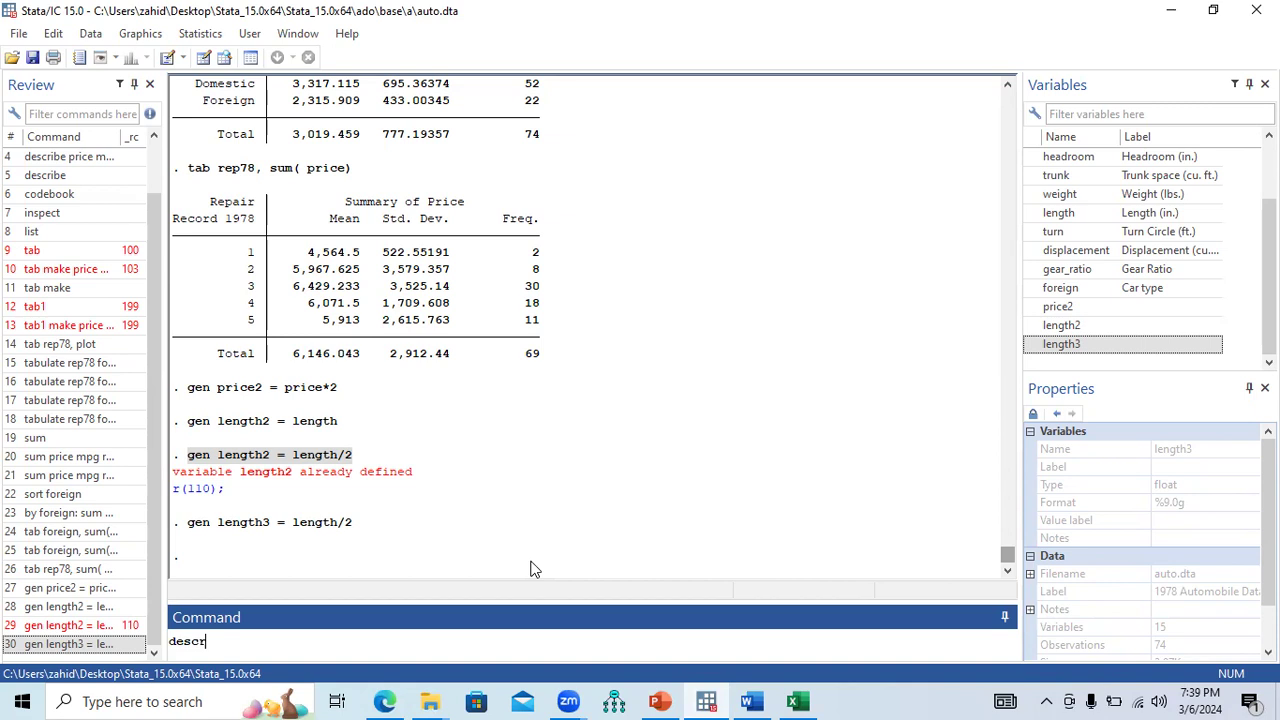
key(Return)
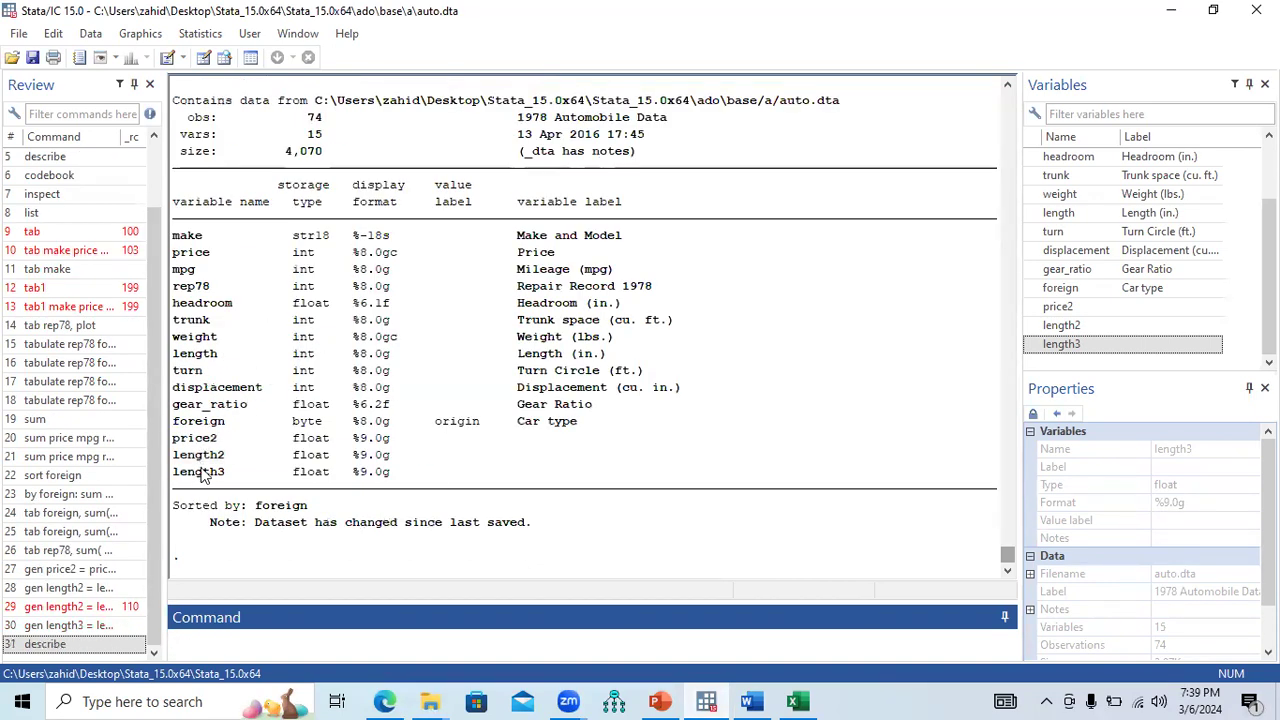
drag(228, 479, 175, 448)
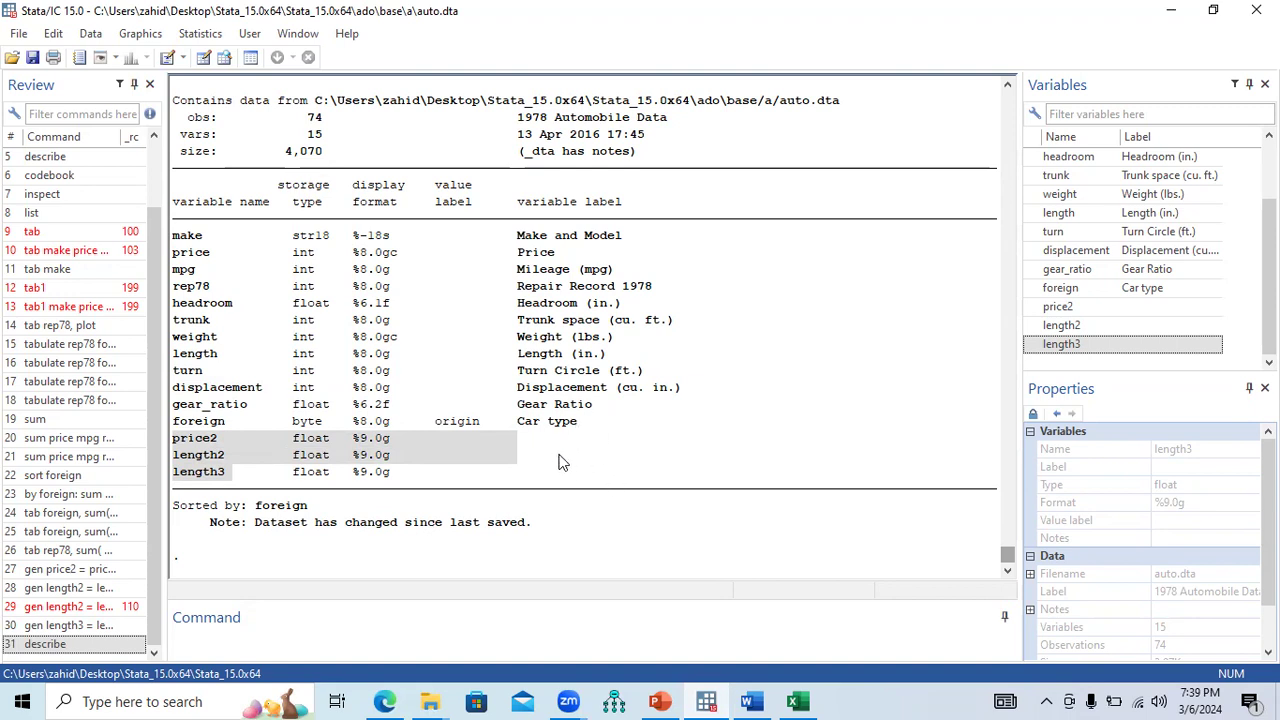
- Switch to PowerPoint and look through the remaining Data Management slides, 12 to 17
click(388, 700)
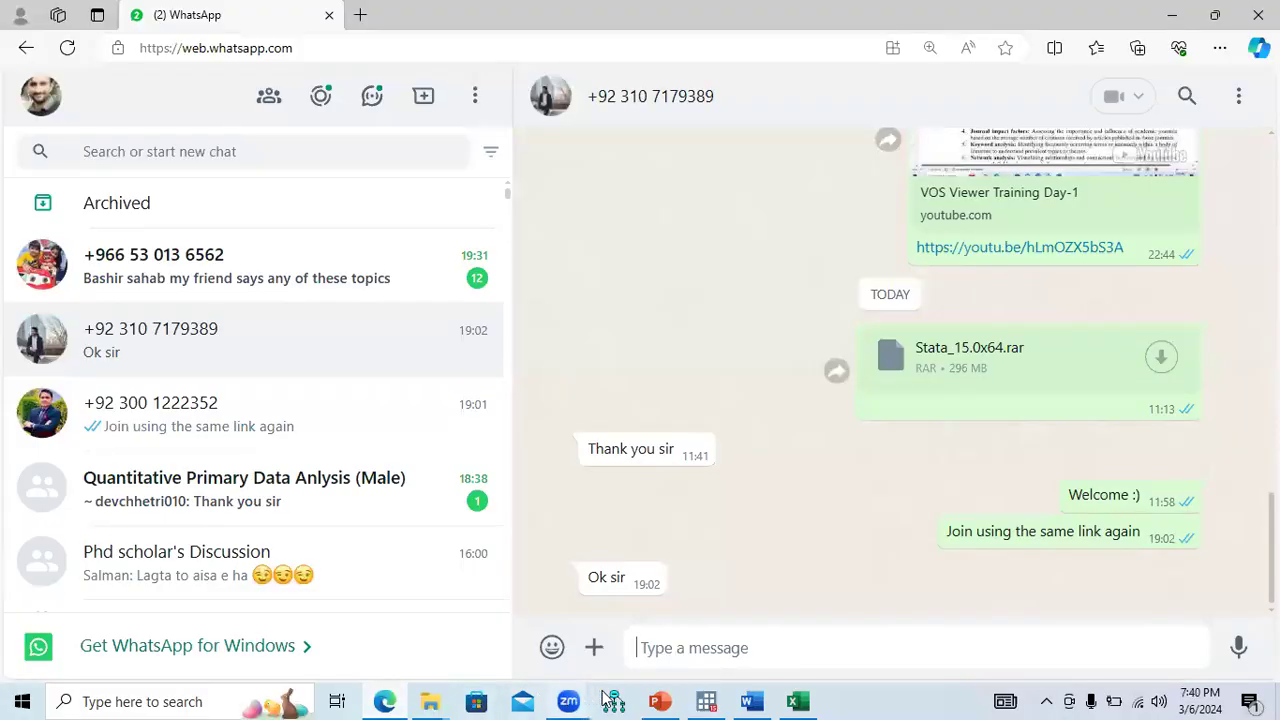
click(660, 700)
drag(198, 556, 195, 483)
click(109, 364)
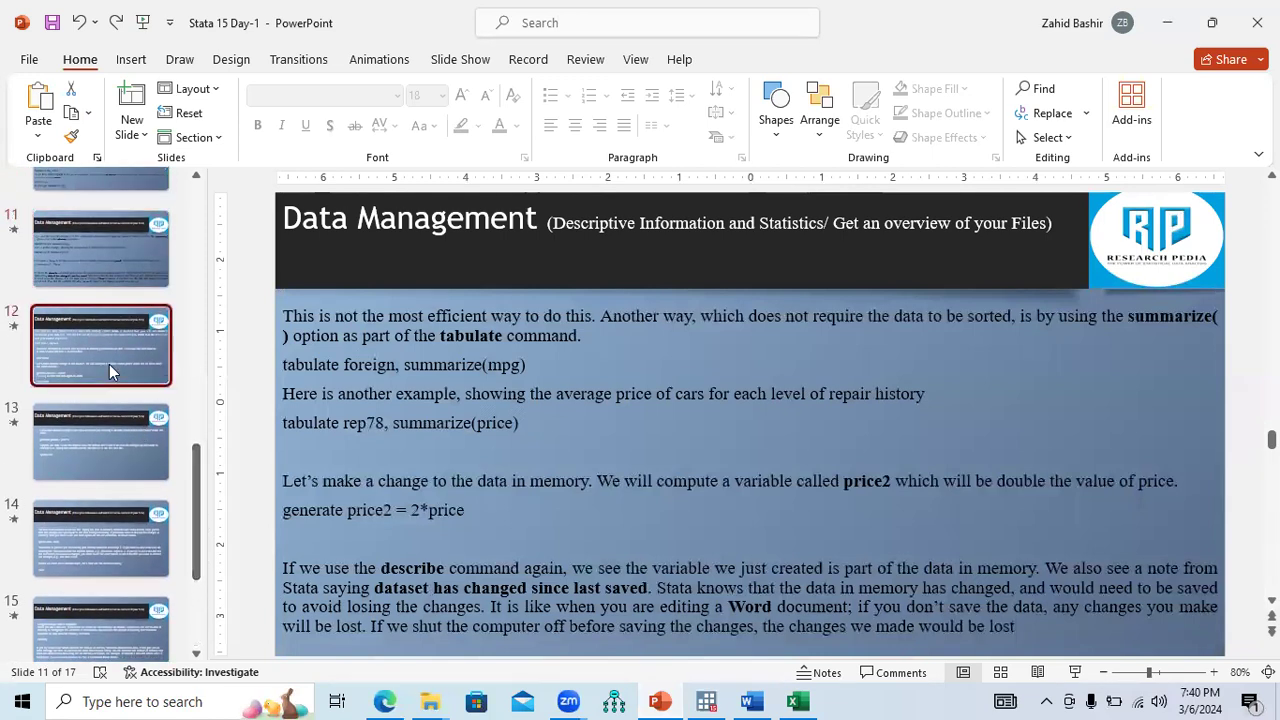
click(105, 445)
click(103, 520)
click(107, 615)
drag(193, 566, 193, 590)
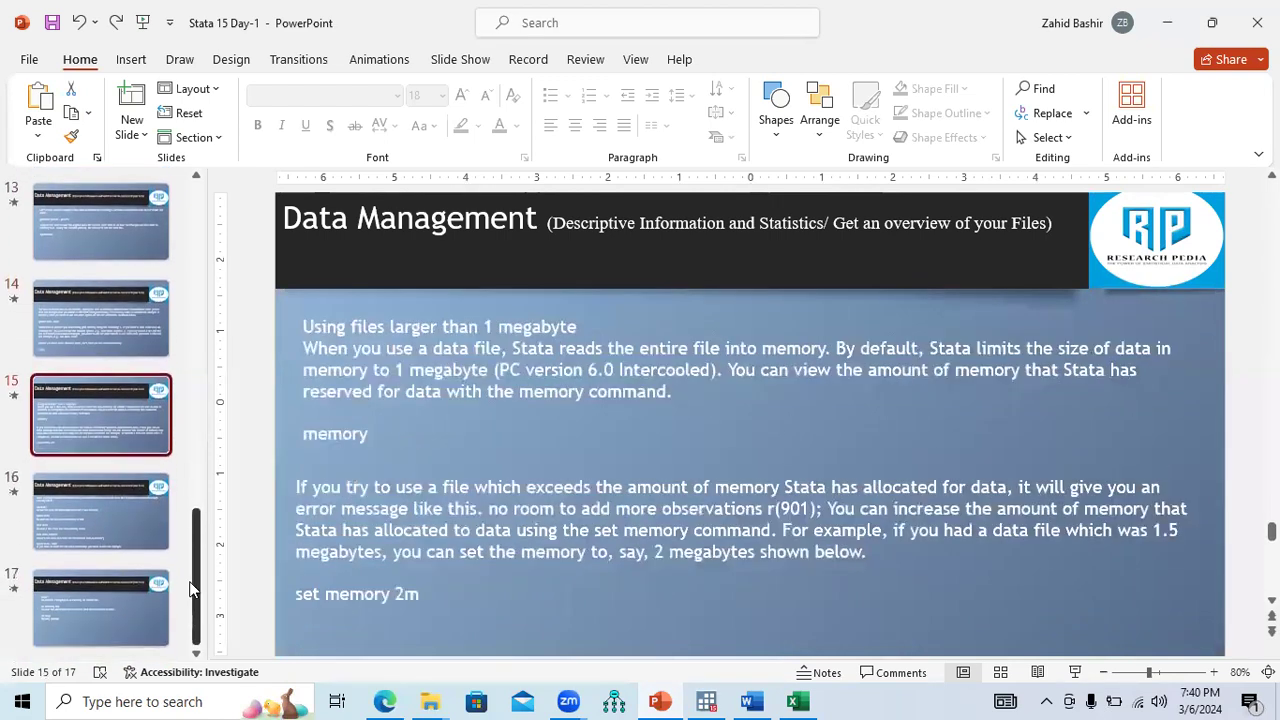
click(111, 495)
click(105, 593)
scroll(186, 589, up, 5)
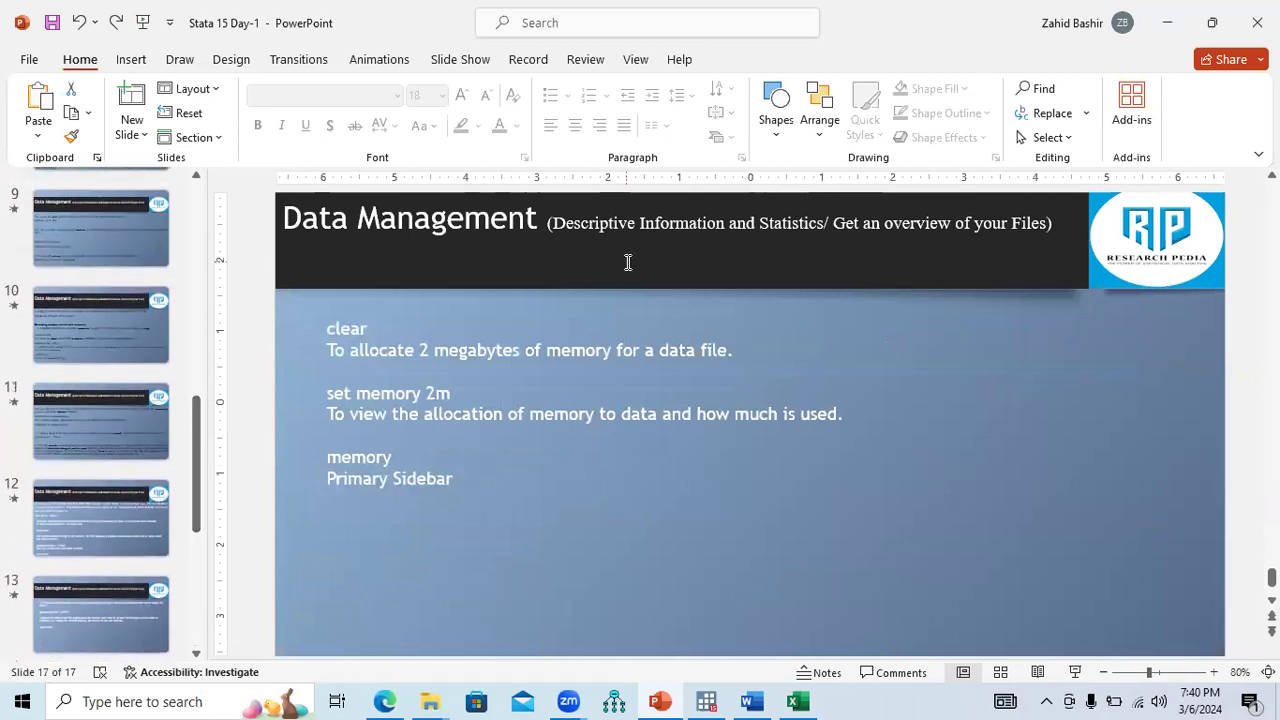